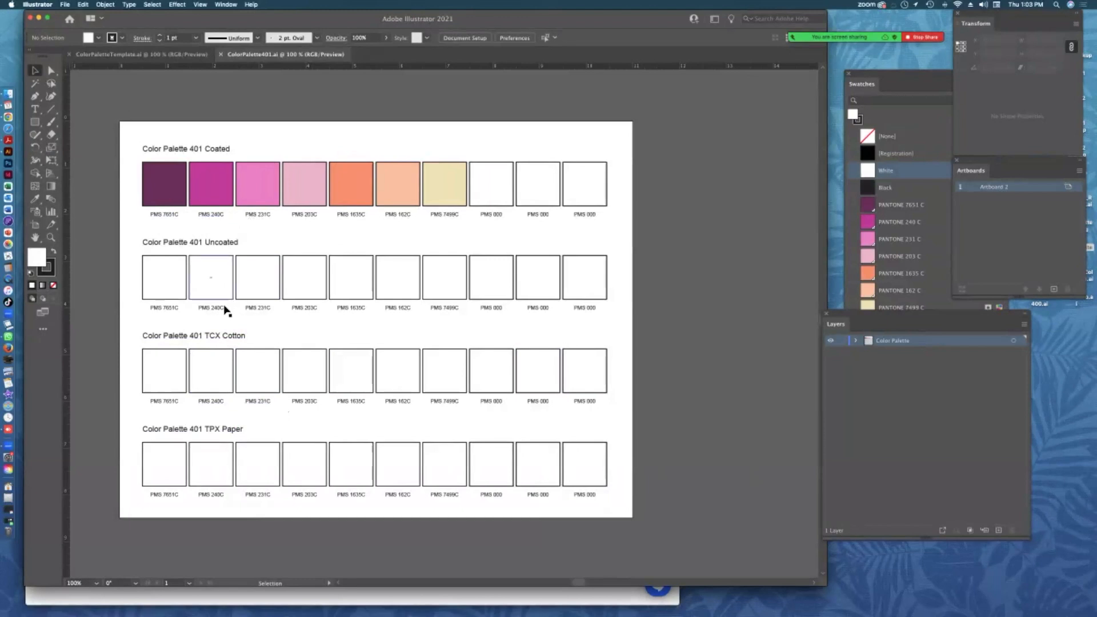
Change the letter suffix of the seven filled-in PMS labels in the Color Palette 401 Uncoated row to U.
left_click(34, 109)
left_click_drag(175, 307, 195, 308)
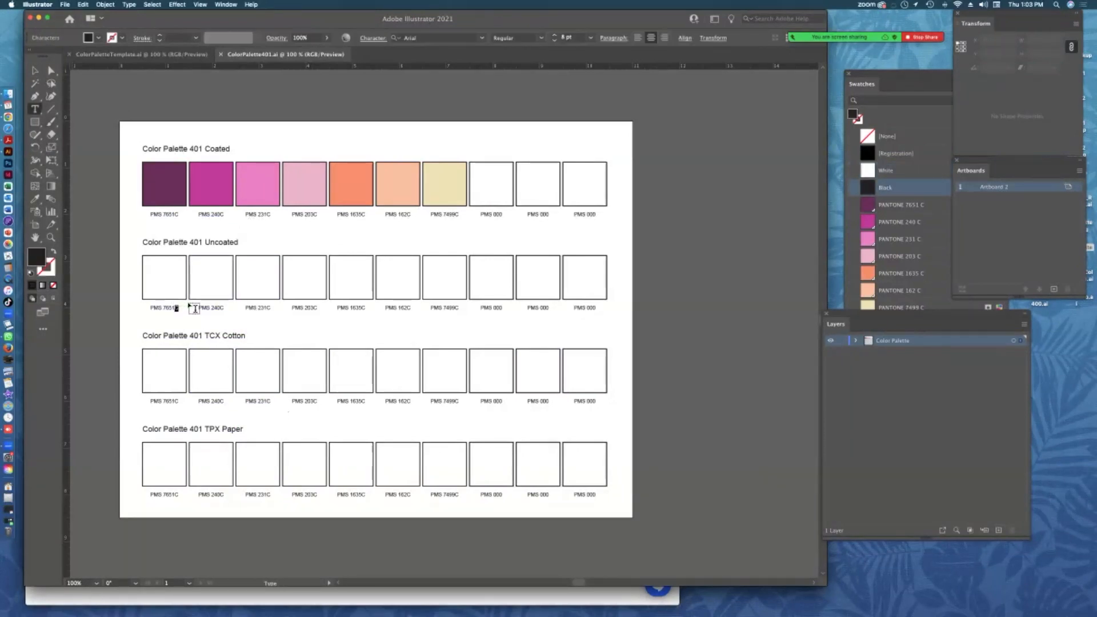
type("U")
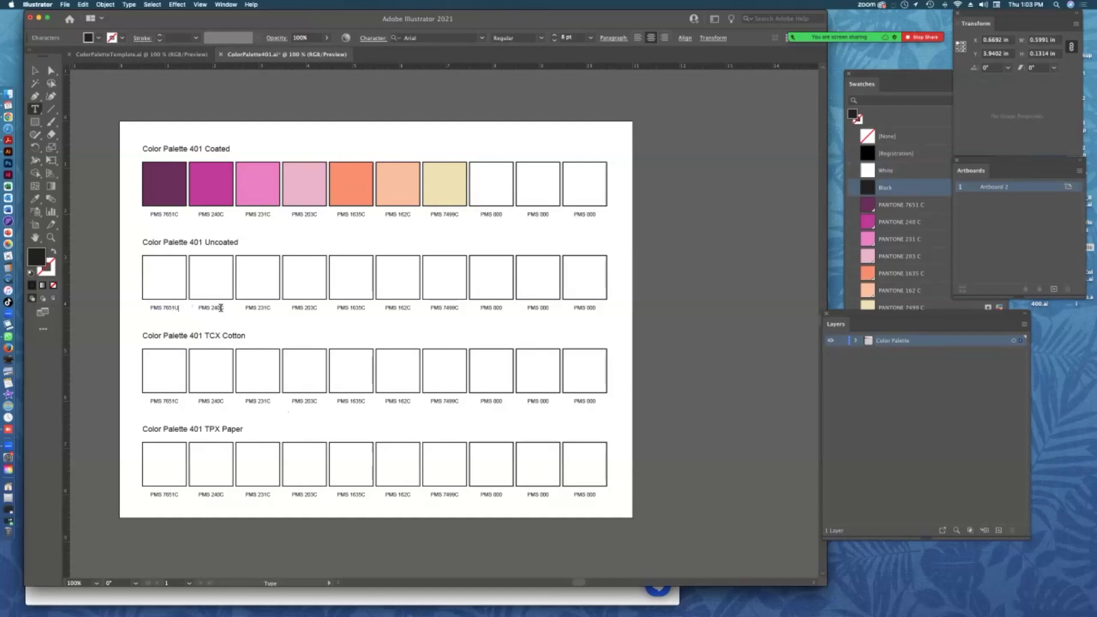
left_click_drag(224, 308, 221, 307)
type("U")
left_click_drag(271, 308, 268, 308)
type("UU")
left_click_drag(362, 308, 371, 296)
type("U")
left_click_drag(411, 308, 409, 301)
type("U")
left_click_drag(455, 307, 462, 292)
type("U")
left_click(51, 70)
left_click(661, 343)
Open the Pantone Connect extension alongside the Color Palette 401 document.
scroll(343, 343, "down", 2)
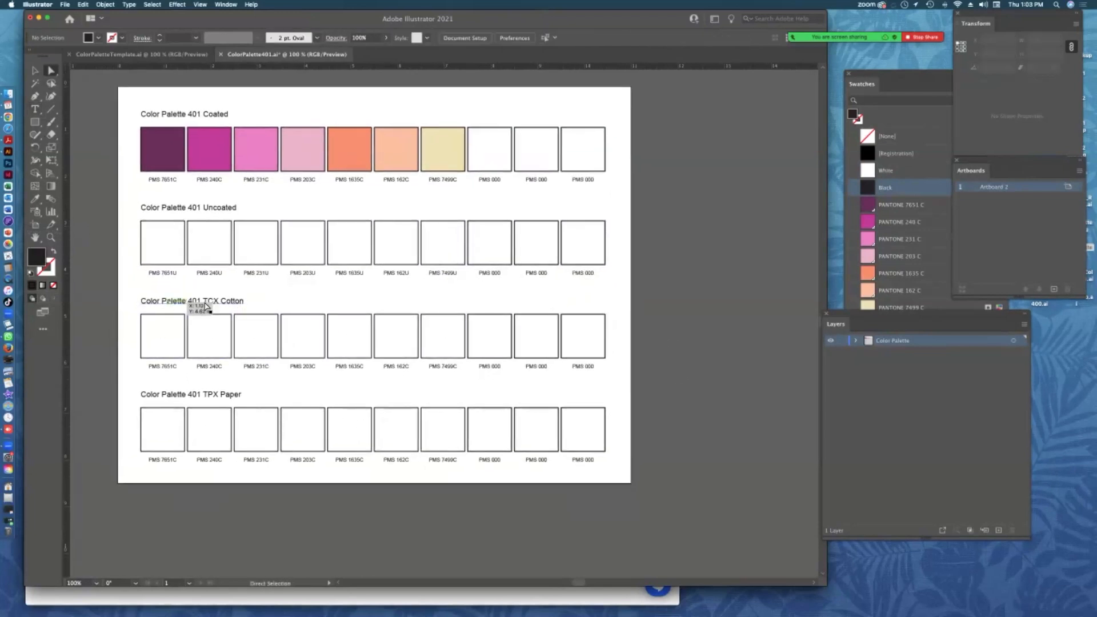
left_click(51, 237)
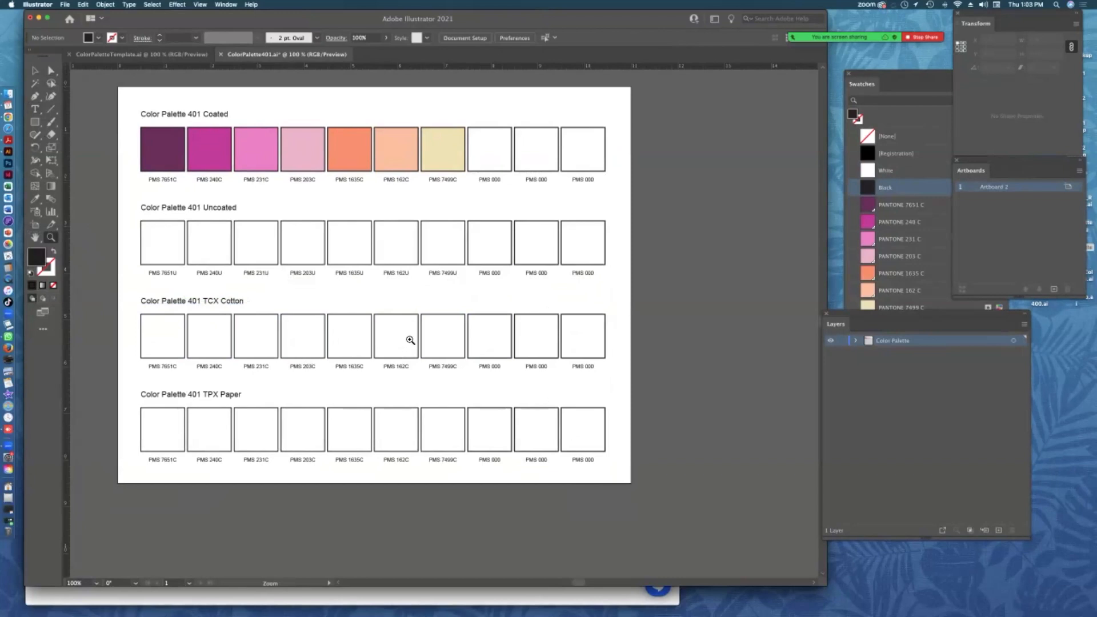
left_click(325, 382)
scroll(343, 377, "right", 4)
key("a")
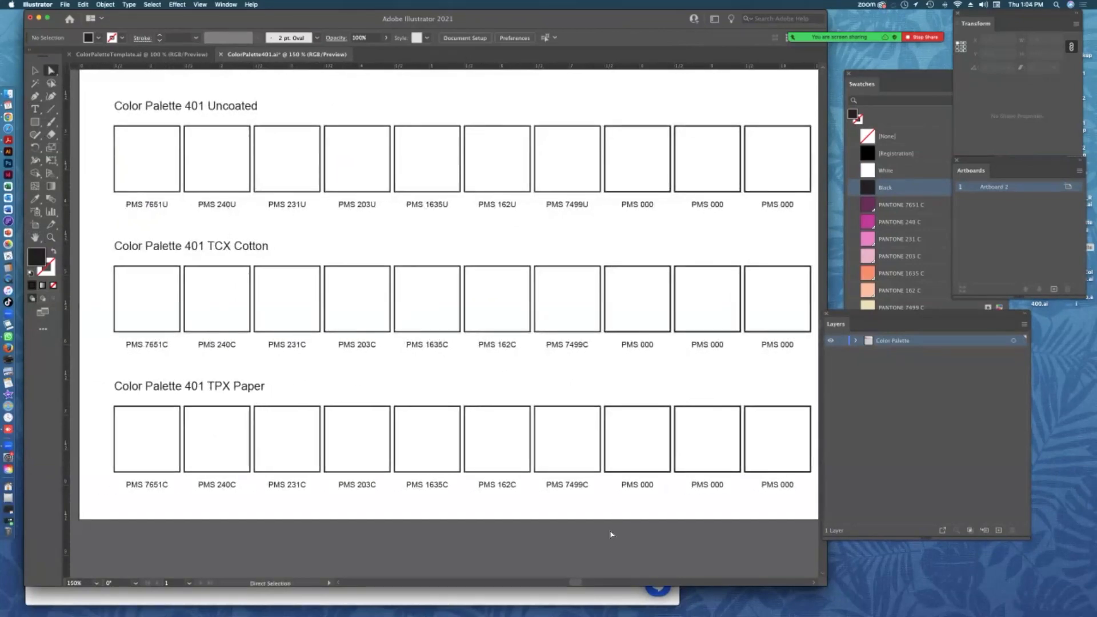
left_click(224, 4)
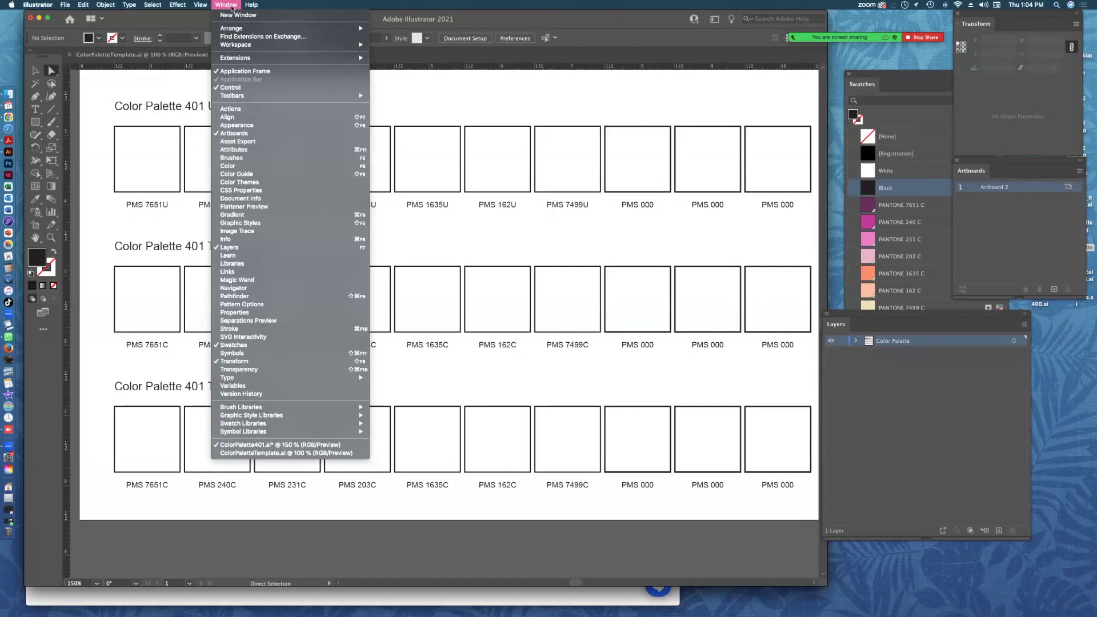
mouse_move(343, 59)
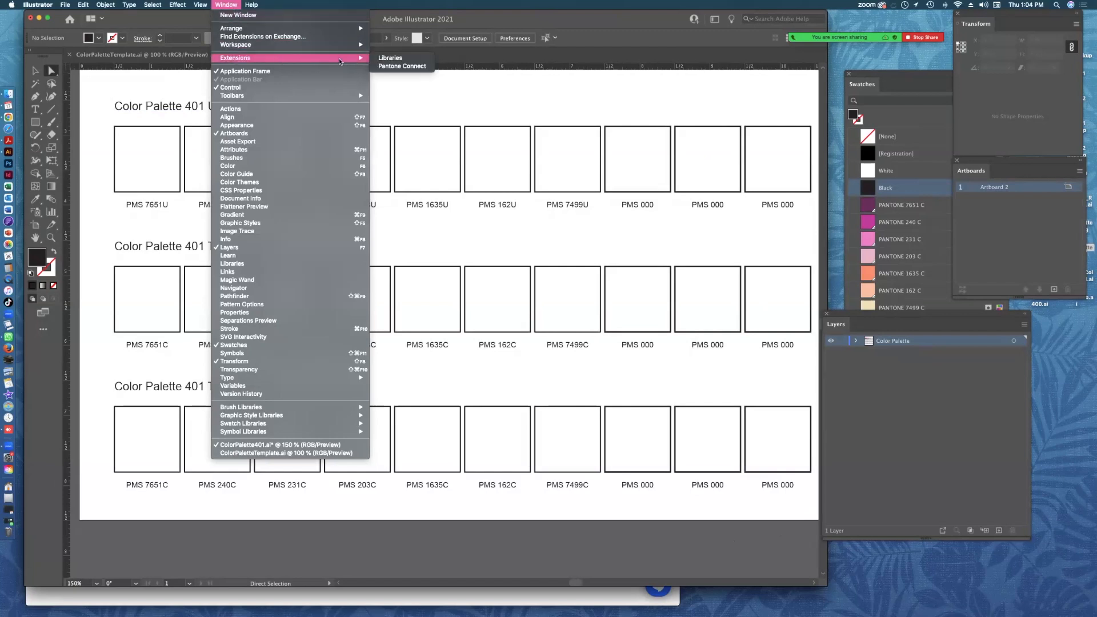
left_click(387, 68)
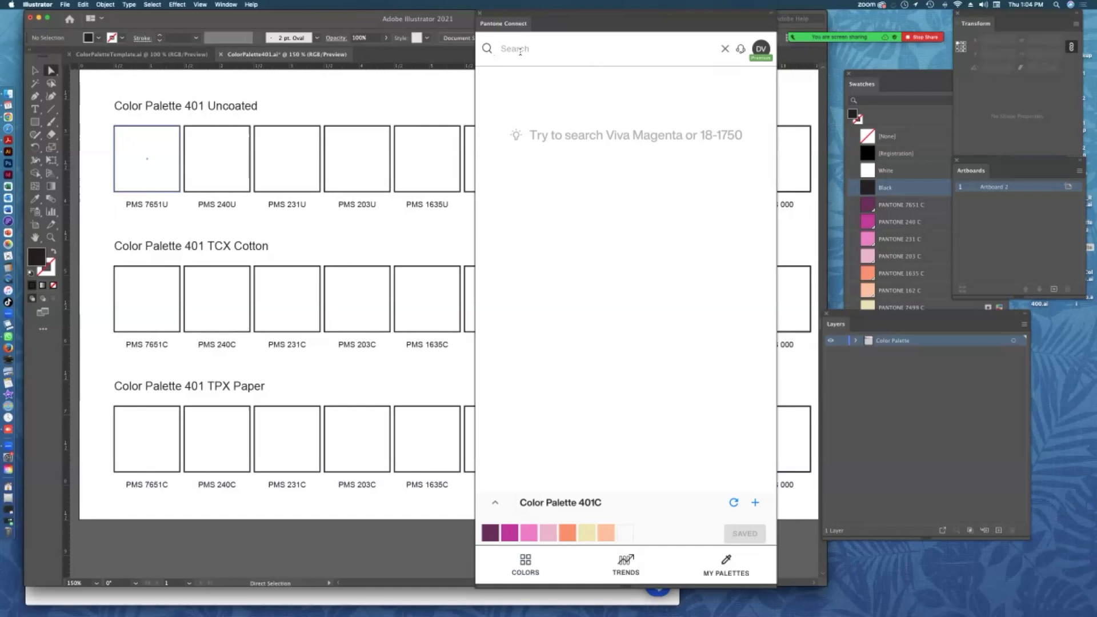
Search Pantone Connect for 7651 and open the cross reference of the Formula Guide Coated color 7651 C.
type("7651")
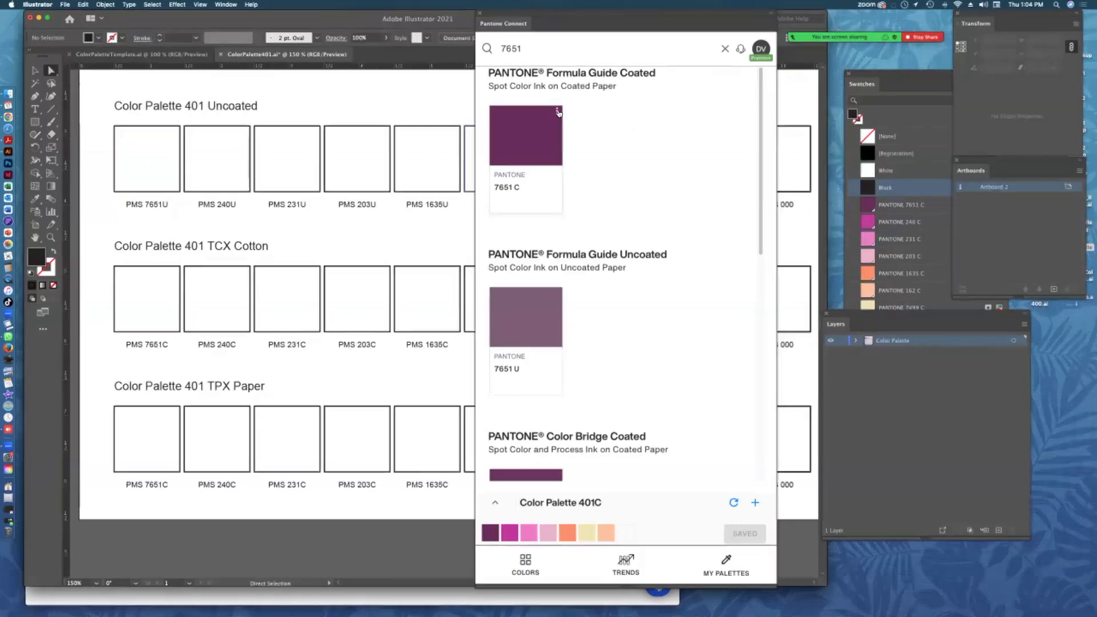
left_click(557, 112)
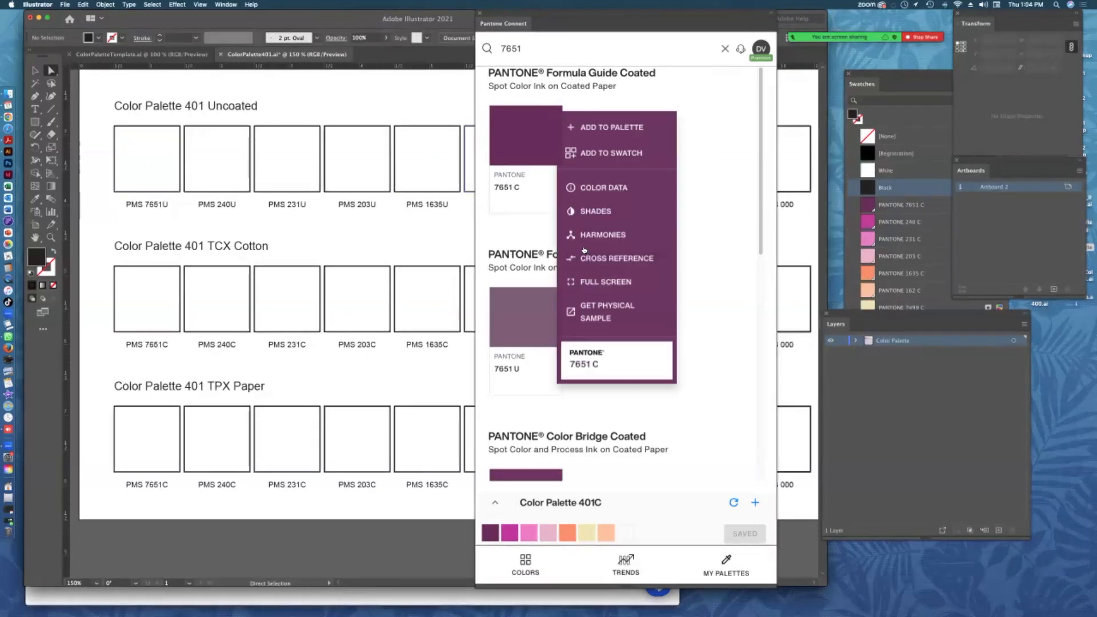
left_click(587, 261)
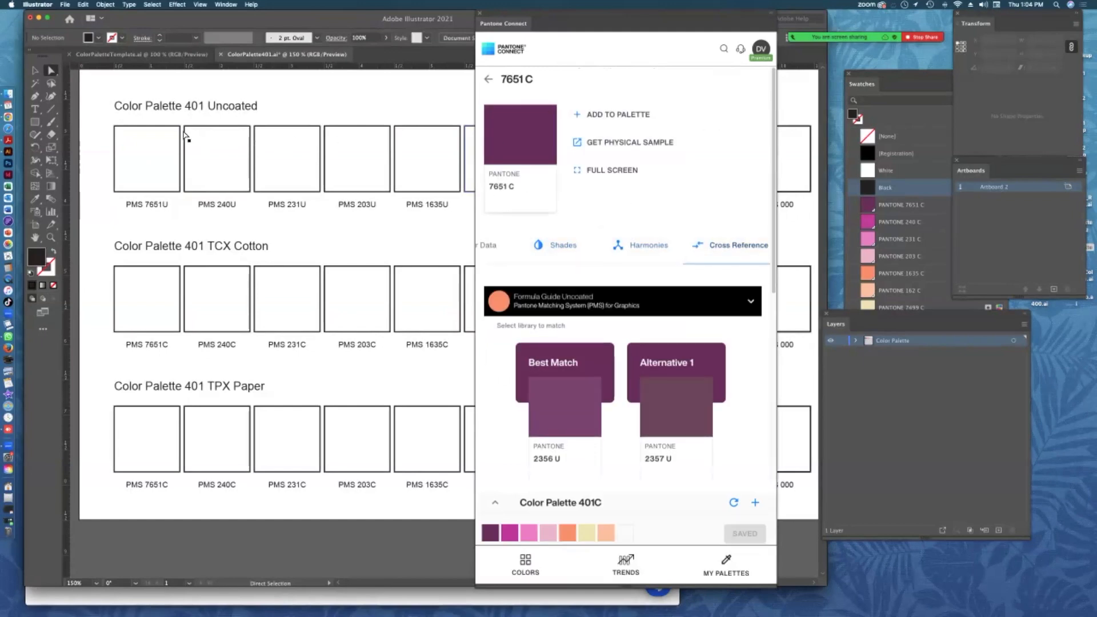
scroll(296, 252, "up", 3)
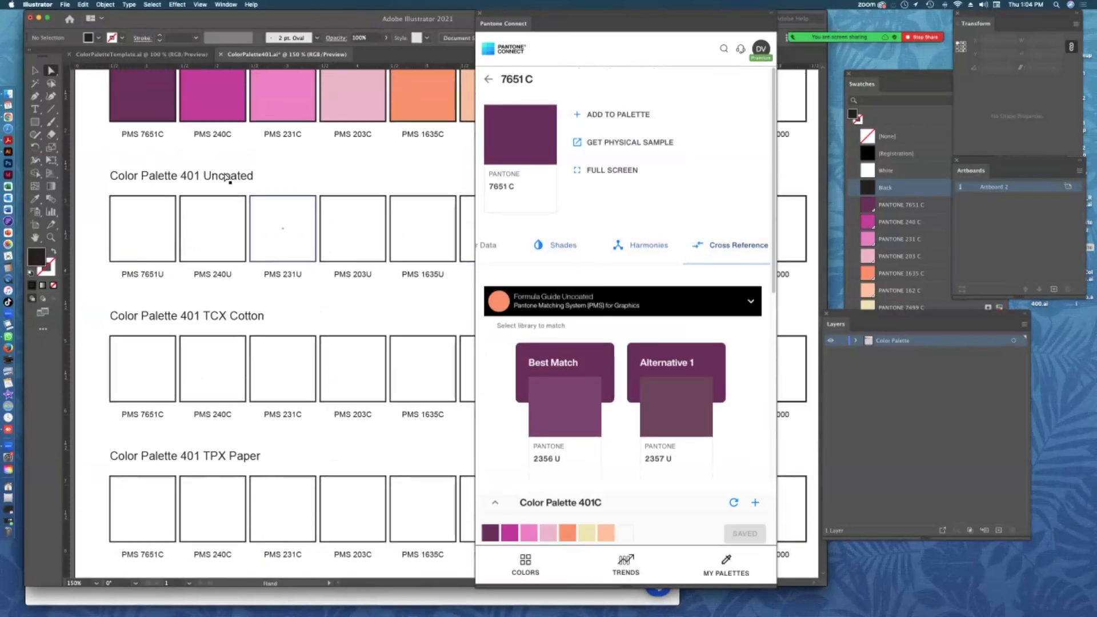
scroll(227, 209, "up", 2)
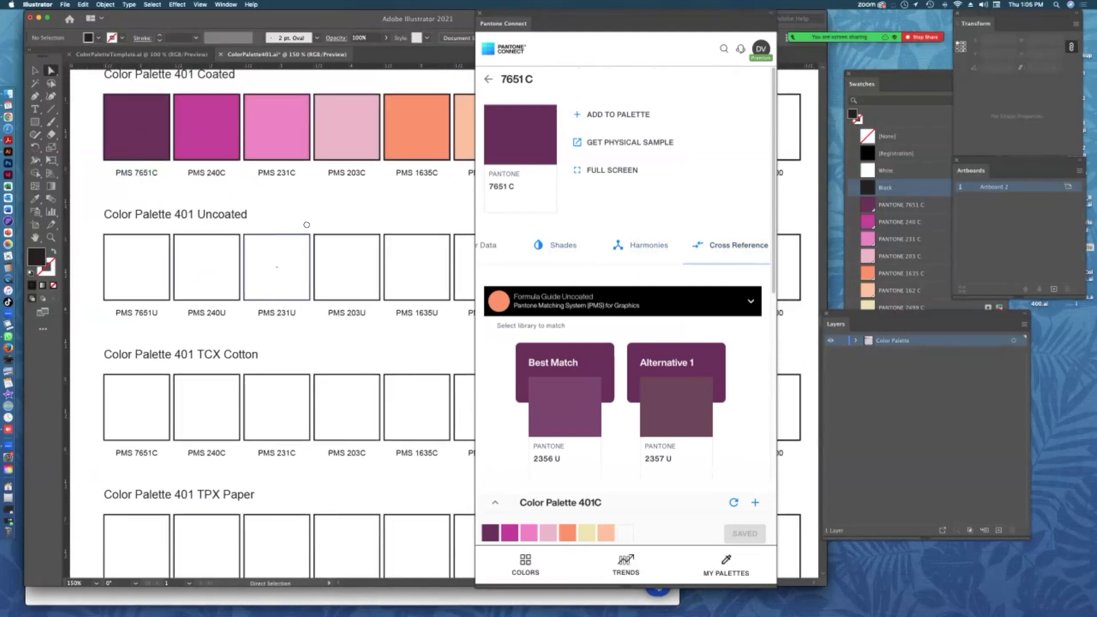
scroll(307, 224, "down", 3)
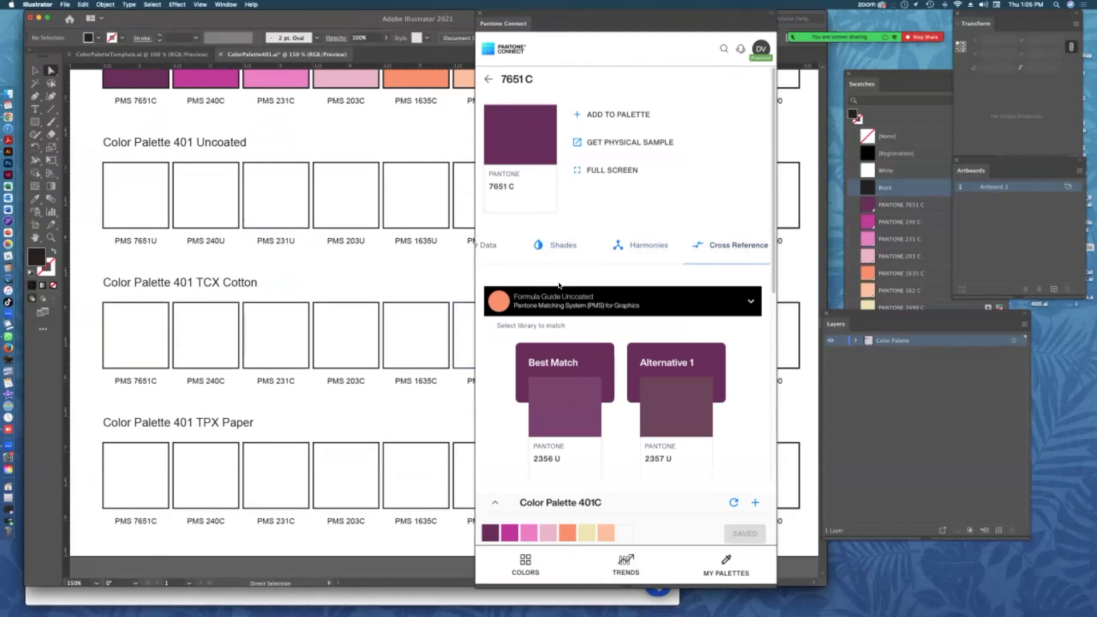
Cross-reference 7651 C to the FHI Cotton TCX library and add the best match, 19-2820 TCX Phlox, to the swatches.
left_click(751, 302)
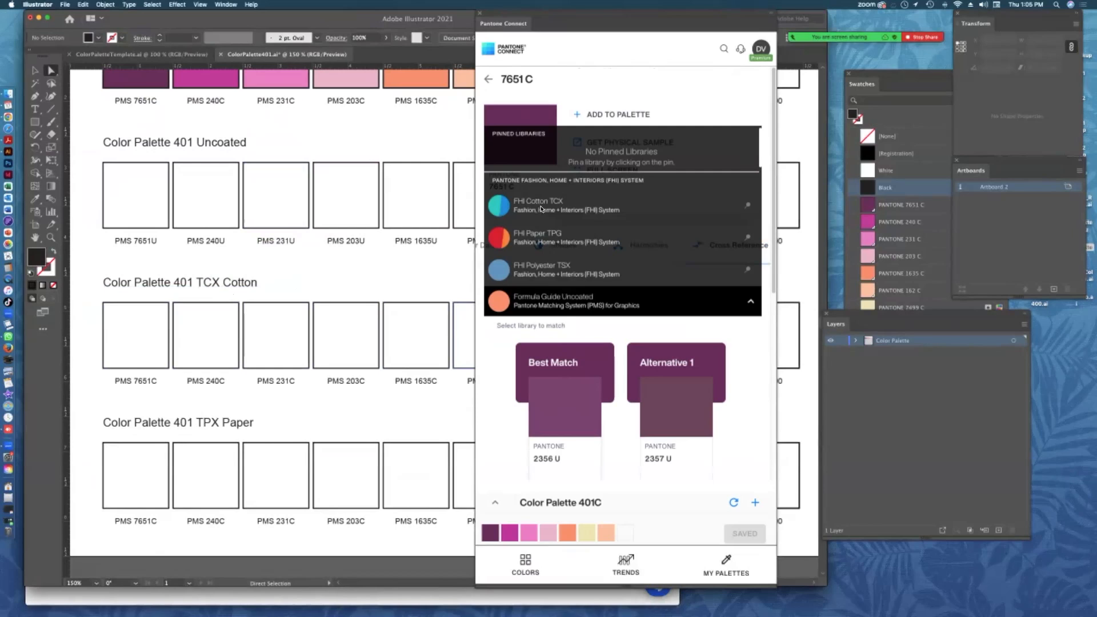
left_click(565, 212)
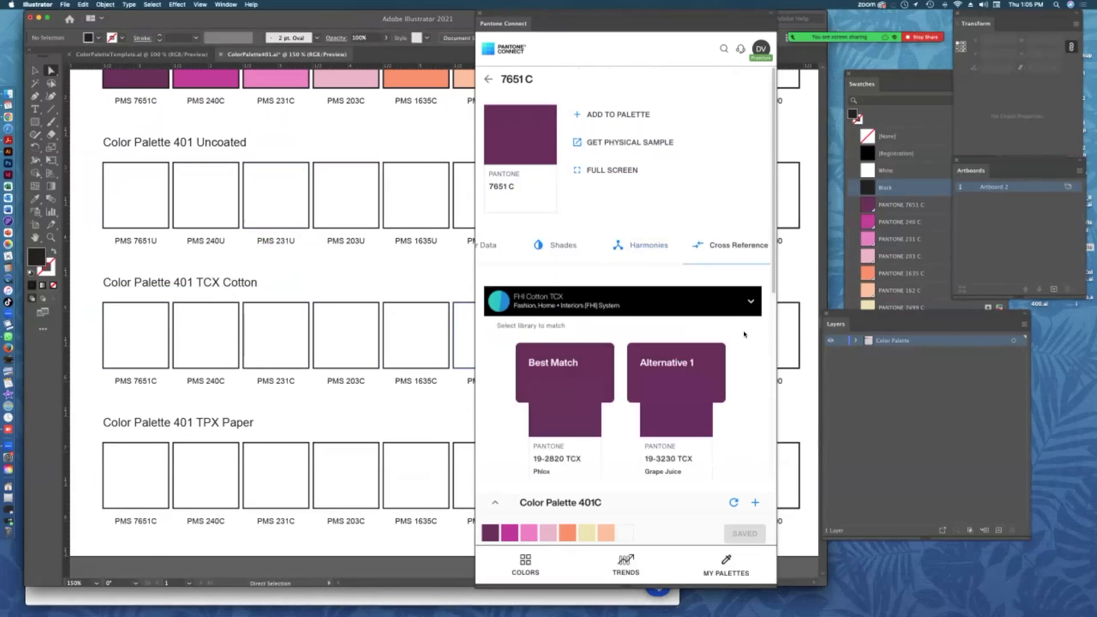
left_click(596, 383)
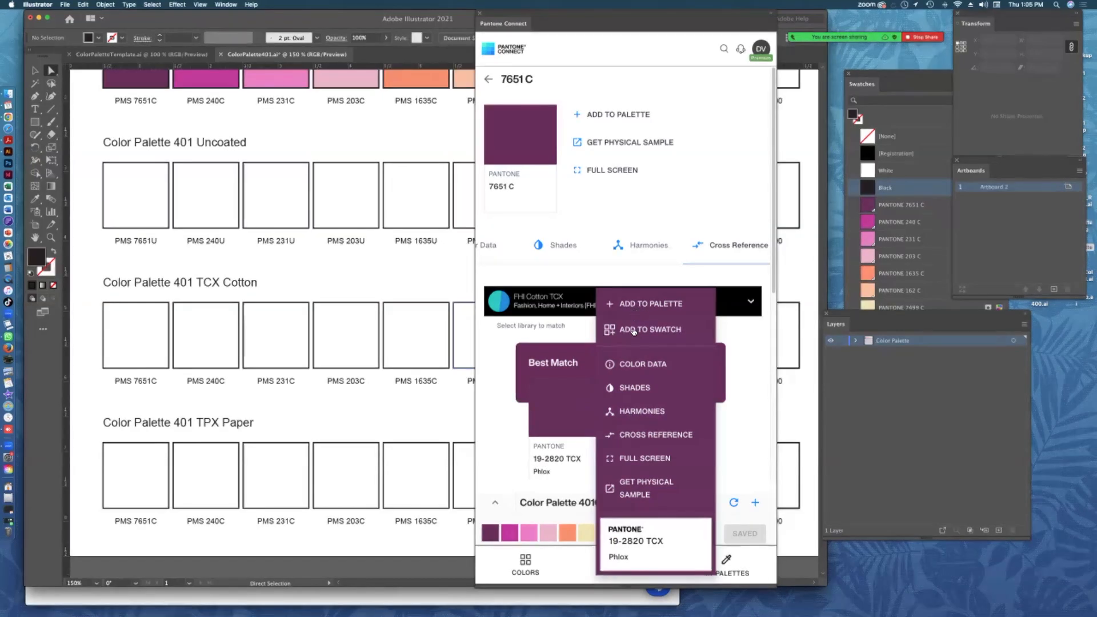
left_click(634, 330)
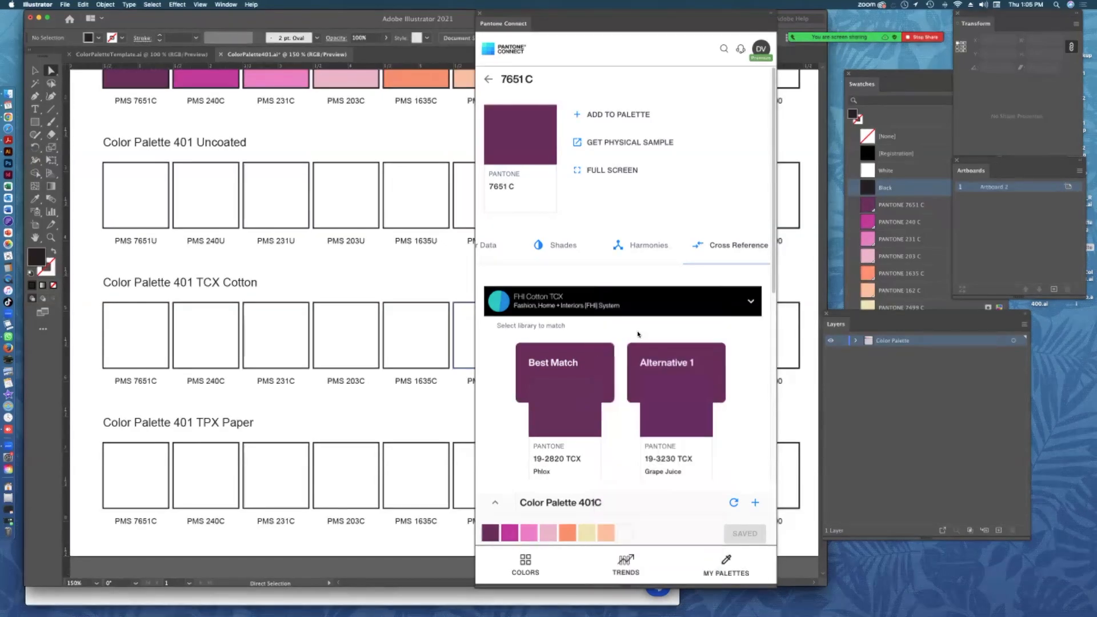
Create a new Pantone Connect palette and try to name it Color Palette 401TCX.
left_click(755, 502)
double_click(546, 501)
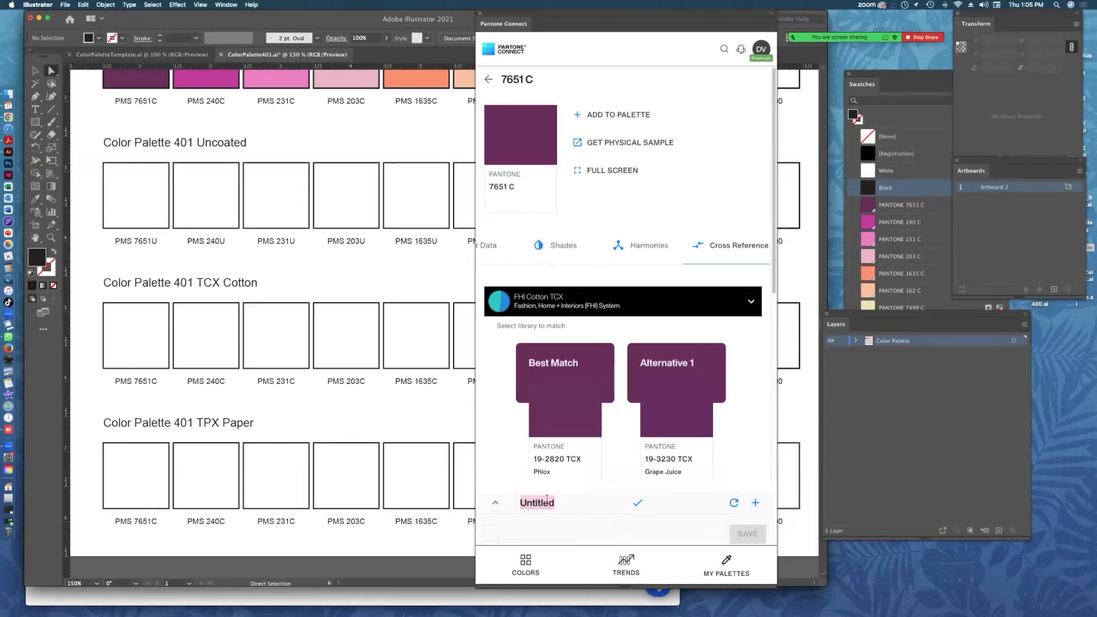
type("Colo")
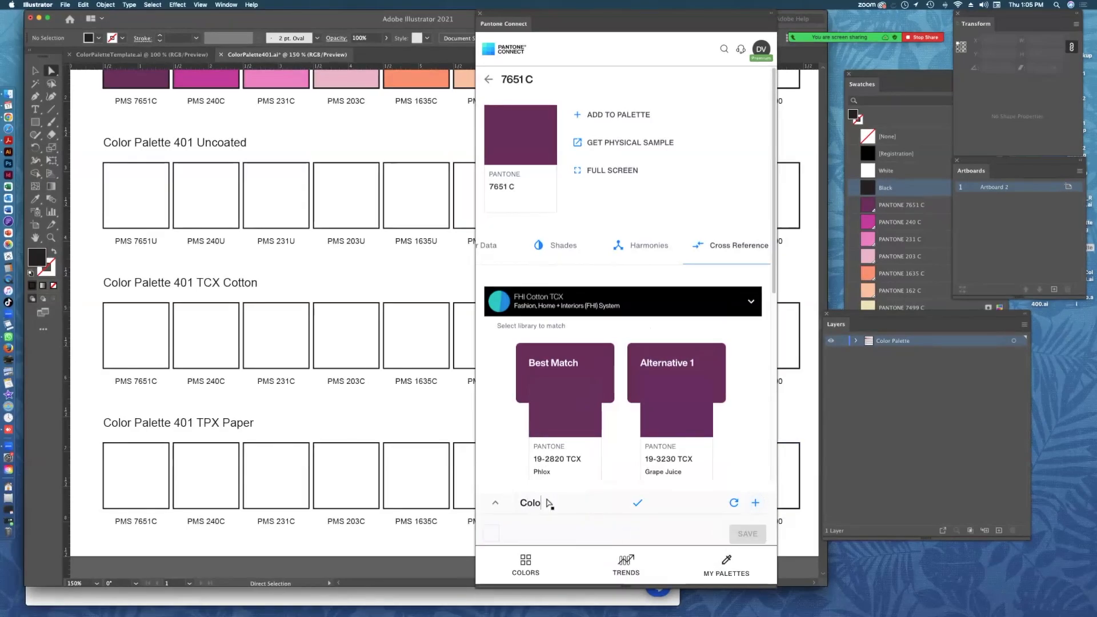
type("r Palette 4")
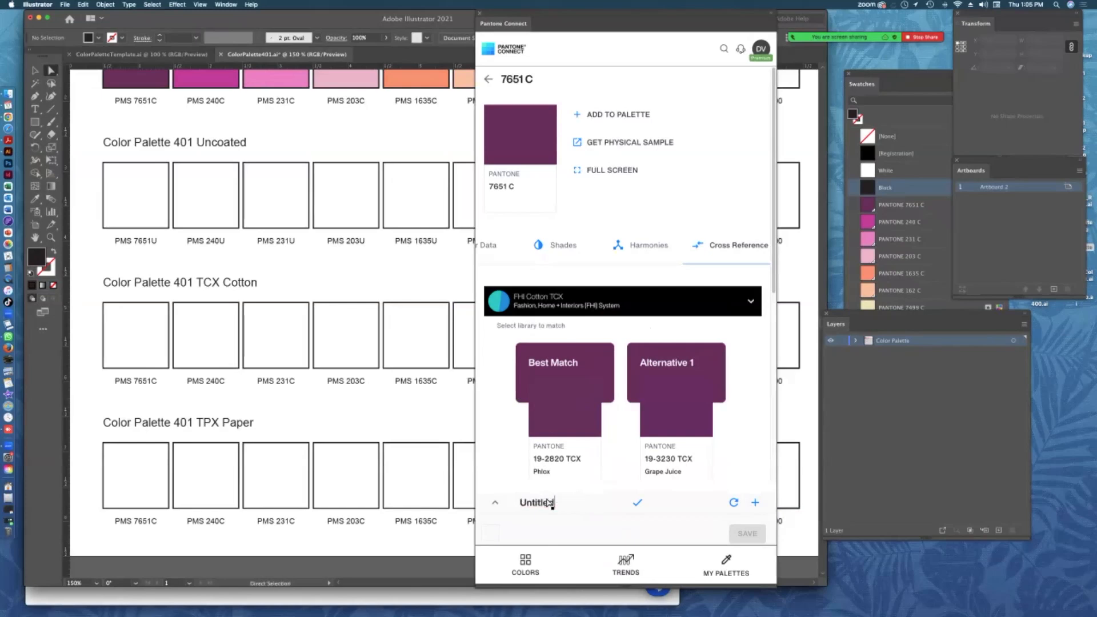
key("BackSpace")
key("BackSpace")
key("BackSpace")
key("BackSpace")
key("BackSpace")
key("BackSpace")
key("BackSpace")
key("BackSpace")
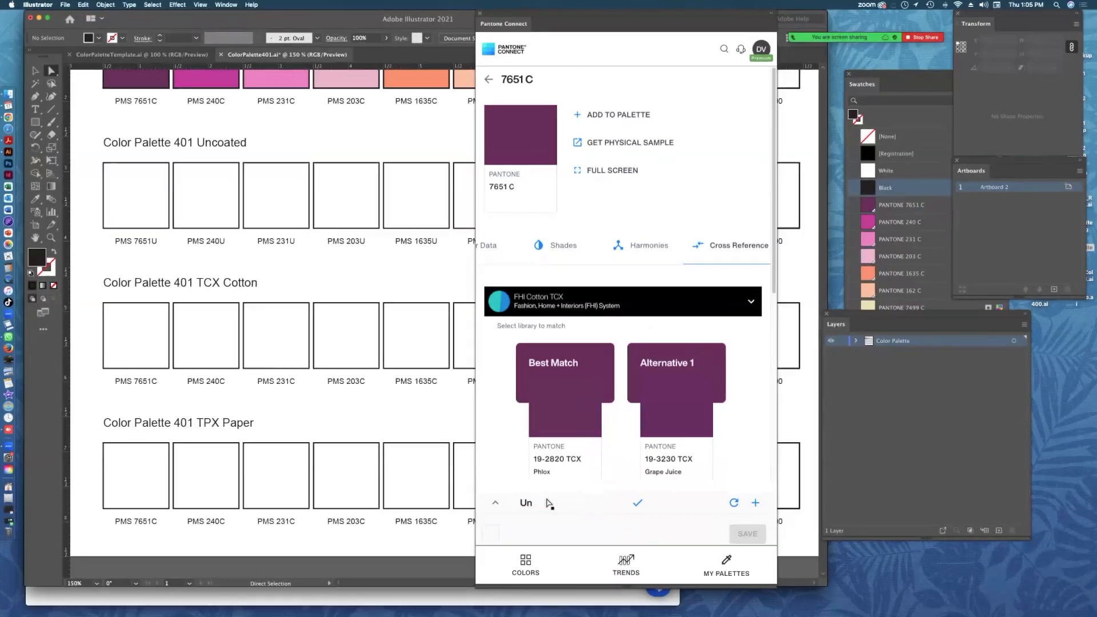
type("Color")
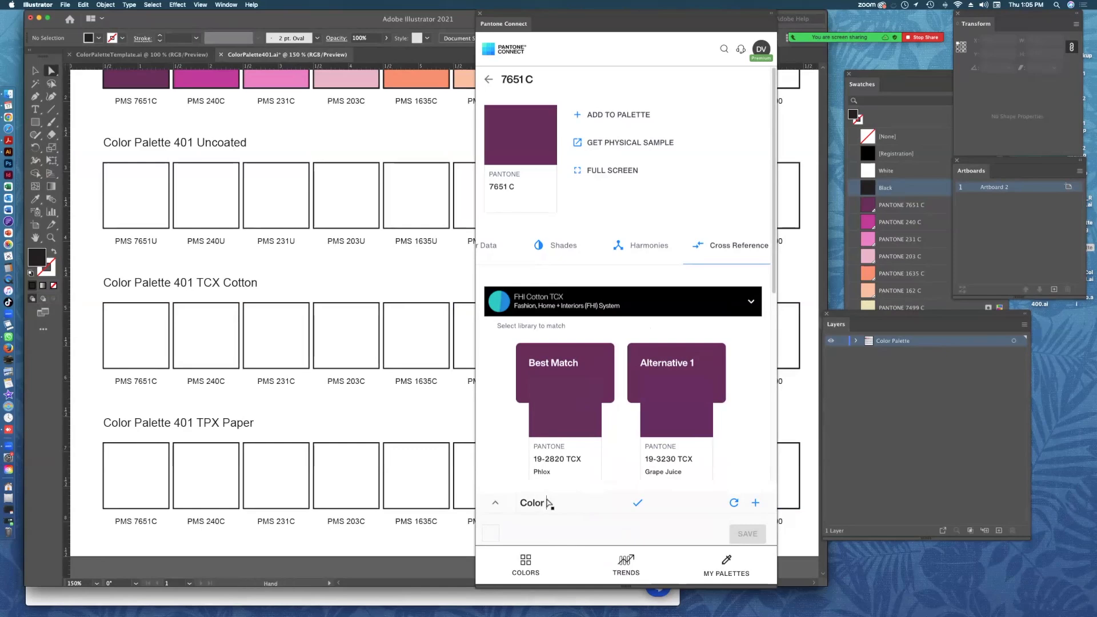
type(" Palette")
type("401TCX")
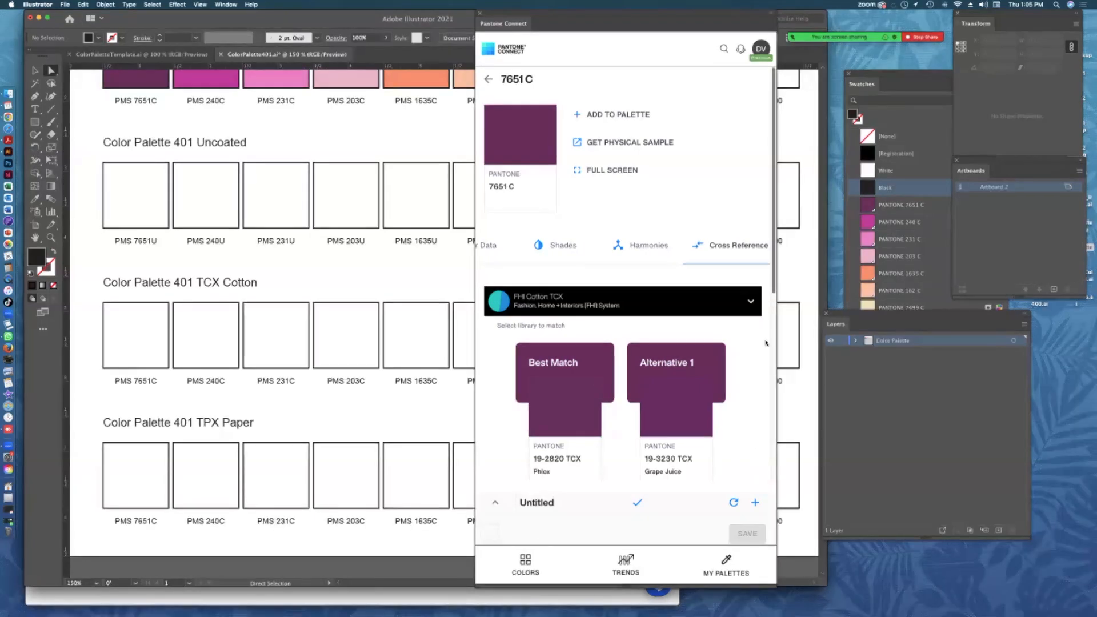
Look through the FHI Cotton TCX alternatives and send the best match, 19-2820 TCX, to the document swatches again.
scroll(755, 392, "down", 3)
scroll(755, 391, "down", 2)
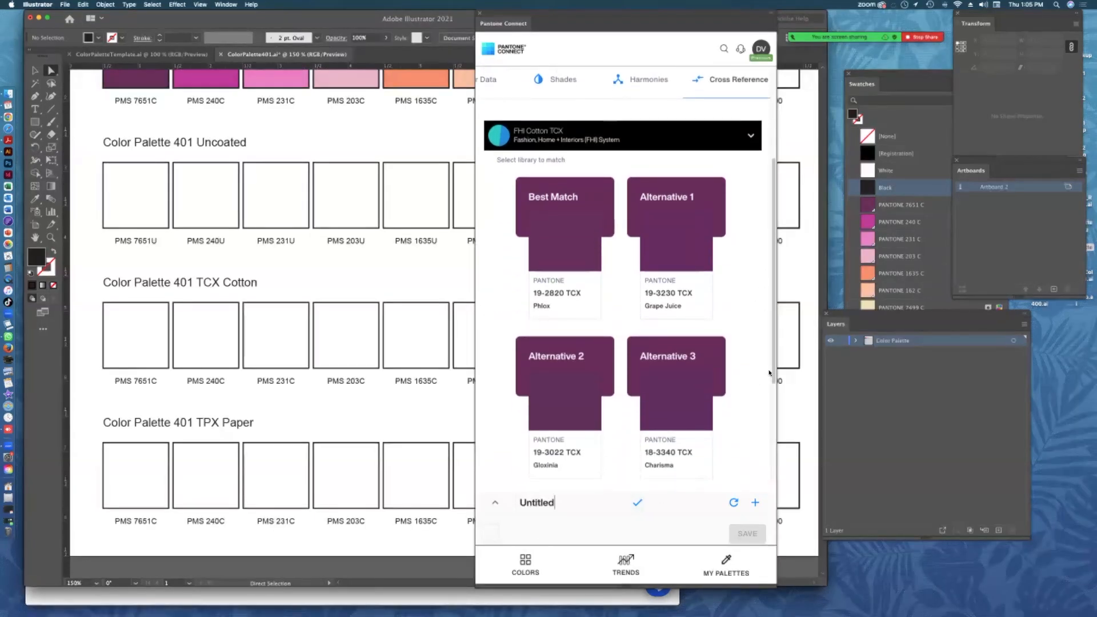
scroll(628, 342, "up", 3)
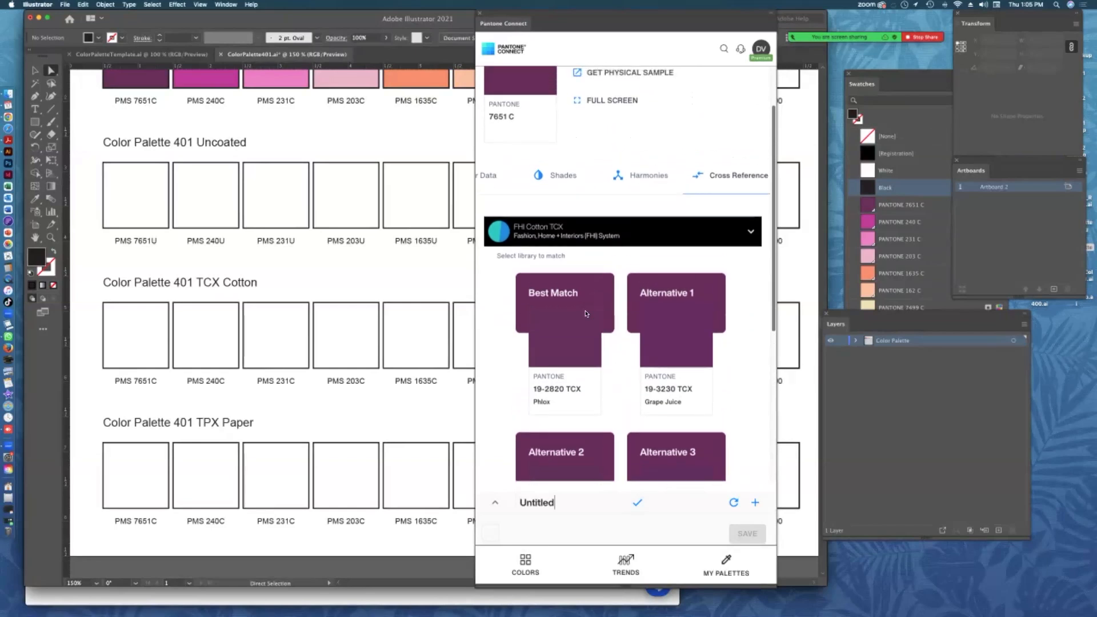
left_click(596, 319)
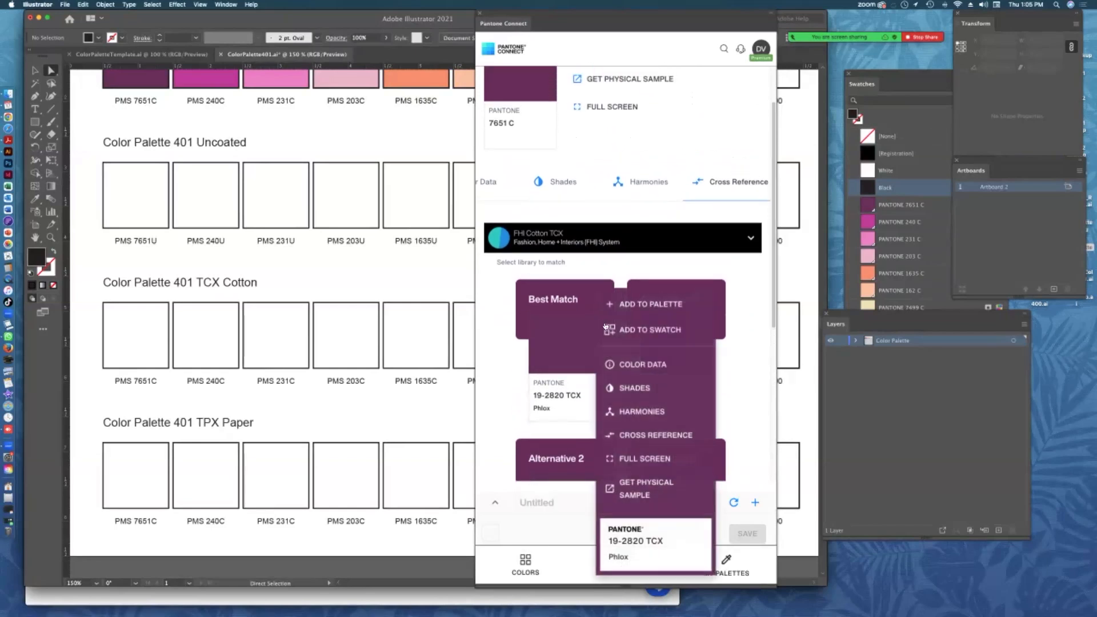
left_click(618, 332)
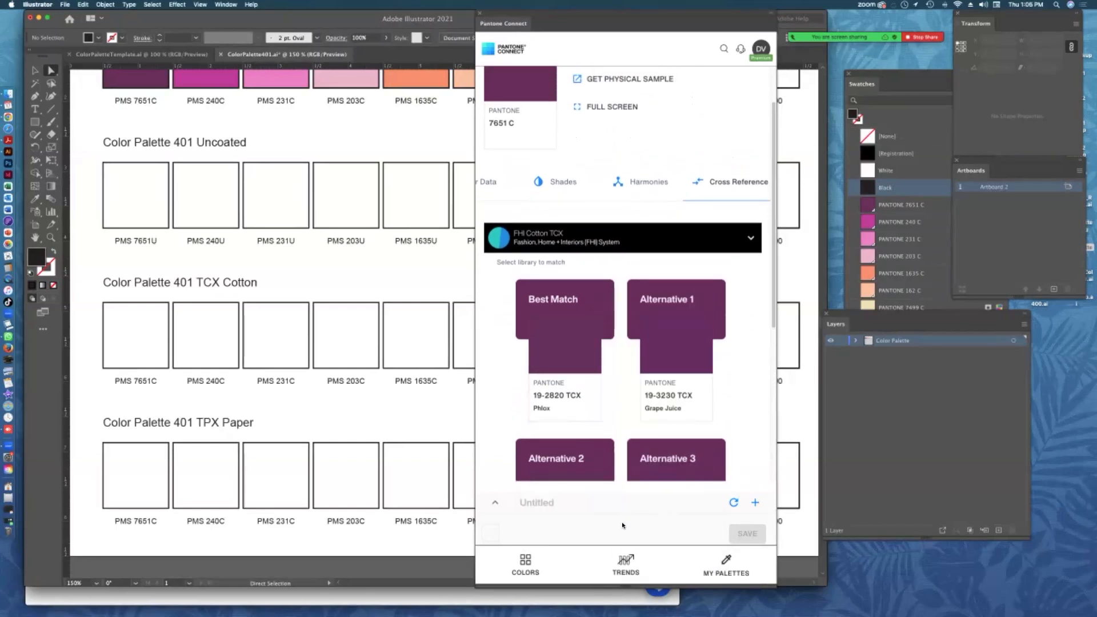
scroll(621, 256, "down", 2)
type("401TCX")
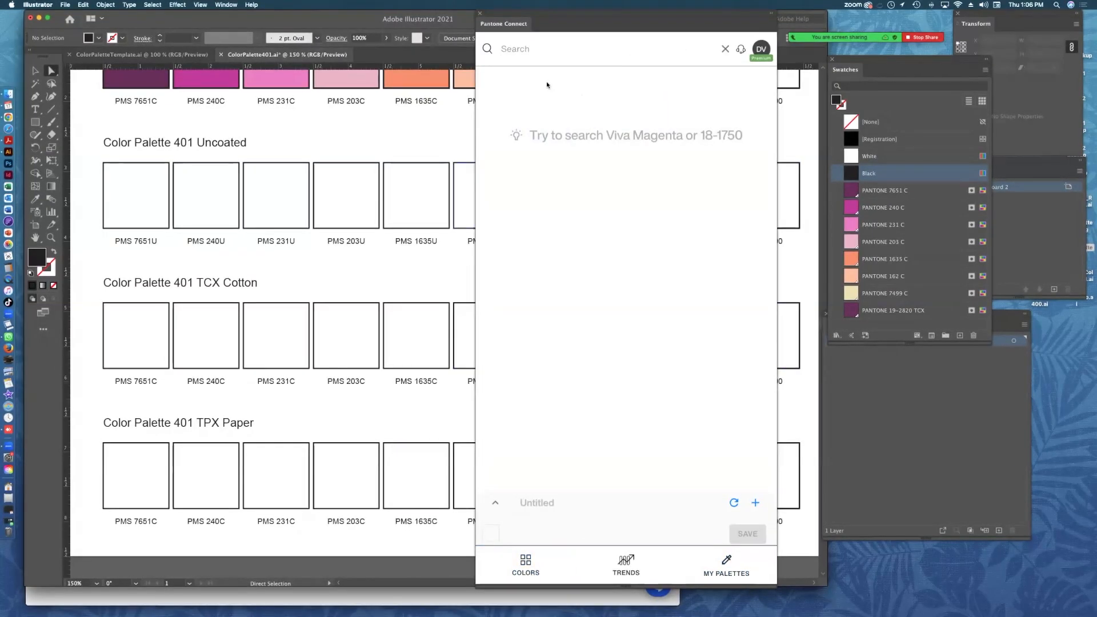
Search Pantone Connect for 7651 again and reopen the cross reference of 7651 C.
type("1")
key("BackSpace")
type("7651")
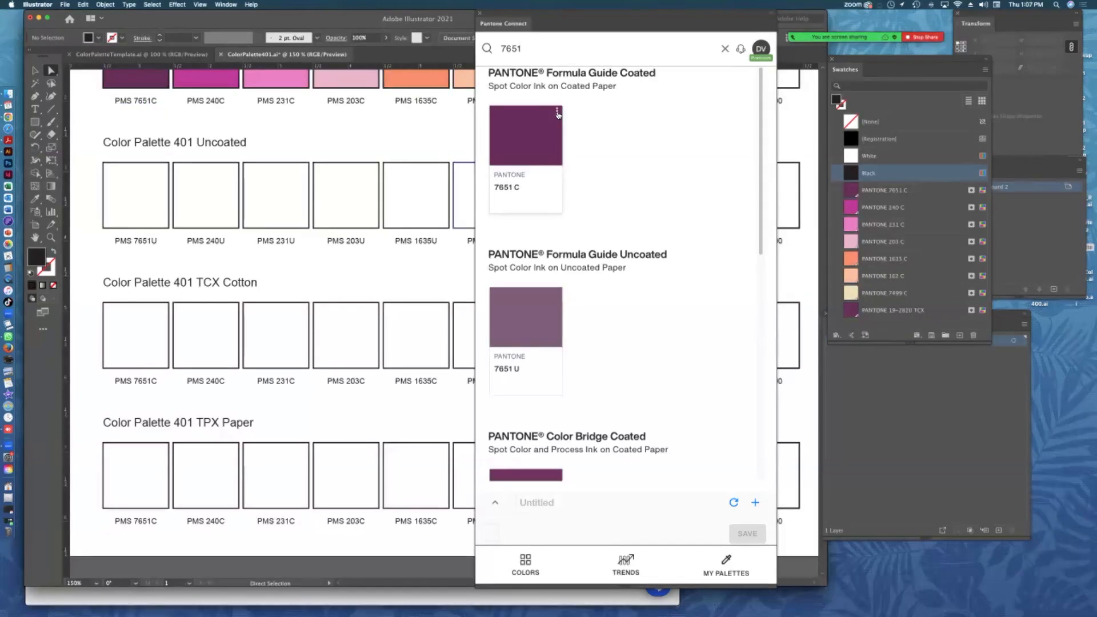
left_click(558, 113)
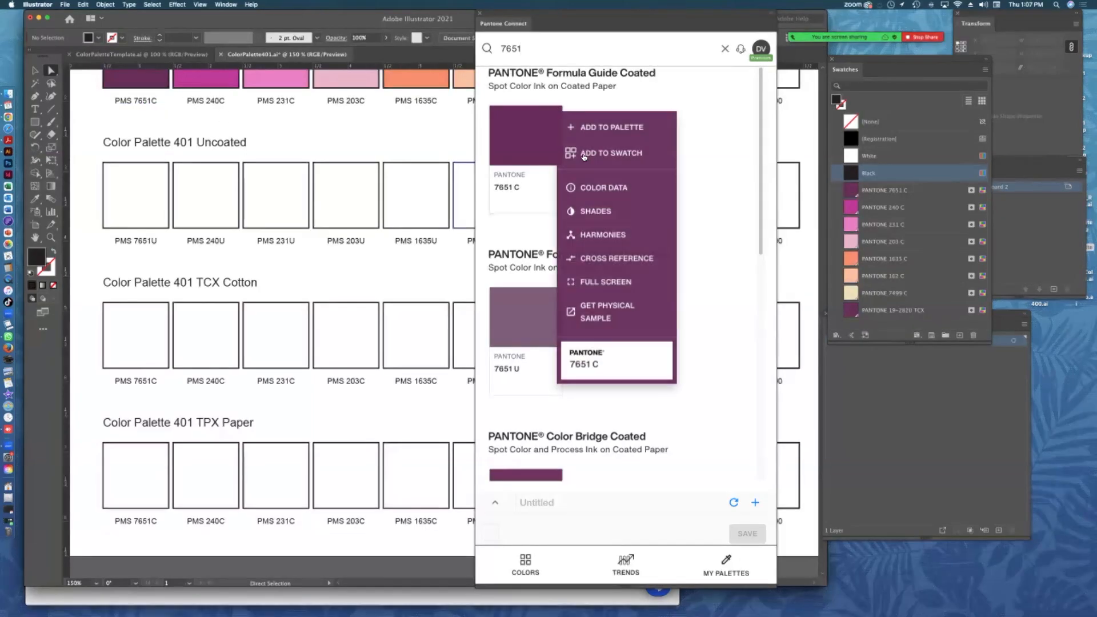
left_click(595, 258)
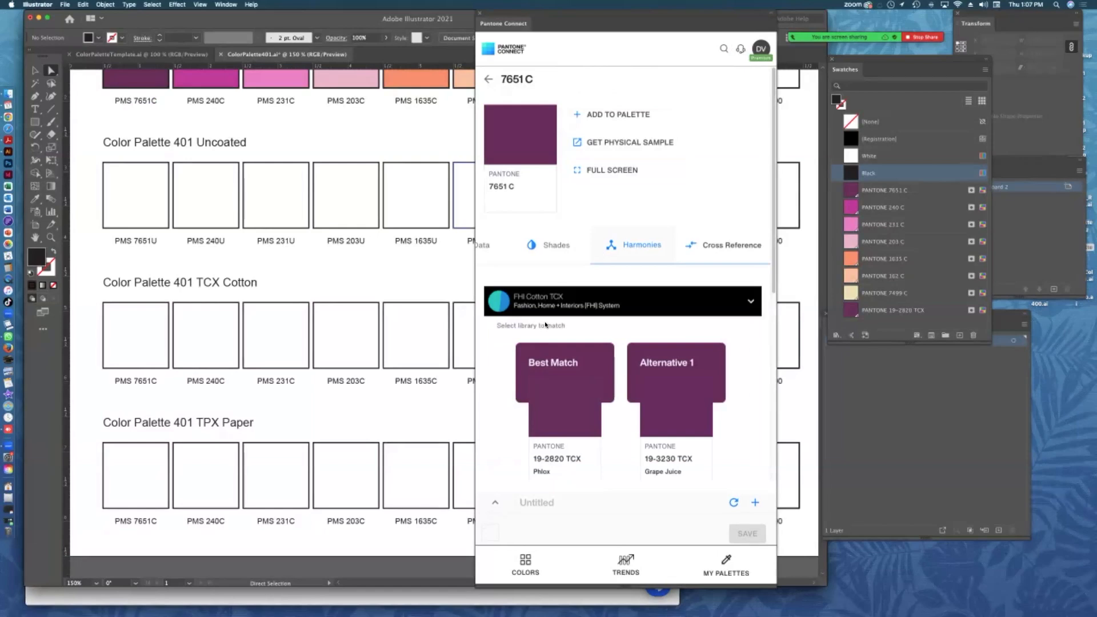
Cross-reference 7651 C to the FHI Cotton TCX library and add the best match, 19-2820 TCX Phlox, to the untitled palette.
left_click(526, 303)
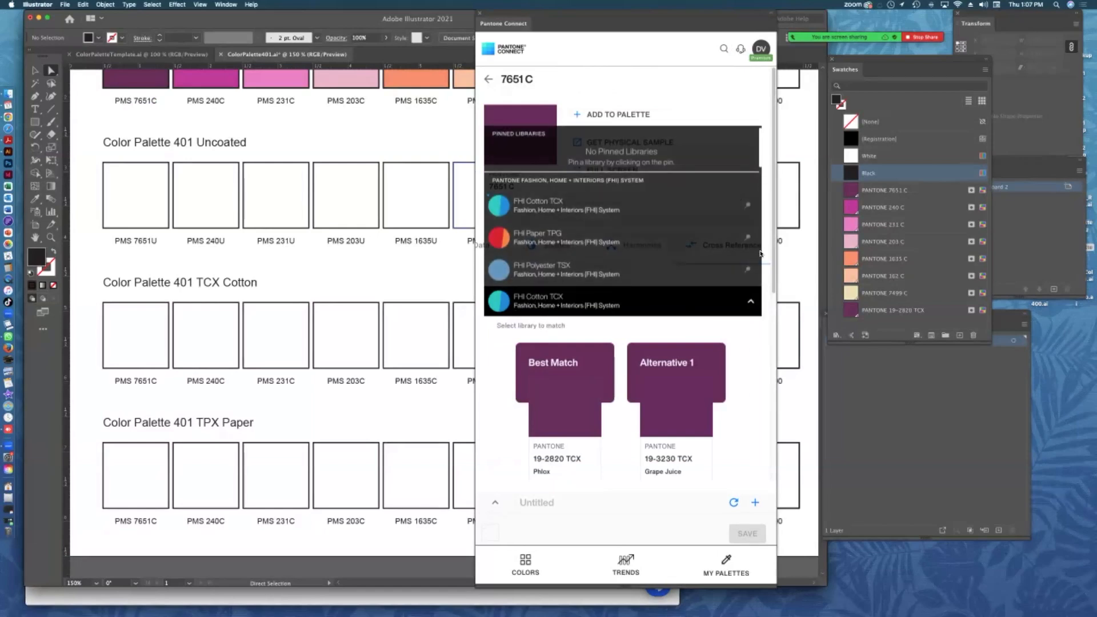
scroll(758, 171, "down", 3)
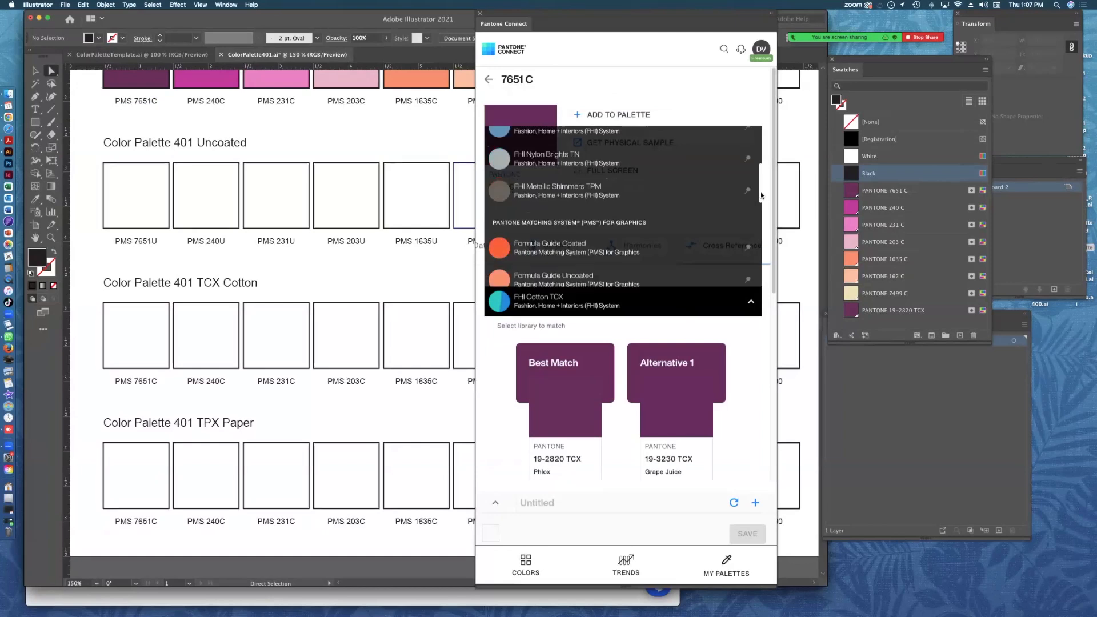
scroll(758, 167, "down", 5)
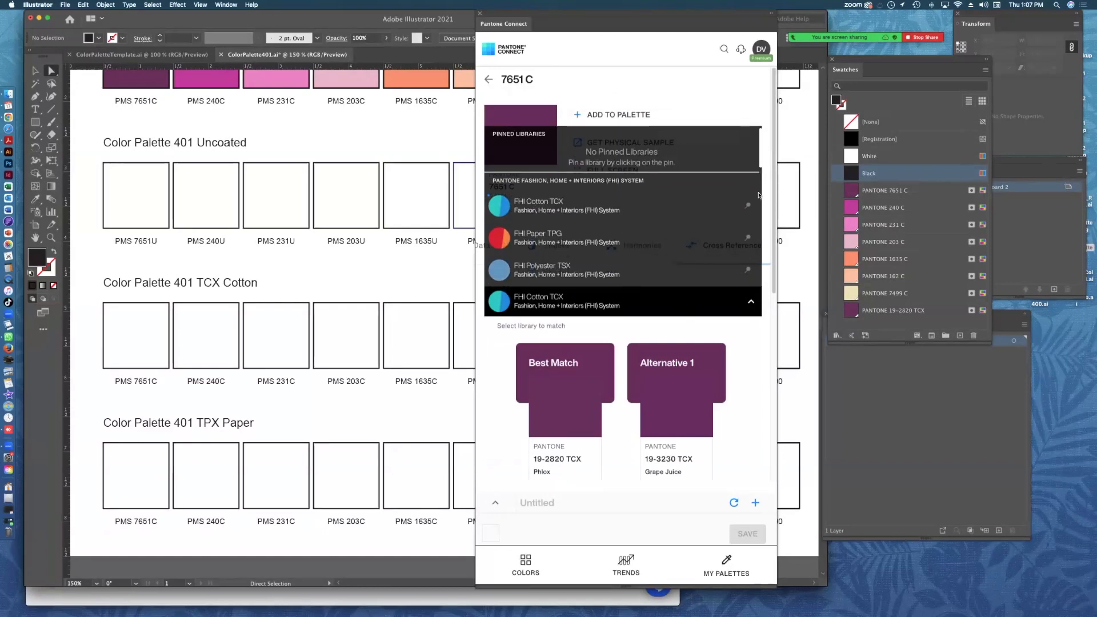
scroll(759, 281, "up", 8)
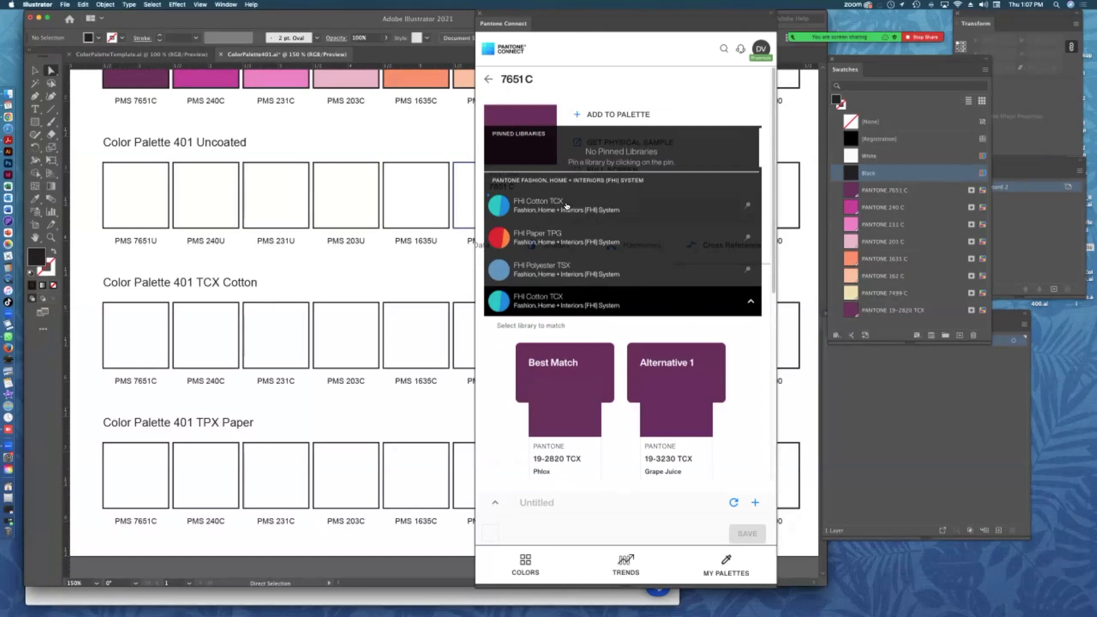
left_click(603, 210)
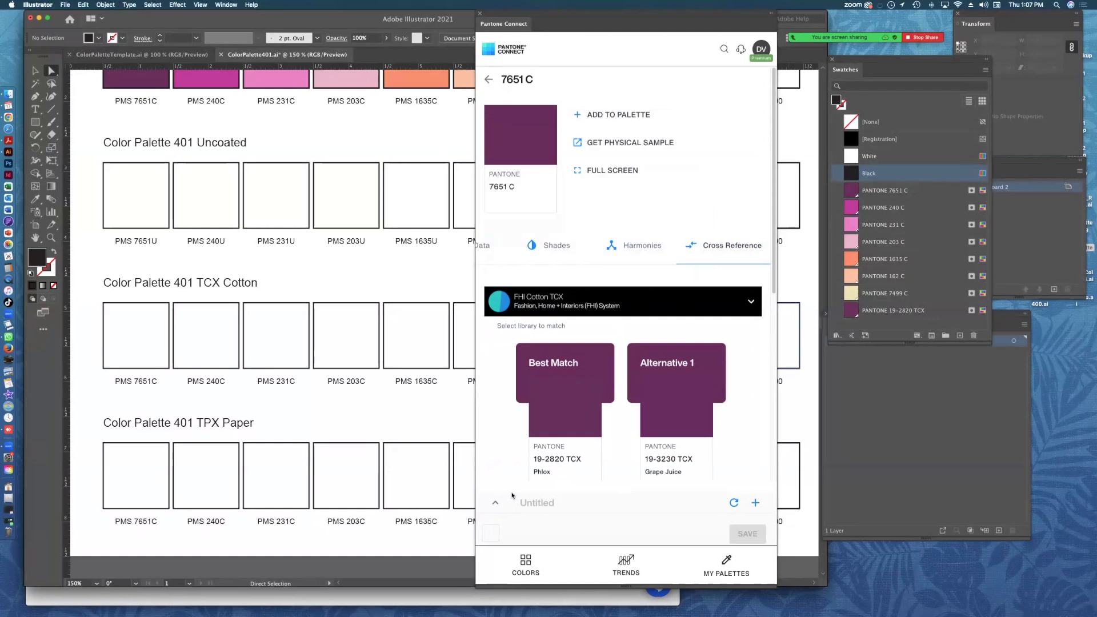
left_click(596, 384)
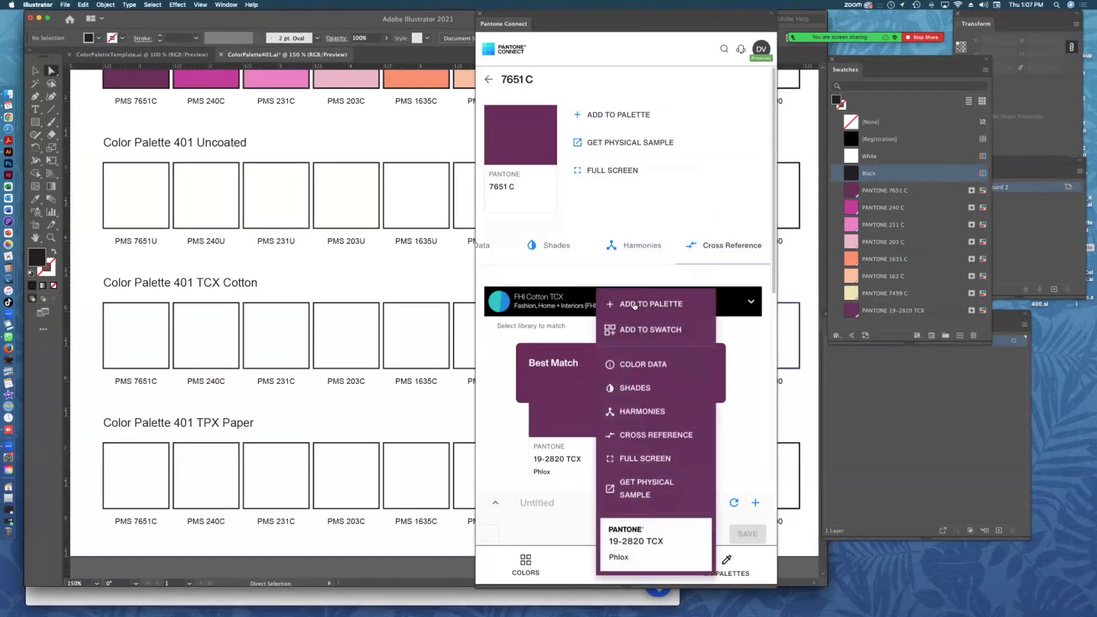
left_click(634, 304)
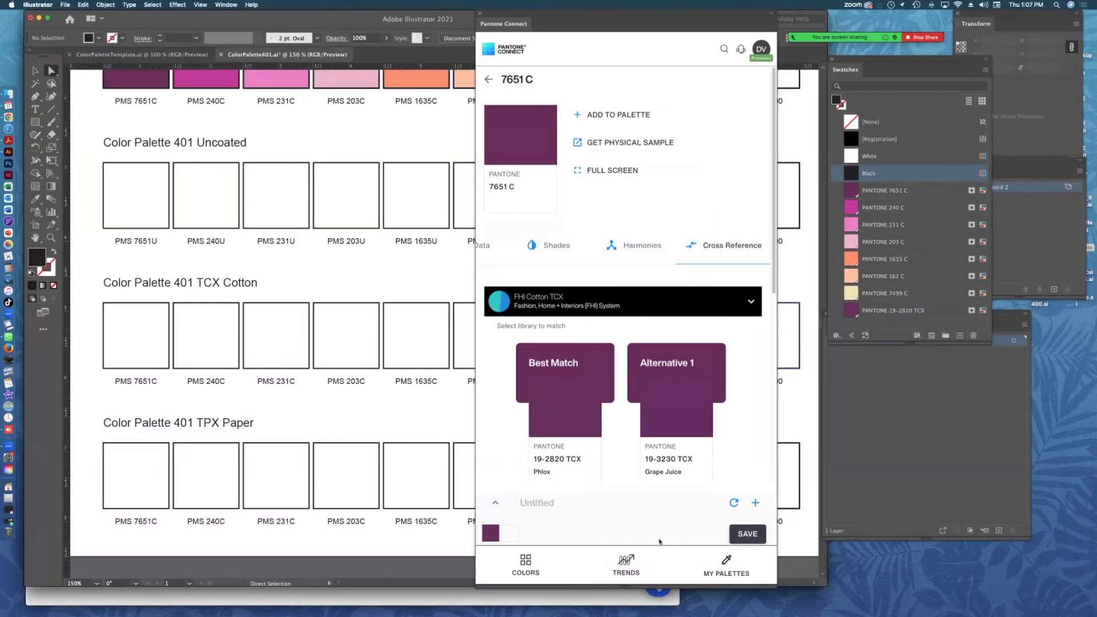
Name the new Pantone Connect palette 401TCX and save it.
left_click(545, 503)
type("4")
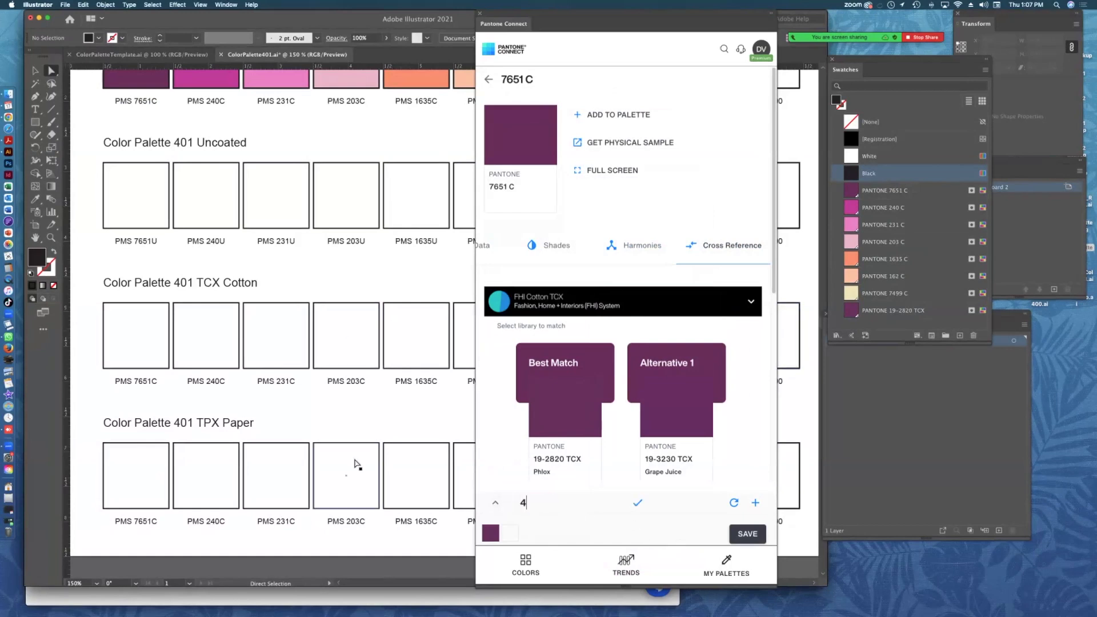
type("01TCX")
left_click(746, 534)
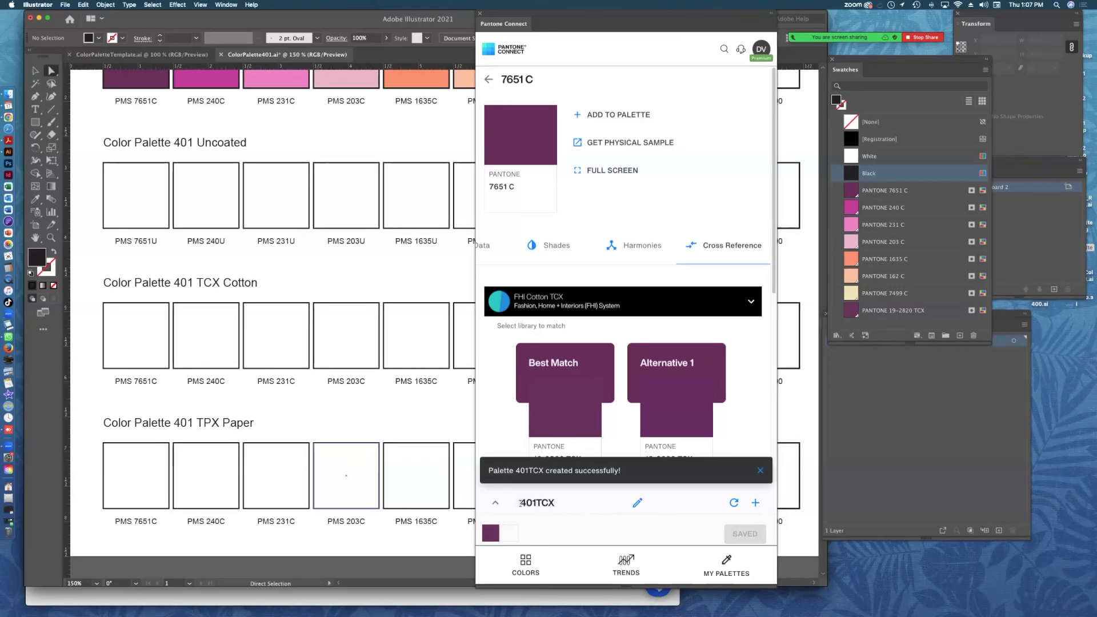
Try to rename the saved 401TCX palette by putting Color Palette in front of its name.
left_click(501, 513)
type("Color P")
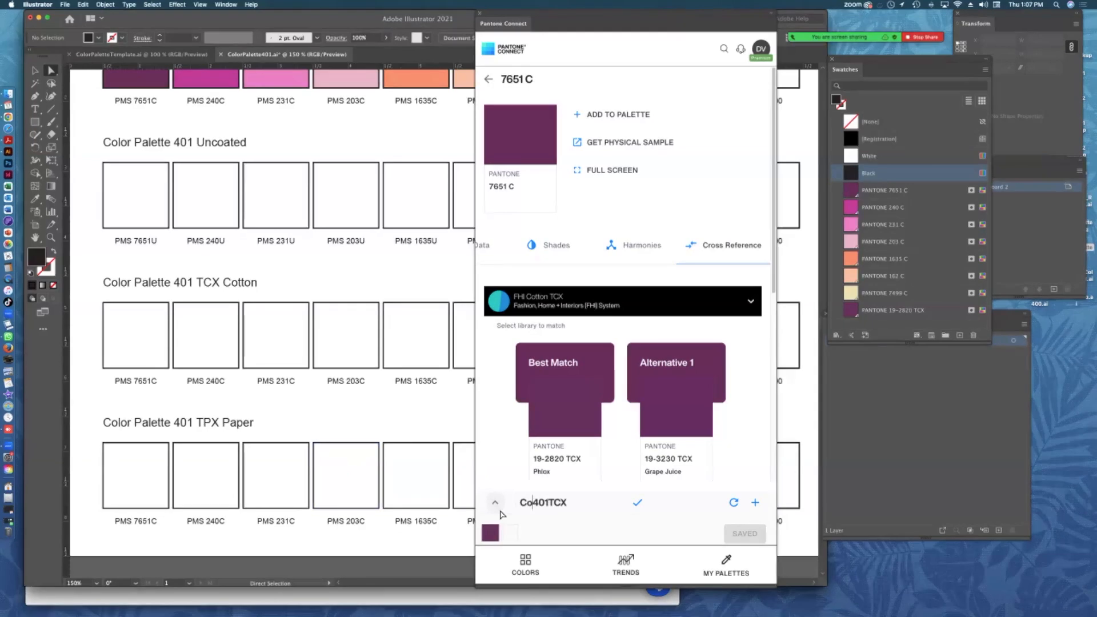
type("alette 401 TP")
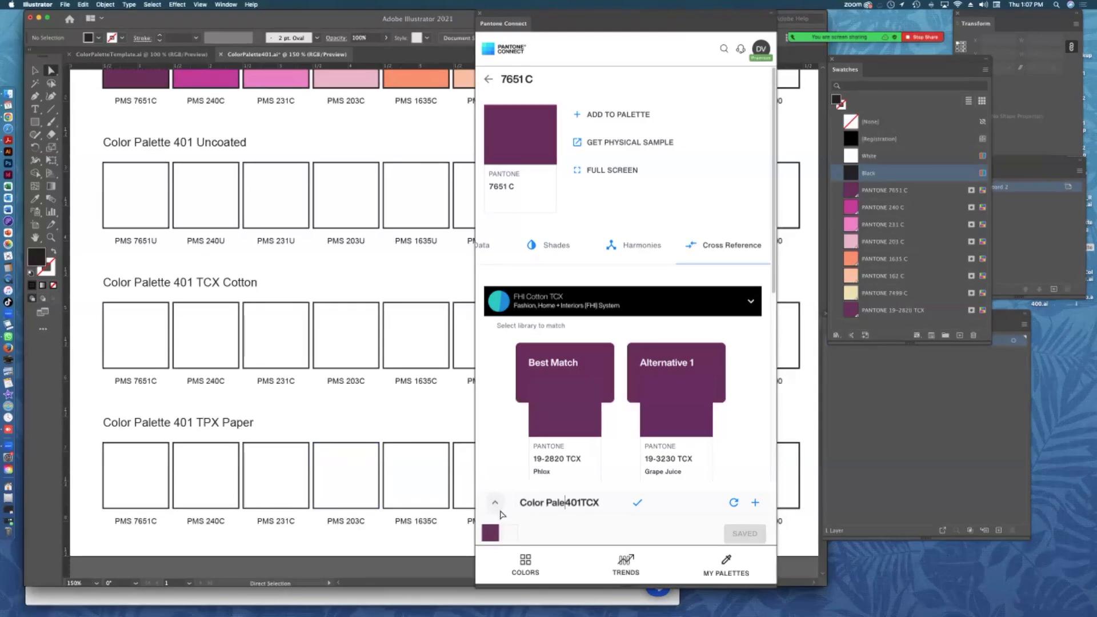
type("X")
key("Return")
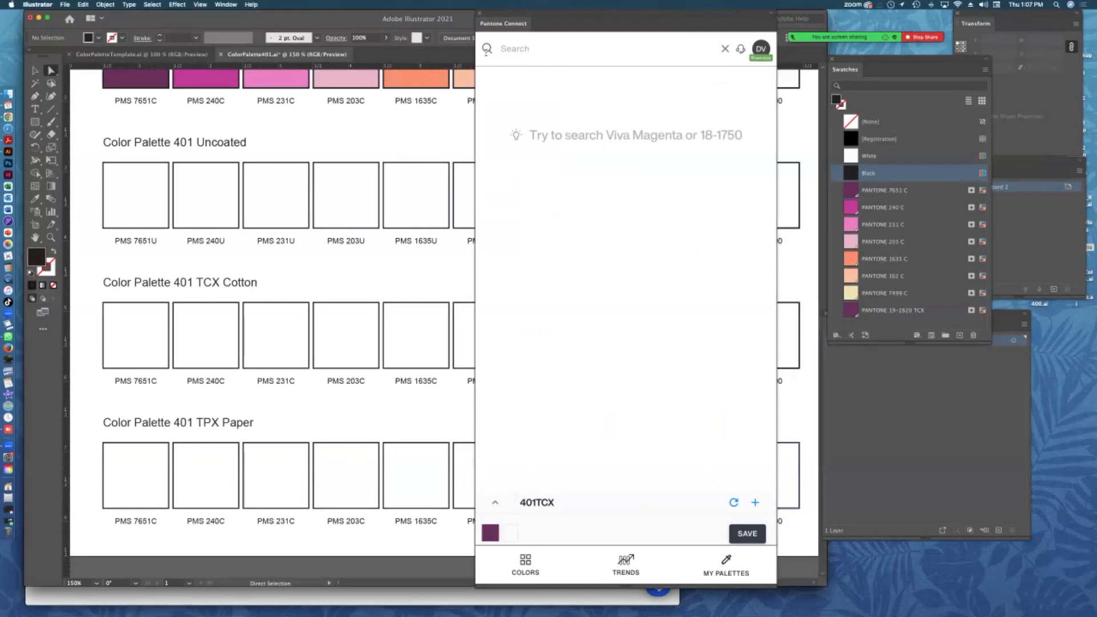
Search for 240 and the remaining coated colors, adding each best FHI Cotton TCX match to the 401TCX palette and the document swatches.
type("240")
left_click(613, 257)
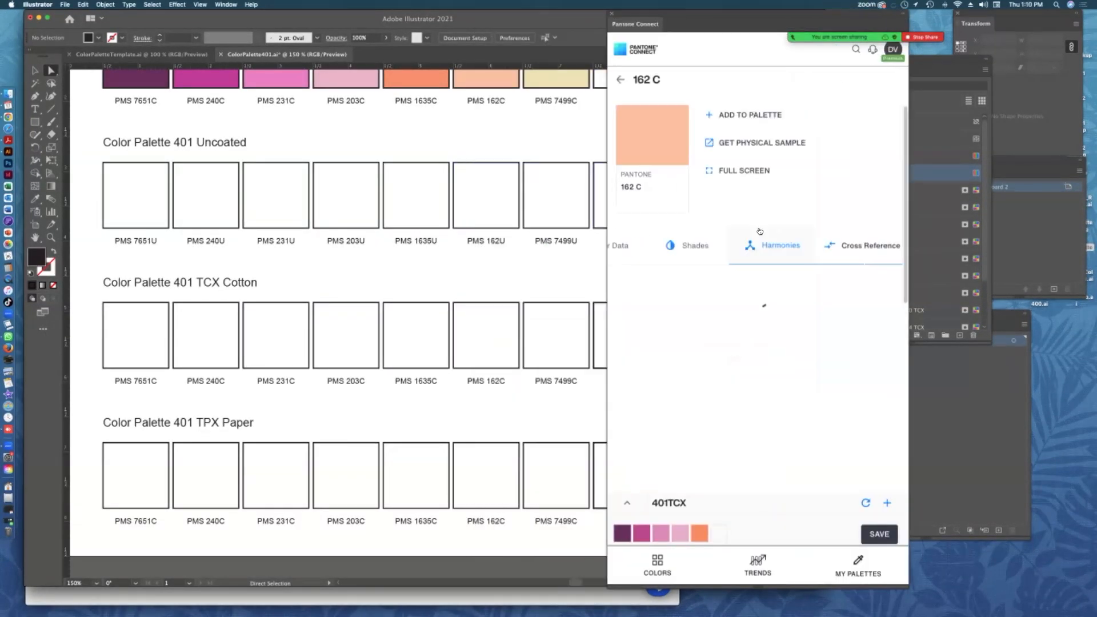
left_click(720, 415)
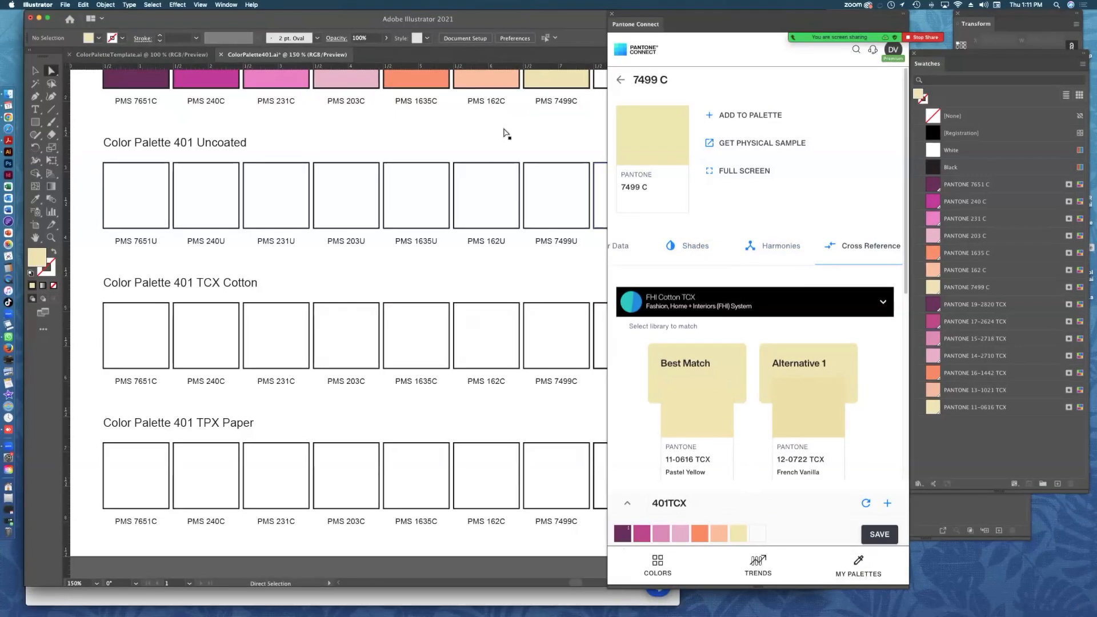
Return to the palette sheet and close the Pantone Connect panel.
key("super+minus")
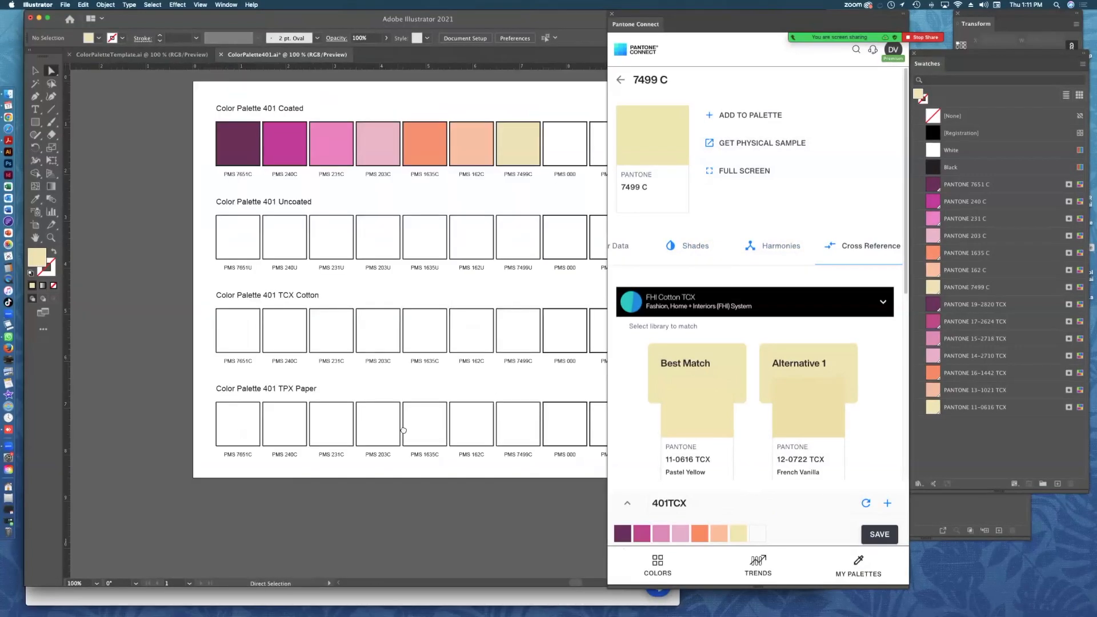
left_click_drag(561, 229, 521, 257)
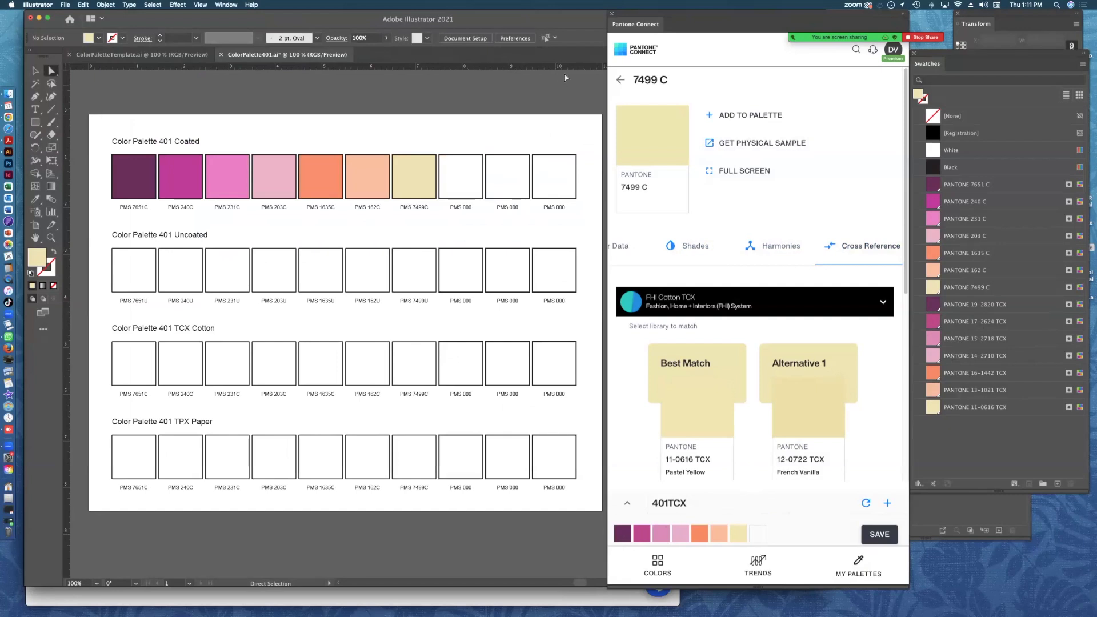
left_click_drag(634, 23, 640, 31)
left_click(618, 22)
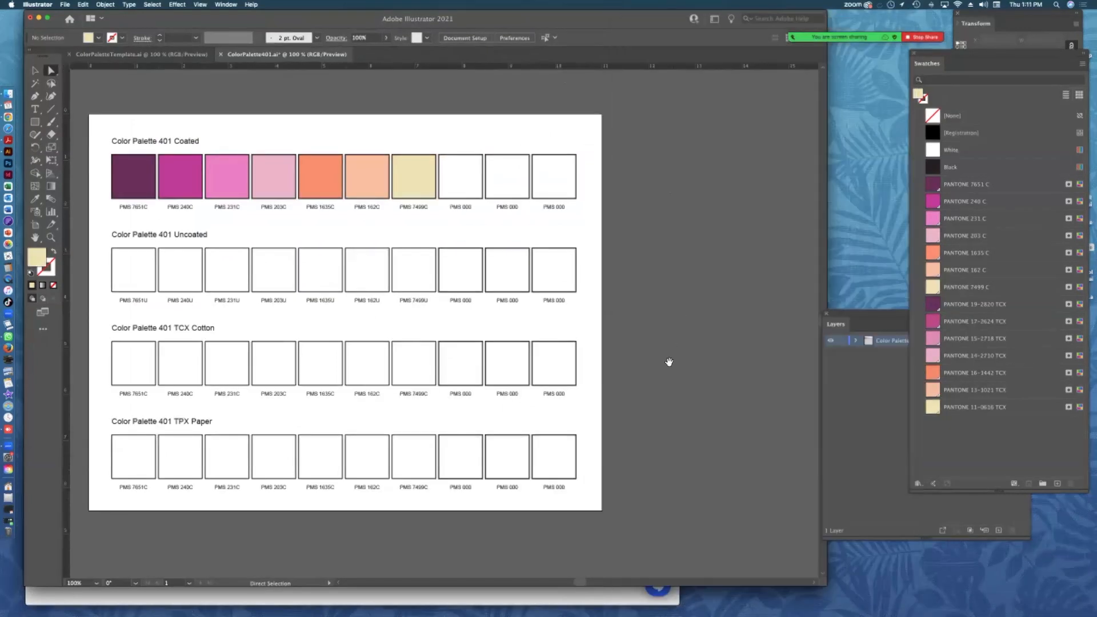
Fill the first four TCX Cotton squares with the swatches PANTONE 19-2820, 17-2624, 15-2718 and 14-2710 TCX, in that order.
left_click_drag(778, 360, 776, 343)
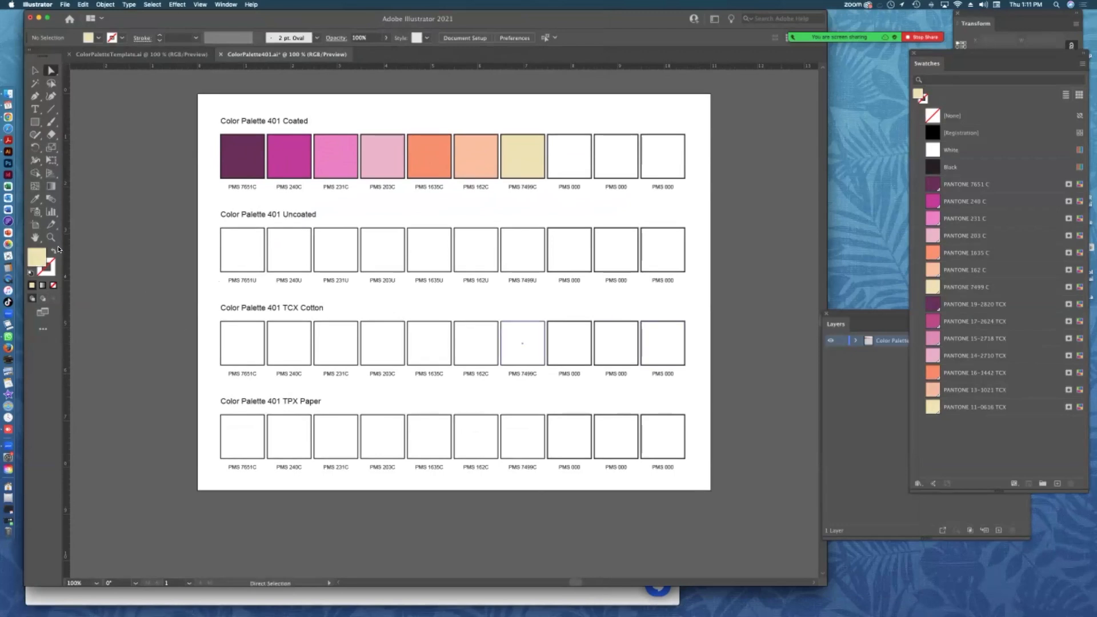
left_click(460, 390)
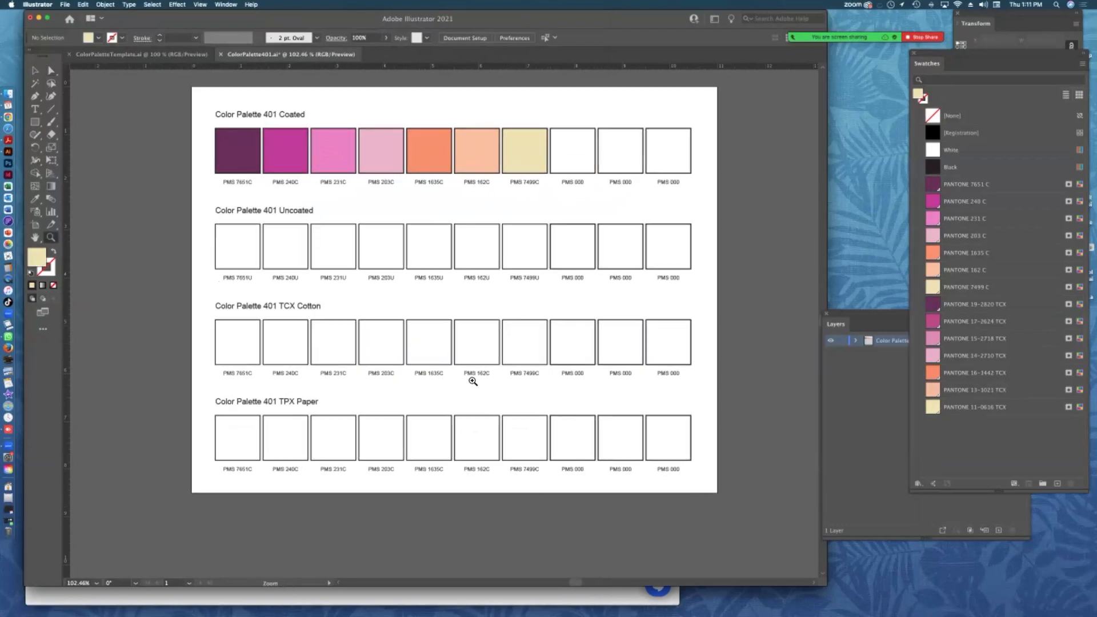
left_click_drag(448, 353, 516, 413)
key("a")
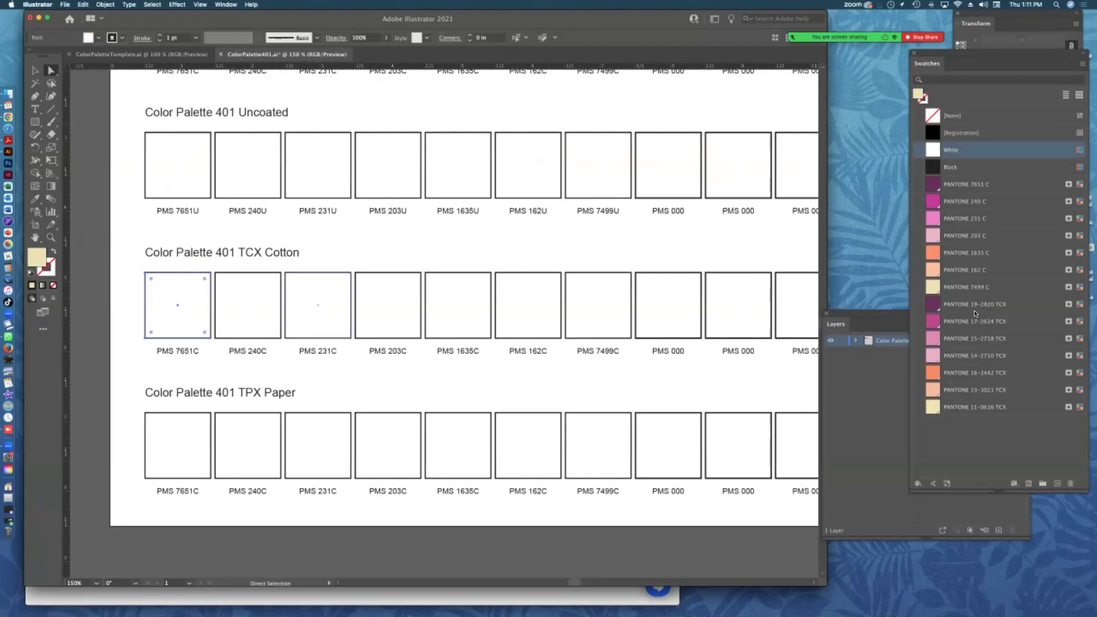
left_click(976, 304)
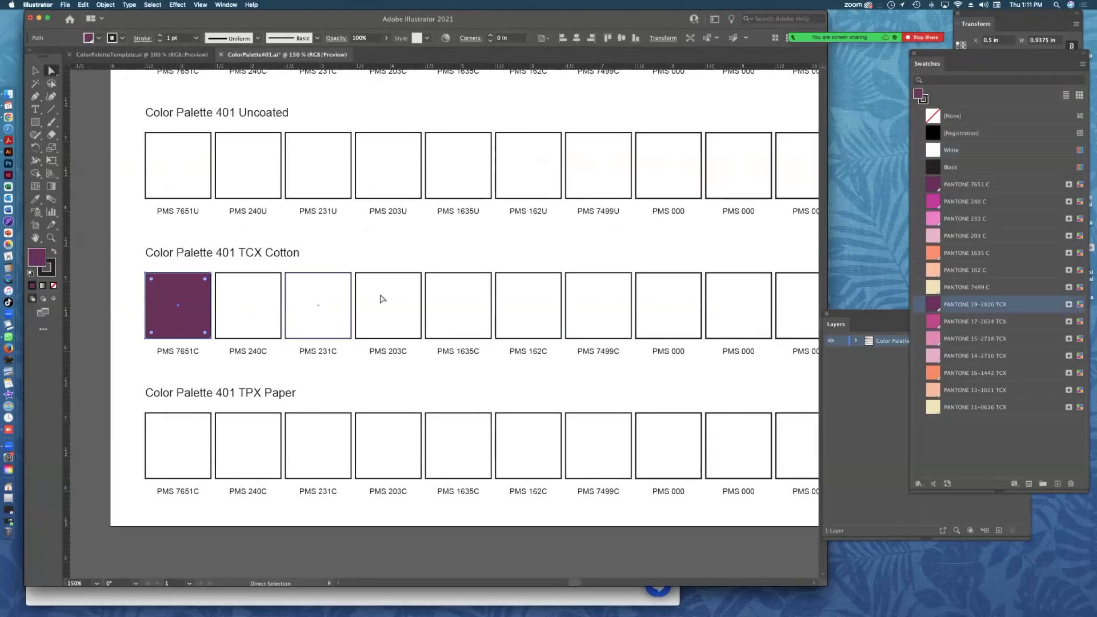
left_click(251, 309)
left_click(343, 305)
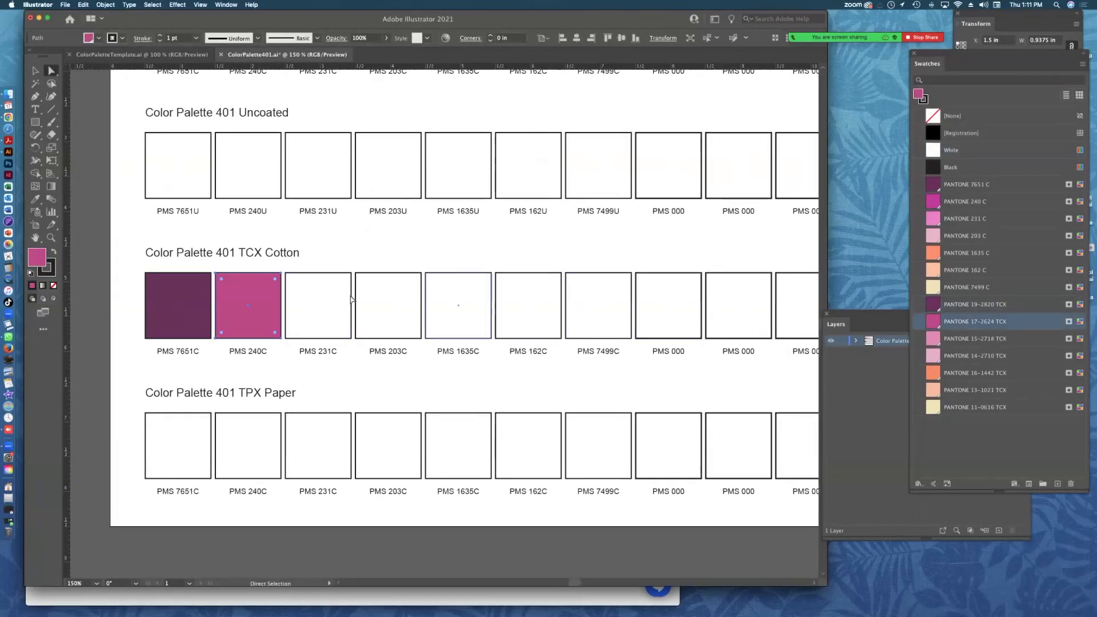
left_click(384, 289)
Fill the 1635C, 162C and 7499C squares in the TCX Cotton row with PANTONE 16-1442, 13-1021 and 11-0616 TCX.
left_click(452, 306)
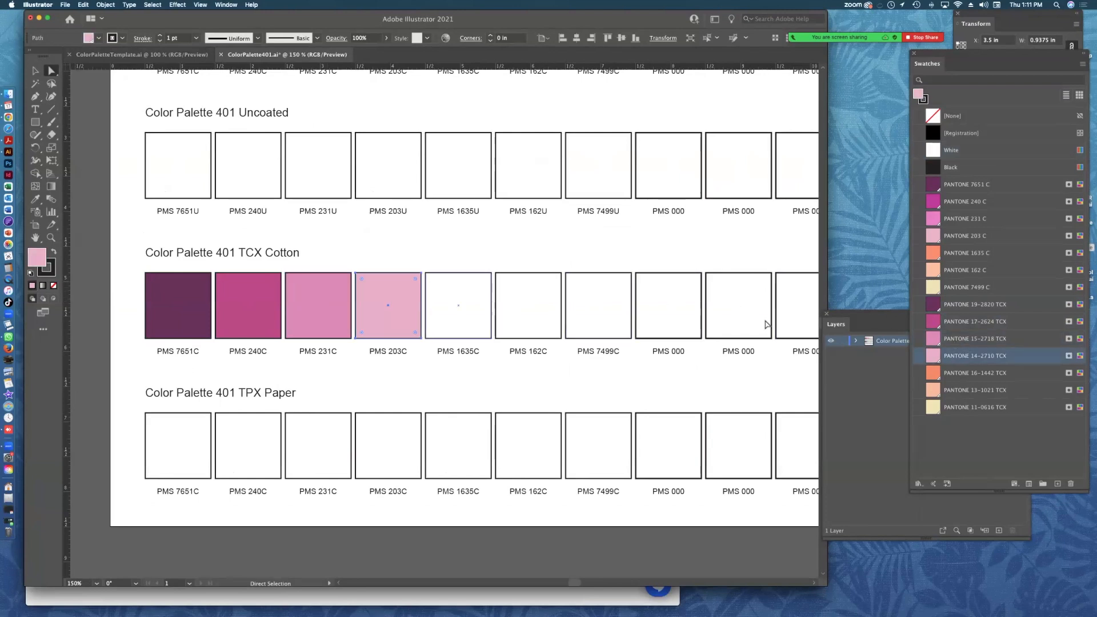
left_click(973, 373)
left_click(518, 300)
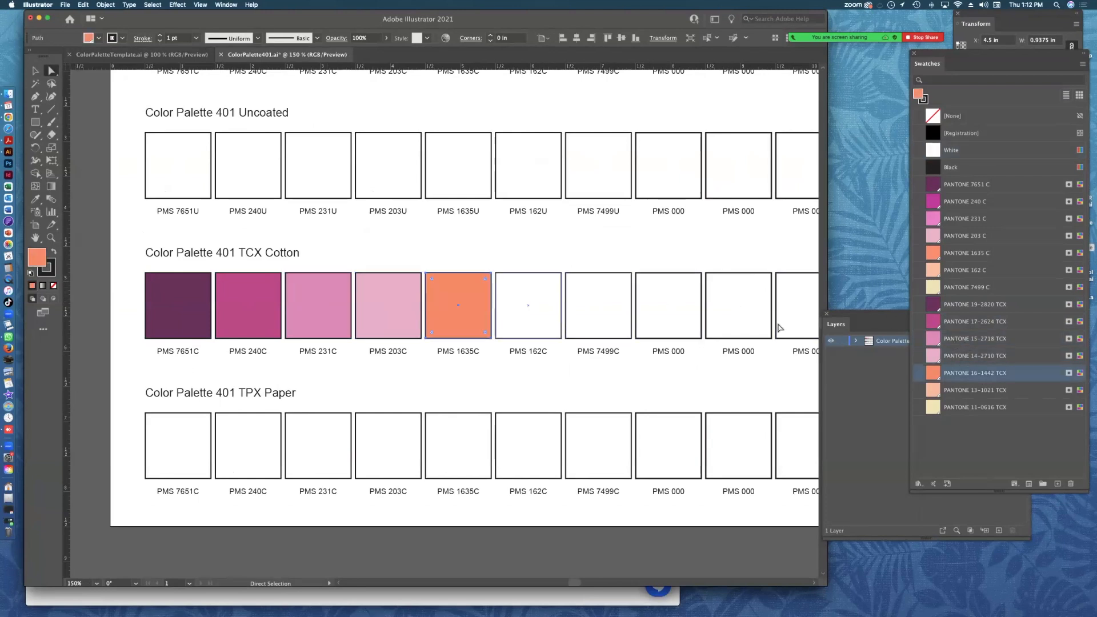
left_click(974, 389)
left_click(594, 308)
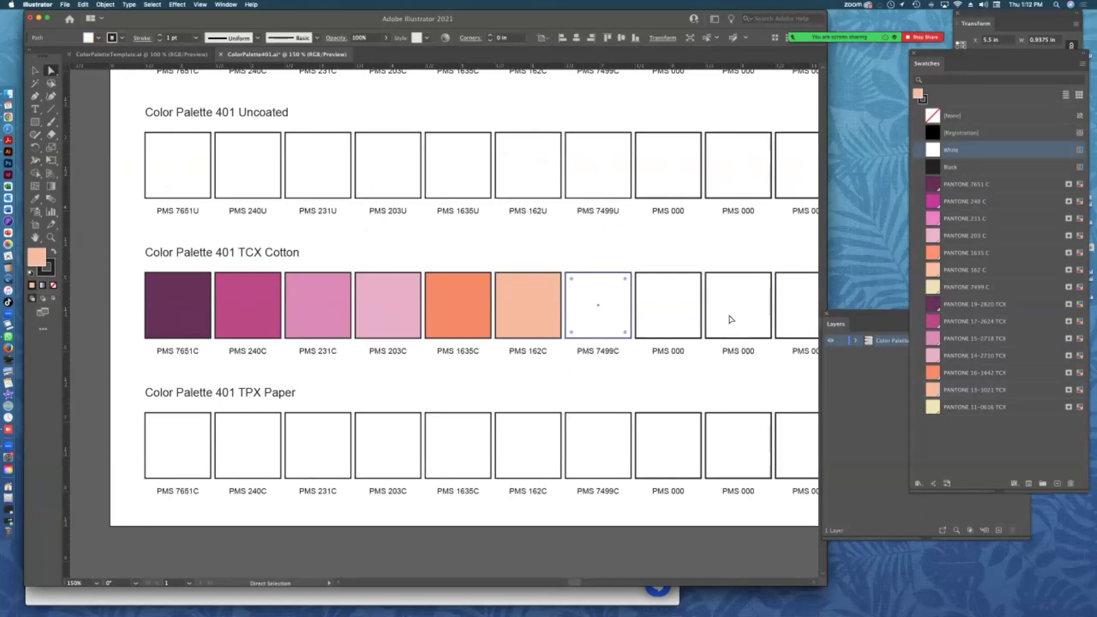
left_click(974, 406)
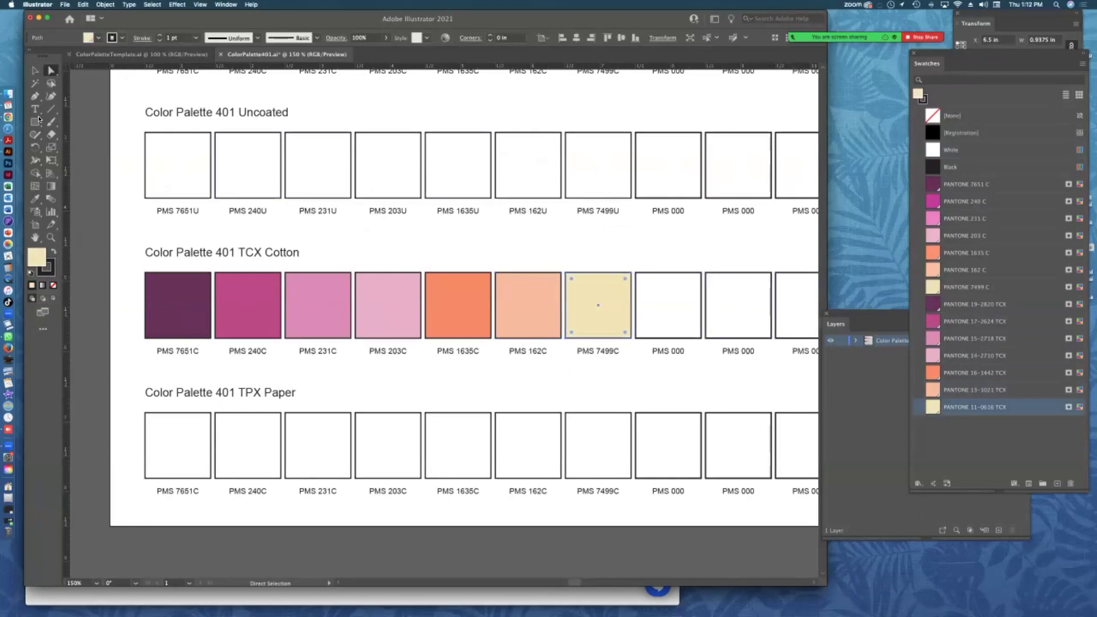
Reposition the Swatches panel and relabel the first TCX Cotton square as PMS 19-2820TCX.
key("t")
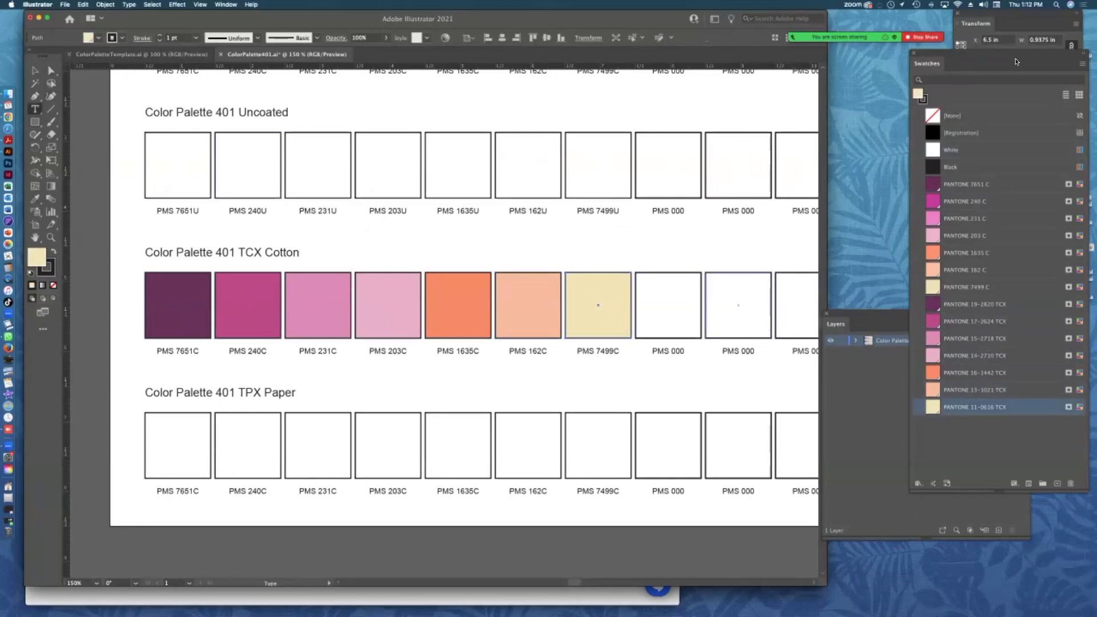
left_click_drag(955, 67, 891, 74)
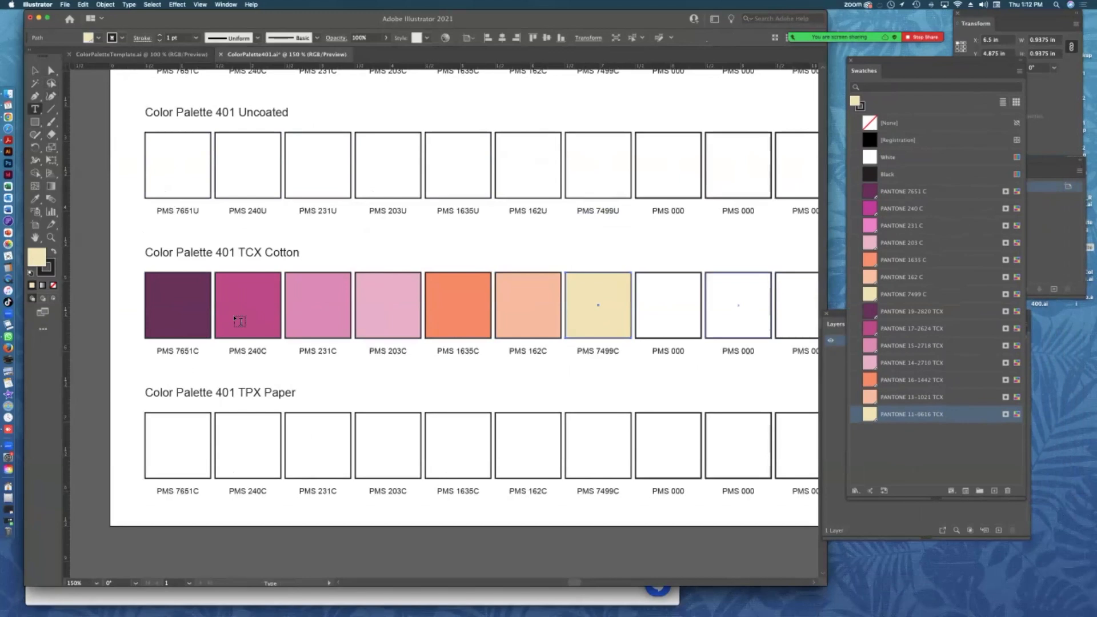
double_click(197, 348)
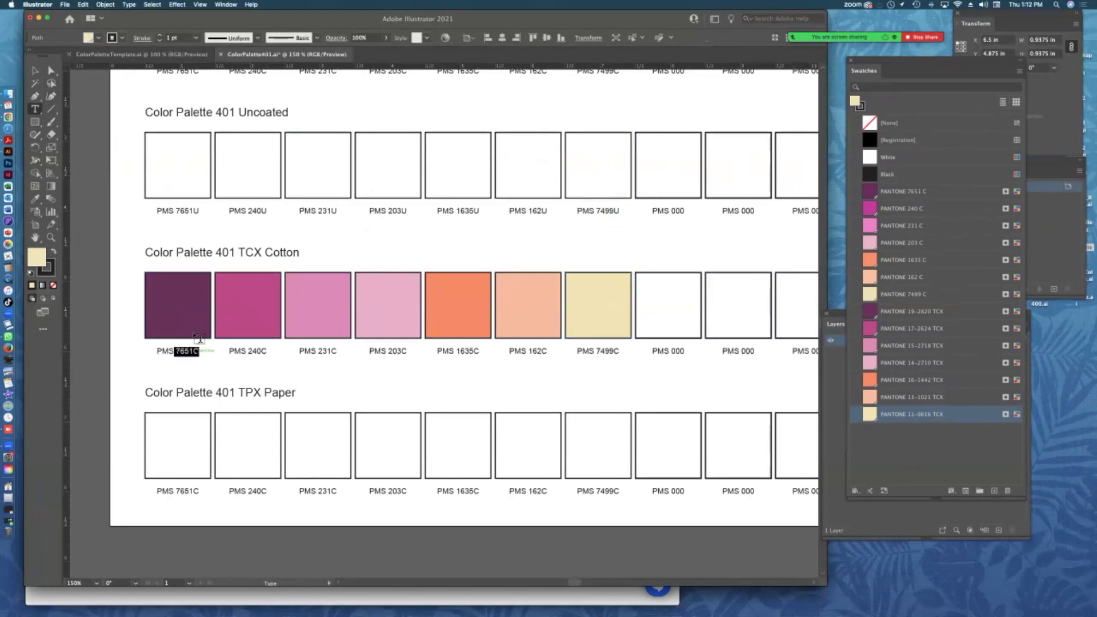
key("BackSpace")
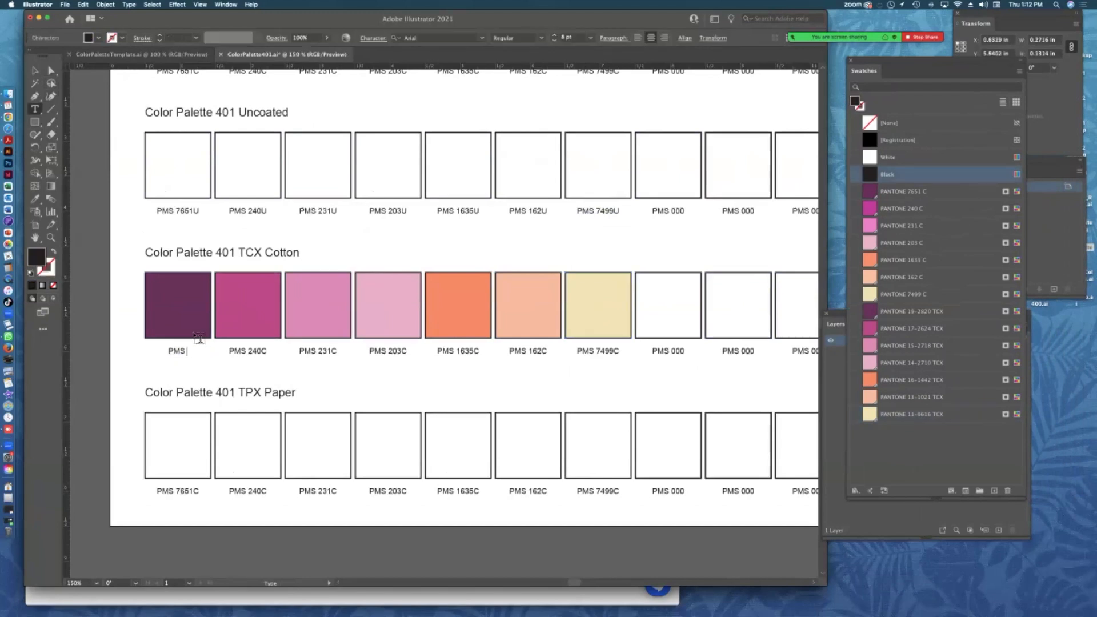
type("19-2")
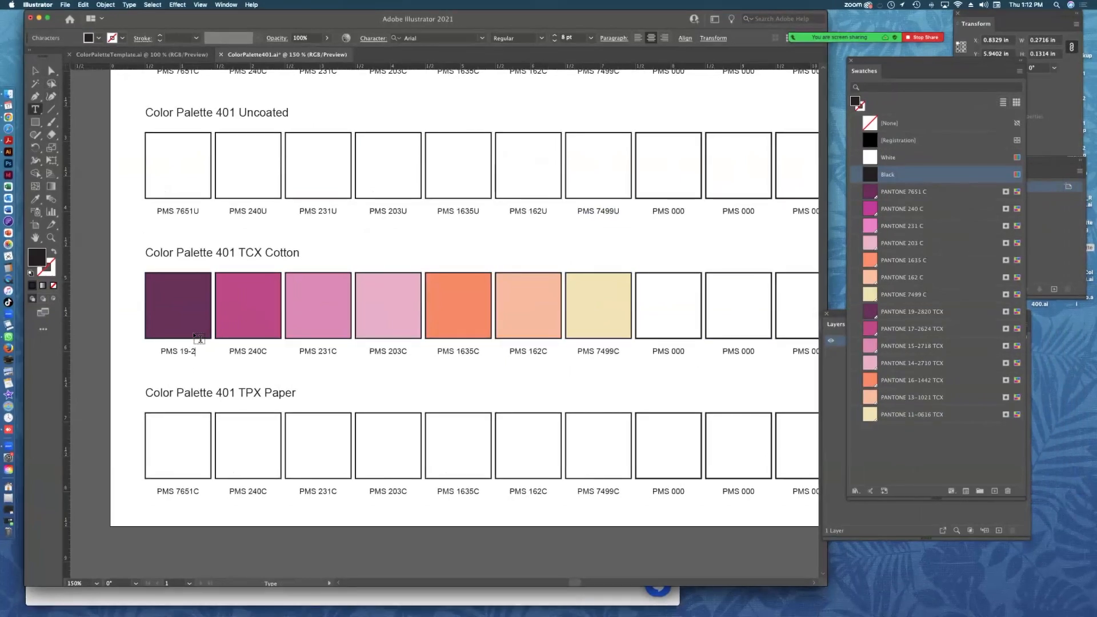
type("820TCX")
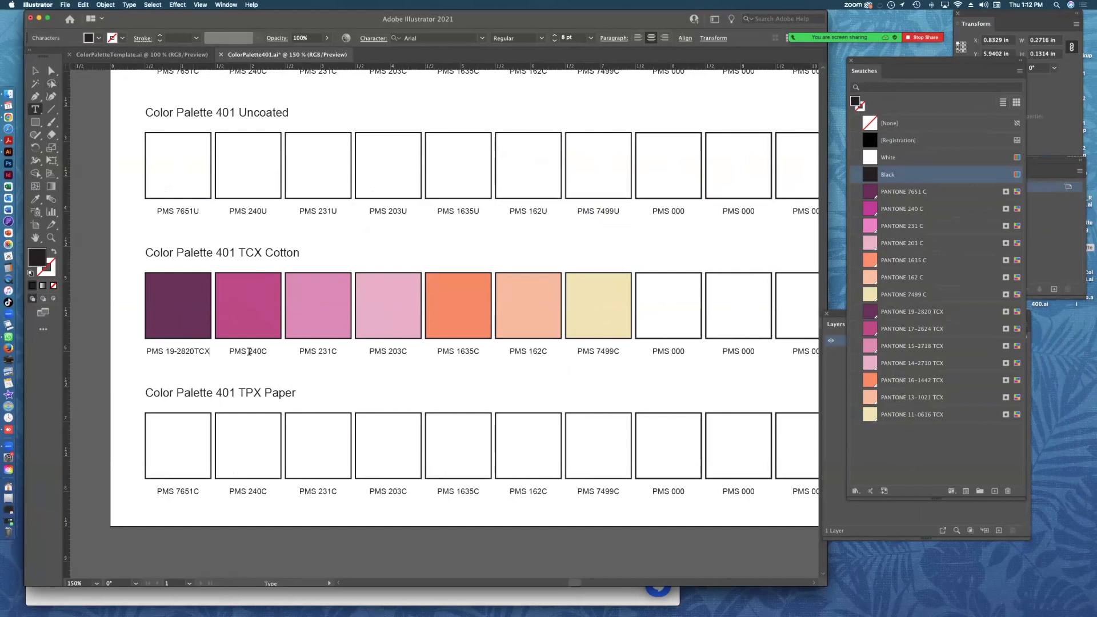
Relabel the next six TCX Cotton squares PMS 17-2624TCX, 15-2718TCX, 14-2710TCX, 16-1442TCX, 13-1021TCX and 11-0616TCX.
double_click(265, 352)
type("17-2624TCX")
left_click_drag(316, 351, 595, 347)
type("15-2718TCX14-2710TCX16-1442TCX13-1021TCX11-0616TCX")
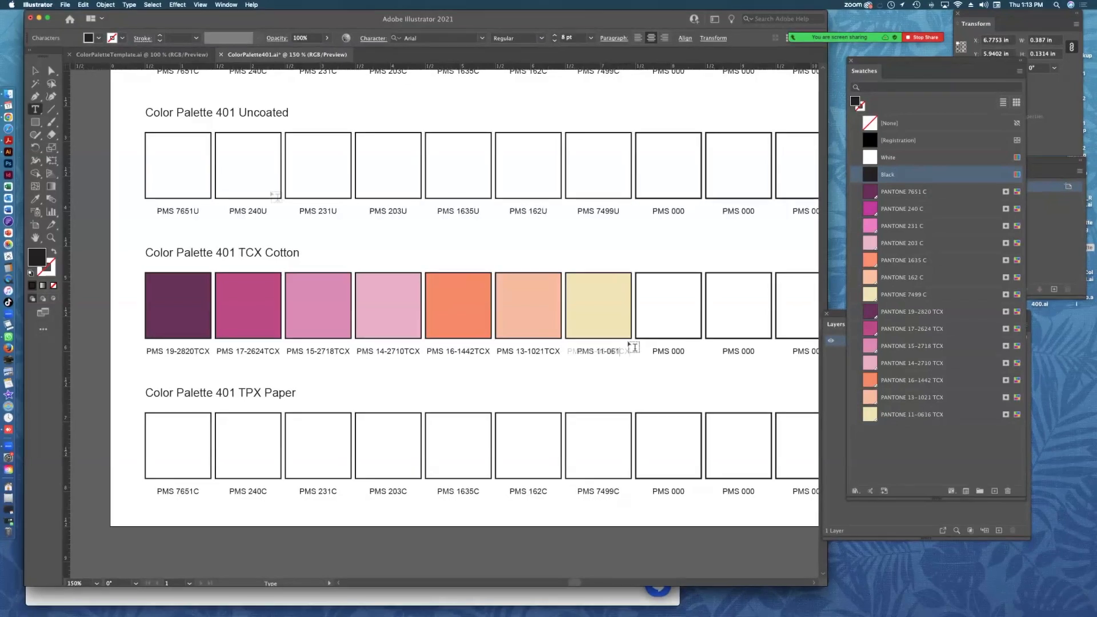
left_click(51, 71)
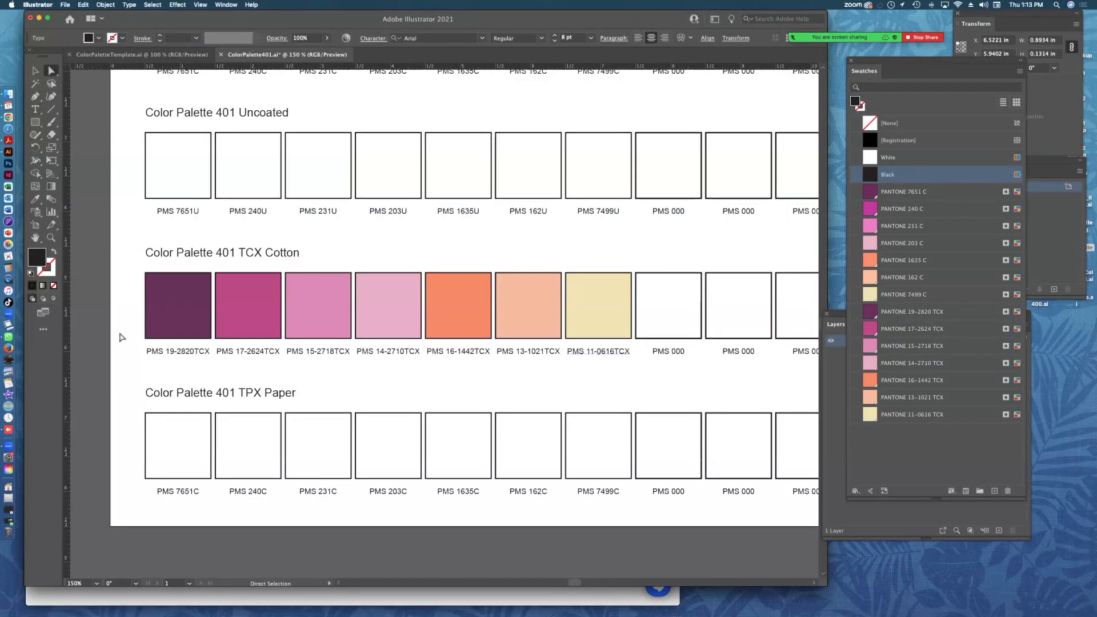
left_click(174, 362)
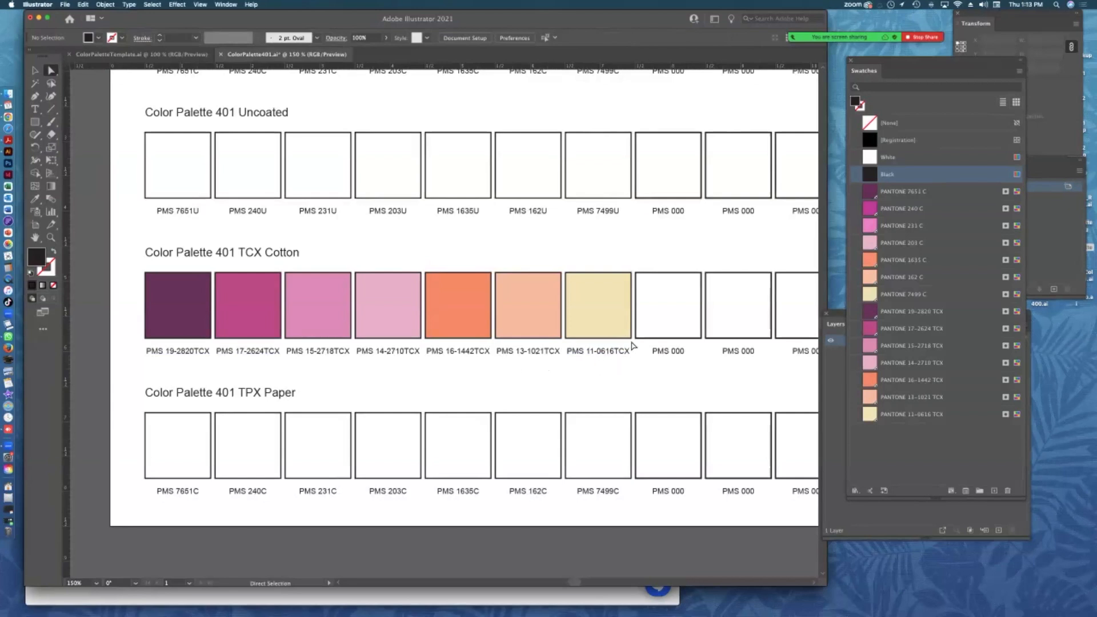
Check which swatch is assigned to each of the seven filled squares in the TCX Cotton row.
key("super+minus")
key("super+minus")
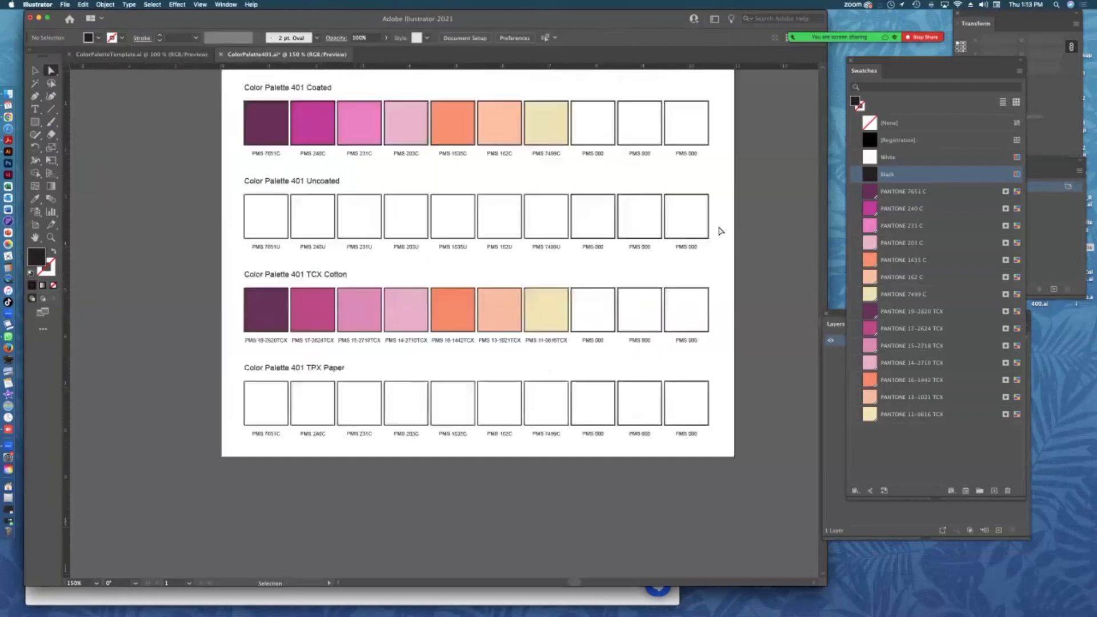
left_click_drag(575, 502, 477, 533)
key("v")
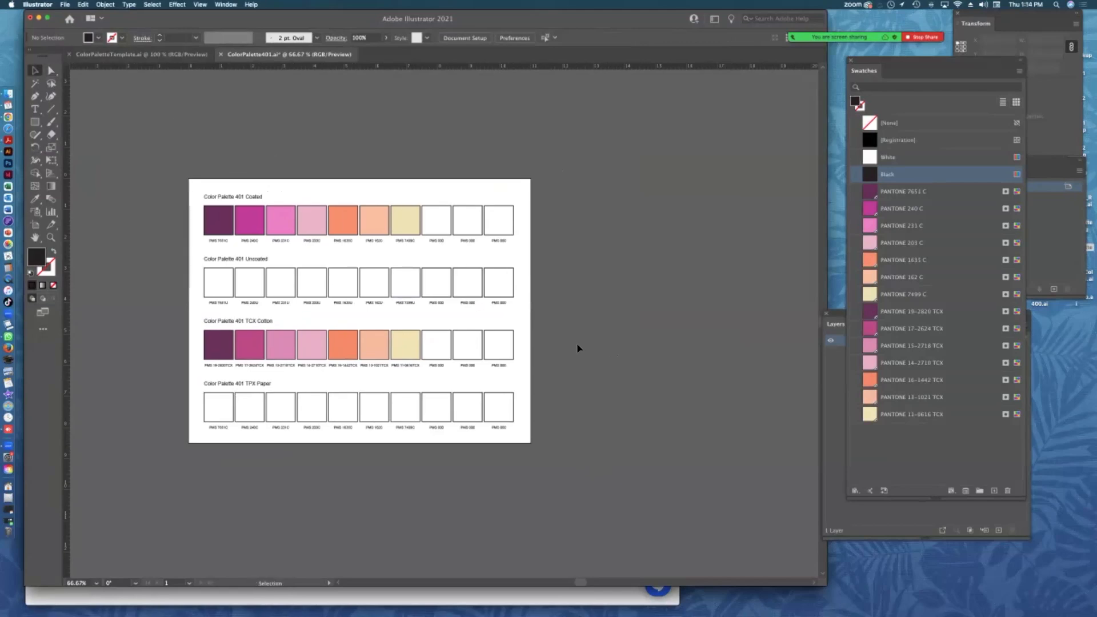
key("a")
left_click(219, 344)
left_click(249, 344)
left_click(288, 339)
left_click(312, 345)
left_click(347, 346)
left_click(366, 345)
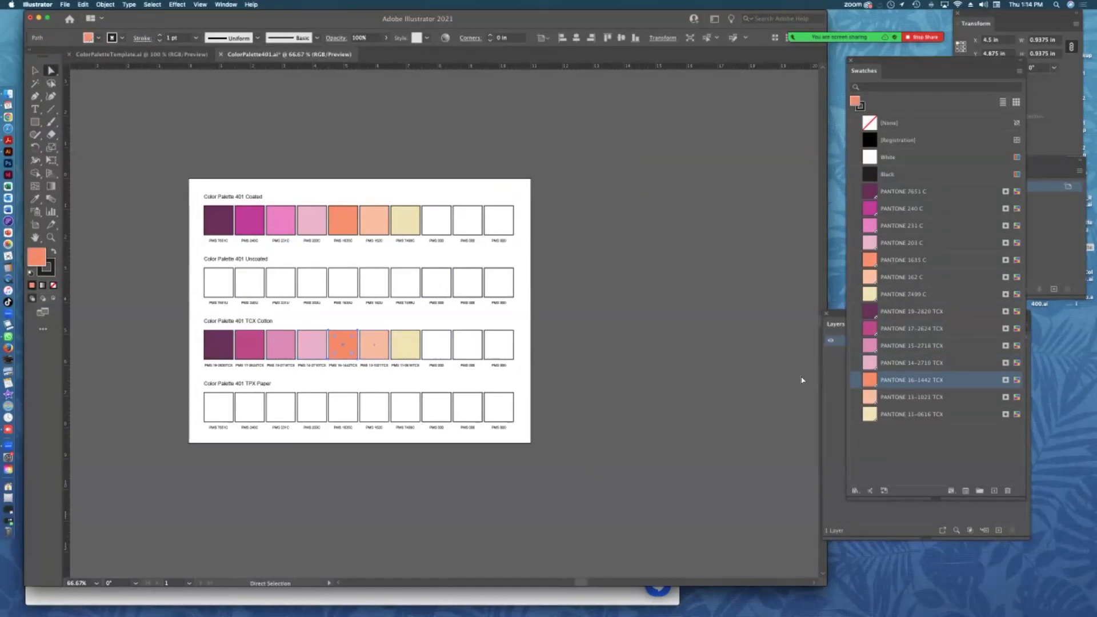
left_click(414, 347)
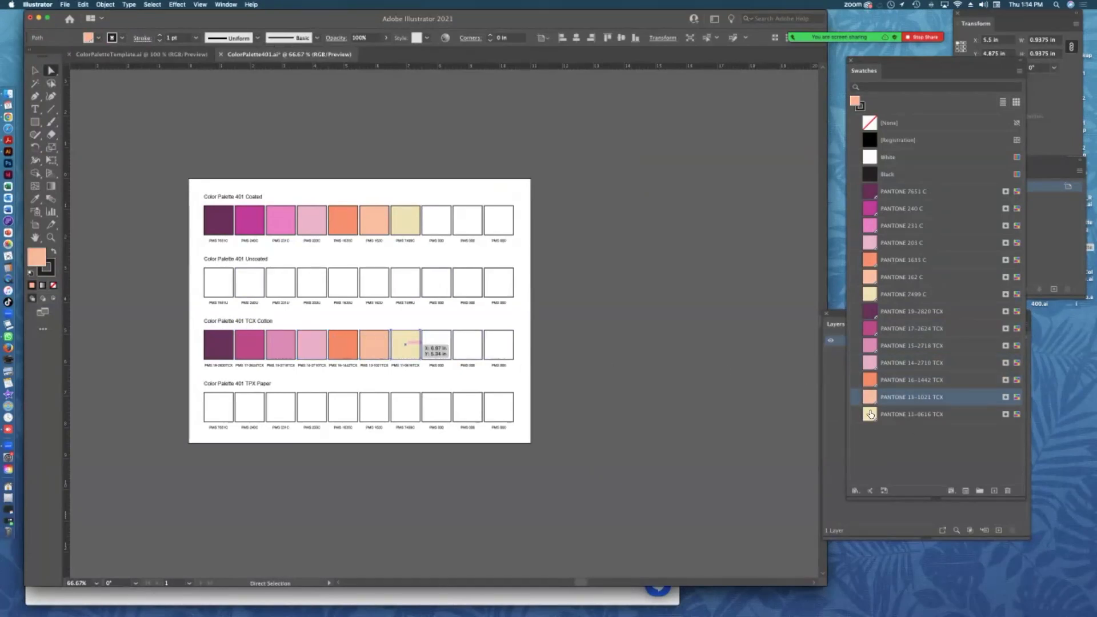
key("v")
left_click(158, 158)
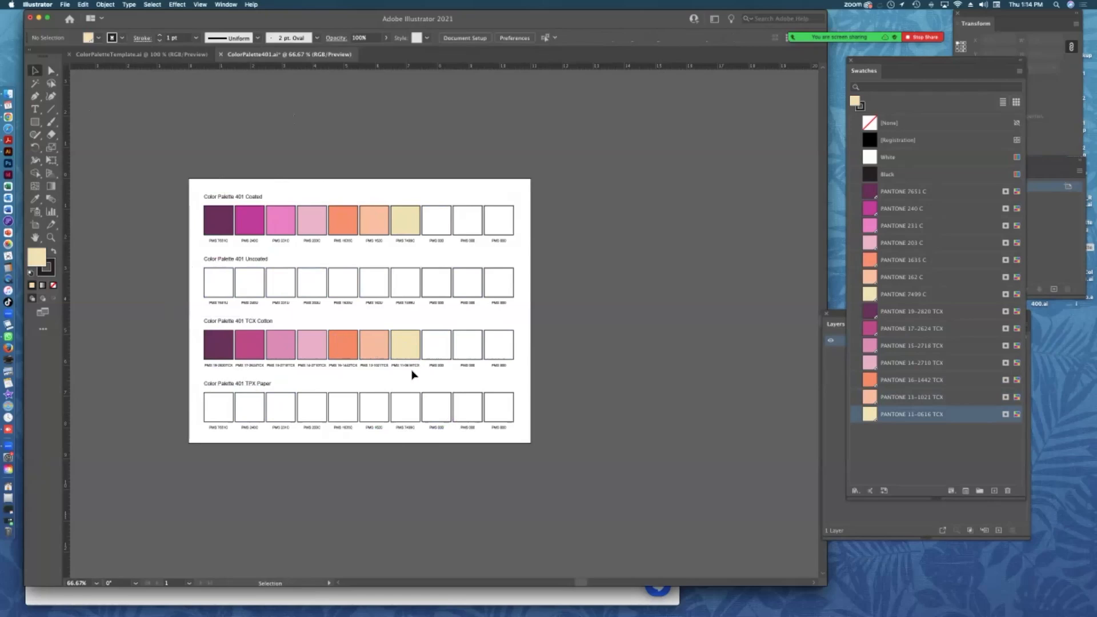
left_click_drag(192, 316, 415, 370)
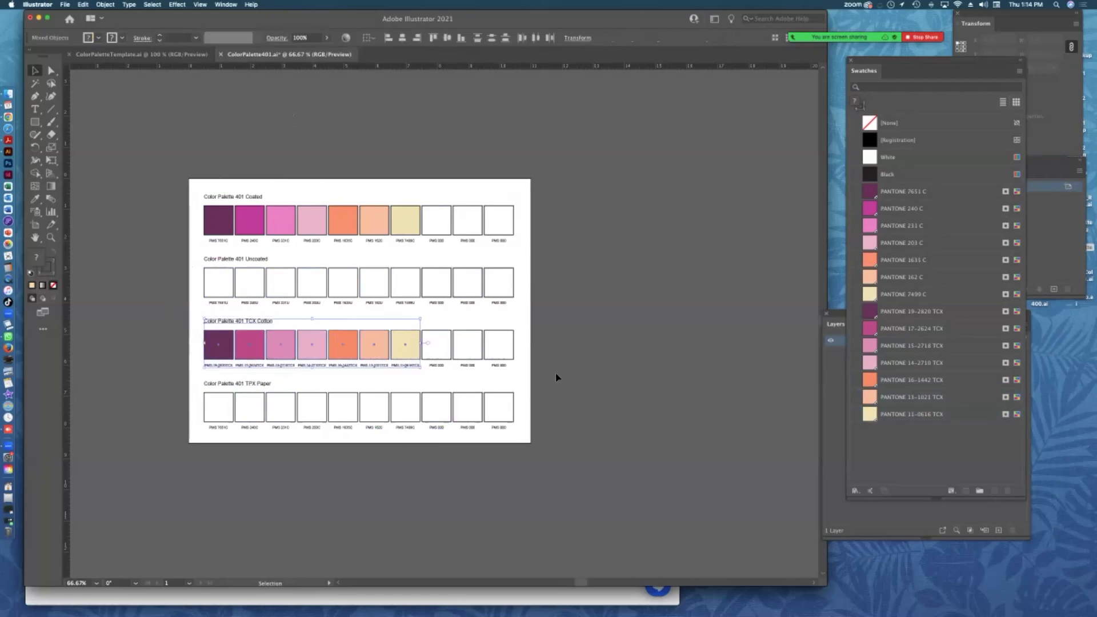
key("super+shift+a")
Open WildRoseCollection401.ai from the desktop, and group the TCX Cotton heading, seven filled squares and labels in ColorPalette401.ai.
left_click(1073, 356)
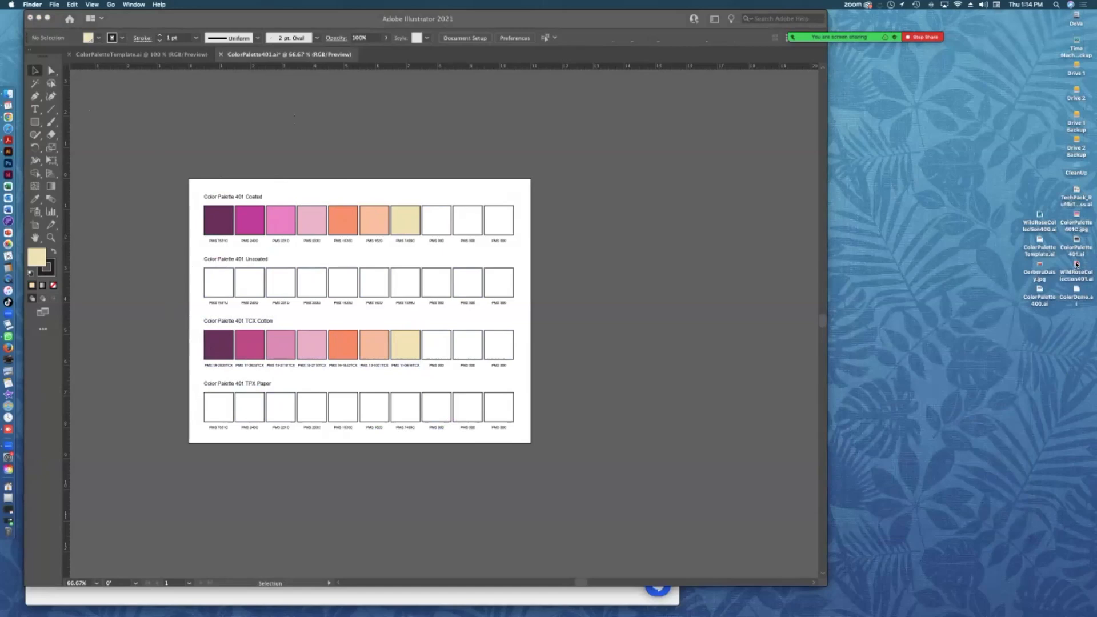
left_click(820, 228)
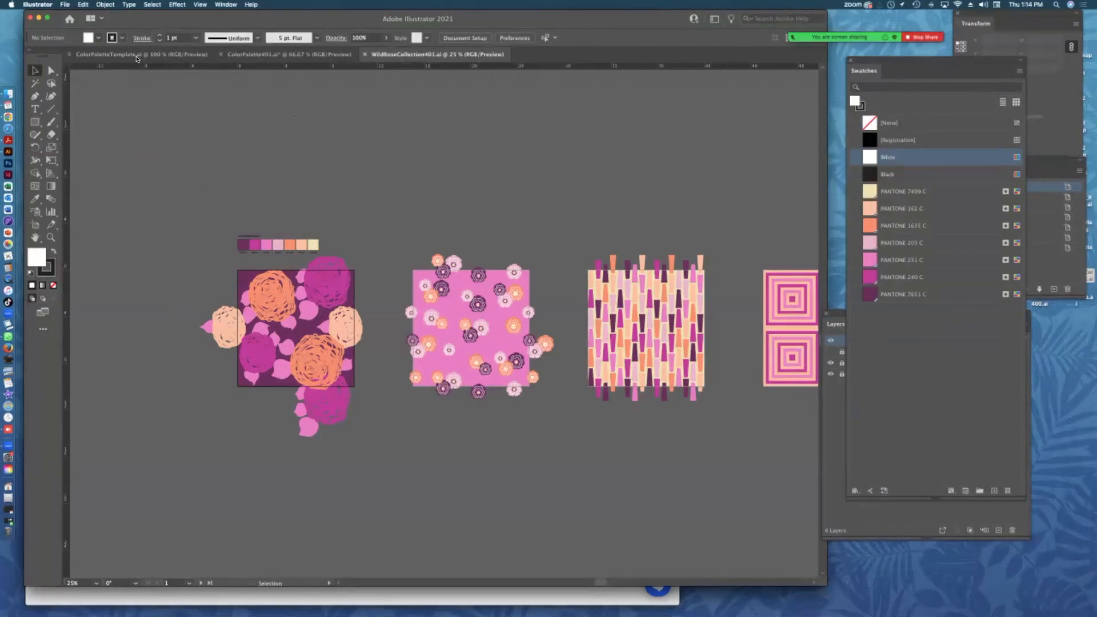
left_click(255, 55)
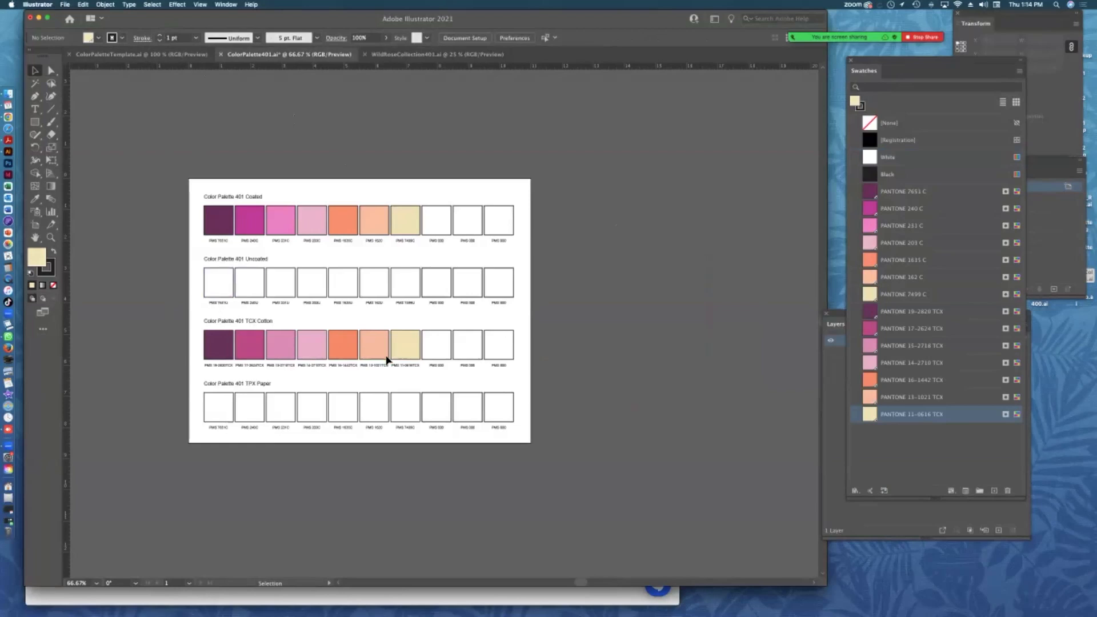
left_click(418, 383)
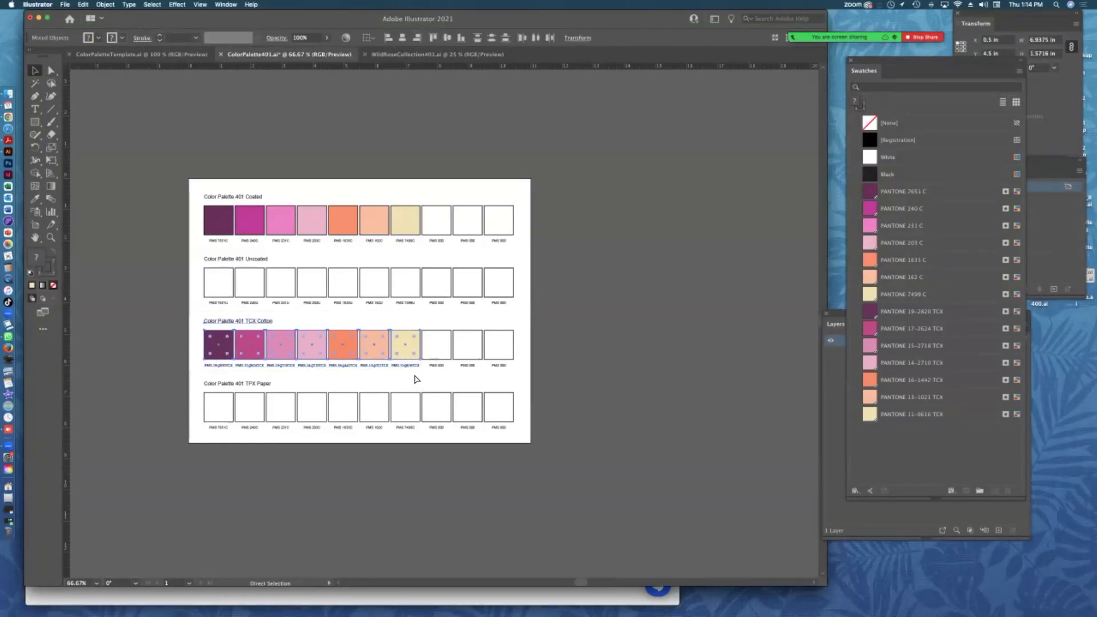
key("v")
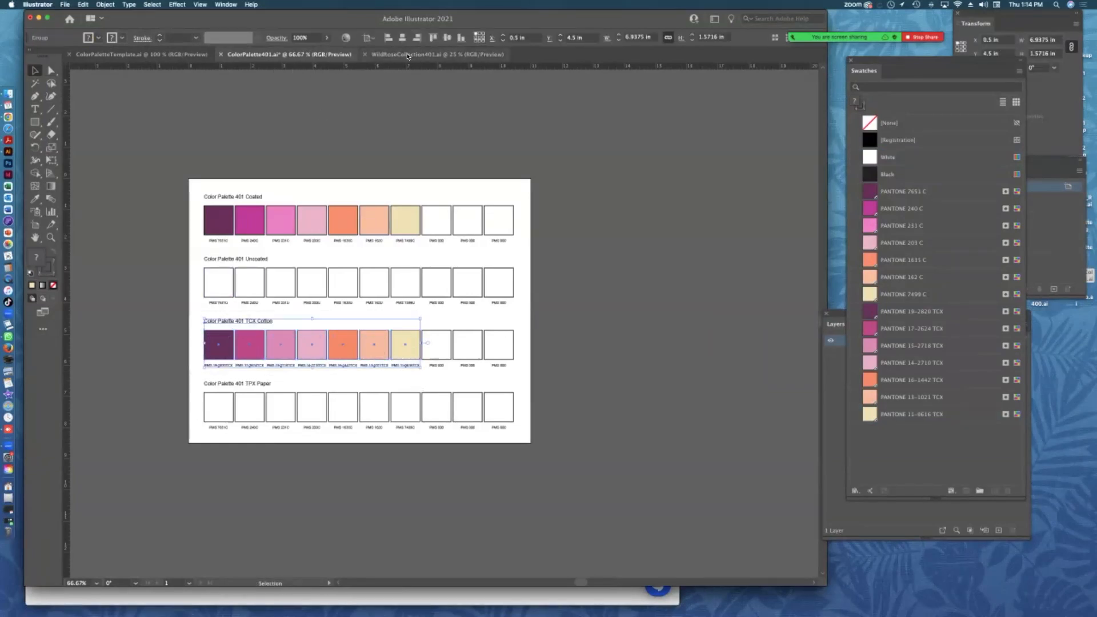
Paste the grouped TCX Cotton palette into WildRoseCollection401.ai and place it directly above the existing color palette, aligned with it.
left_click(437, 54)
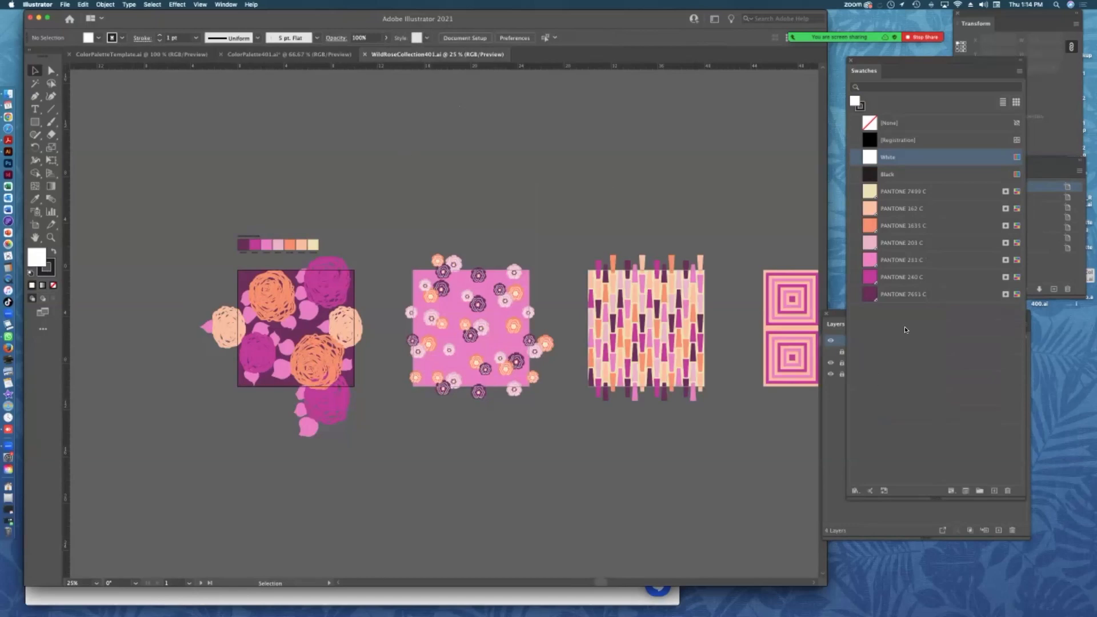
left_click(843, 321)
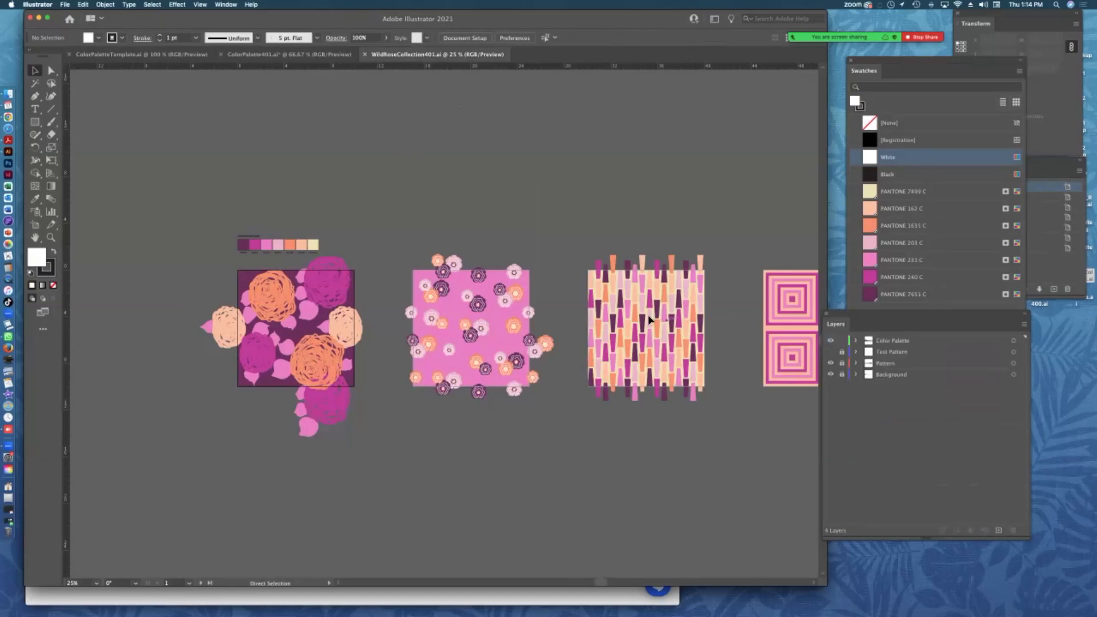
key("super+v")
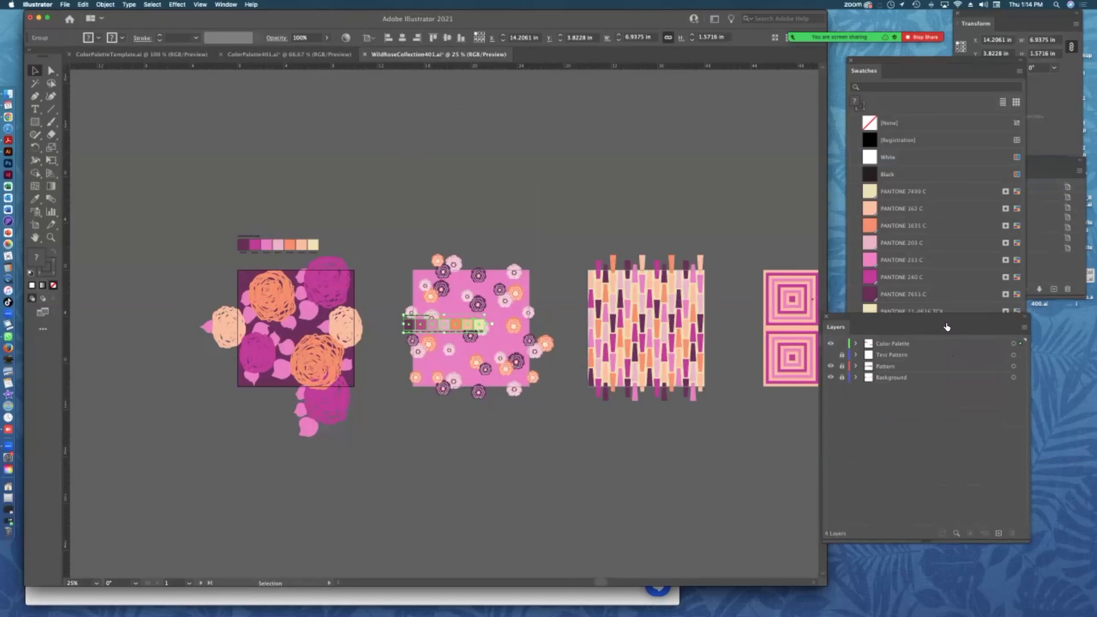
left_click_drag(926, 324, 911, 473)
left_click_drag(447, 325, 280, 220)
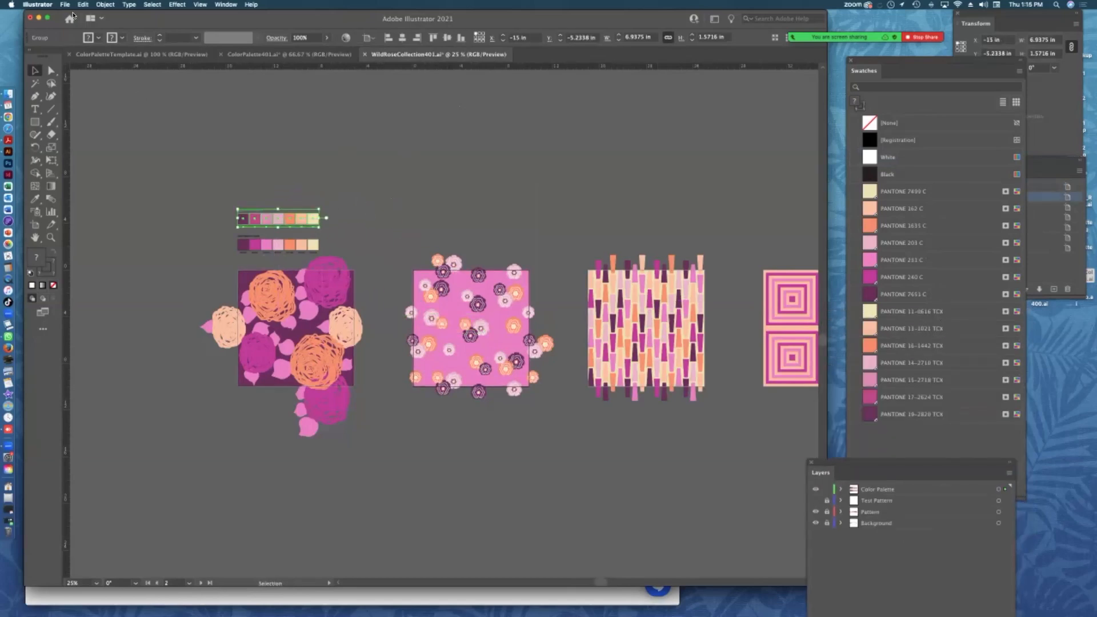
Save a copy of the collection on the Desktop as WildRoseCollection401TCX.ai in Illustrator 2020 format.
left_click(329, 149)
left_click(64, 4)
left_click(91, 86)
left_click(598, 433)
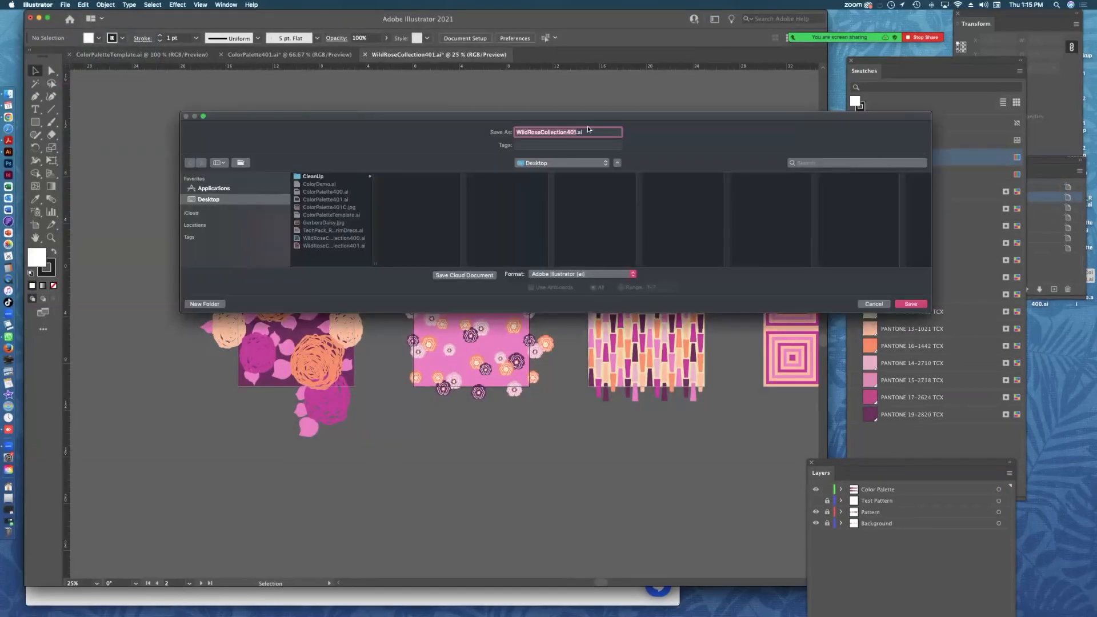
key("Right")
type("TCX")
left_click(914, 304)
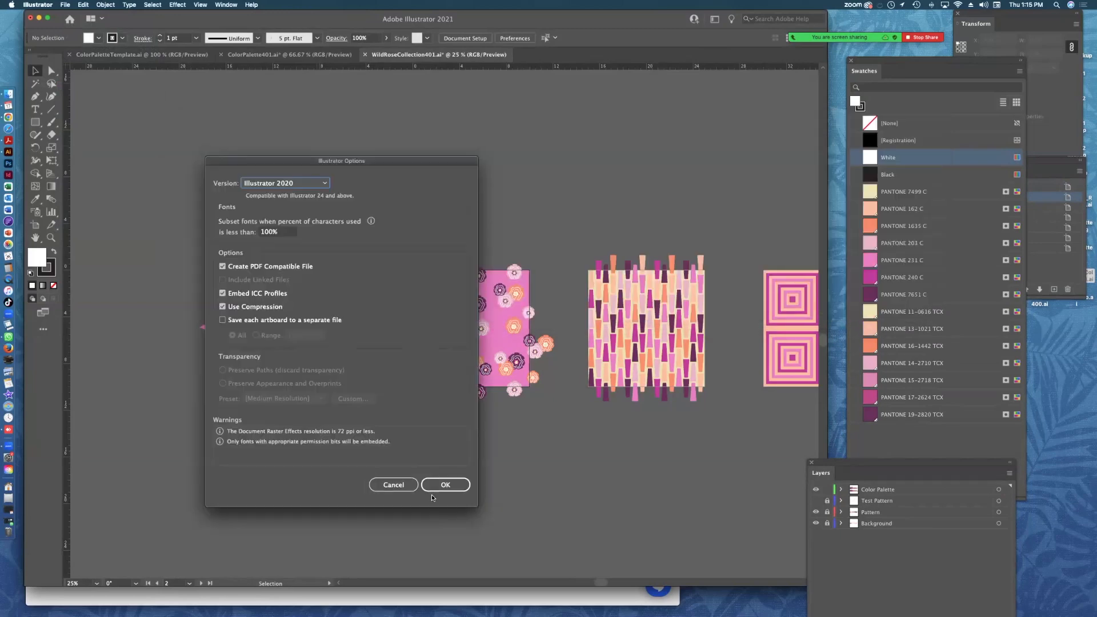
left_click(445, 485)
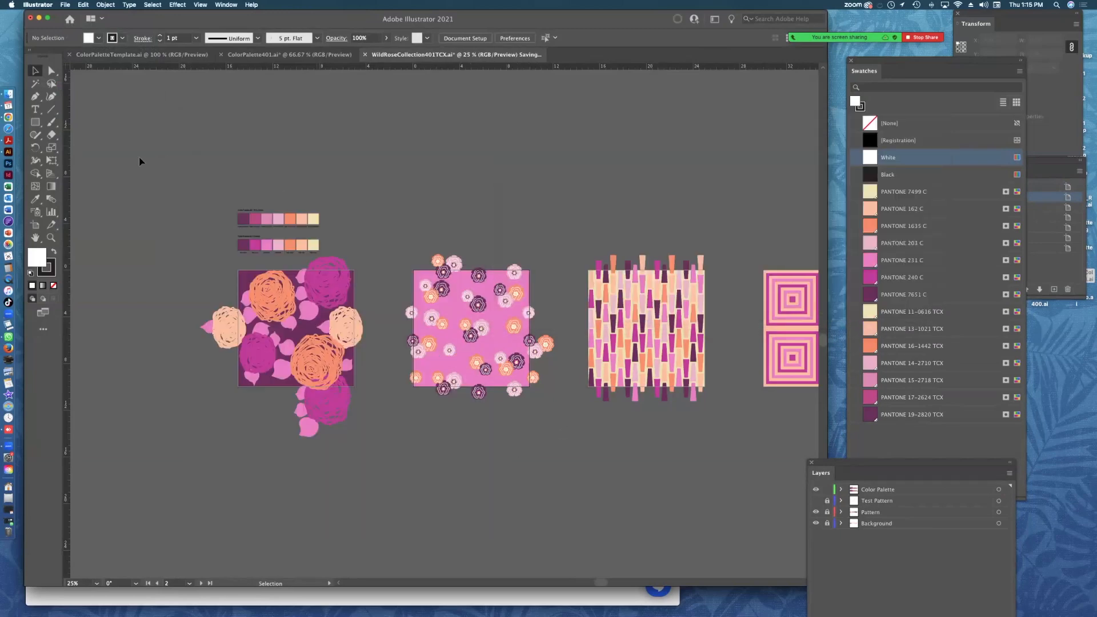
Lock the Color Palette layer and unlock the Pattern and Background layers.
left_click_drag(860, 465, 788, 346)
left_click(755, 393)
left_click(755, 404)
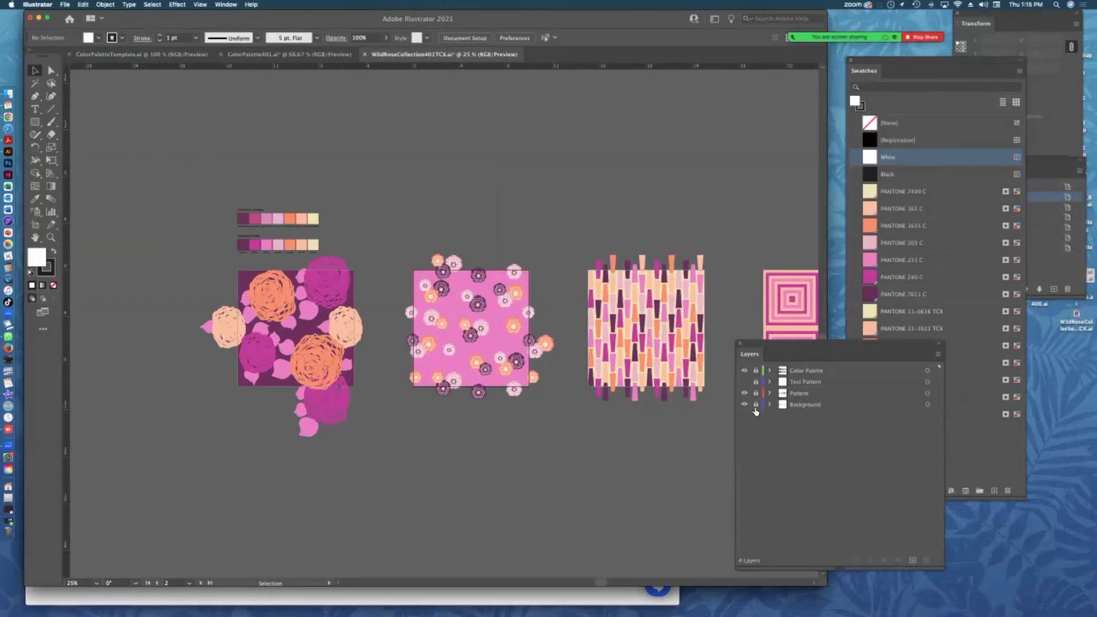
left_click(811, 395)
left_click(784, 403)
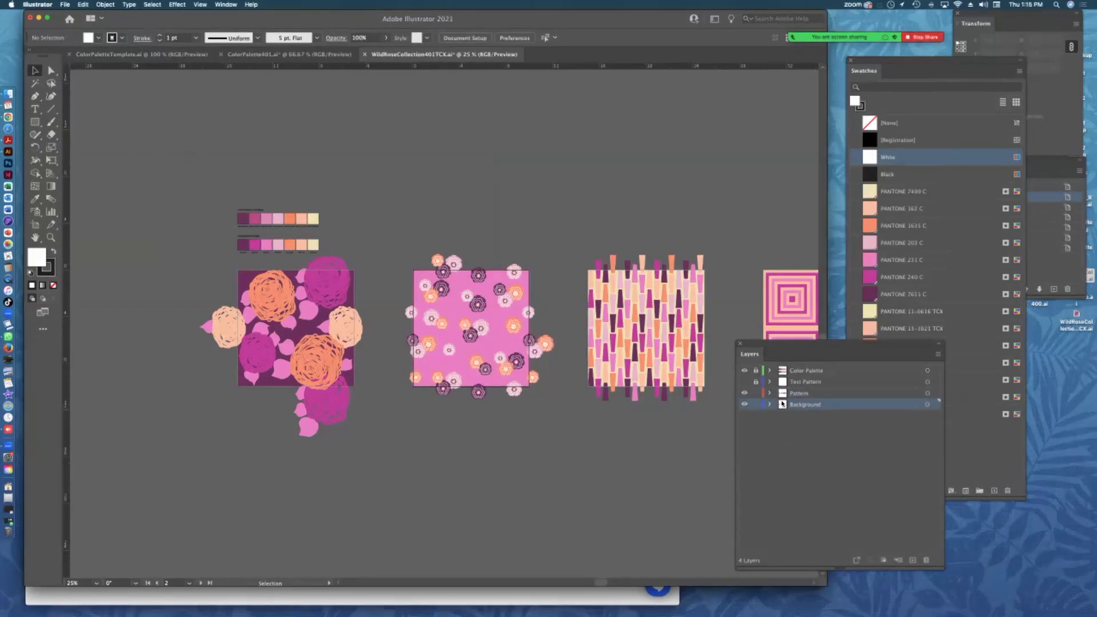
Try to replace PANTONE 7651 C with PANTONE 19-2820 TCX in all pattern and background artwork using Recolor Artwork.
key("super+a")
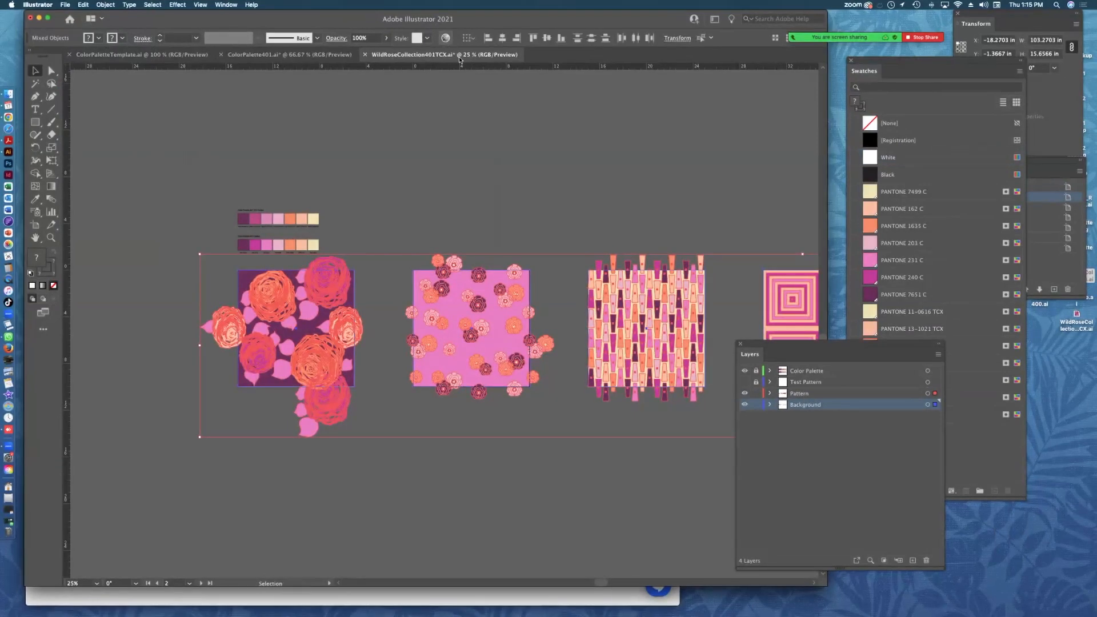
left_click(472, 466)
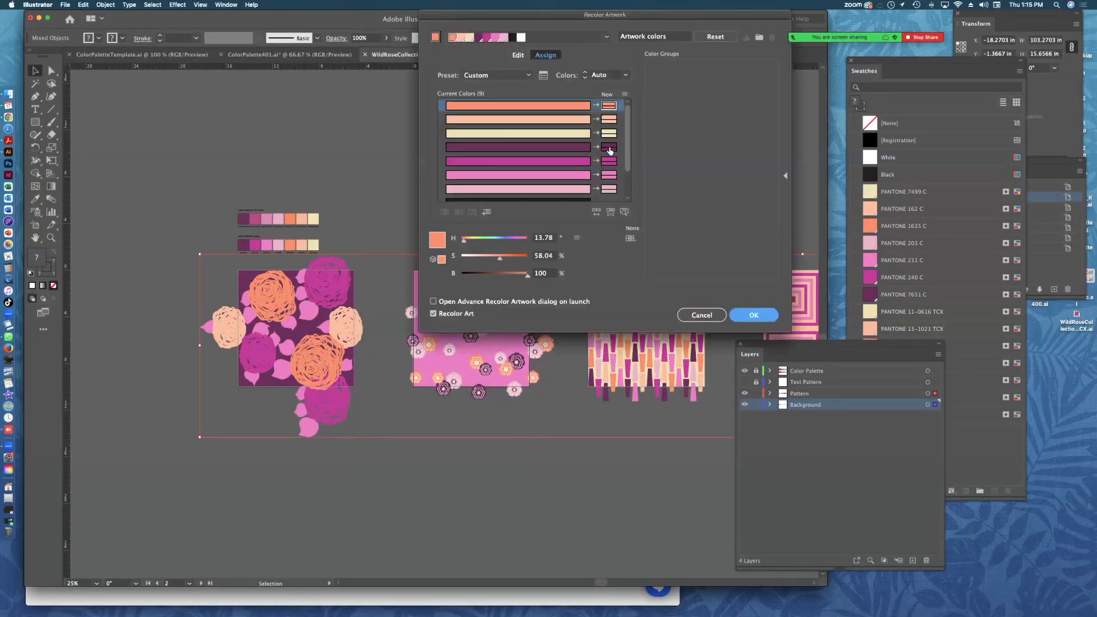
double_click(609, 148)
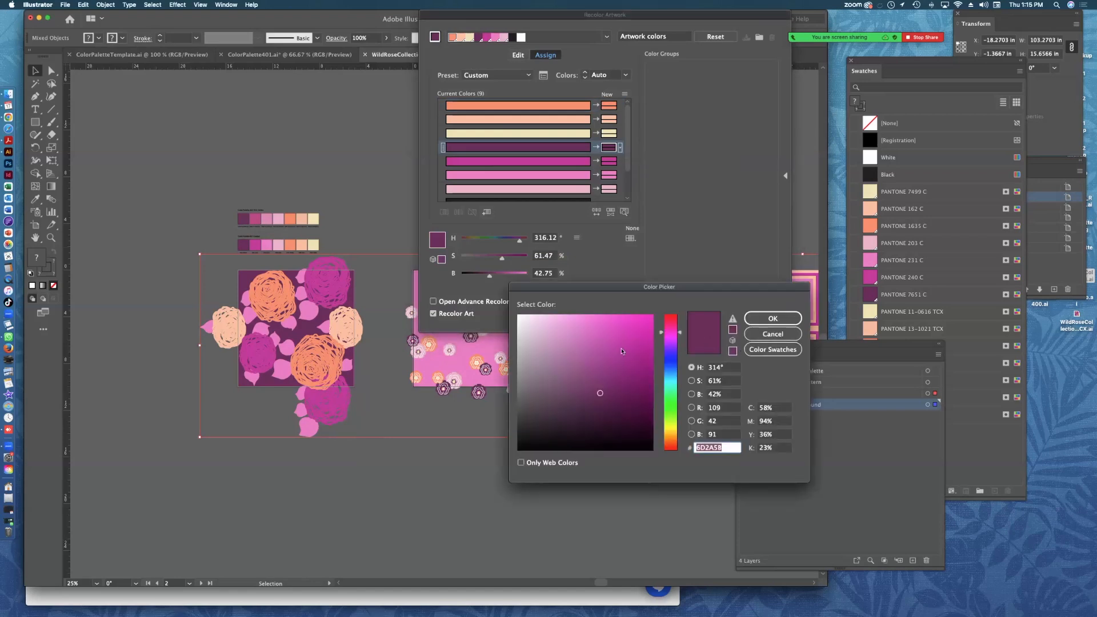
left_click(772, 348)
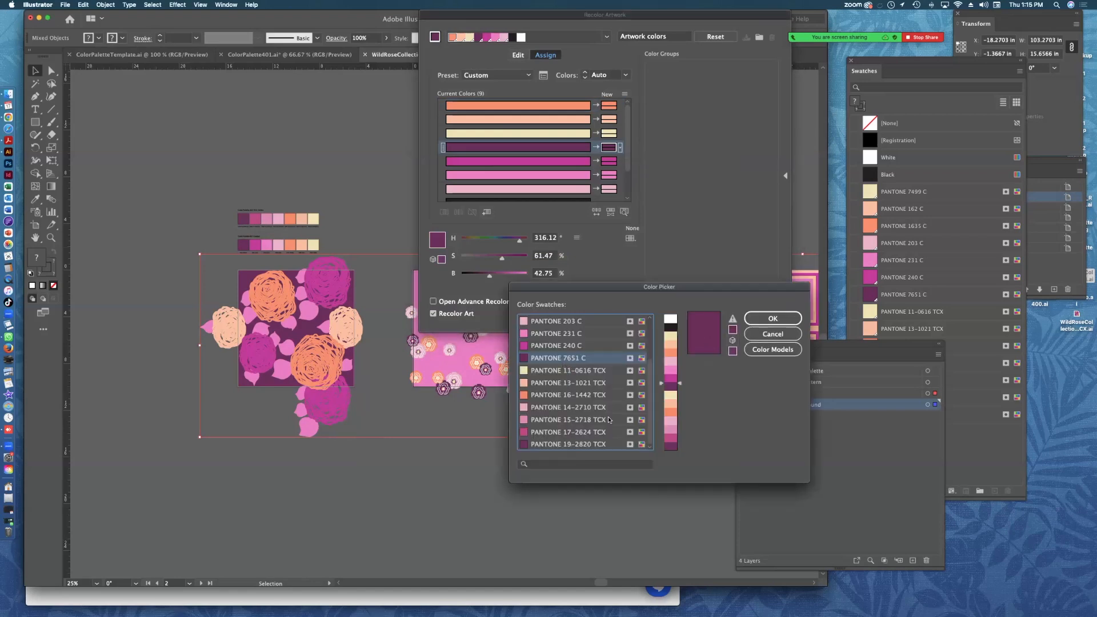
left_click(767, 324)
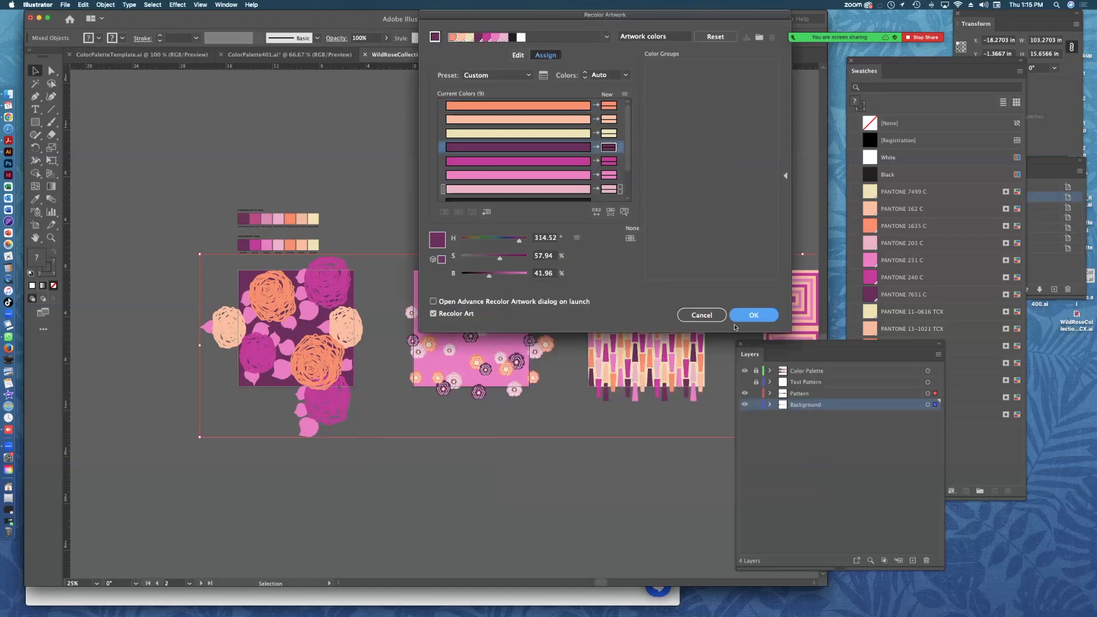
left_click(701, 314)
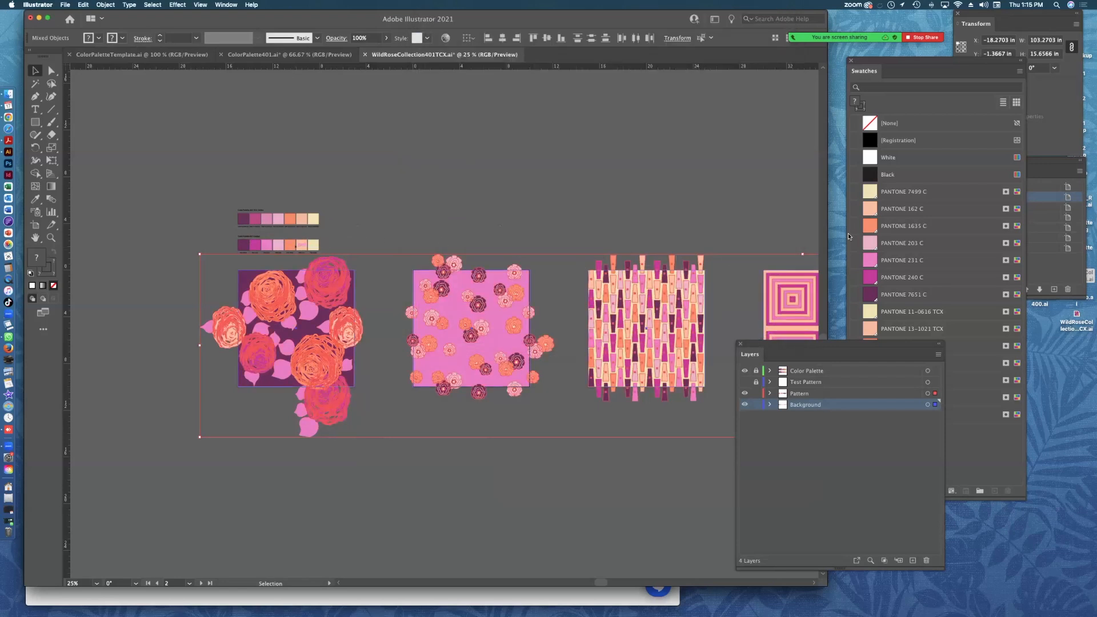
Close WildRoseCollection401TCX.ai without saving its latest changes.
left_click_drag(905, 62, 896, 60)
left_click(1010, 69)
left_click(721, 113)
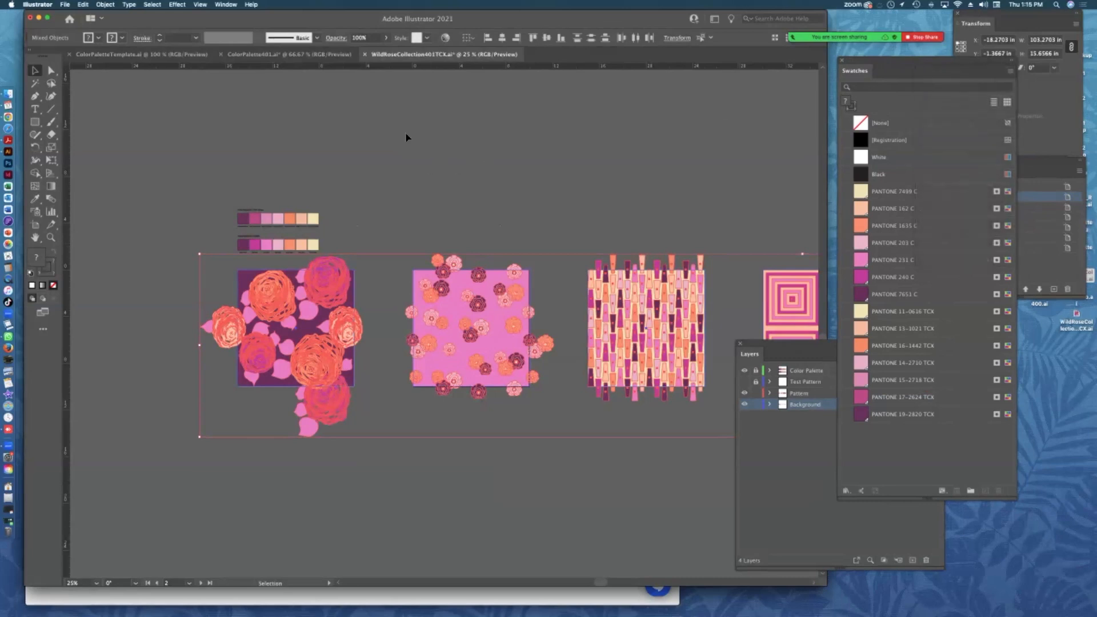
left_click(364, 56)
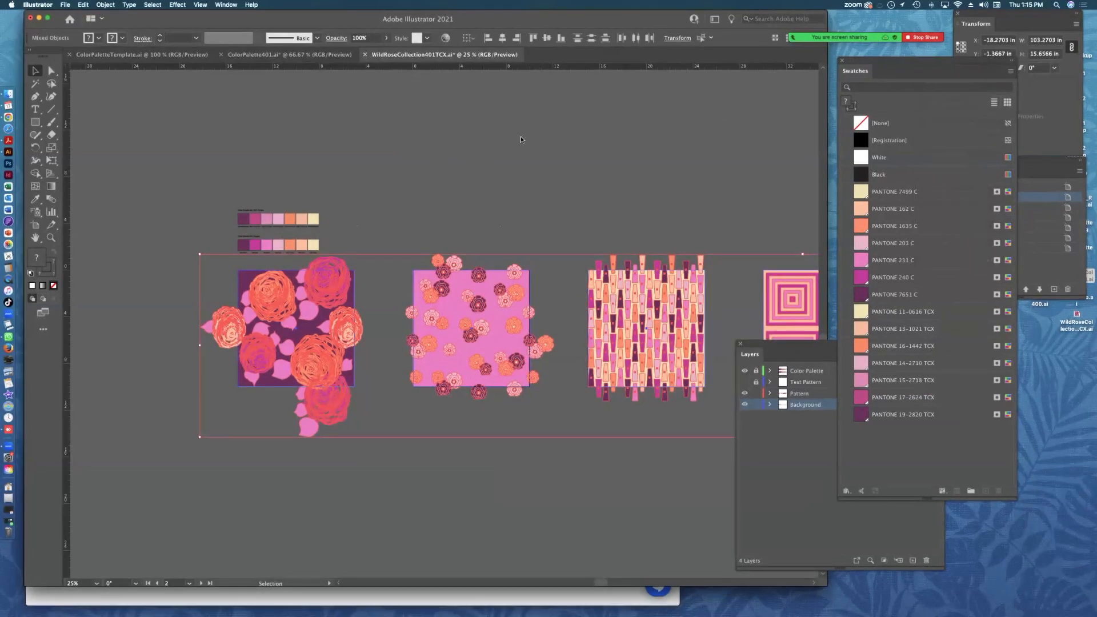
left_click(436, 324)
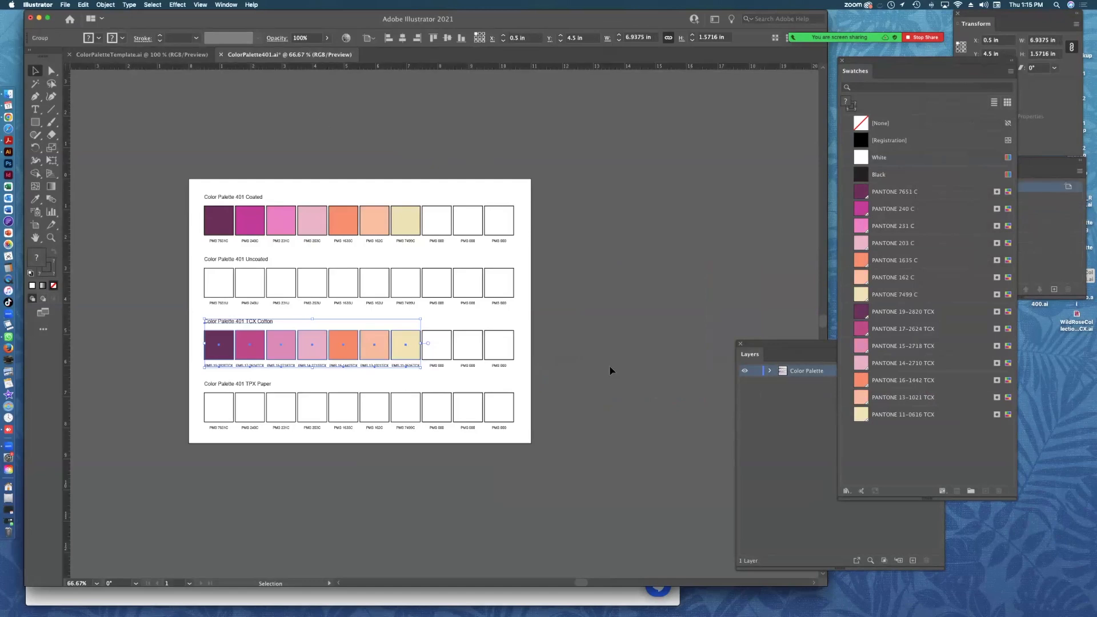
Deselect the TCX Cotton group and close ColorPalette401.ai, saving its changes.
left_click(430, 80)
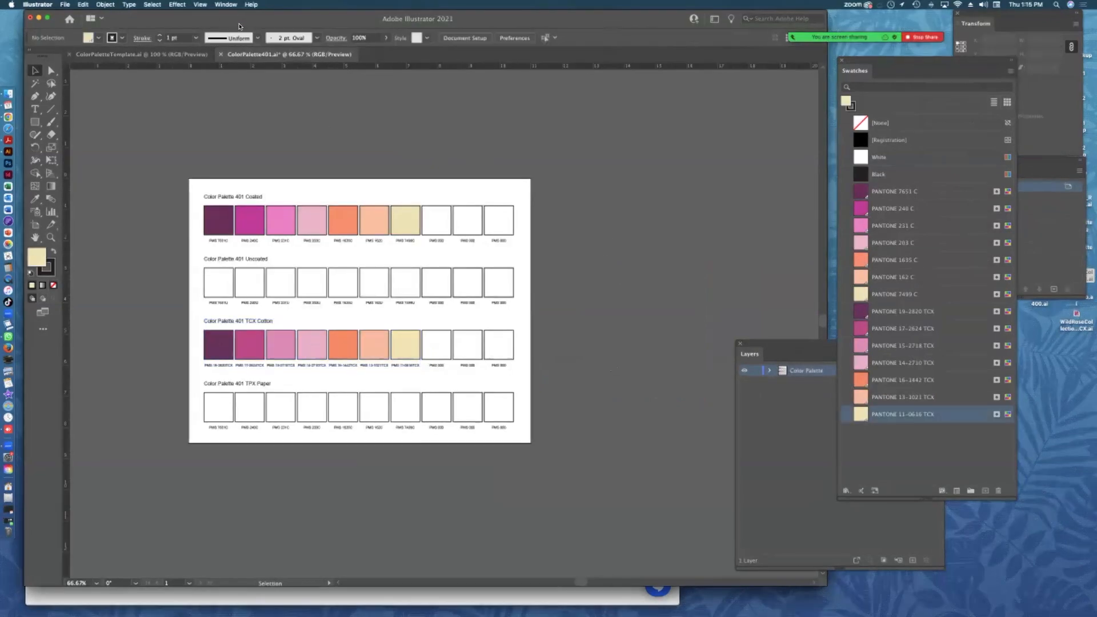
left_click_drag(462, 18, 461, 151)
mouse_move(283, 143)
left_mouse_down()
mouse_move(300, 161)
mouse_move(305, 146)
left_mouse_up()
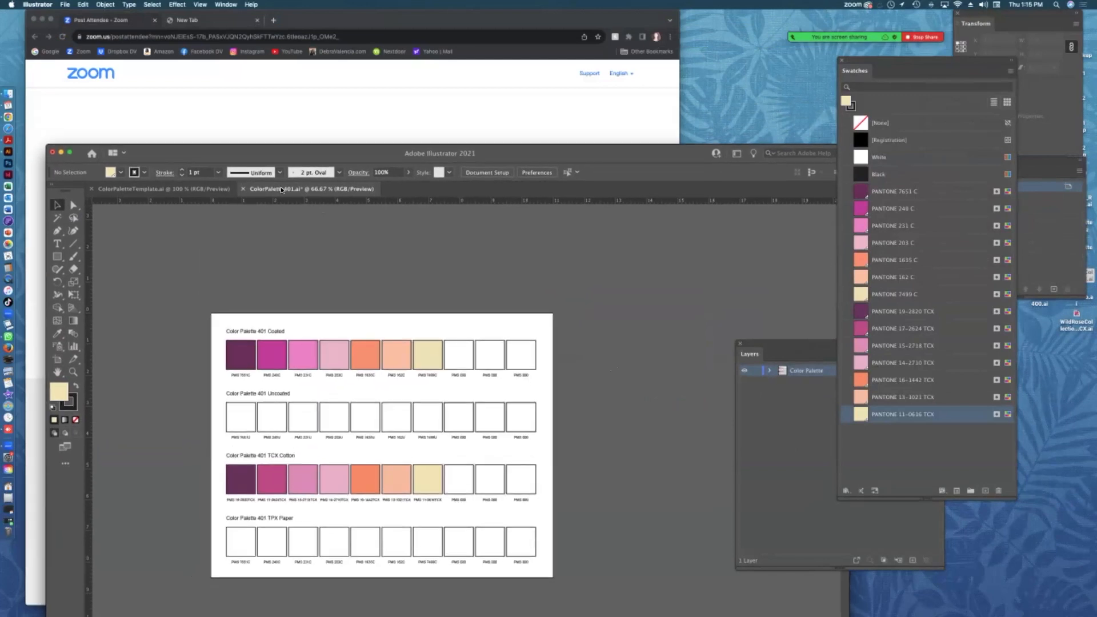
left_click(243, 189)
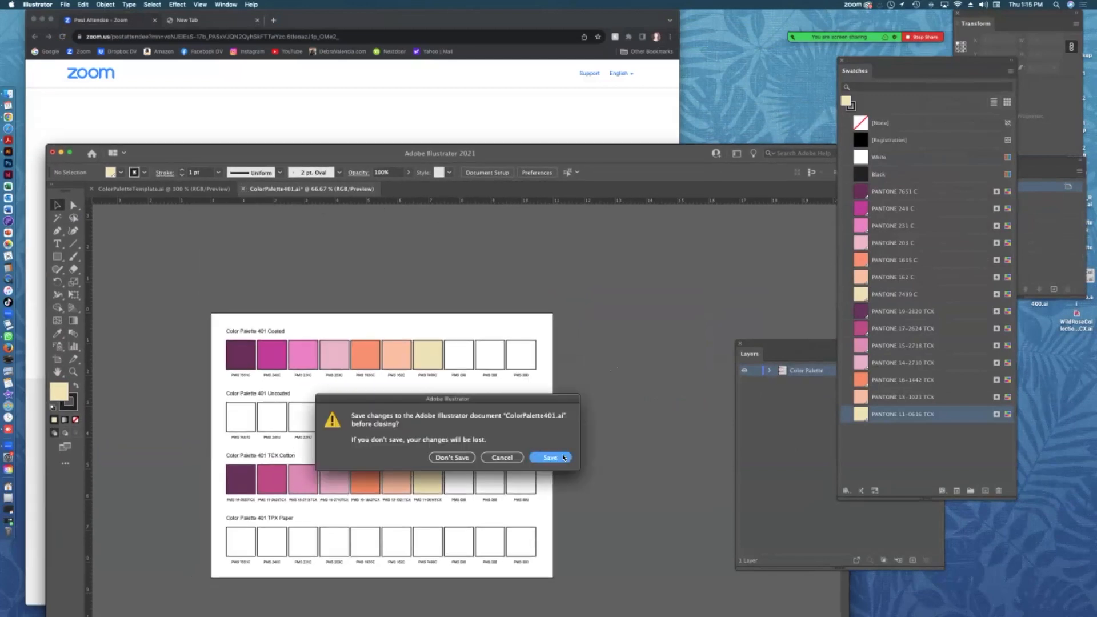
key("Return")
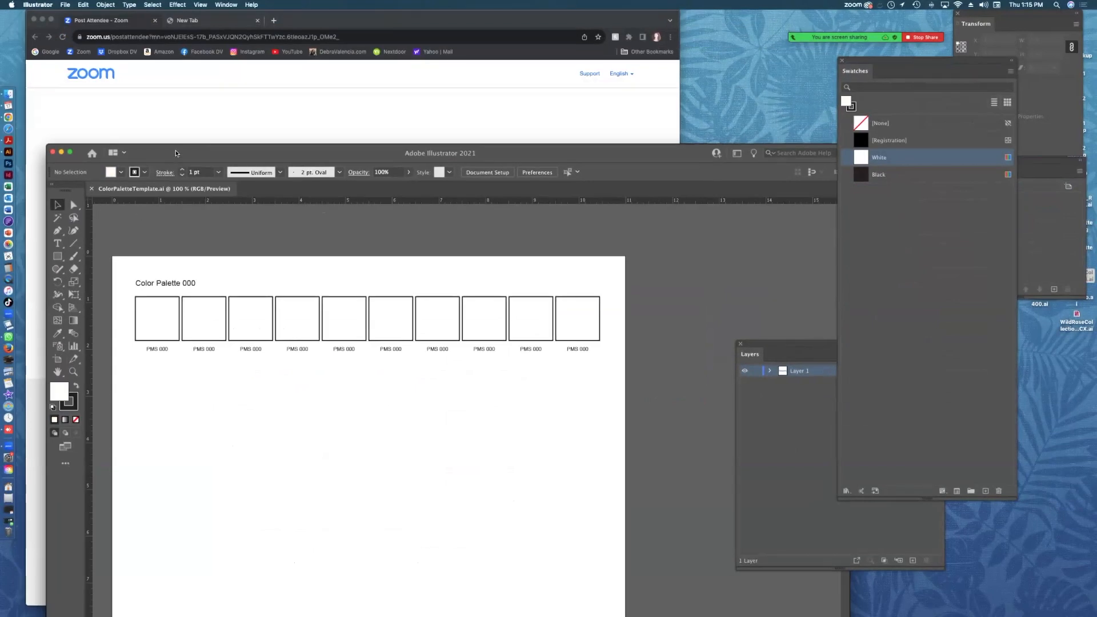
Bring up the WildRoseCollection400.ai document at its Color Palette 400 swatches.
left_click_drag(176, 152, 183, 112)
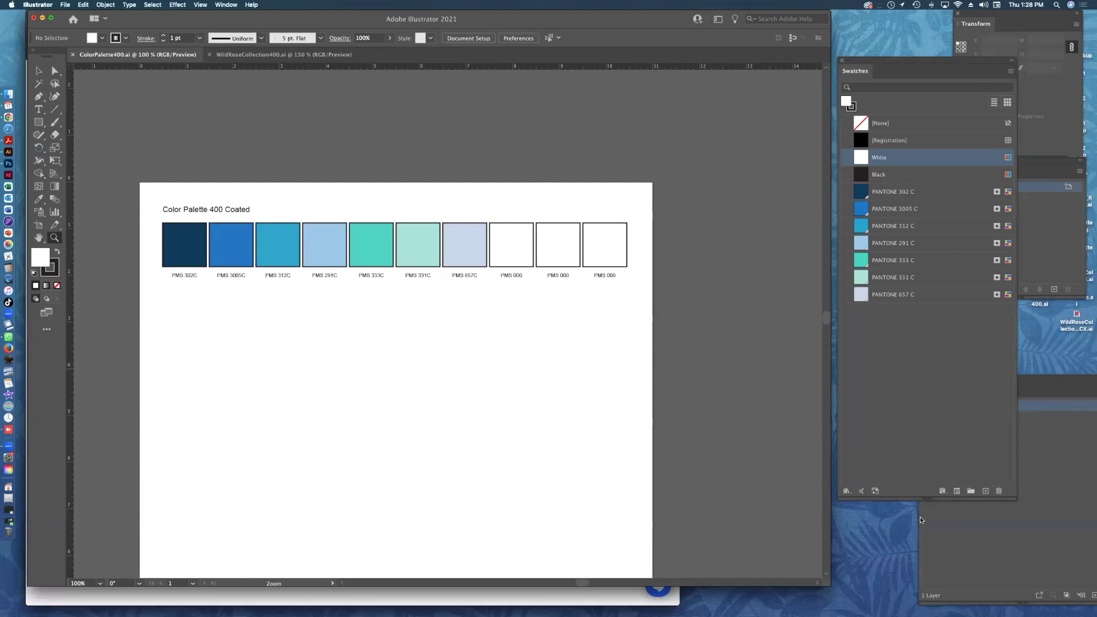
key("super")
left_click(329, 54)
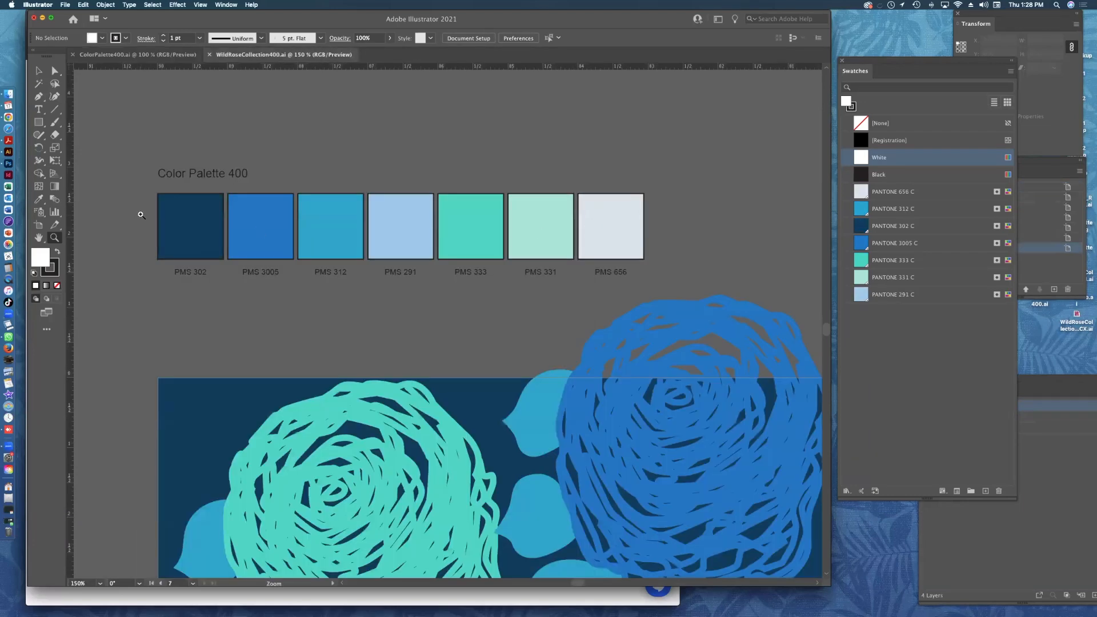
Examine the Wild Rose Collection 400 patterns alongside the document's Pantone swatch list.
key("super+minus")
key("super+minus")
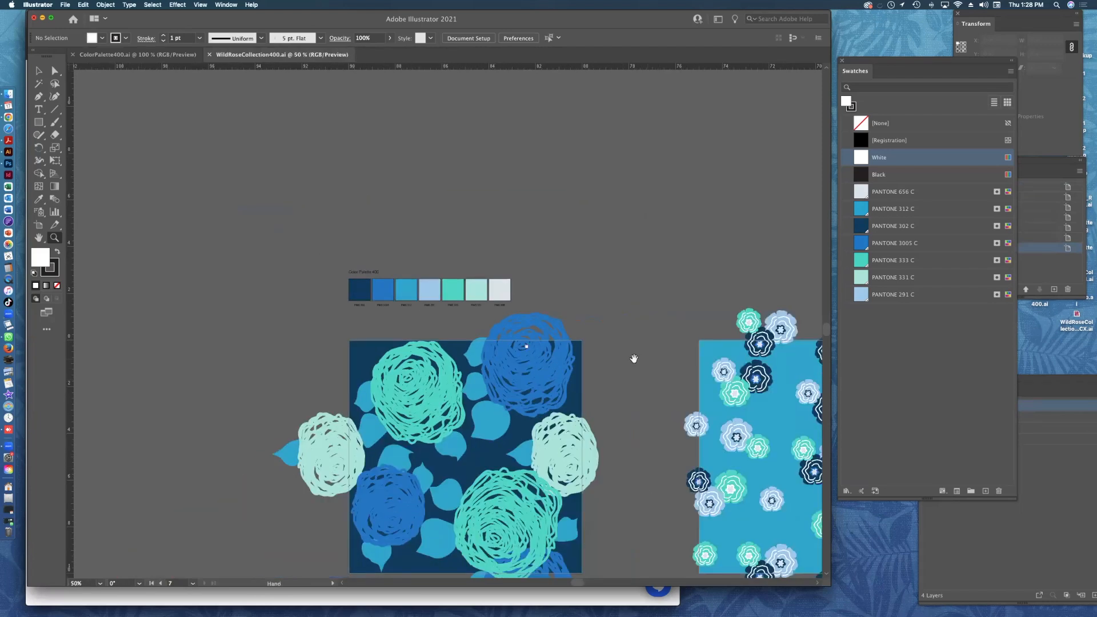
left_click_drag(532, 306, 320, 177)
key("super+minus")
key("super+minus")
left_click_drag(529, 203, 228, 190)
left_click_drag(642, 212, 866, 244)
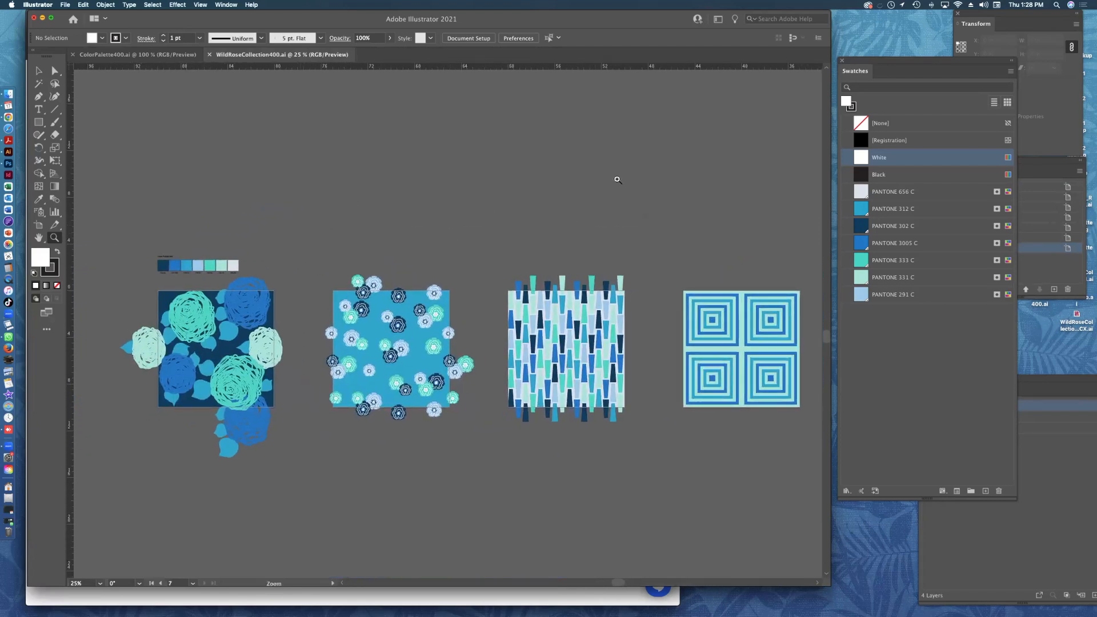
left_click_drag(883, 72, 714, 97)
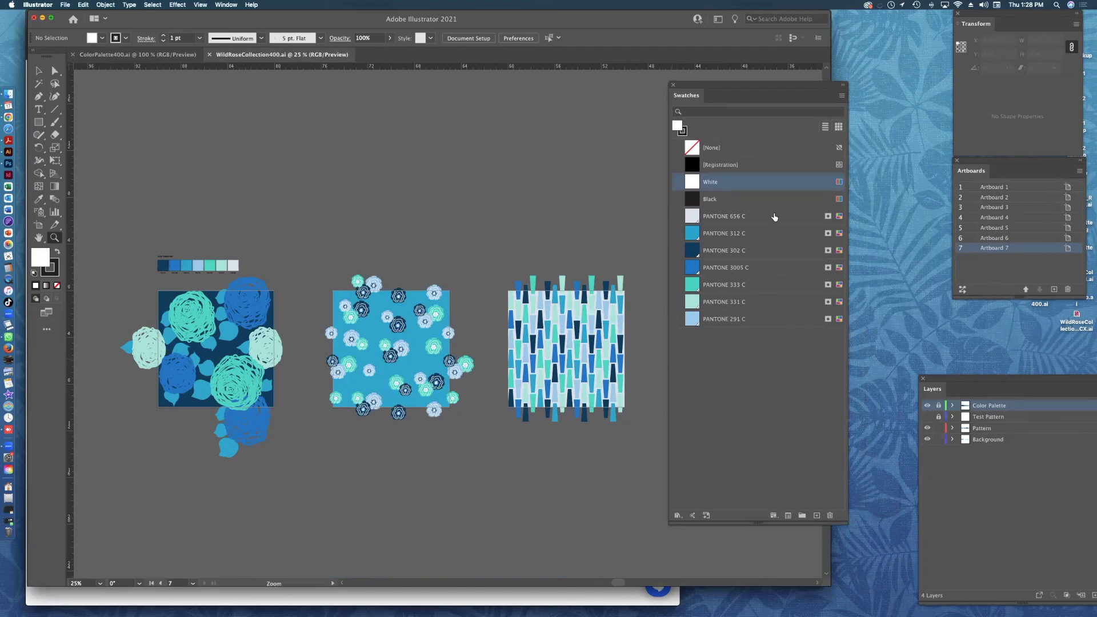
left_click_drag(748, 89, 935, 112)
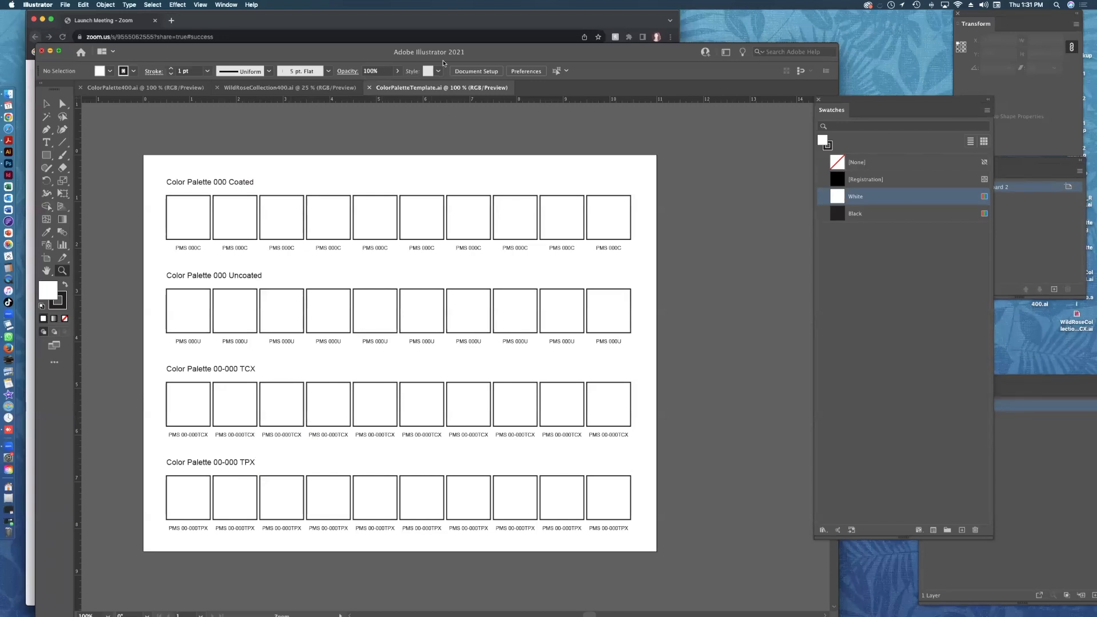
Arrange the ColorPaletteTemplate.ai window with a shortened Swatches panel, and bring up the Pantone Connect extension beside the artboard.
left_click_drag(475, 53, 466, 50)
left_click(52, 100)
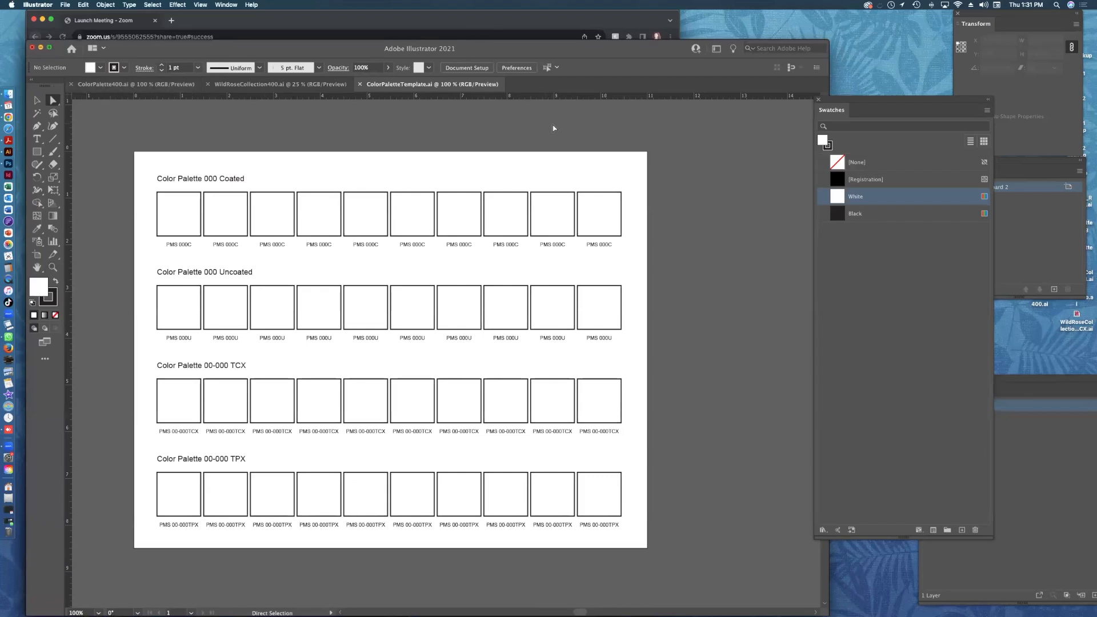
left_click_drag(855, 102, 771, 123)
left_click_drag(903, 558, 908, 329)
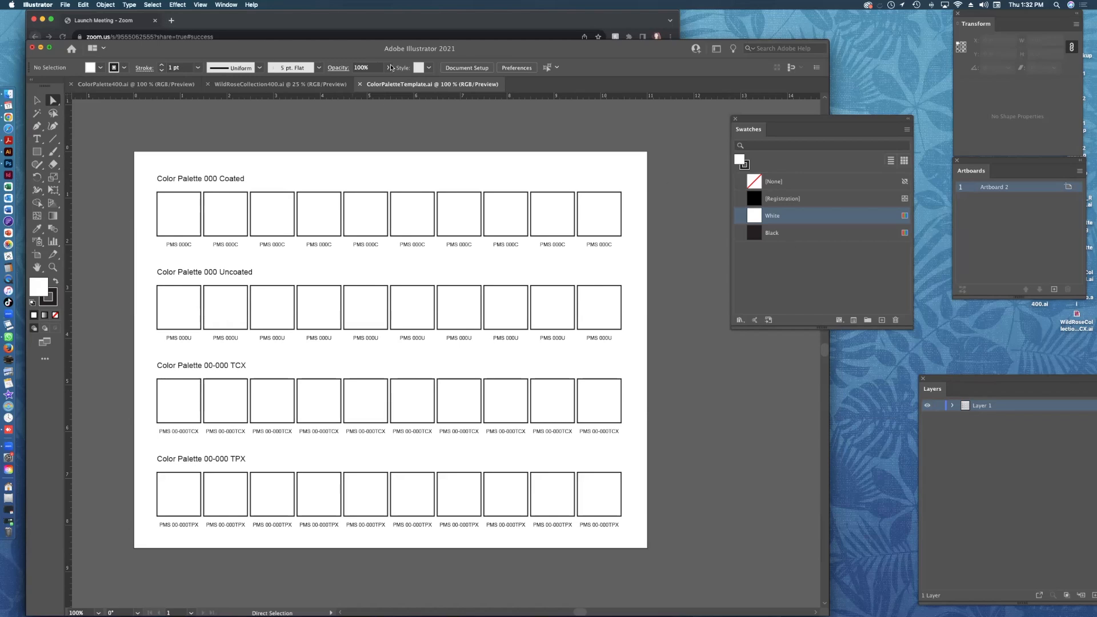
left_click(219, 4)
mouse_move(354, 58)
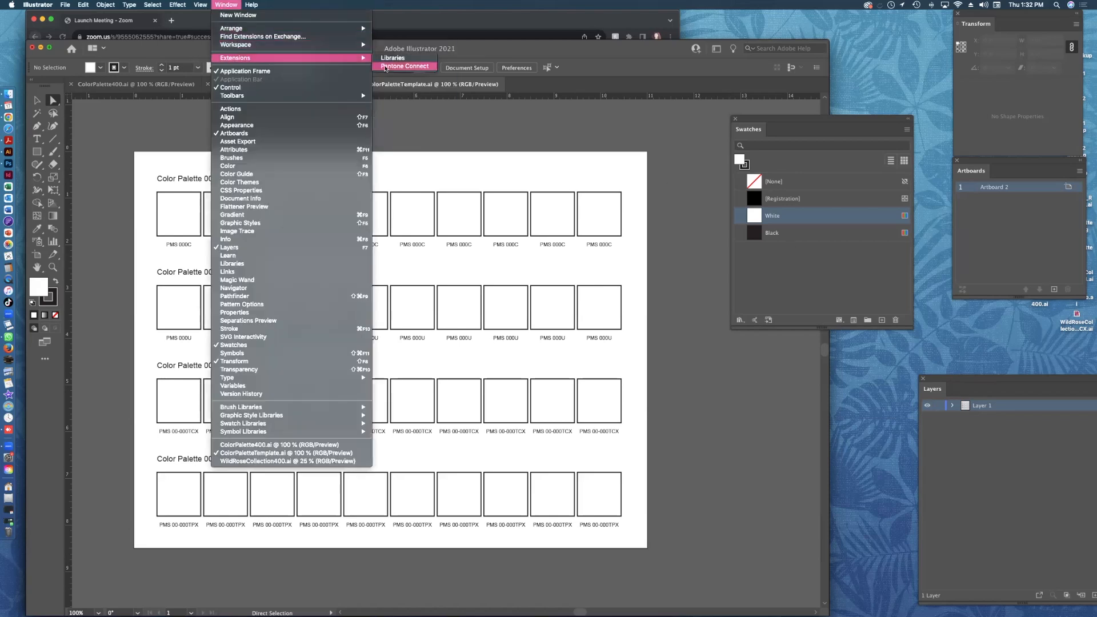
left_click(386, 67)
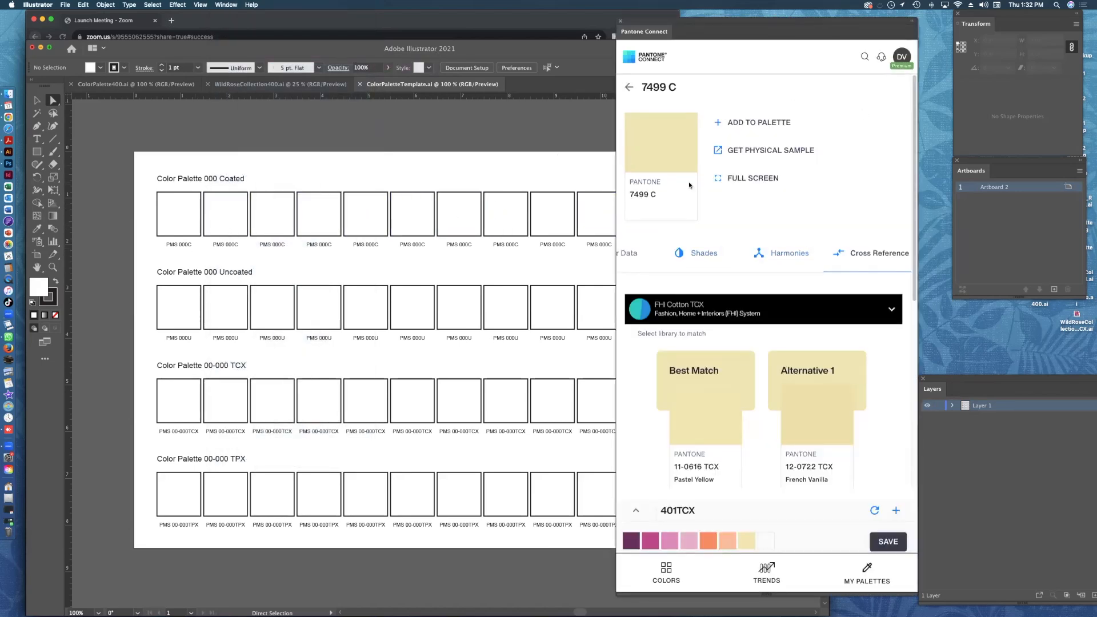
left_click_drag(675, 29, 756, 99)
Change the number in the coated palette's title to 401.
left_click(53, 267)
left_click(266, 247)
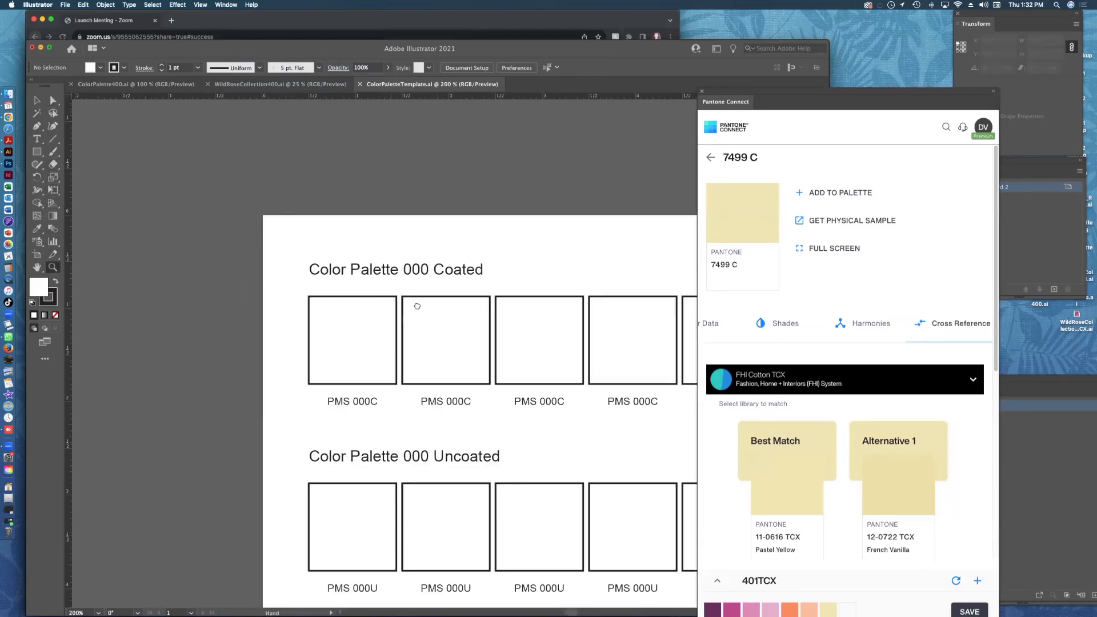
key("super+equal")
left_click(36, 140)
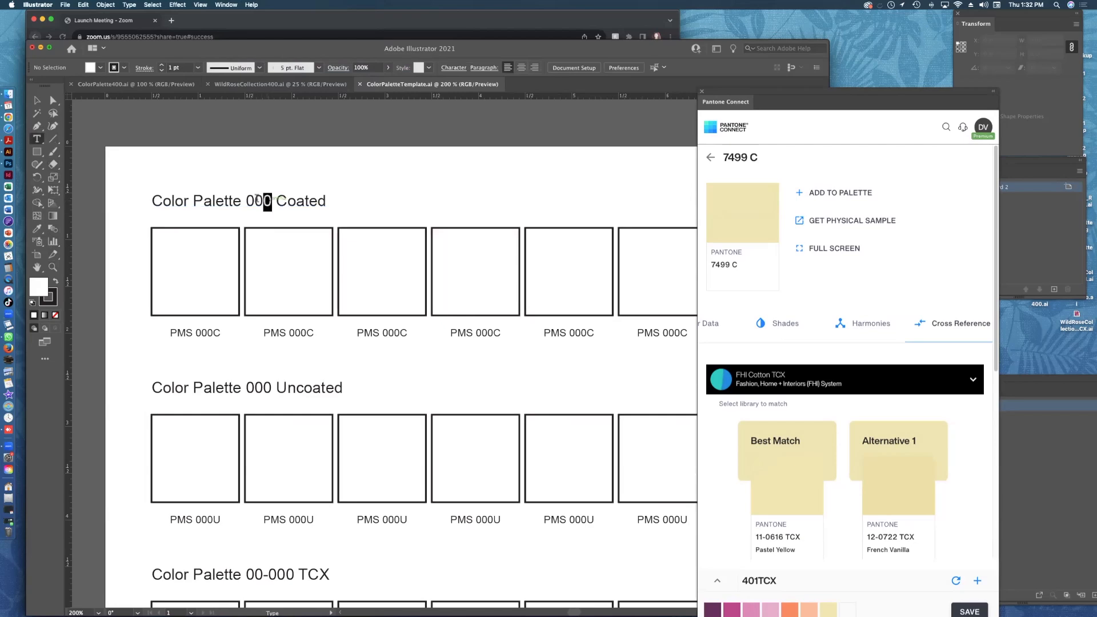
double_click(265, 200)
type("401")
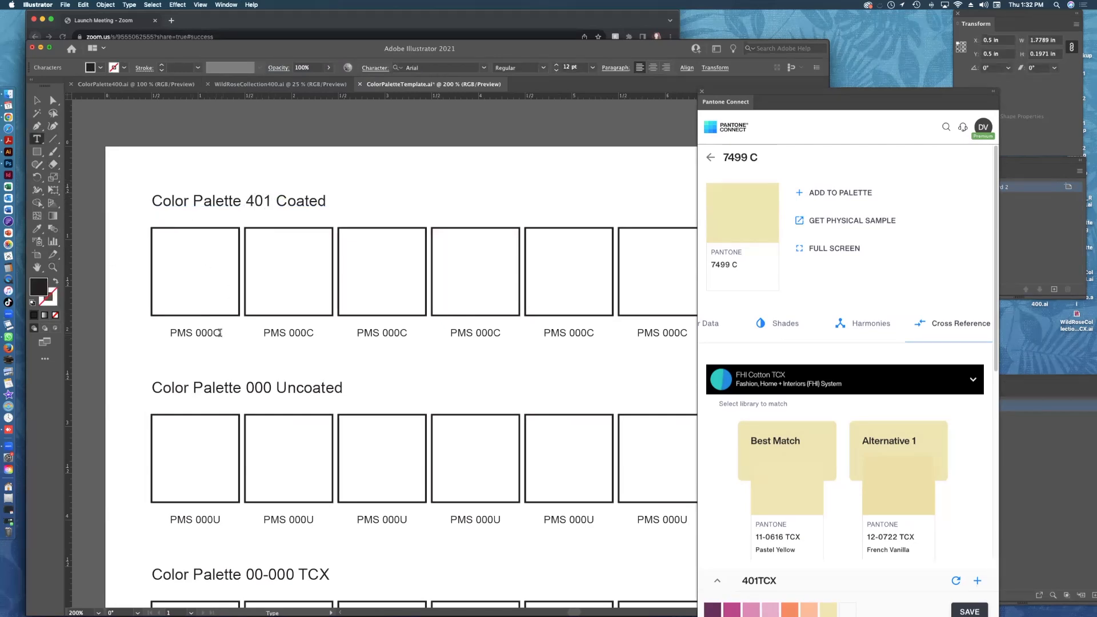
Label the first six coated boxes PMS 7651C, PMS 240C, PMS 231C, PMS 203C, PMS 1635C and PMS 162C.
left_click_drag(212, 331, 195, 332)
type("7651")
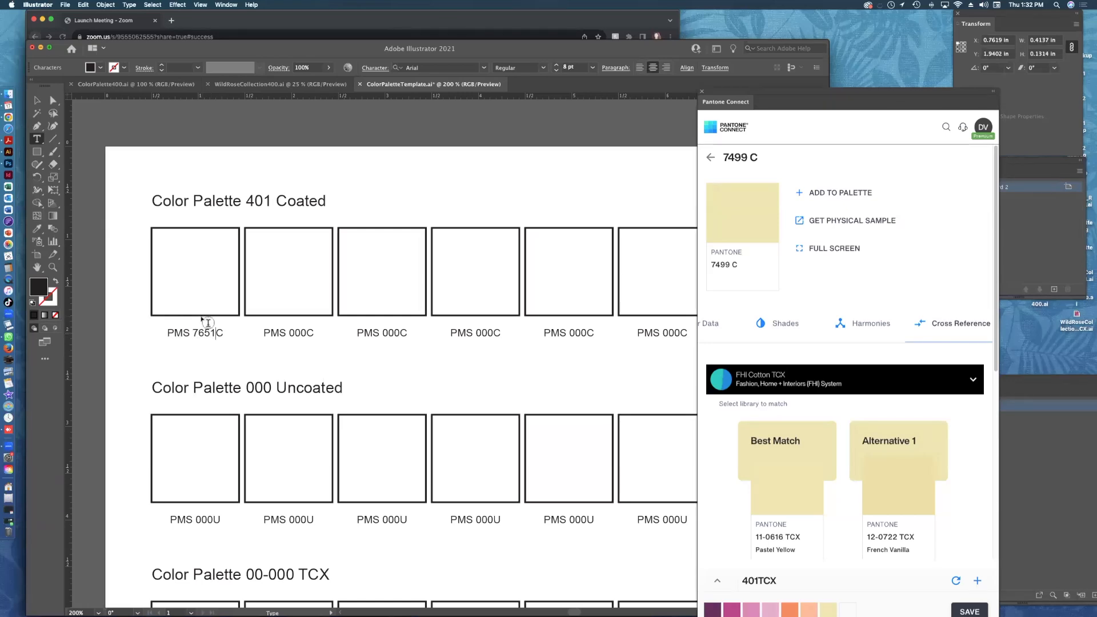
left_click_drag(306, 333, 288, 334)
type("240")
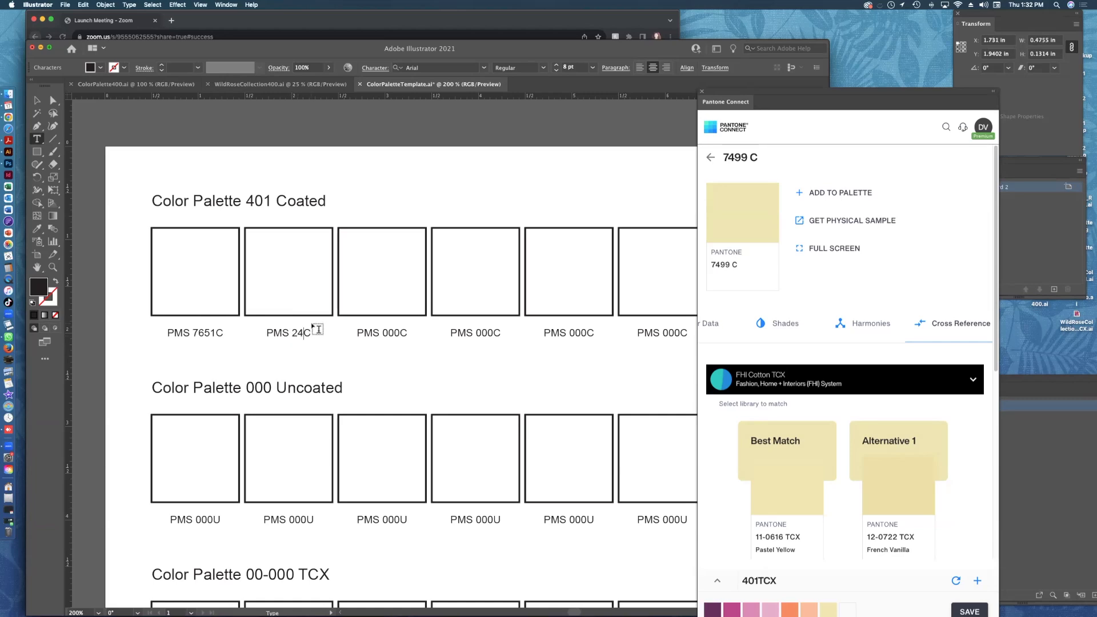
left_click_drag(394, 333, 372, 333)
type("231")
left_click_drag(487, 333, 465, 333)
type("203")
left_click_drag(581, 333, 558, 333)
type("1635")
left_click_drag(679, 333, 660, 333)
type("162")
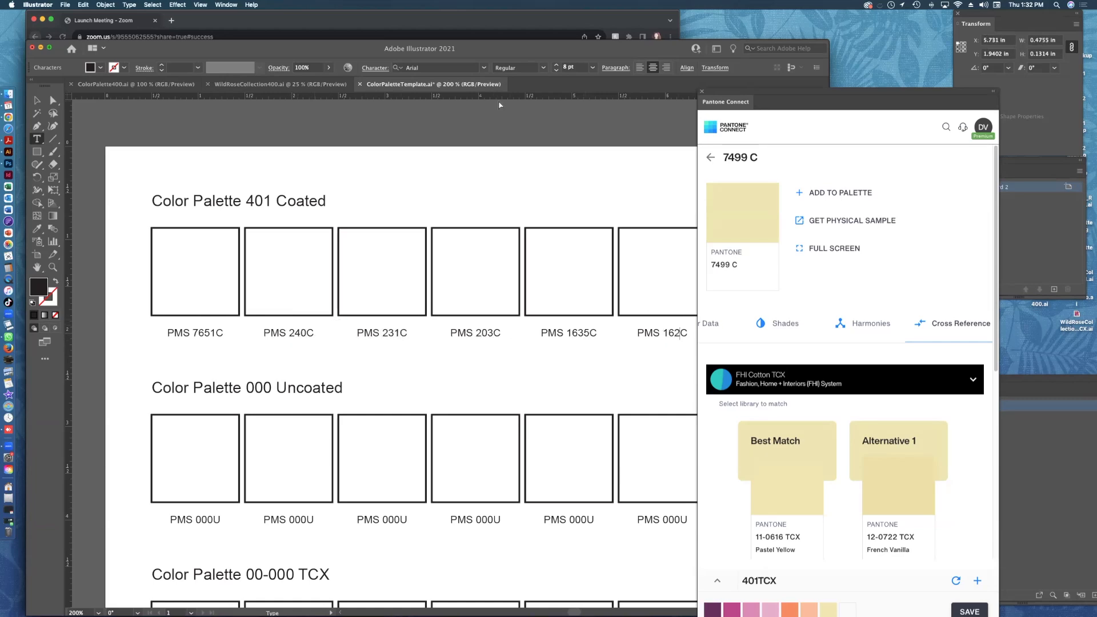
Label the seventh coated box PMS 7499C.
left_click(499, 105, "super")
left_click_drag(634, 217, 367, 195)
left_click_drag(507, 311, 488, 311)
type("7499")
key("super+minus")
key("super+minus")
left_click_drag(321, 217, 265, 118)
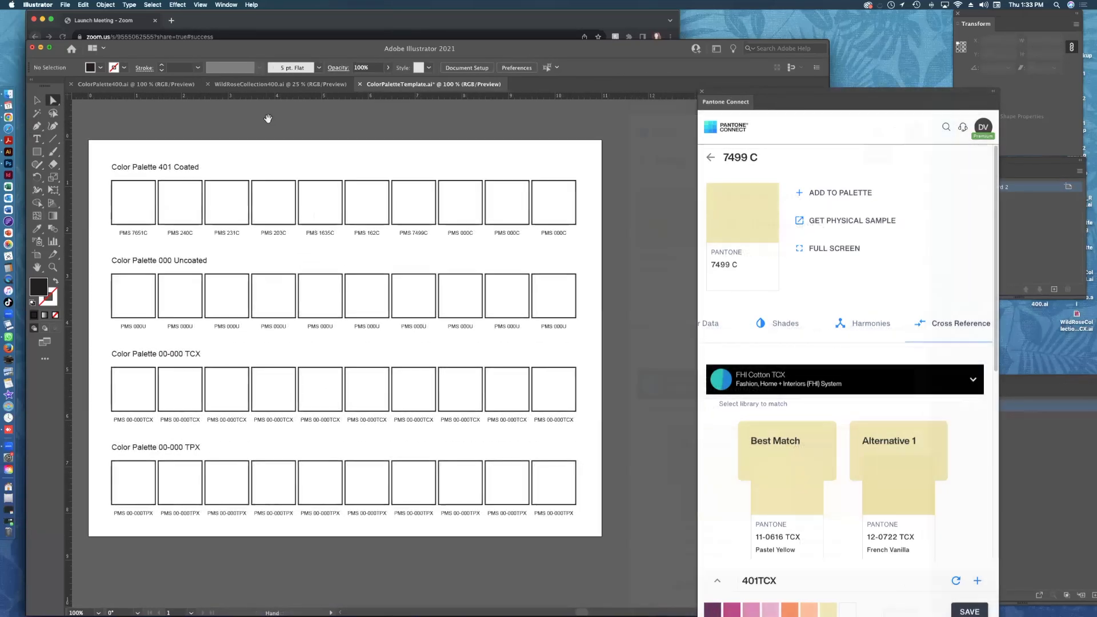
Search Pantone Connect for 7651 and arrange its panel and the Swatches panel beside the artboard.
left_click_drag(752, 95, 683, 105)
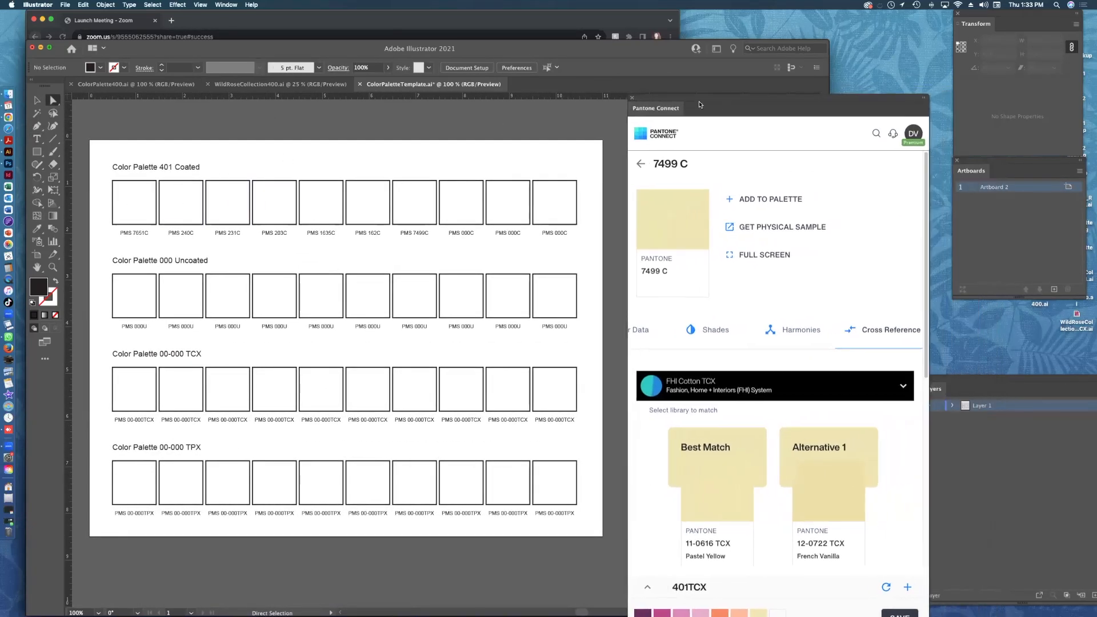
left_click(874, 131)
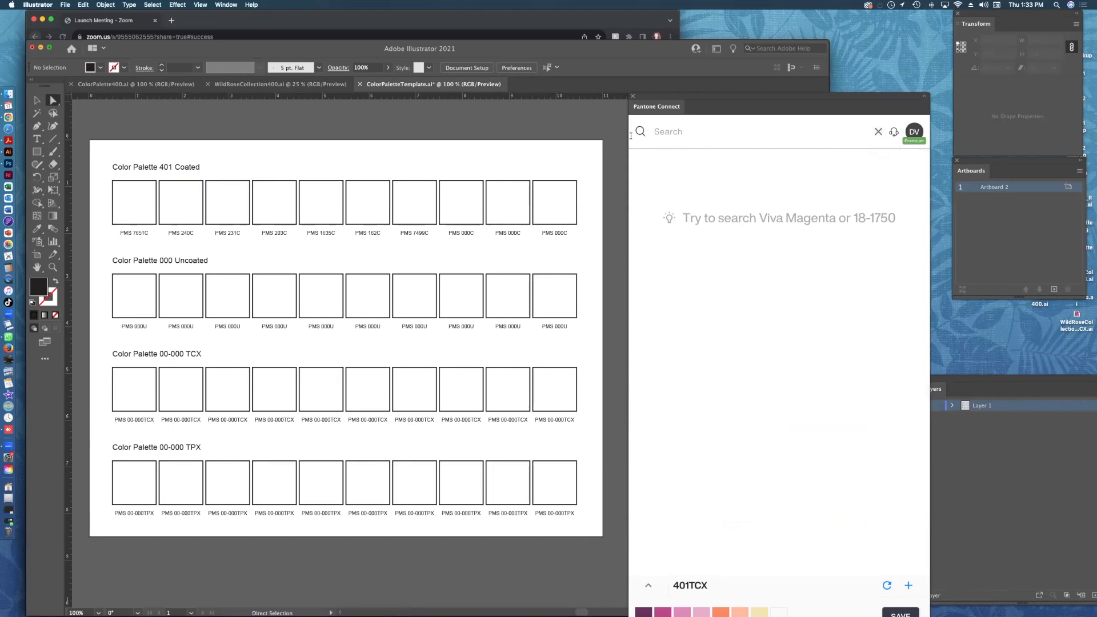
type("7651")
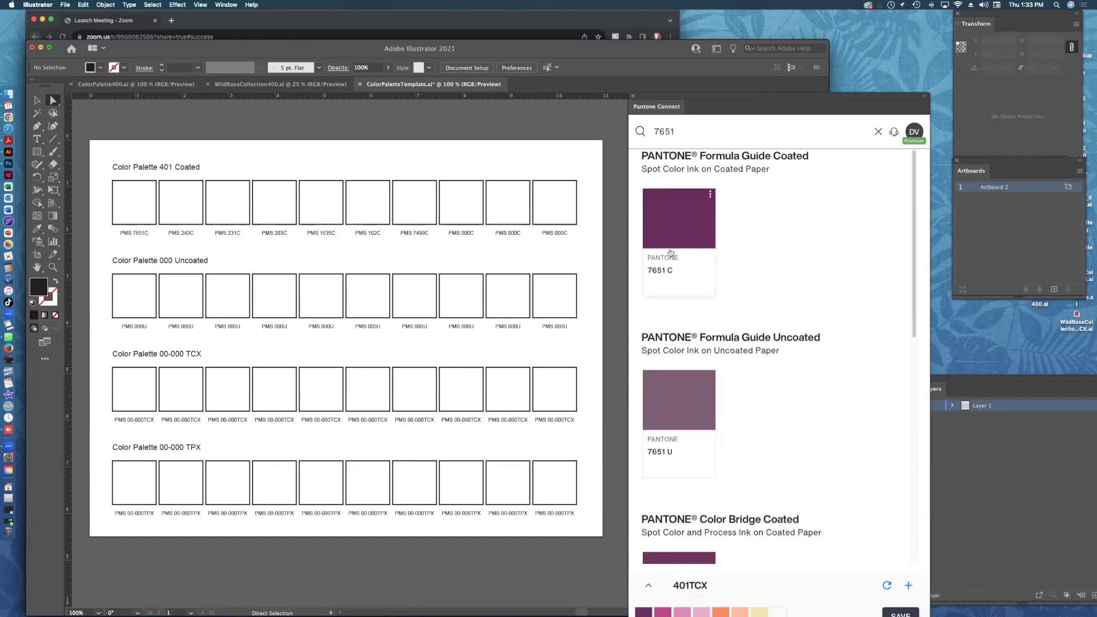
mouse_move(711, 198)
left_click_drag(771, 98, 572, 109)
left_click_drag(745, 129, 970, 320)
left_click_drag(670, 110, 860, 33)
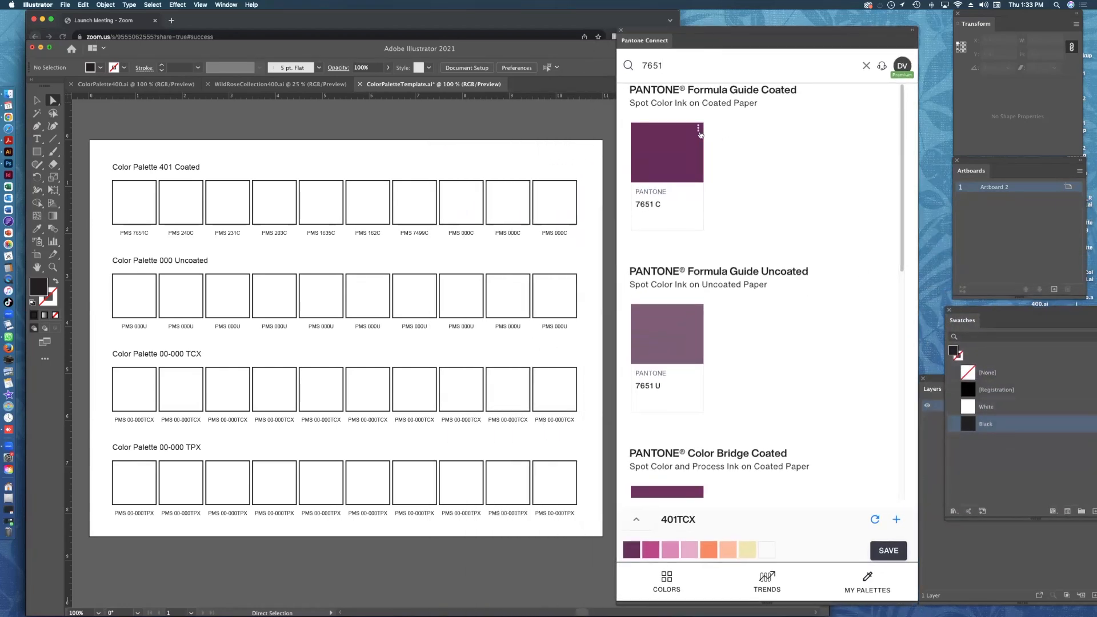
left_click(696, 131)
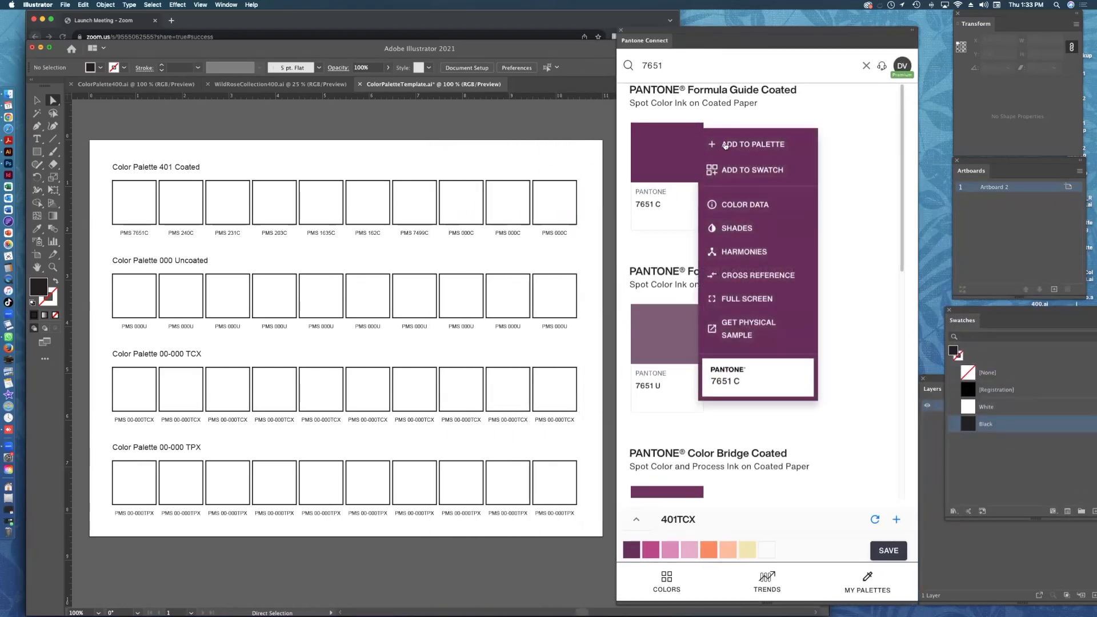
left_click(724, 145)
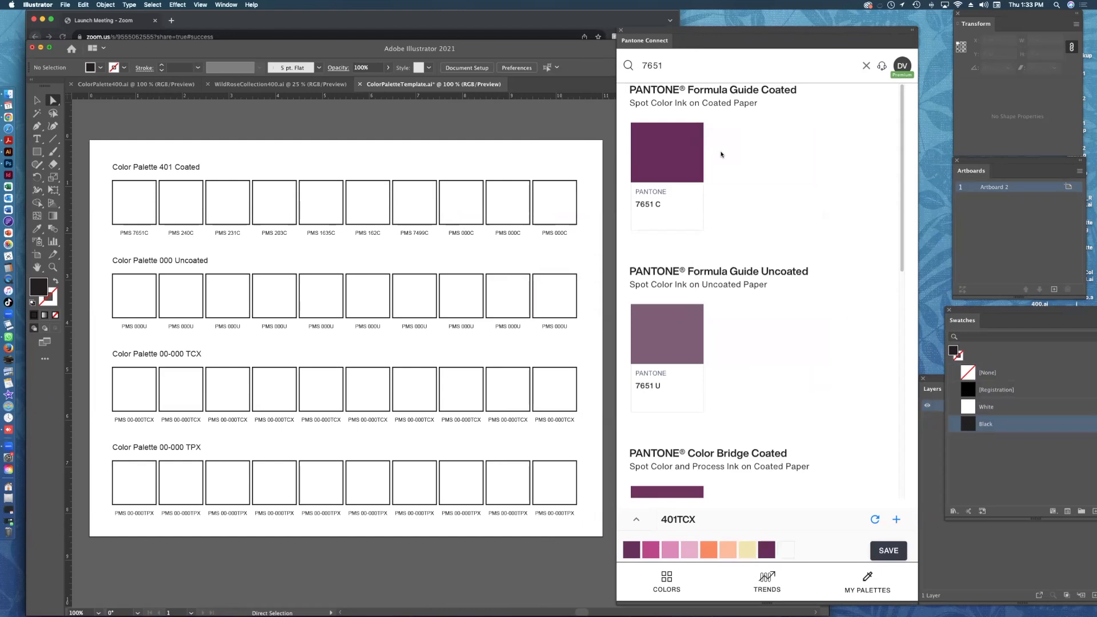
left_click(774, 549)
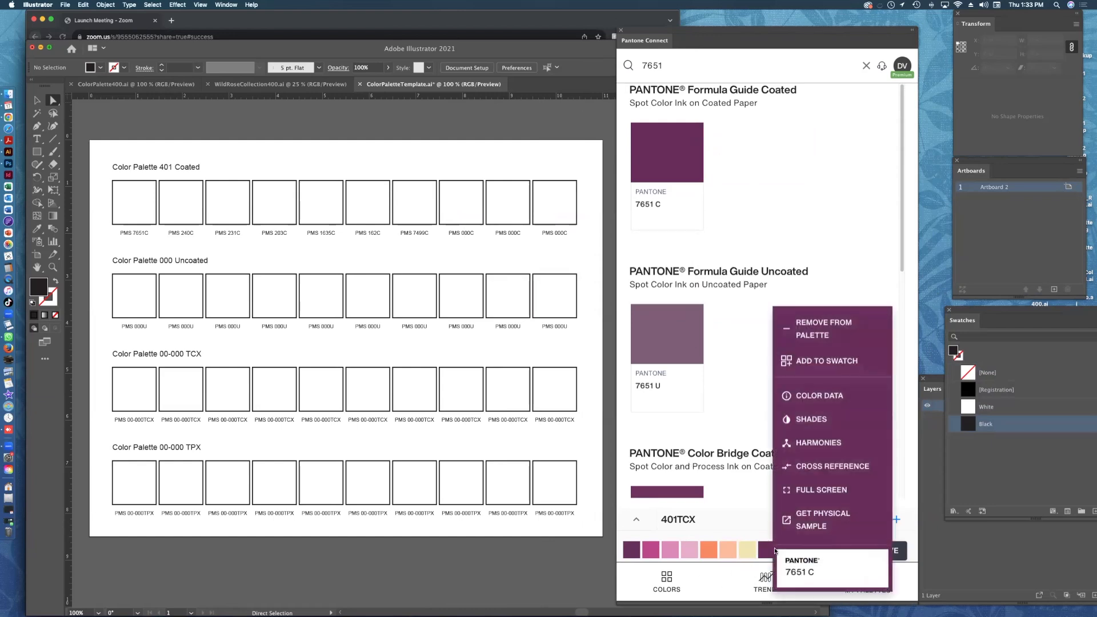
left_click(821, 328)
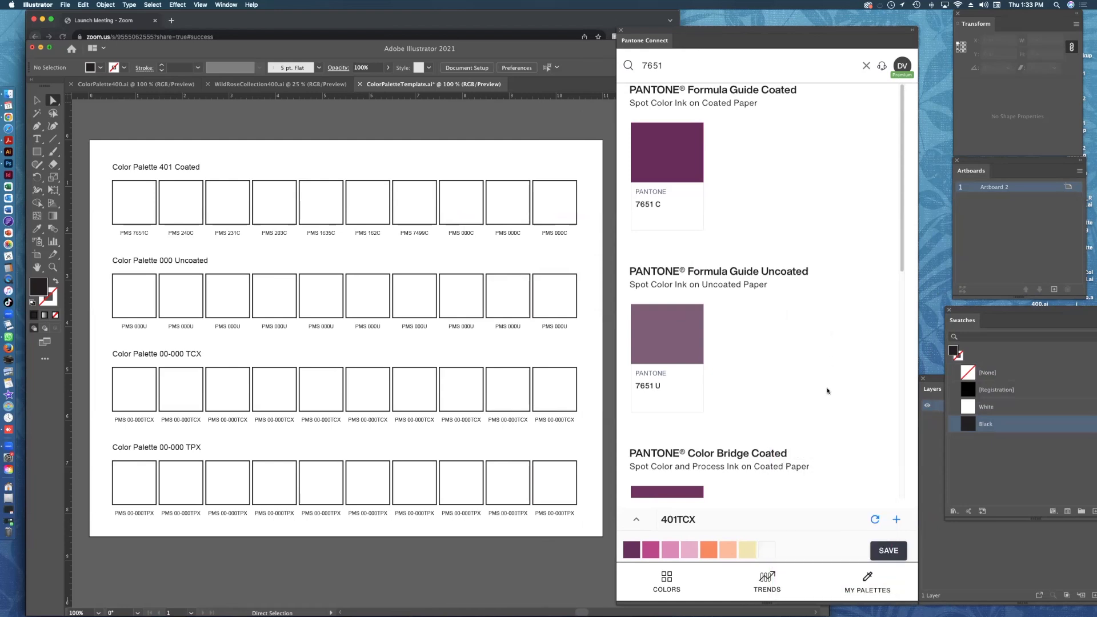
Start a new empty Pantone Connect palette and add PANTONE 7651 C to it.
left_click(896, 520)
left_click(875, 350)
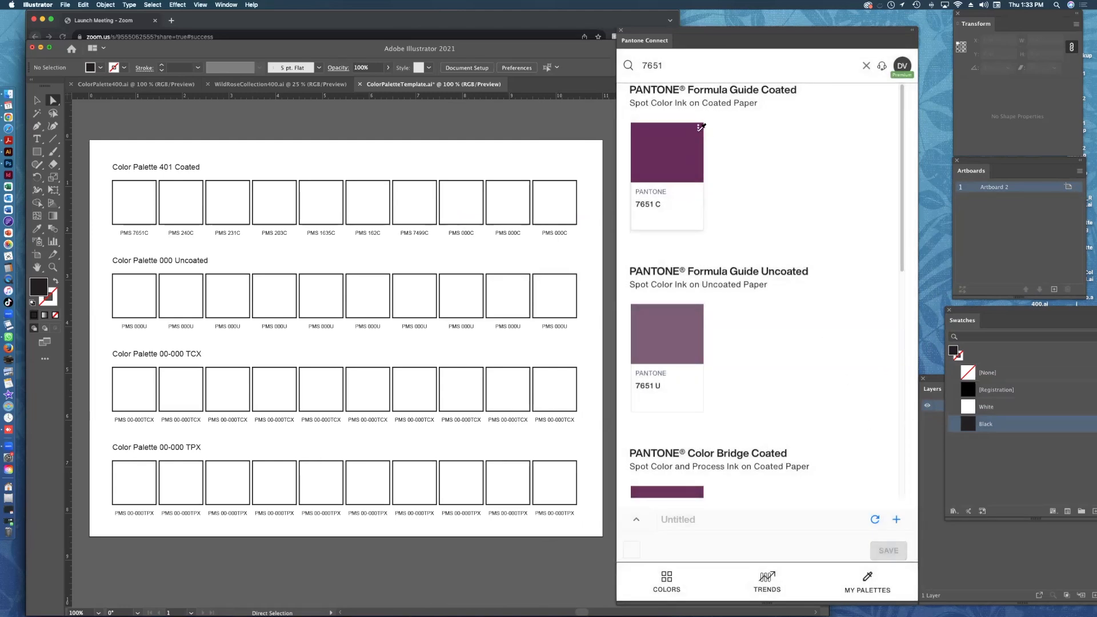
left_click(698, 130)
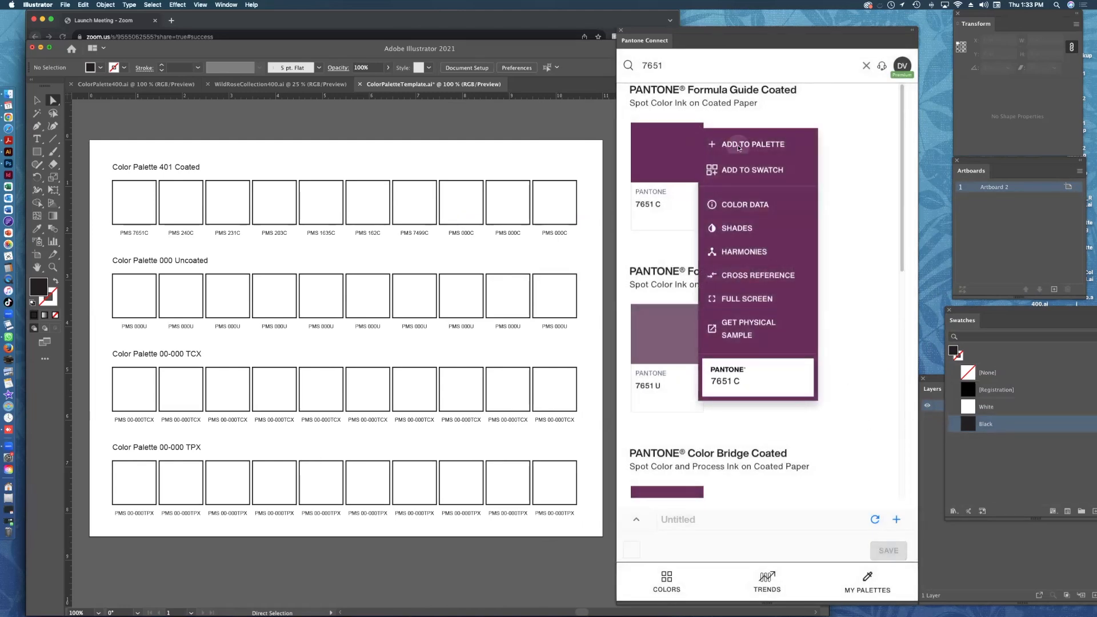
left_click(742, 145)
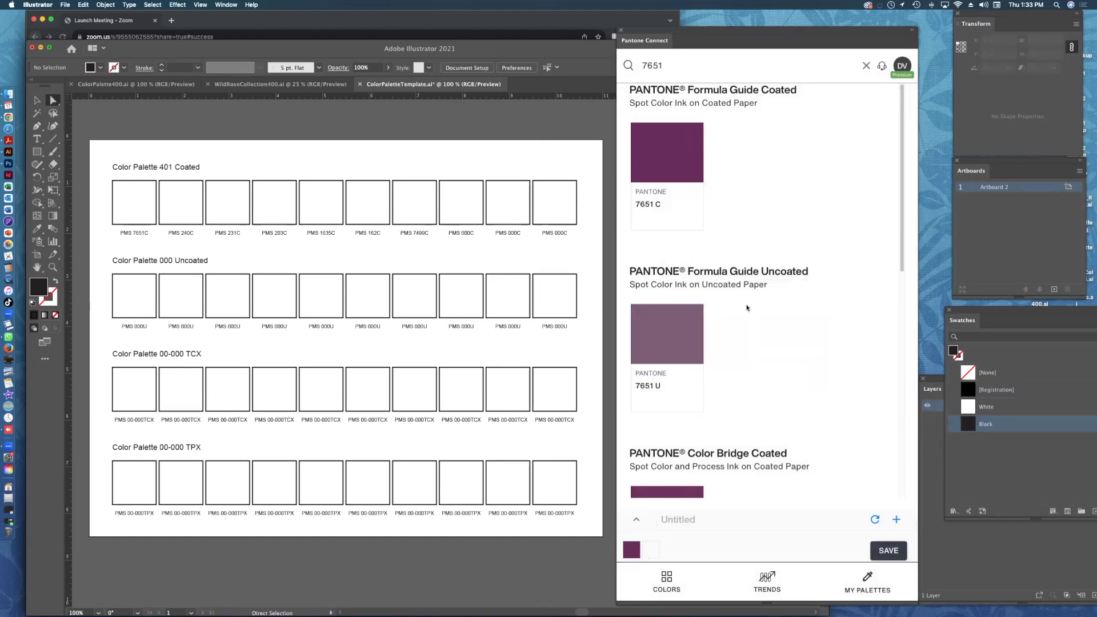
Add PANTONE 7651 C to the document swatches and fill the first coated box with it.
left_click(698, 129)
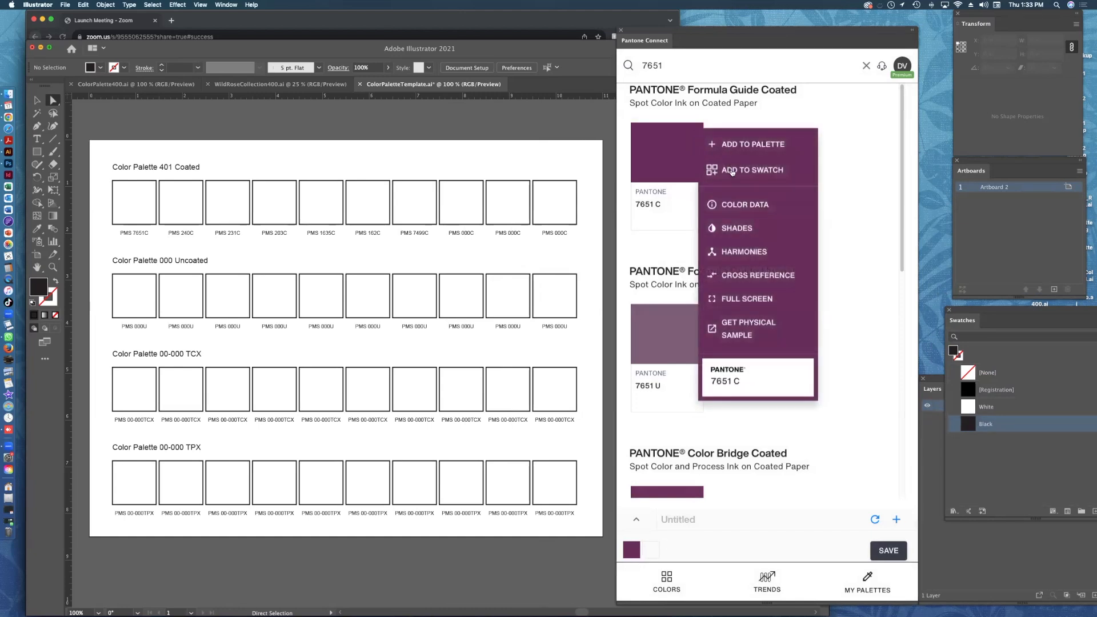
left_click(738, 170)
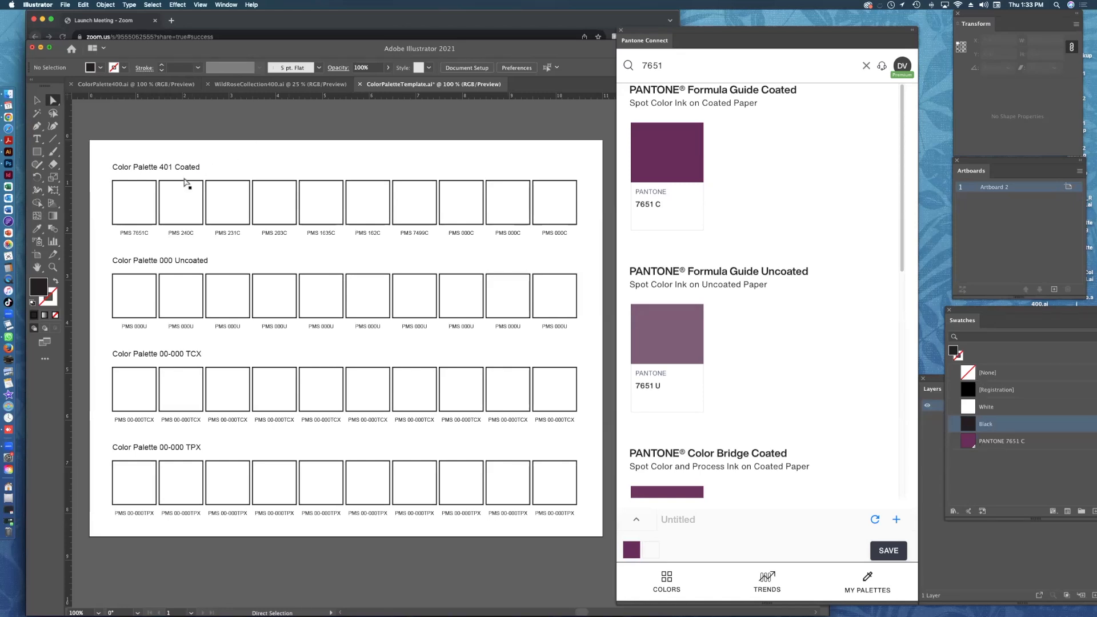
left_click(144, 203)
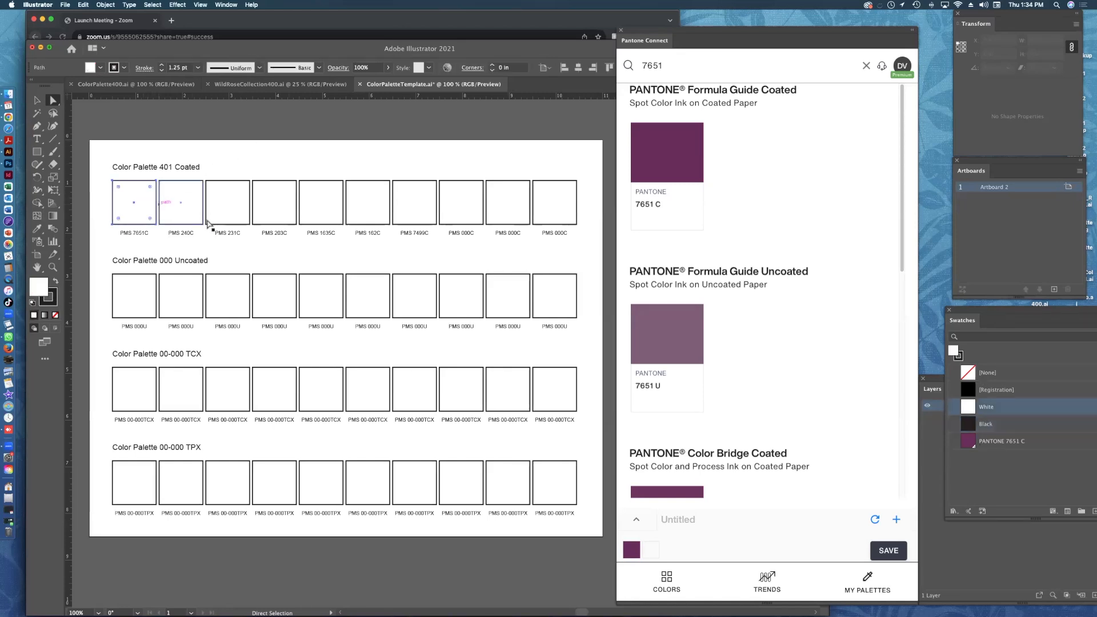
left_click(1000, 444)
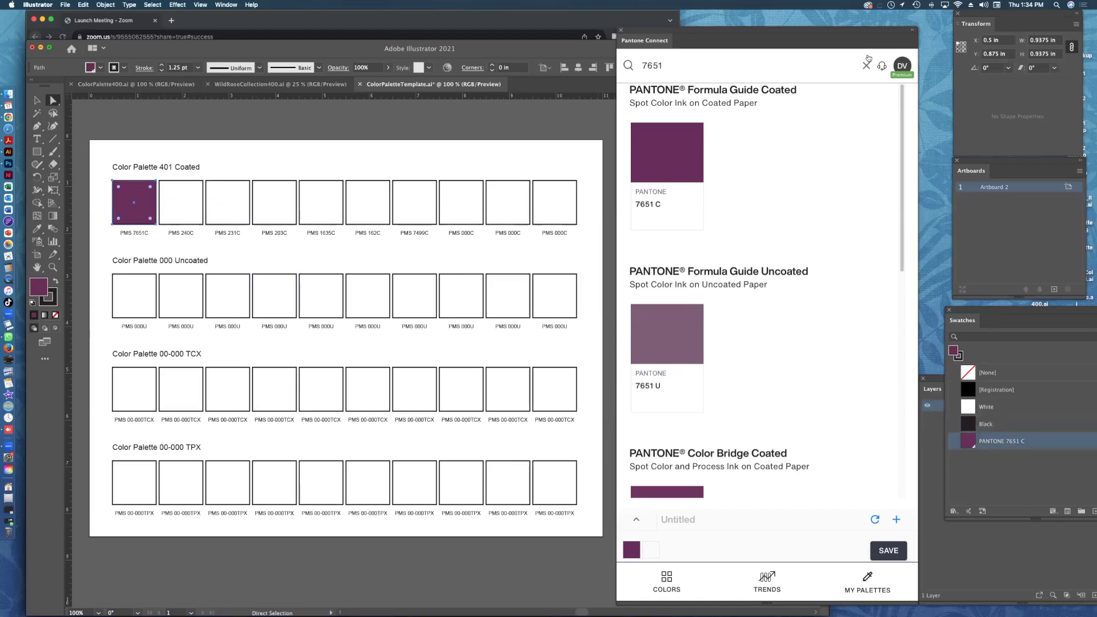
Search Pantone Connect for 240 and add PANTONE 240 C to the untitled palette.
double_click(657, 66)
type("240")
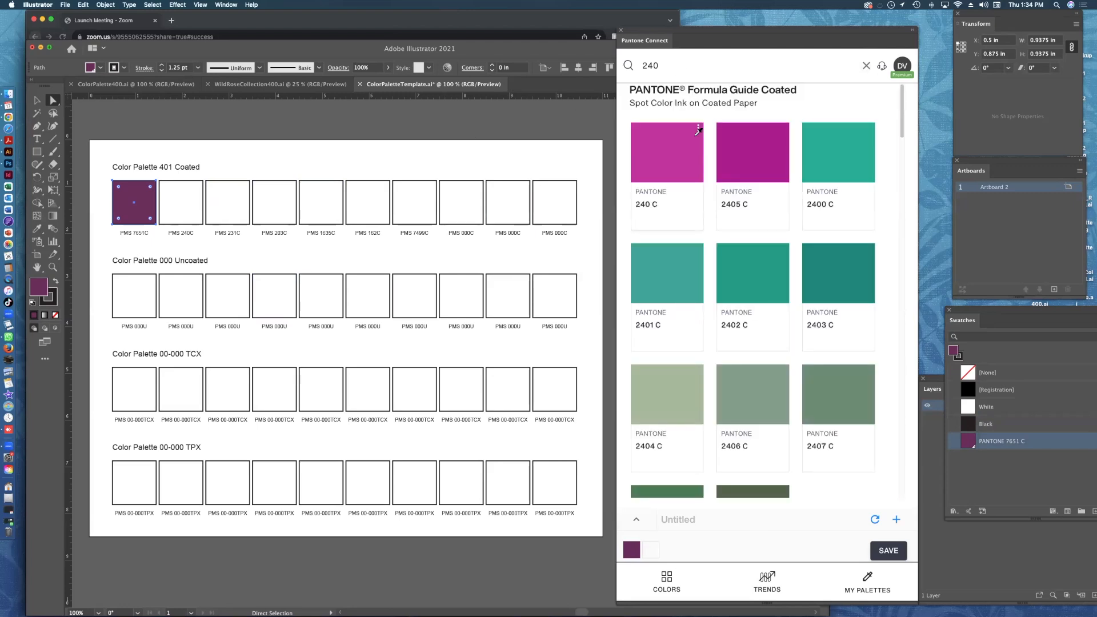
left_click(697, 131)
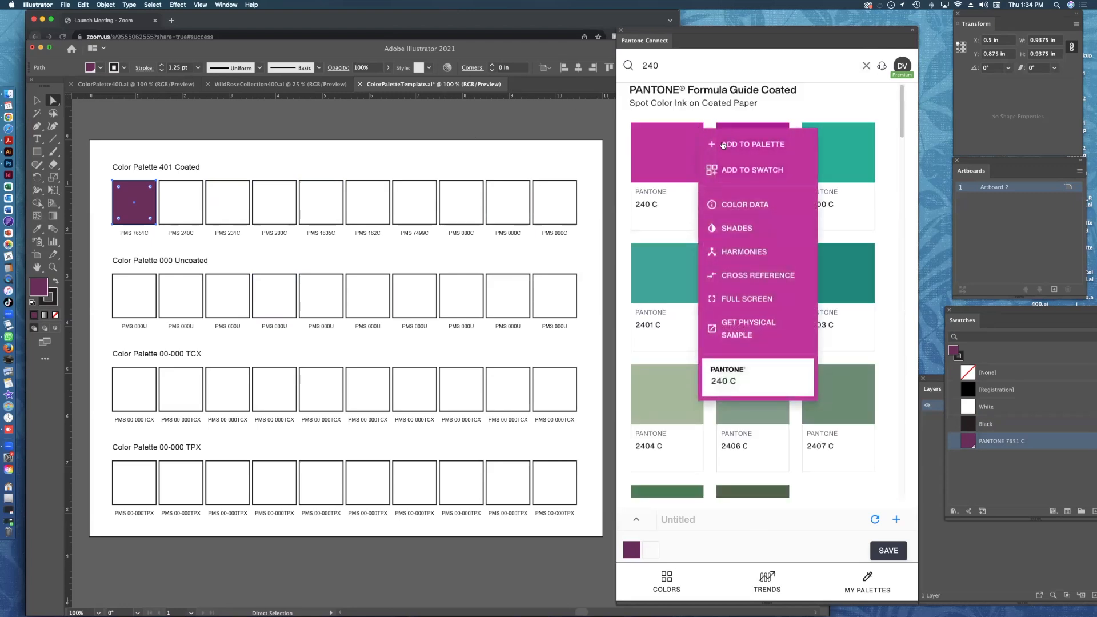
left_click(723, 144)
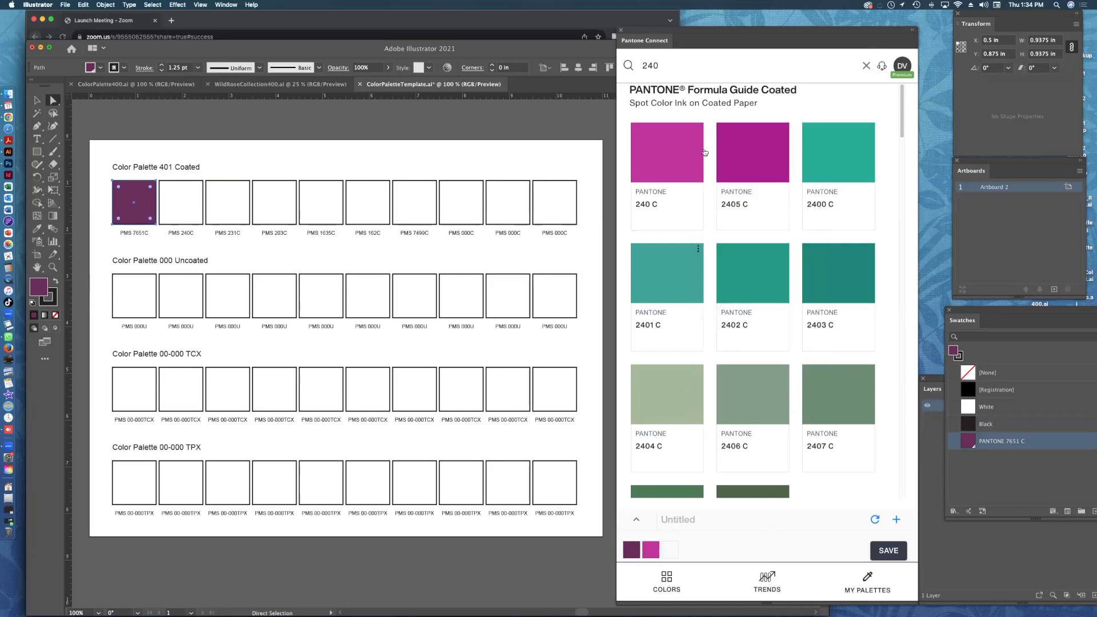
Add PANTONE 240 C to the document swatches and fill the second coated box with it.
left_click(698, 130)
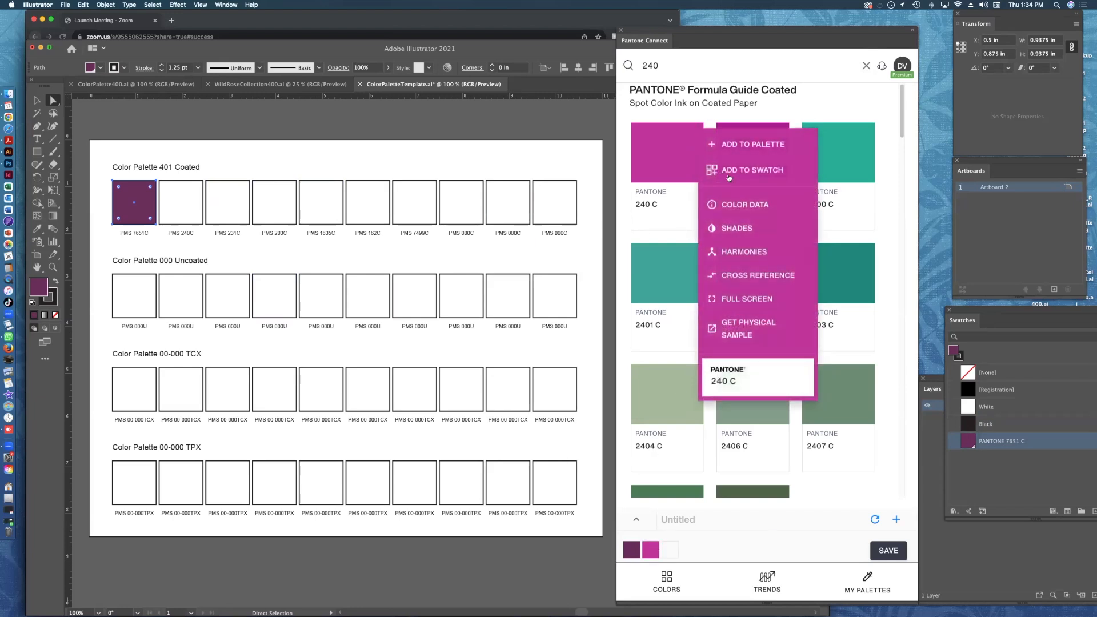
left_click(728, 170)
left_click(189, 208)
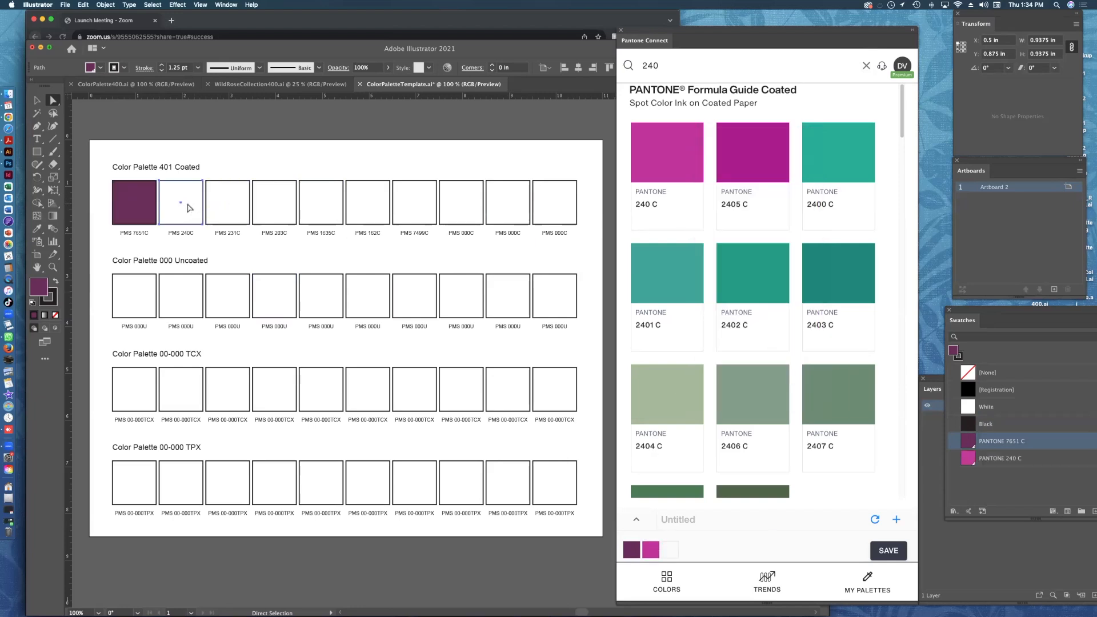
left_click(968, 459)
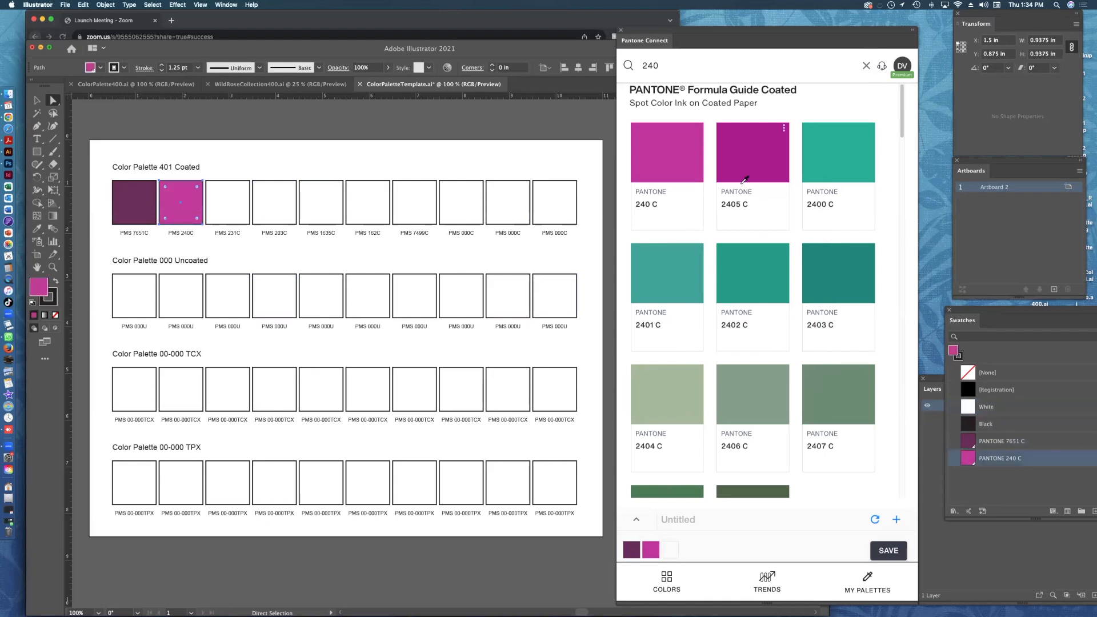
Find PANTONE 231 C in Pantone Connect and add it to the untitled palette and the document swatches.
left_click(864, 65)
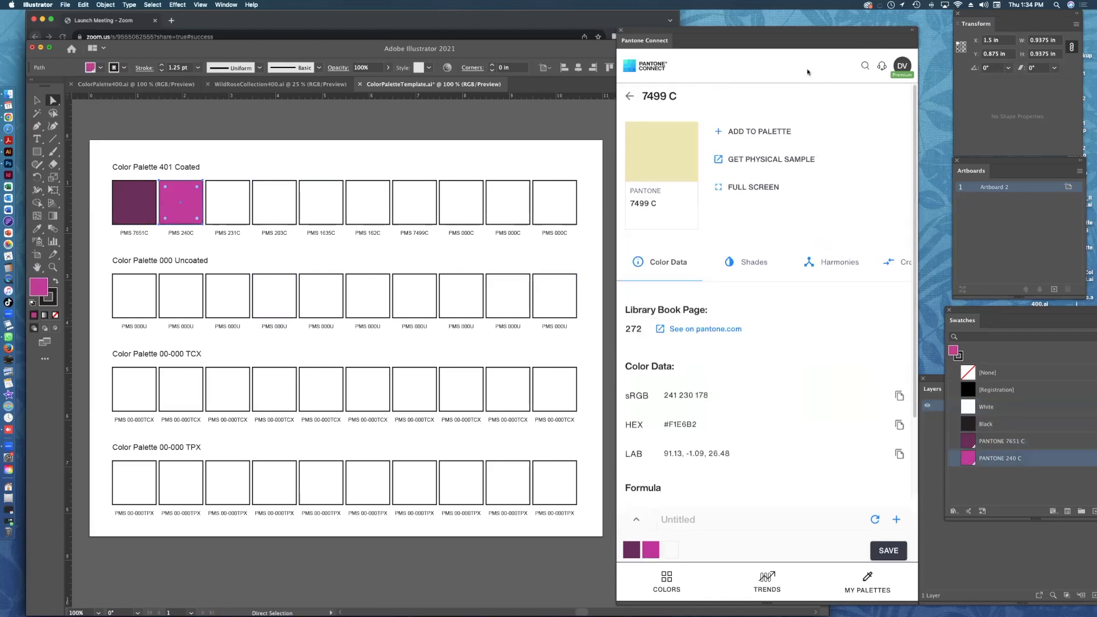
left_click(864, 66)
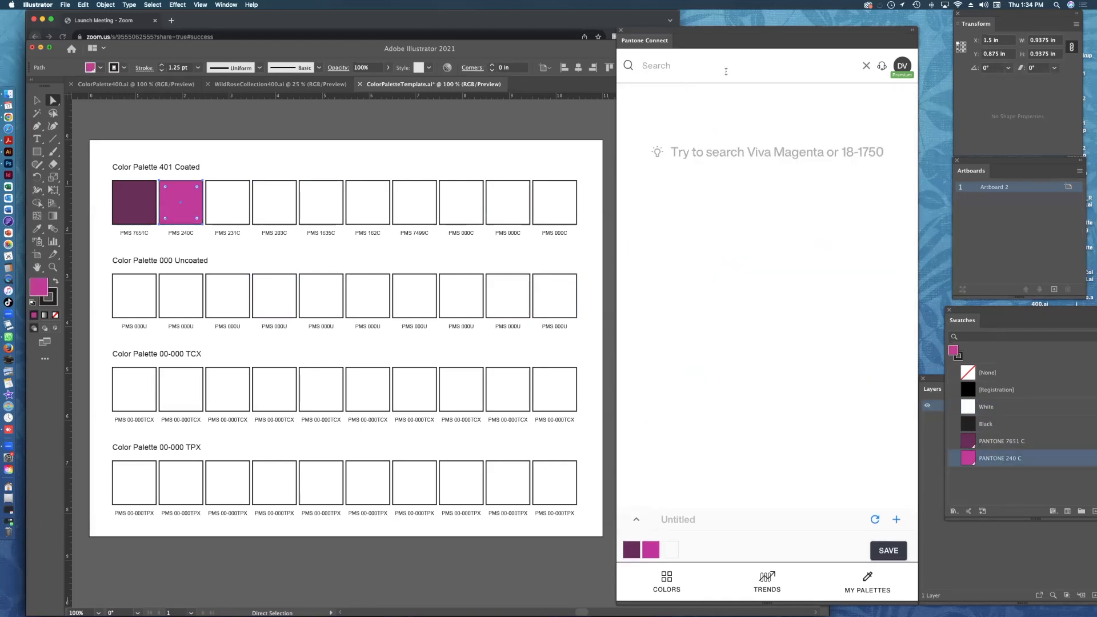
type("23")
key("Return")
left_click(663, 159)
left_click(736, 142)
left_click(735, 170)
Search Pantone Connect for 203 and add PANTONE 203 C to the untitled palette and the document swatches.
left_click(865, 66)
left_click(865, 66)
type("203")
key("Return")
left_click(665, 397)
left_click(751, 335)
left_click(665, 397)
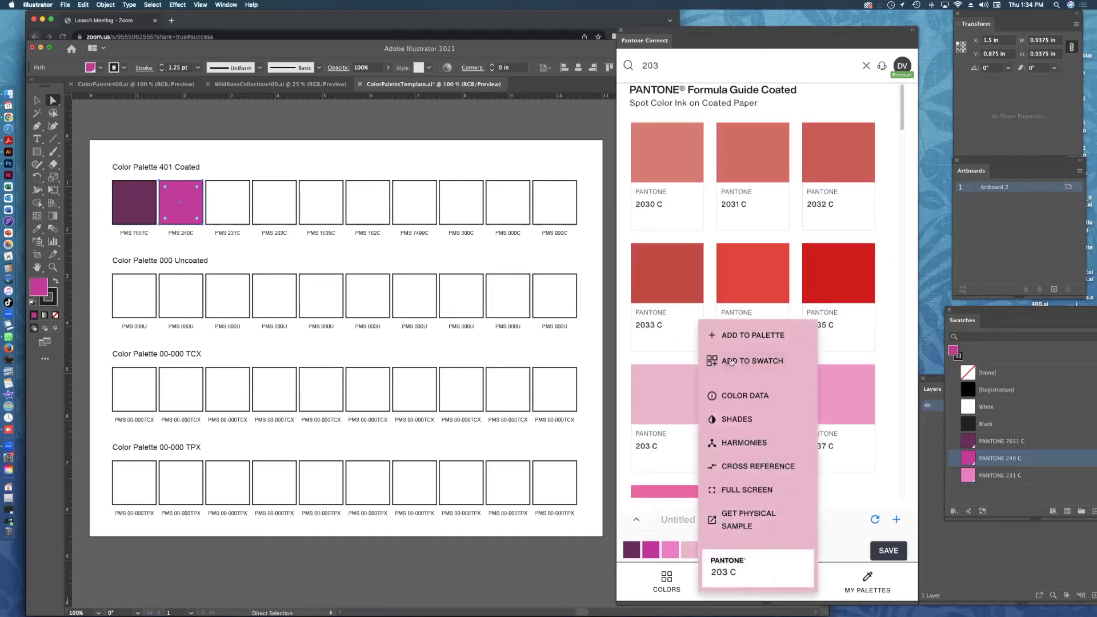
left_click(736, 361)
Reposition and lengthen the Swatches panel, and fill the third coated box with PANTONE 231 C and the fourth with PANTONE 203 C.
left_click_drag(1017, 310, 946, 227)
left_click_drag(1039, 434, 1036, 546)
double_click(650, 65)
left_click(227, 202)
left_click(1002, 415)
left_click(274, 202)
left_click(1004, 432)
left_click(551, 109)
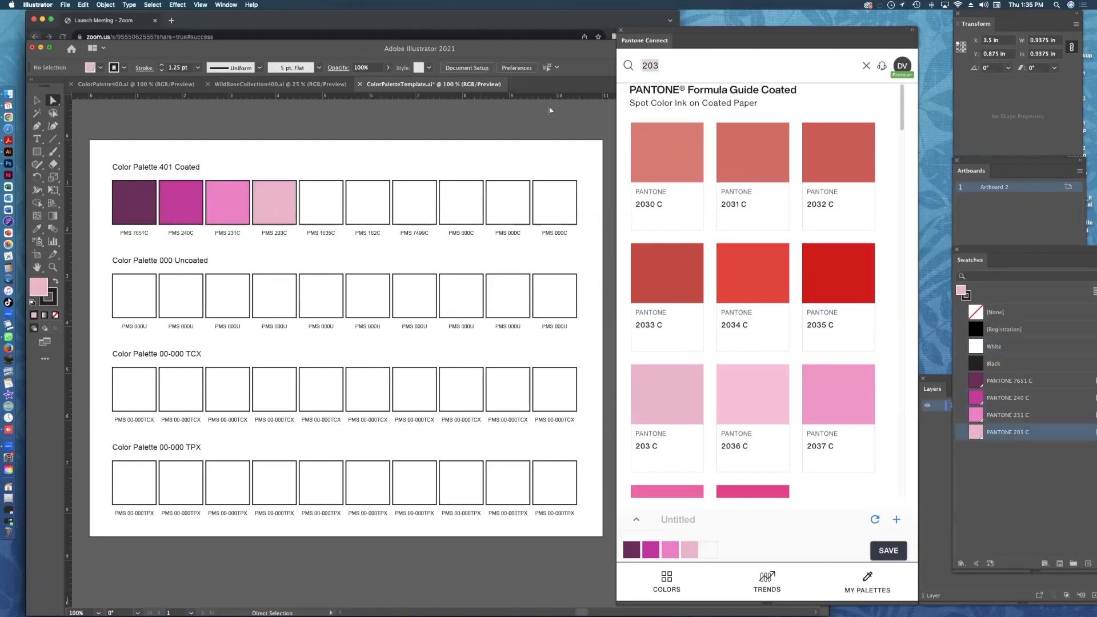
Search for 1635, add PANTONE 1635 C to the palette and document swatches, and fill the fifth coated box with it.
type("1635")
key("Return")
left_click(696, 133)
left_click(722, 137)
left_click(697, 134)
left_click(734, 169)
left_click(321, 202)
left_click(1007, 449)
Search for 162, add PANTONE 162 C to the palette and document swatches, and fill the sixth coated box with it.
double_click(651, 66)
type("162")
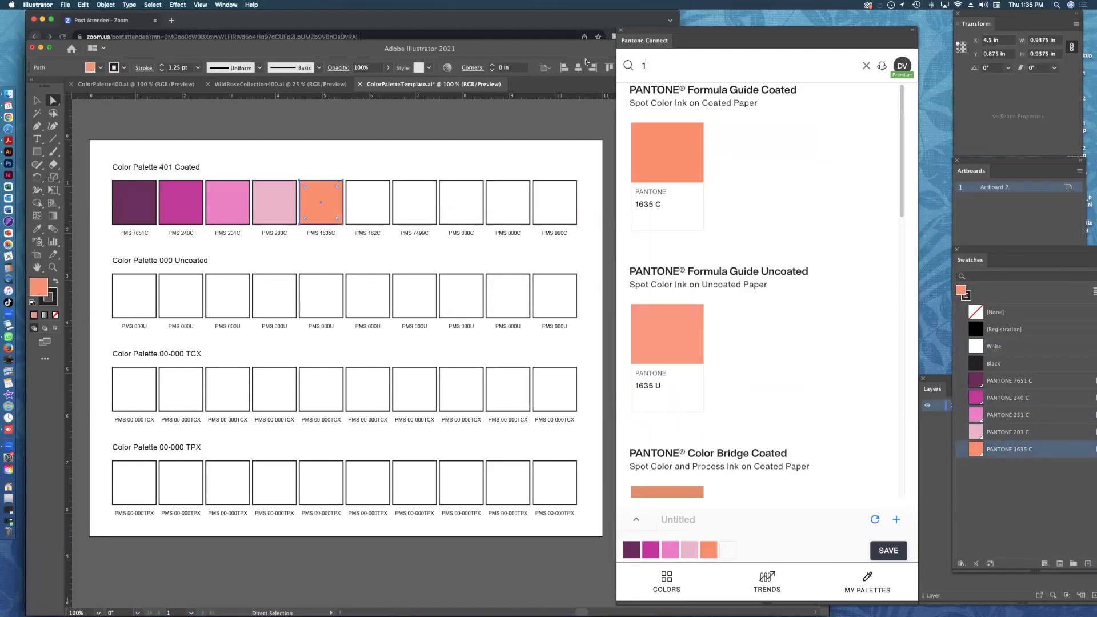
left_click(696, 134)
left_click(722, 137)
left_click(697, 134)
left_click(735, 169)
left_click(369, 203)
left_click(1007, 466)
Search for 7499, add PANTONE 7499 C to the palette and document swatches, and fill the seventh coated box with it.
double_click(650, 65)
type("7499")
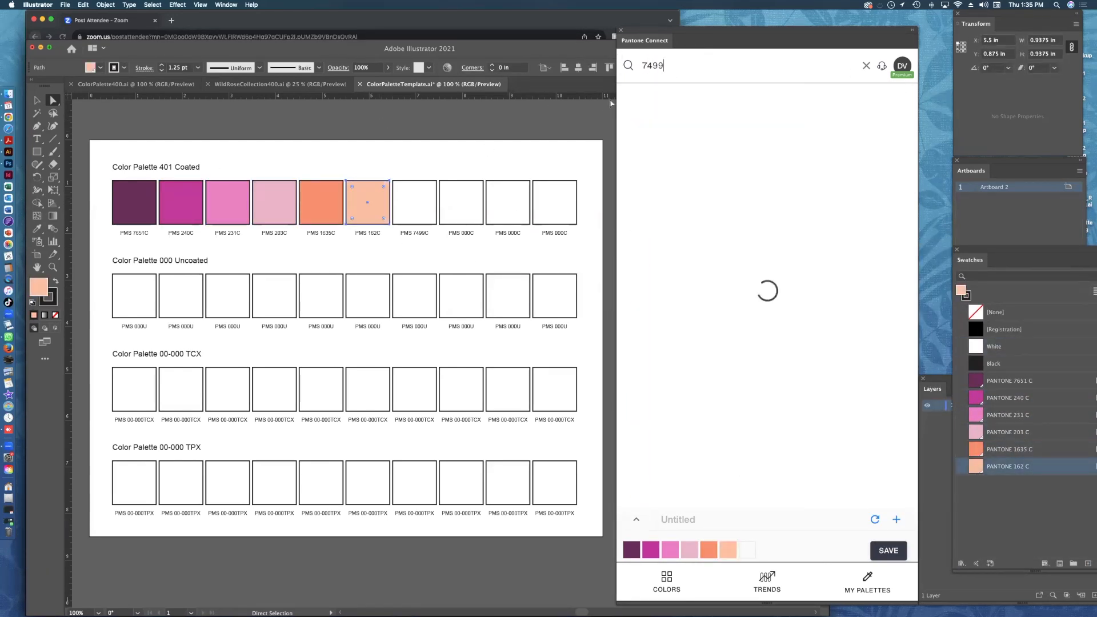
left_click(697, 134)
left_click(734, 170)
left_click(414, 203)
left_click(1008, 483)
left_click(516, 115)
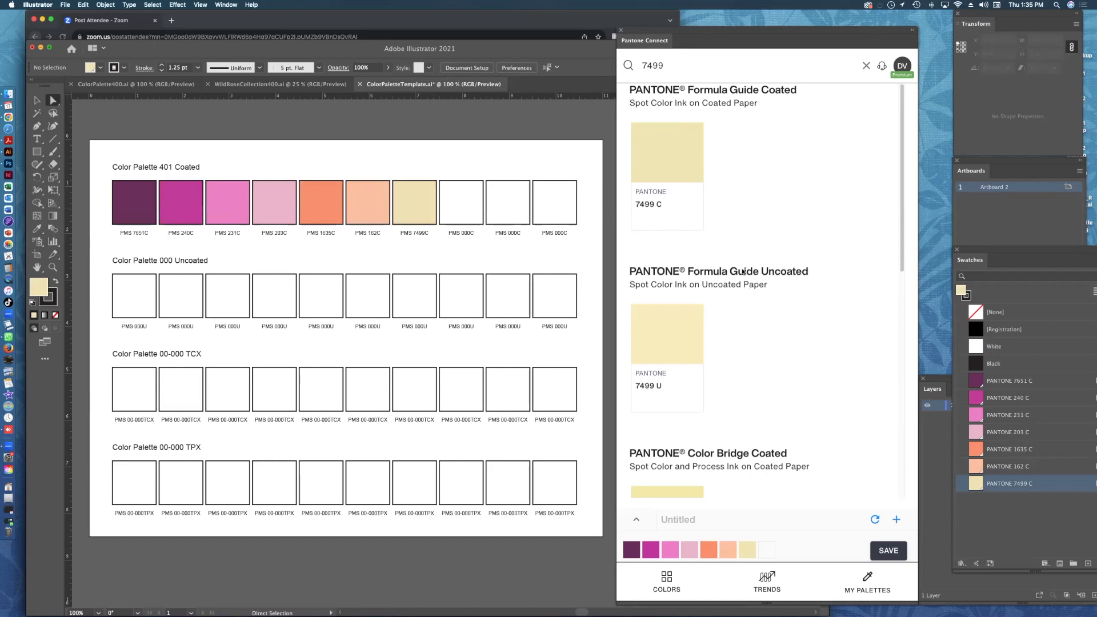
Name the untitled Pantone Connect palette 401C and save it.
left_click(691, 520)
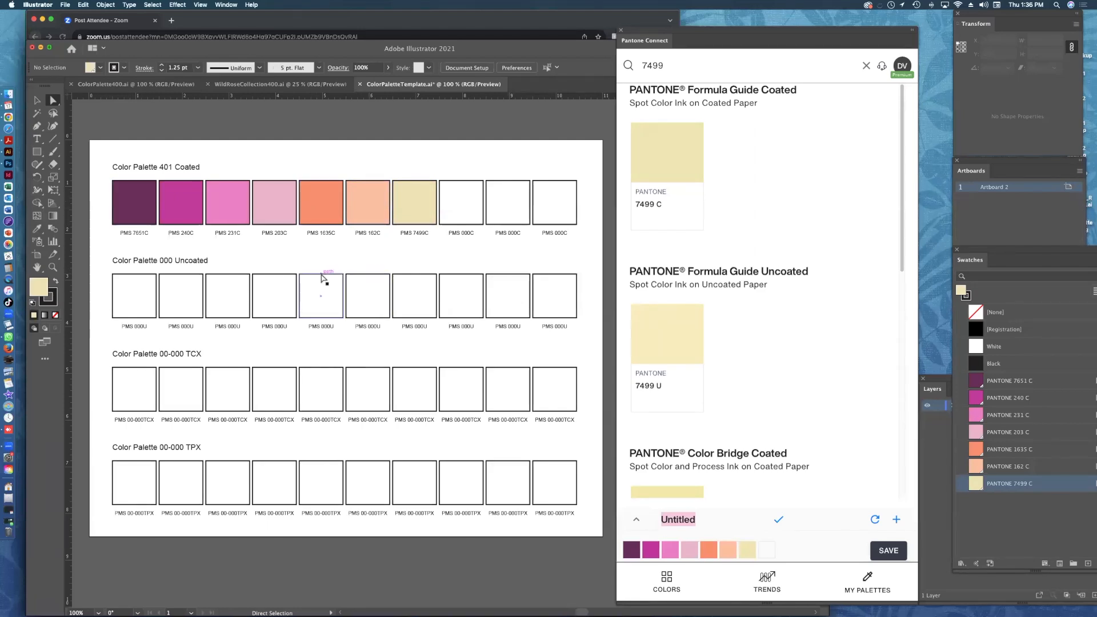
type("401 ")
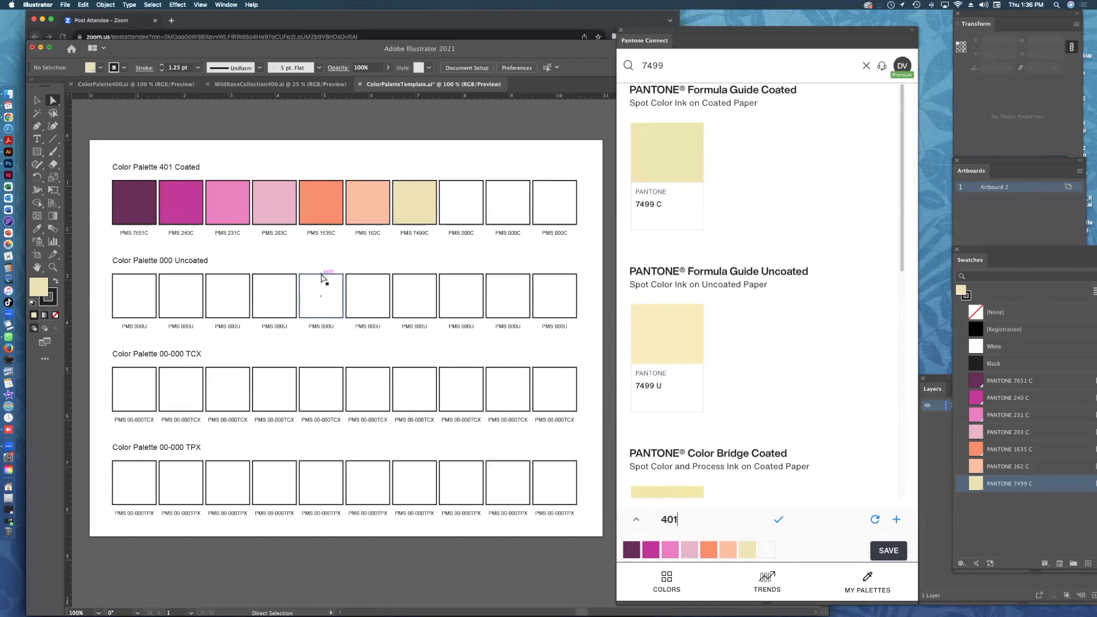
type("C")
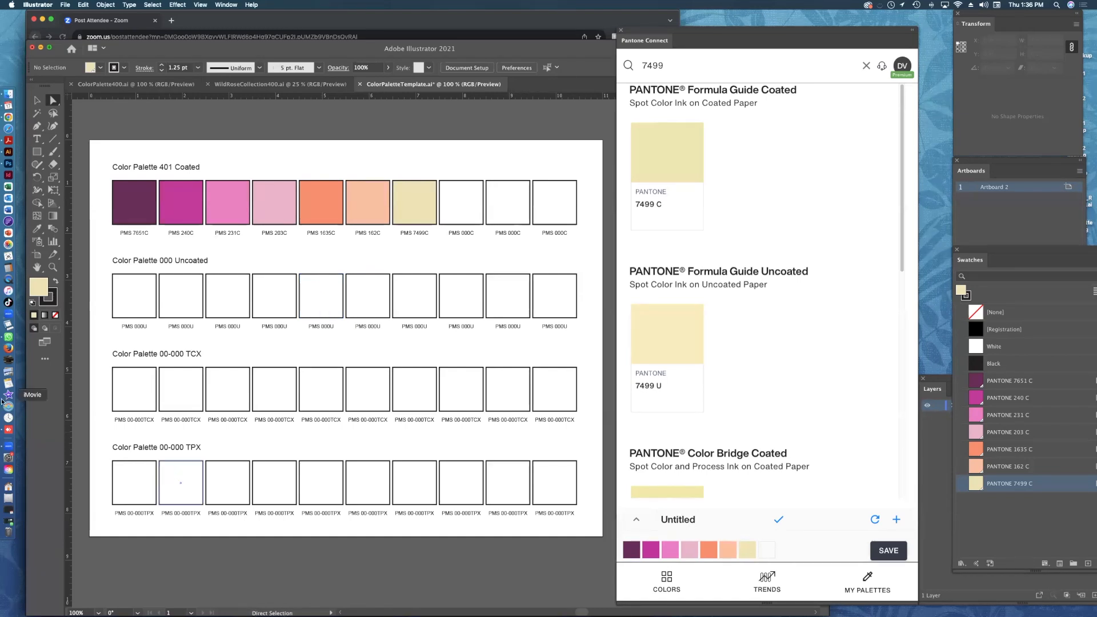
key("BackSpace")
key("BackSpace")
key("BackSpace")
key("BackSpace")
key("BackSpace")
type("401C")
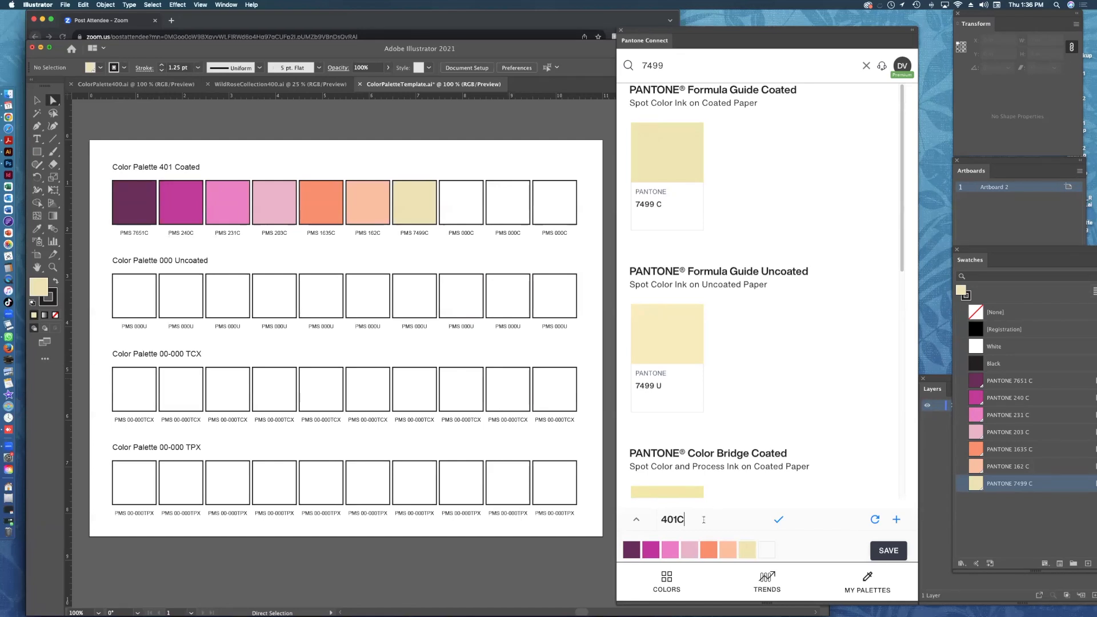
left_click(888, 551)
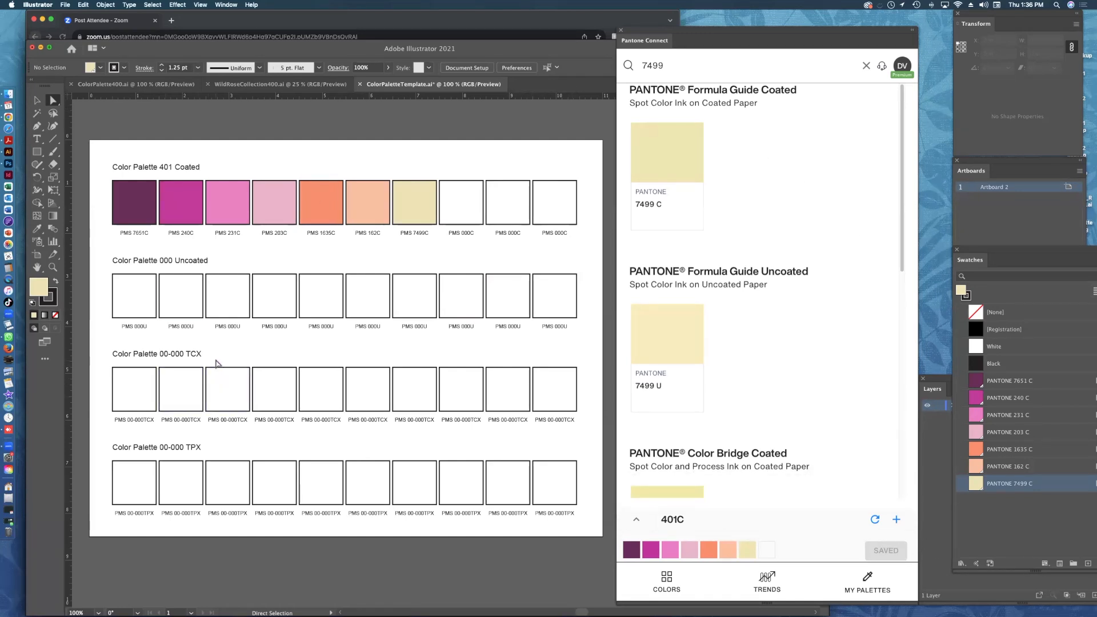
Copy the Color Palette 401 Coated title with its seven filled boxes and their PMS labels.
left_click(37, 101)
left_click_drag(107, 142, 429, 245)
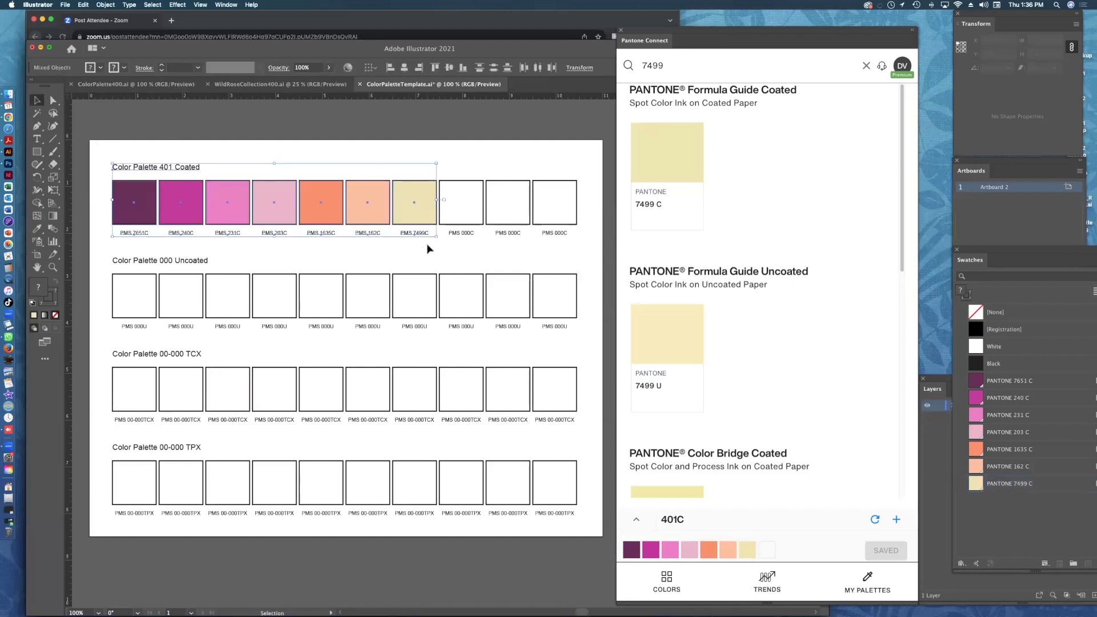
key("super+c")
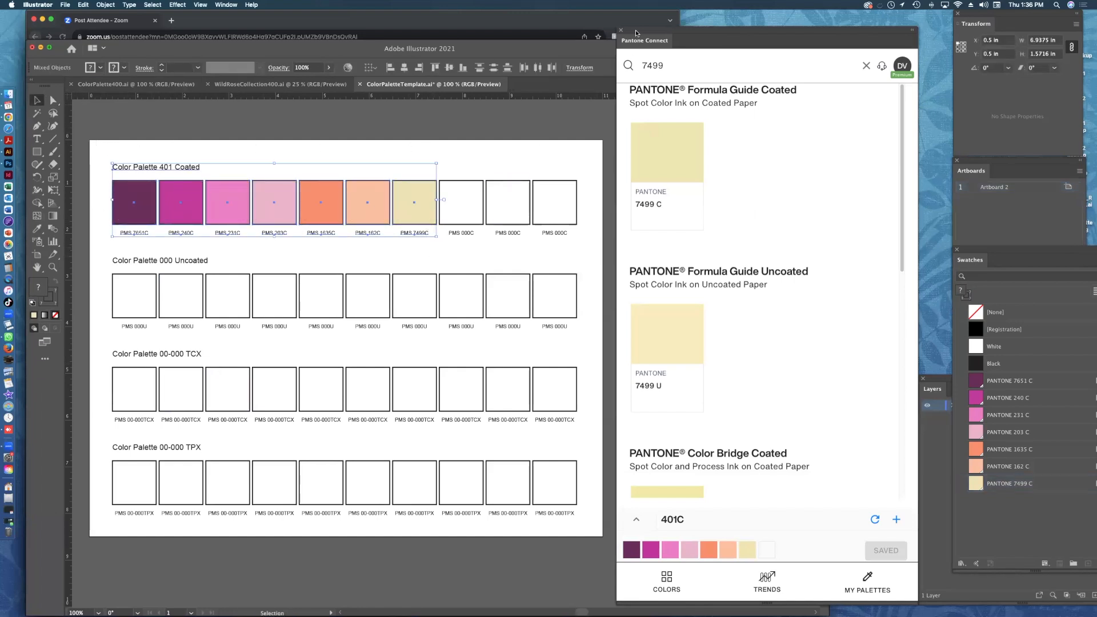
Switch to WildRoseCollection400.ai, put away the Pantone Connect panel, and unlock the Color Palette layer.
left_click_drag(694, 33, 601, 83)
left_click(307, 108)
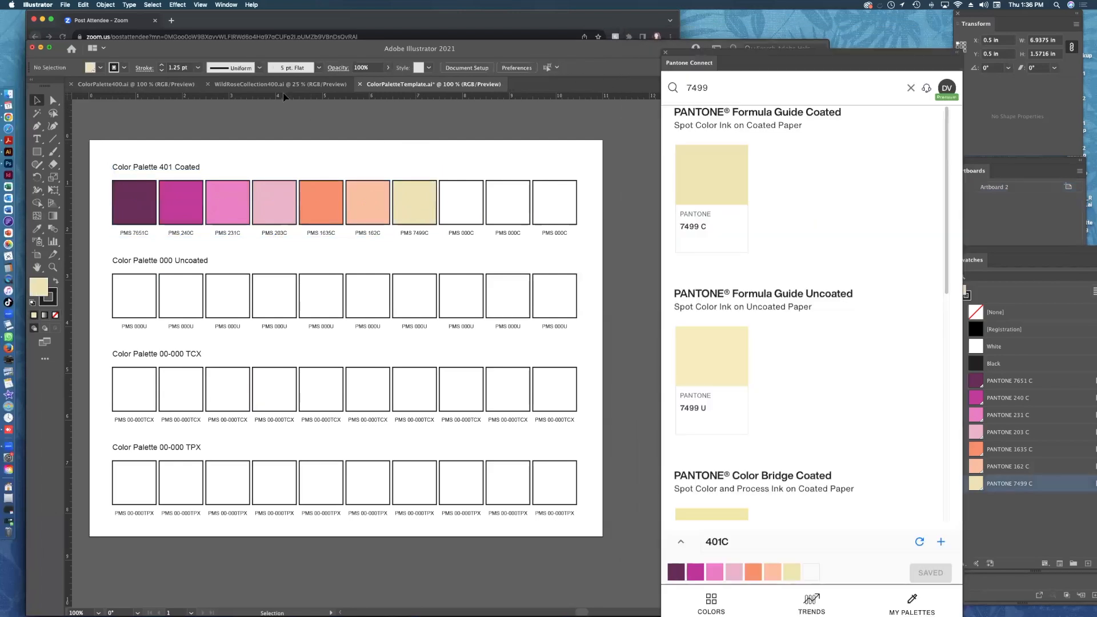
left_click(302, 86)
left_click_drag(222, 240, 472, 243)
left_click(665, 54)
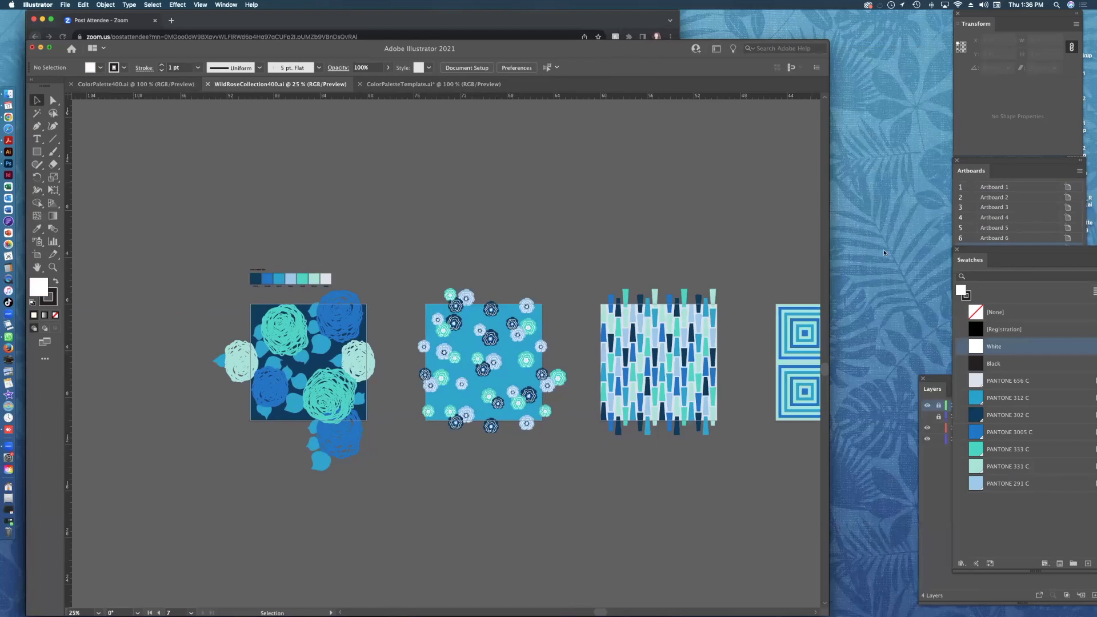
left_click_drag(927, 379, 817, 335)
left_click(827, 361)
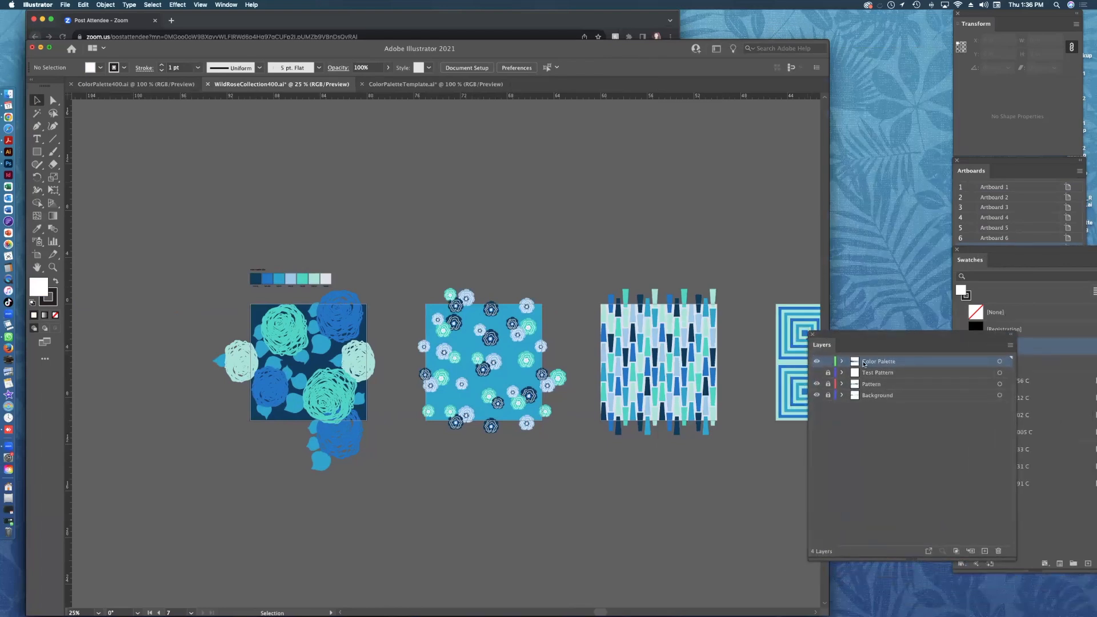
Paste the Color Palette 401 Coated row and place it directly above the Color Palette 400 row, aligned with its boxes.
left_click(52, 267)
left_click(366, 330)
left_click(393, 347)
left_click(394, 349)
left_click_drag(487, 311, 341, 403)
left_click(366, 371)
left_click_drag(394, 440, 311, 277)
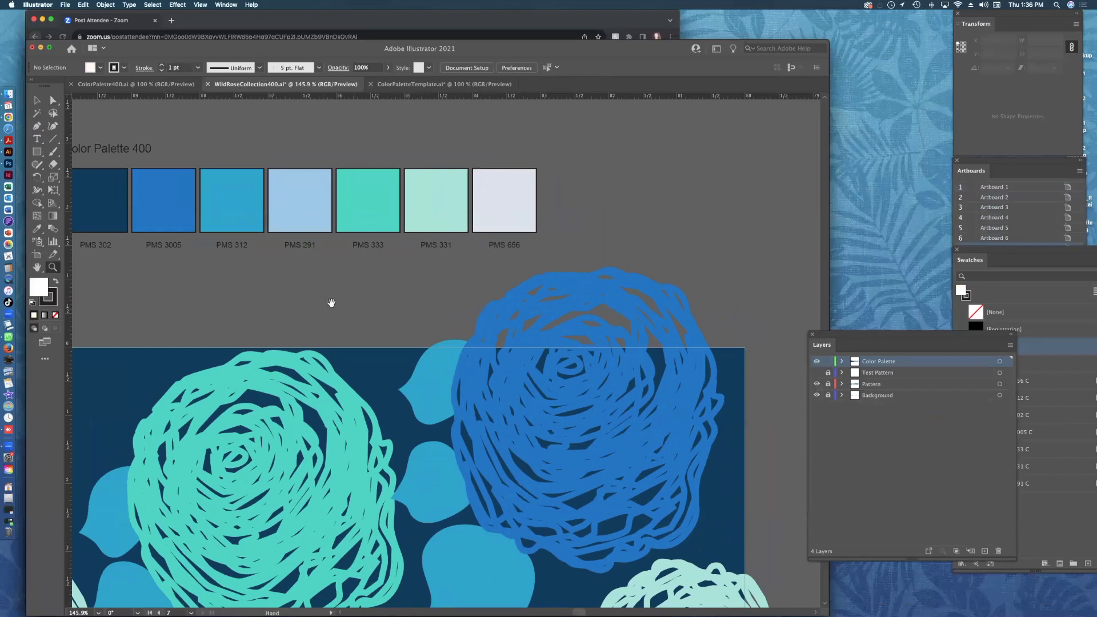
left_click_drag(332, 303, 390, 475)
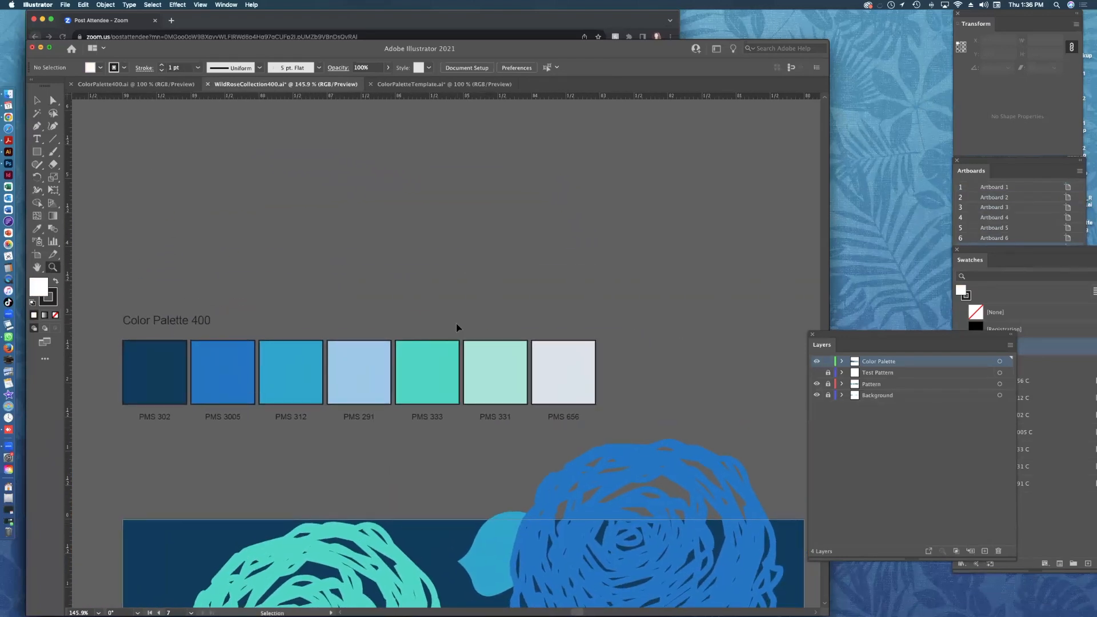
key("super+v")
left_click(34, 100)
left_click_drag(394, 355, 307, 240)
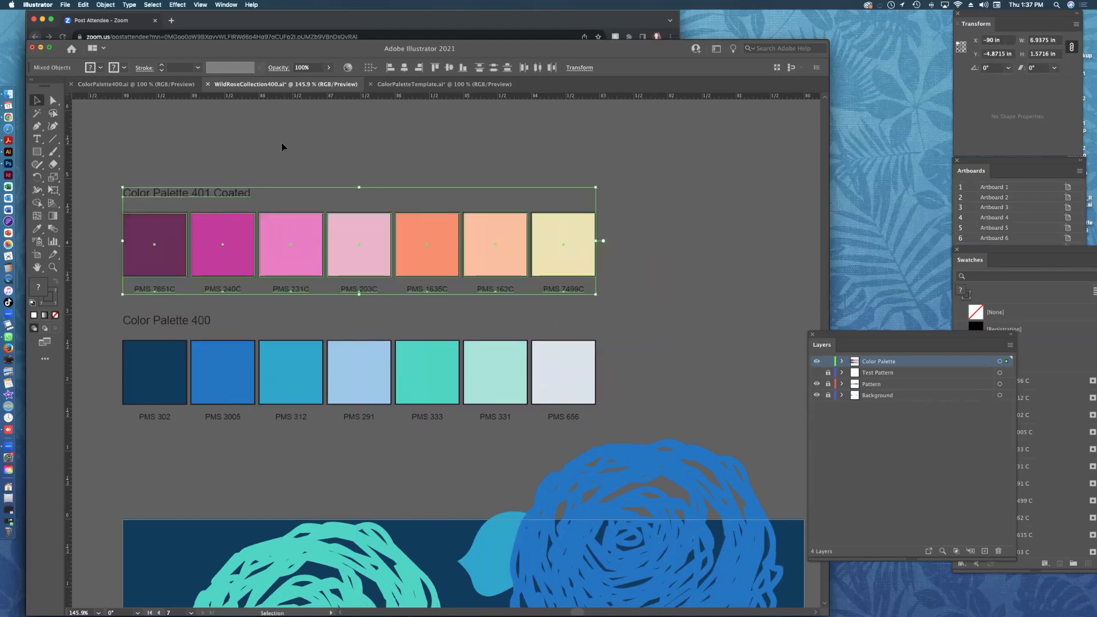
left_click(147, 279)
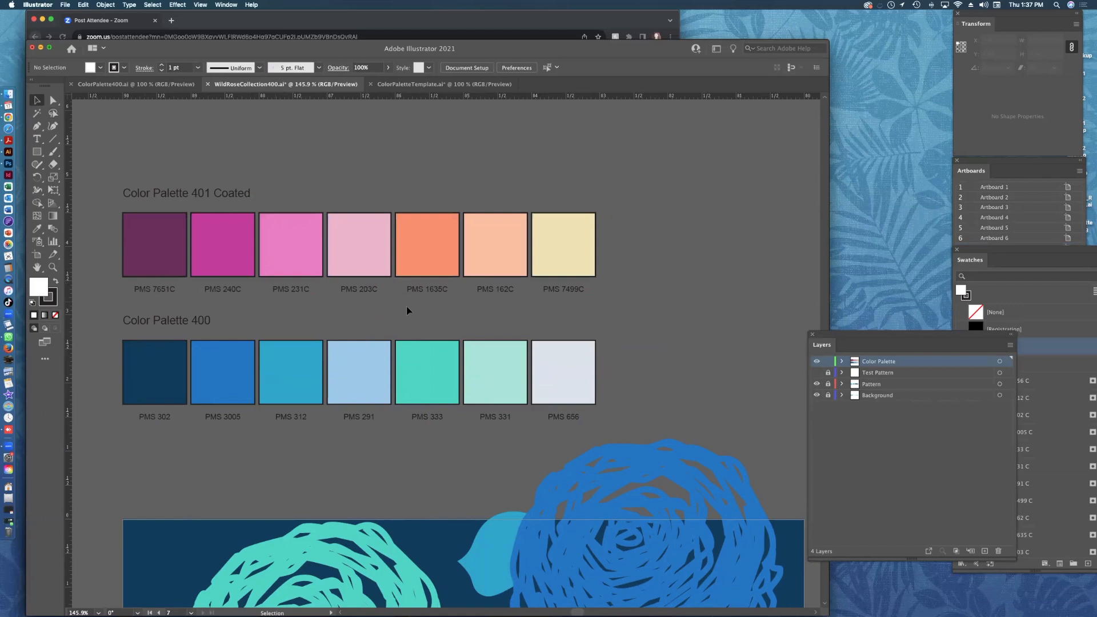
Lock the Color Palette layer and unlock the Pattern and Background layers, checking the Background layer's visibility.
key("space")
scroll(688, 367, "down", 3)
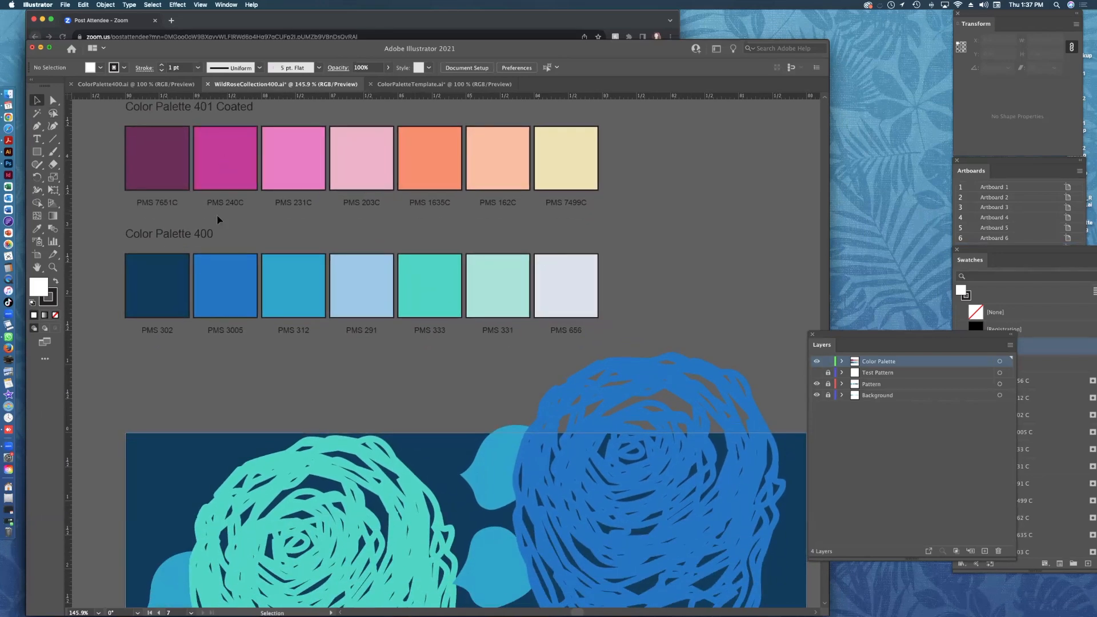
key("super+minus")
key("super+minus")
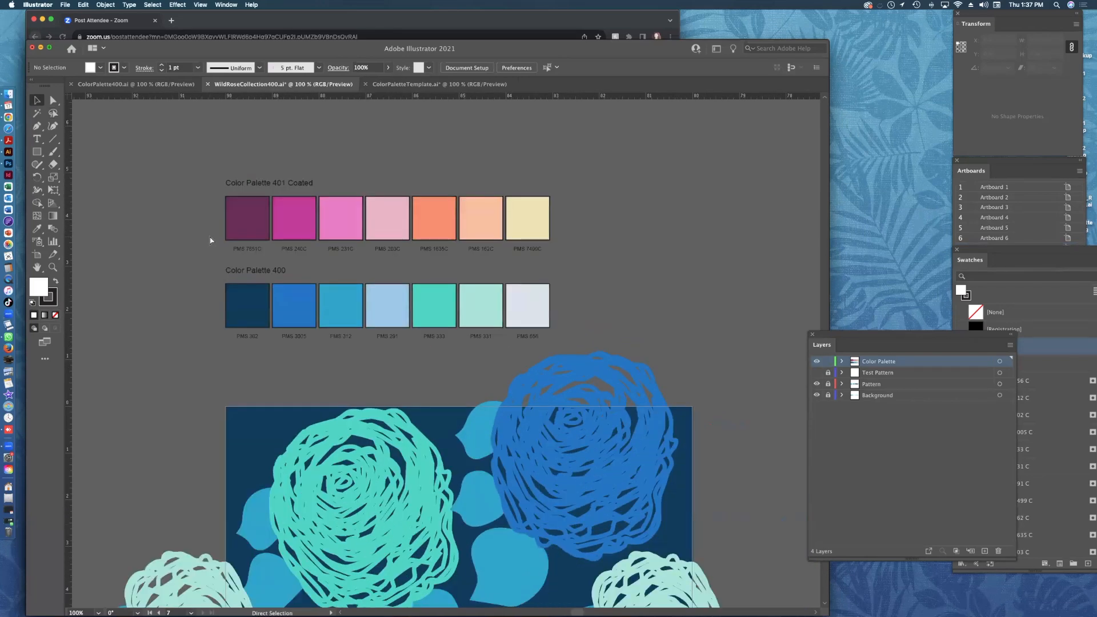
key("space")
left_click_drag(600, 321, 526, 249)
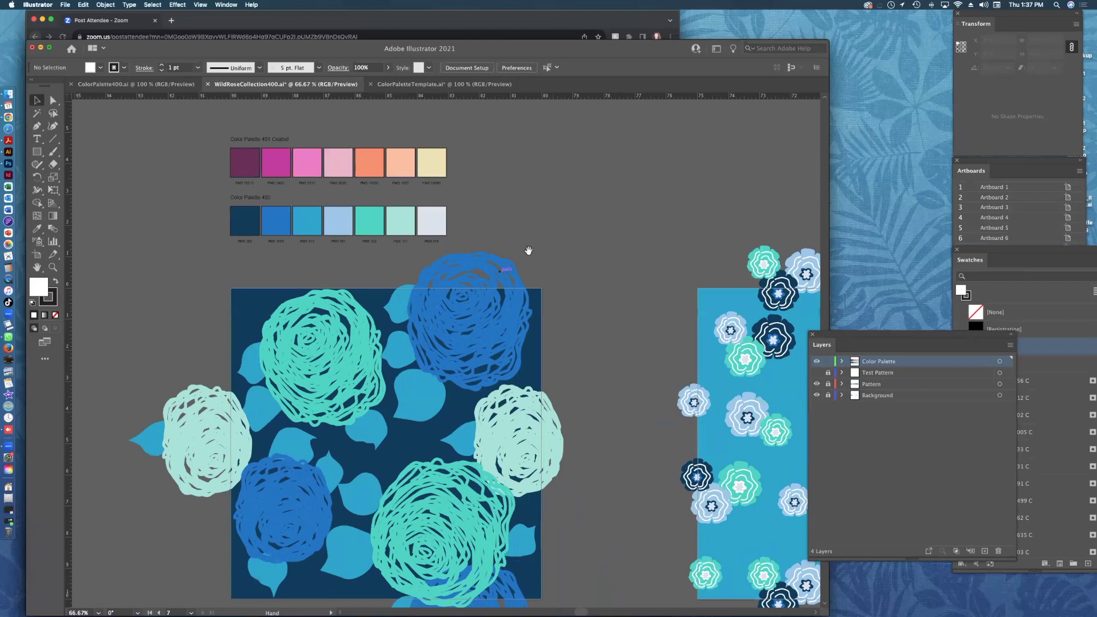
key("space")
left_click_drag(590, 314, 573, 317)
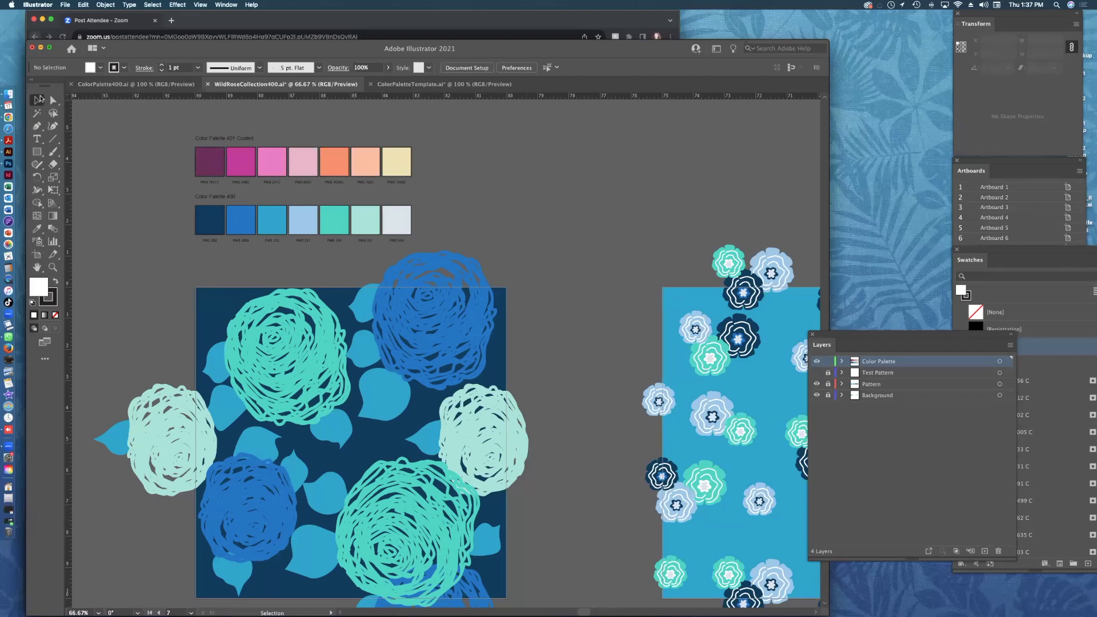
left_click_drag(851, 337, 891, 225)
left_click_drag(869, 274, 868, 285)
left_click(914, 273)
left_click(937, 285)
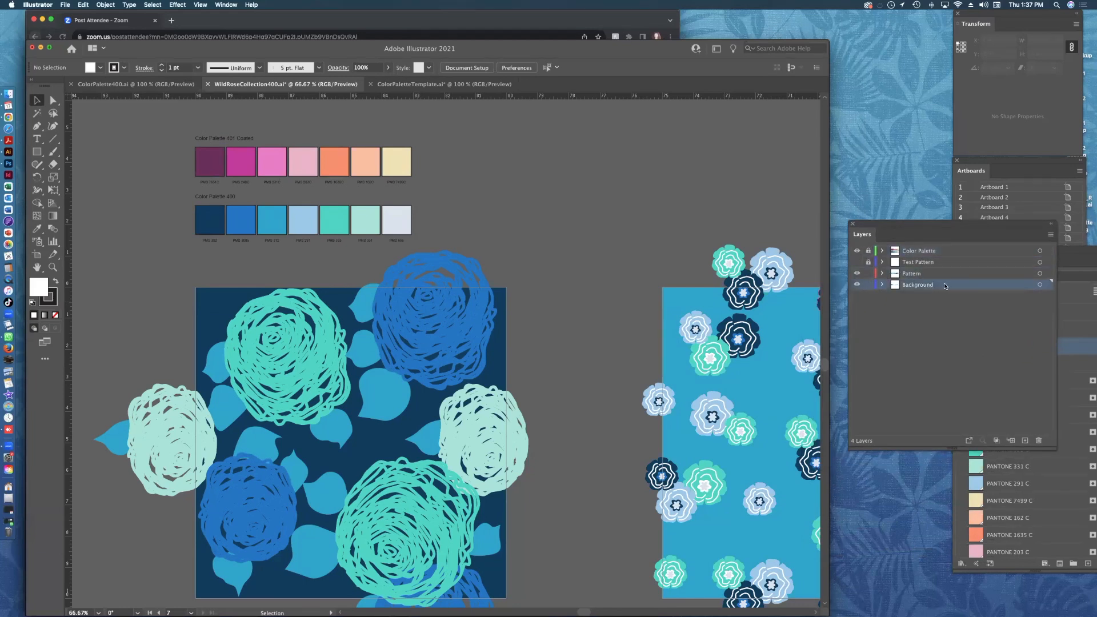
left_click(856, 284)
left_click(856, 285)
Select all pattern and background artwork and open the advanced Recolor Artwork options, placed clear of the palette rows.
key("super+a")
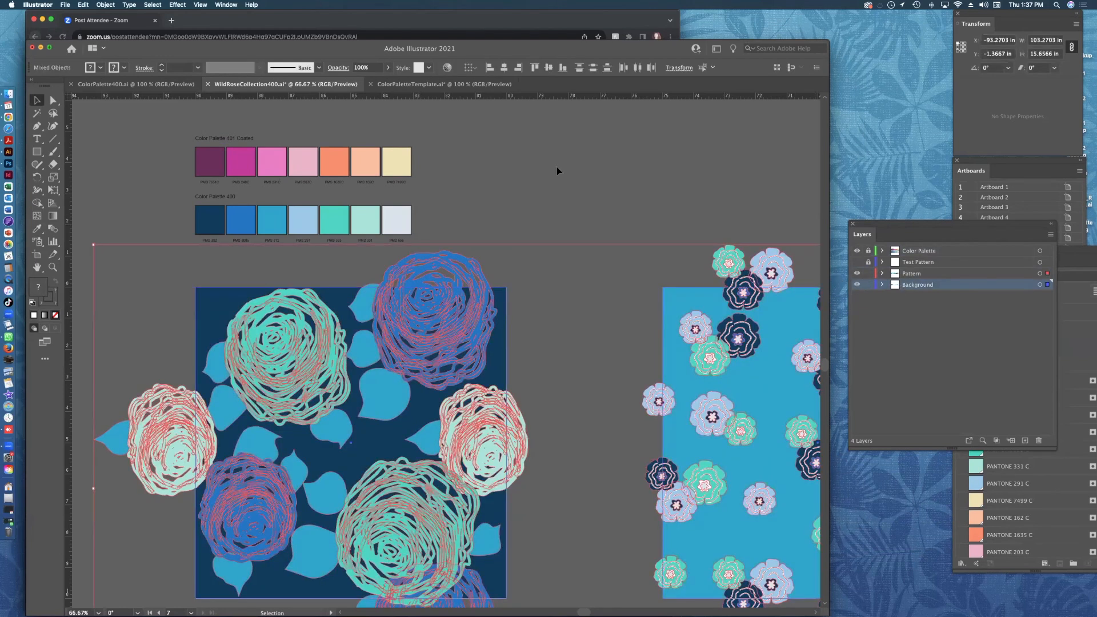
left_click(447, 68)
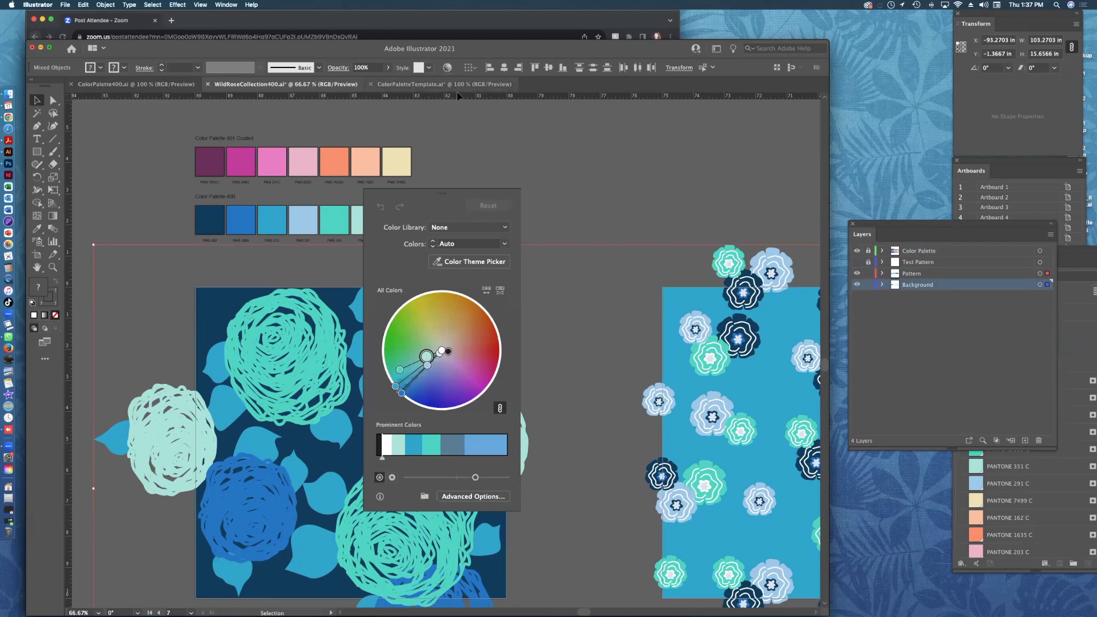
left_click(484, 497)
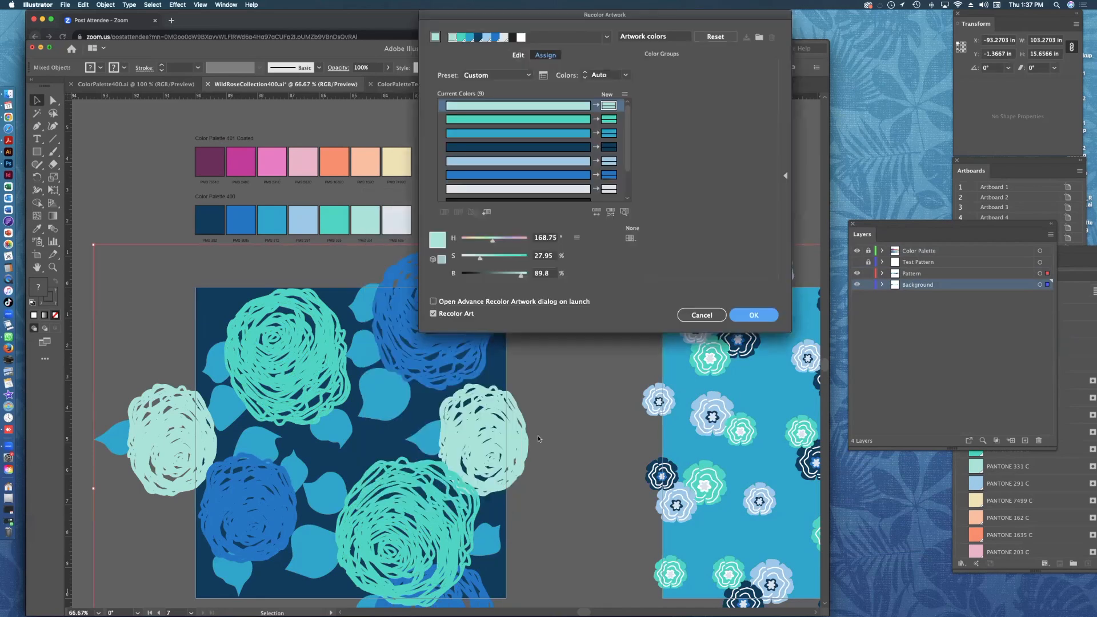
left_click_drag(597, 34, 649, 112)
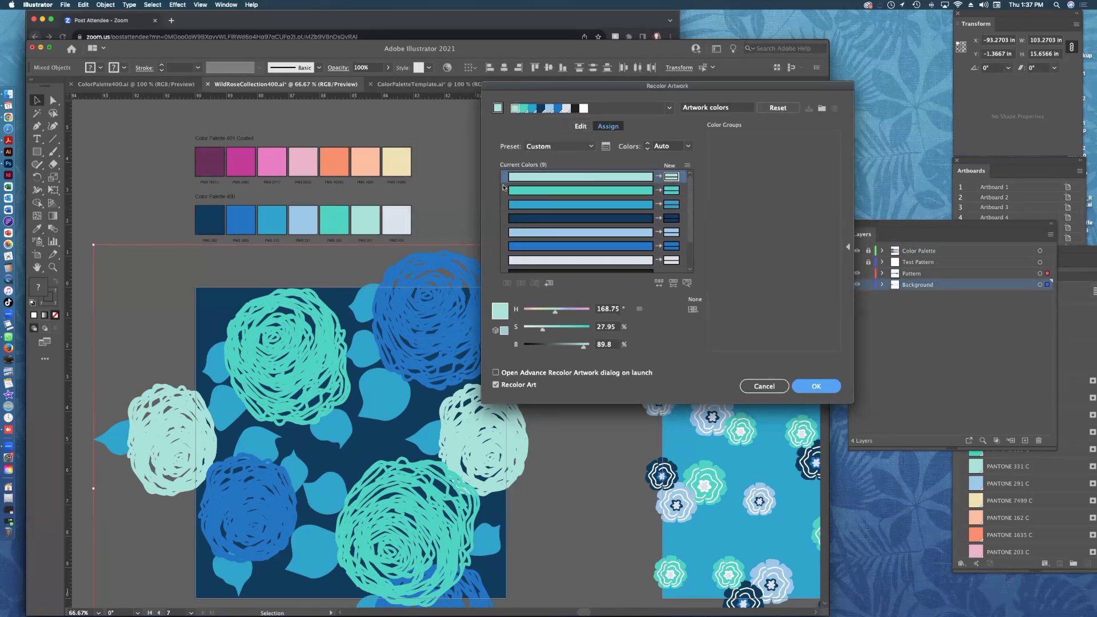
Replace the pale mint artwork color with the PANTONE 162 C swatch in Recolor Artwork.
double_click(672, 177)
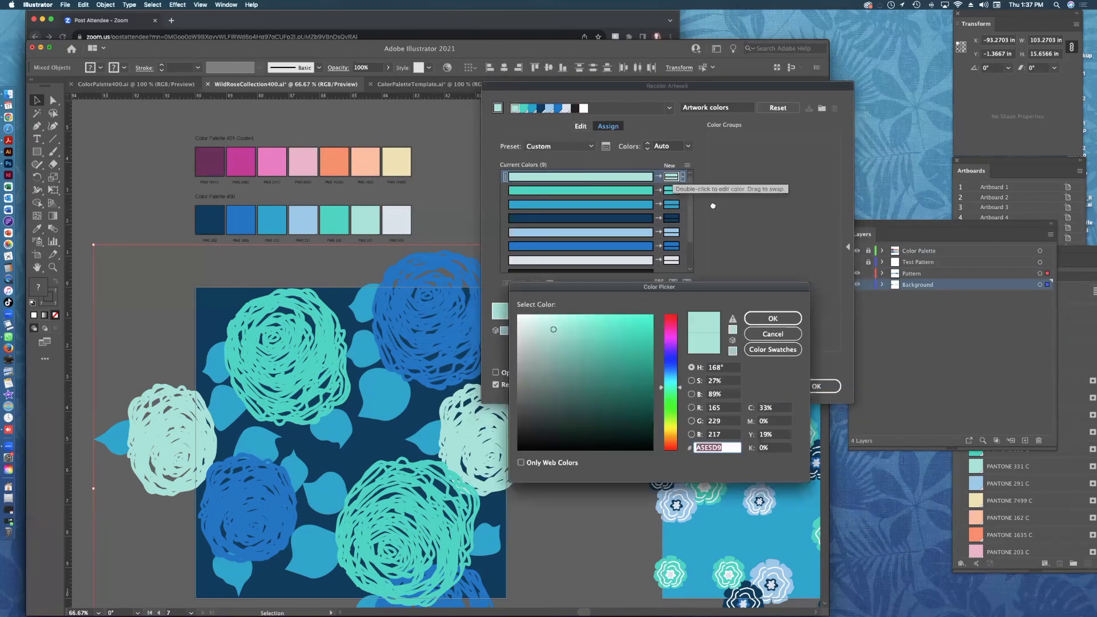
left_click(760, 350)
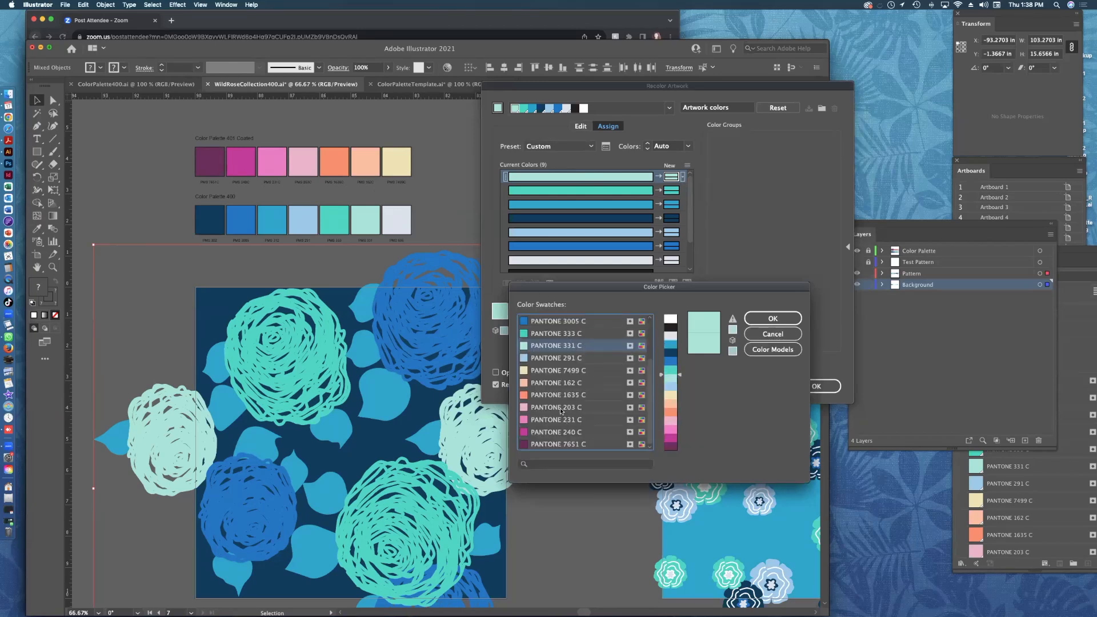
left_click(570, 384)
left_click(772, 318)
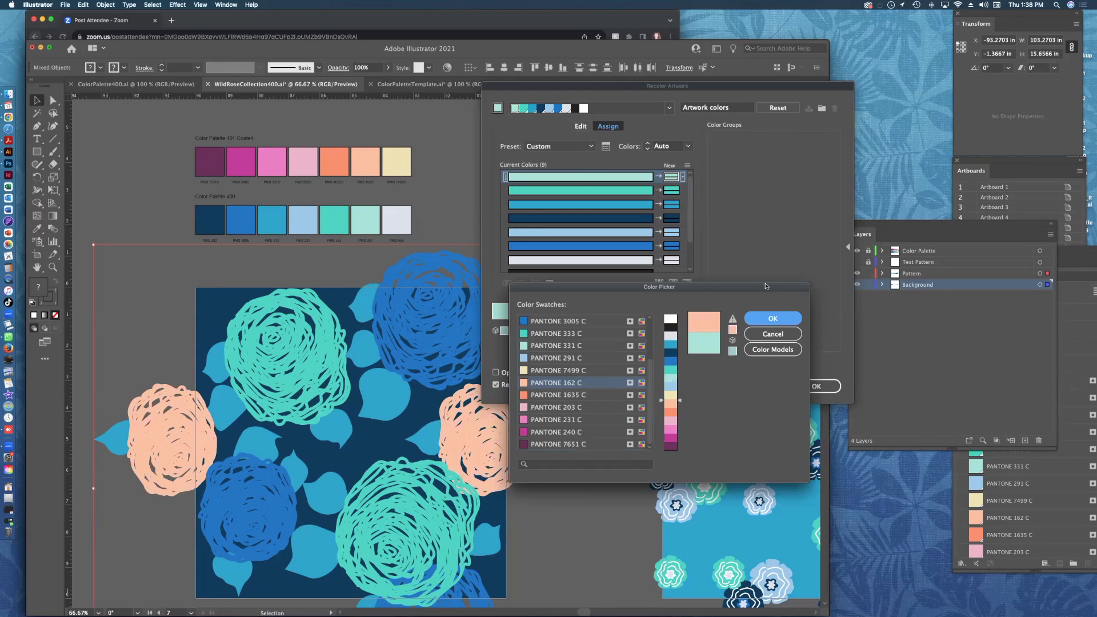
Replace the turquoise artwork color with the PANTONE 1635 C swatch.
left_click(671, 191)
double_click(671, 190)
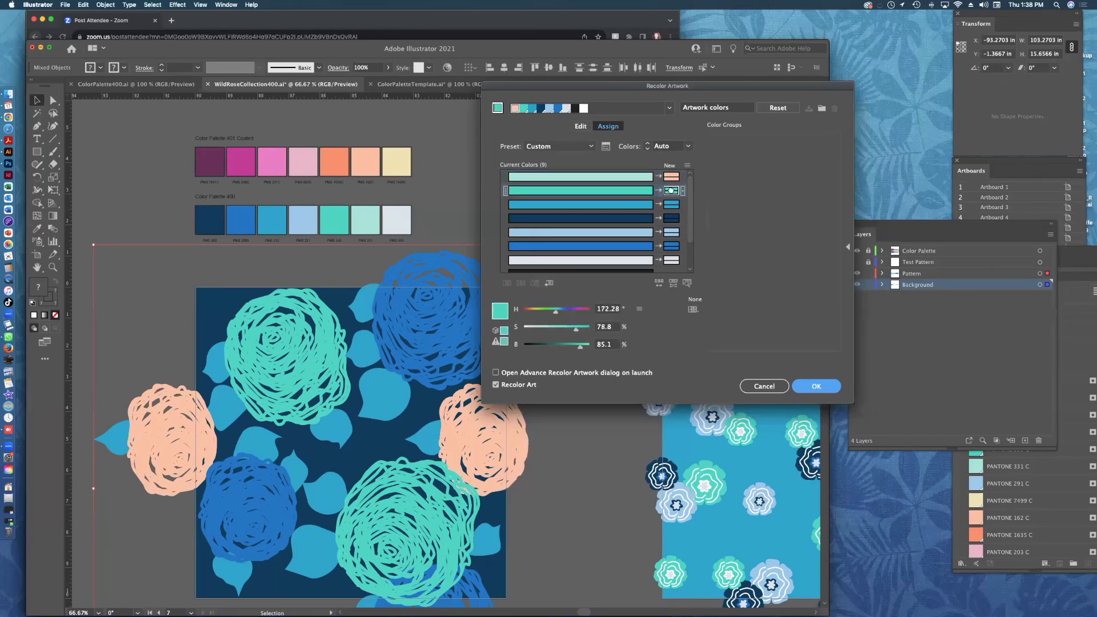
left_click(772, 349)
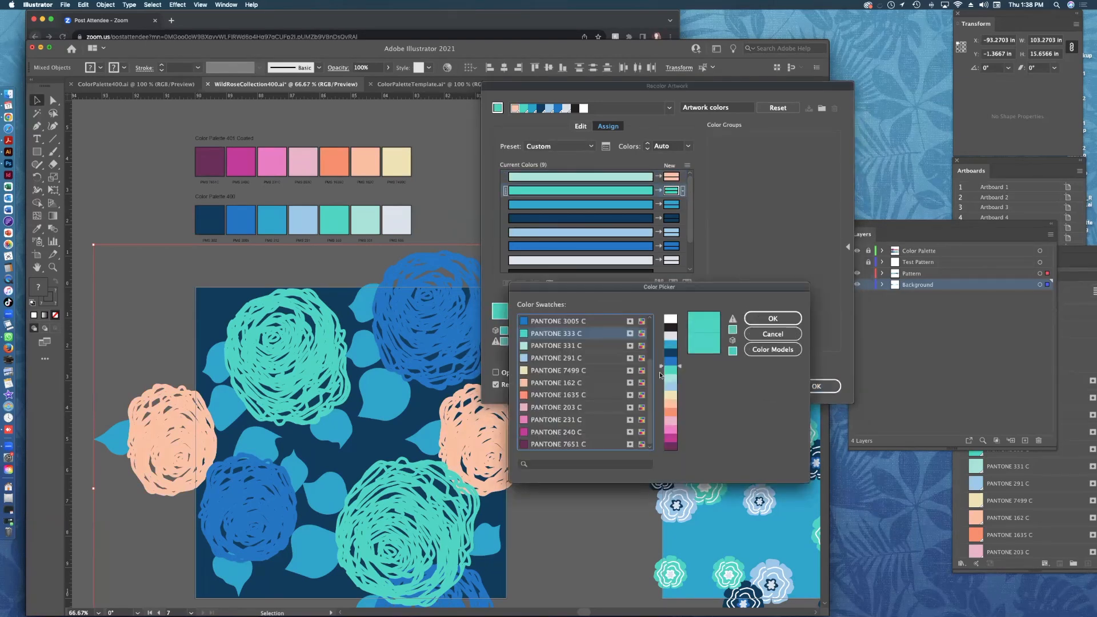
left_click(570, 395)
left_click(774, 319)
Replace the bright cyan-blue artwork color with the PANTONE 231 C swatch.
left_click(673, 206)
double_click(673, 206)
left_click(772, 348)
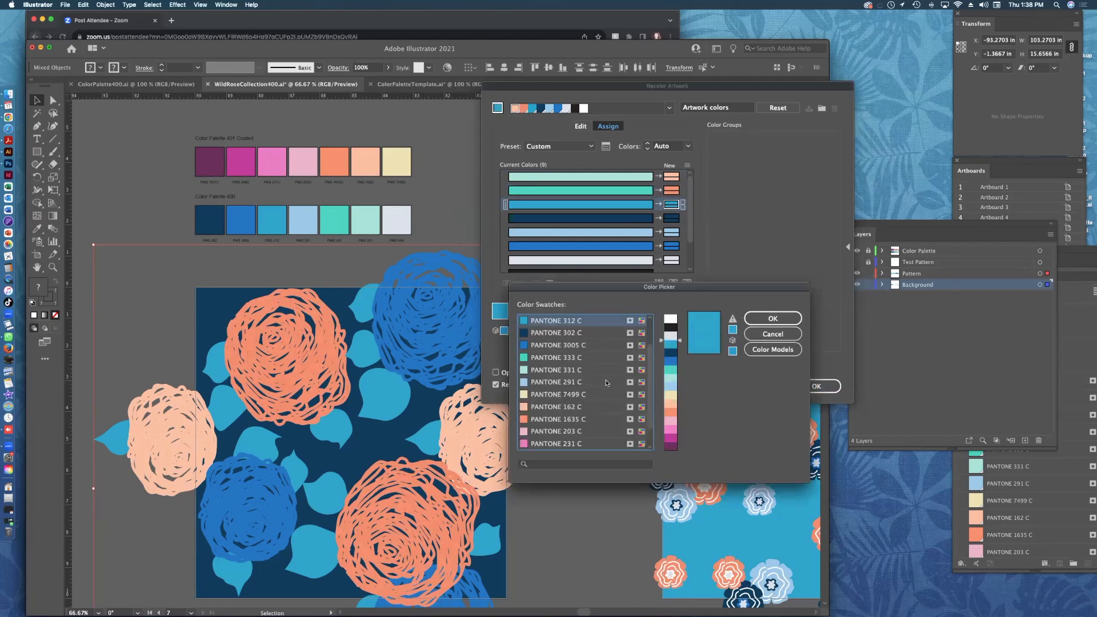
left_click(583, 442)
left_click(772, 318)
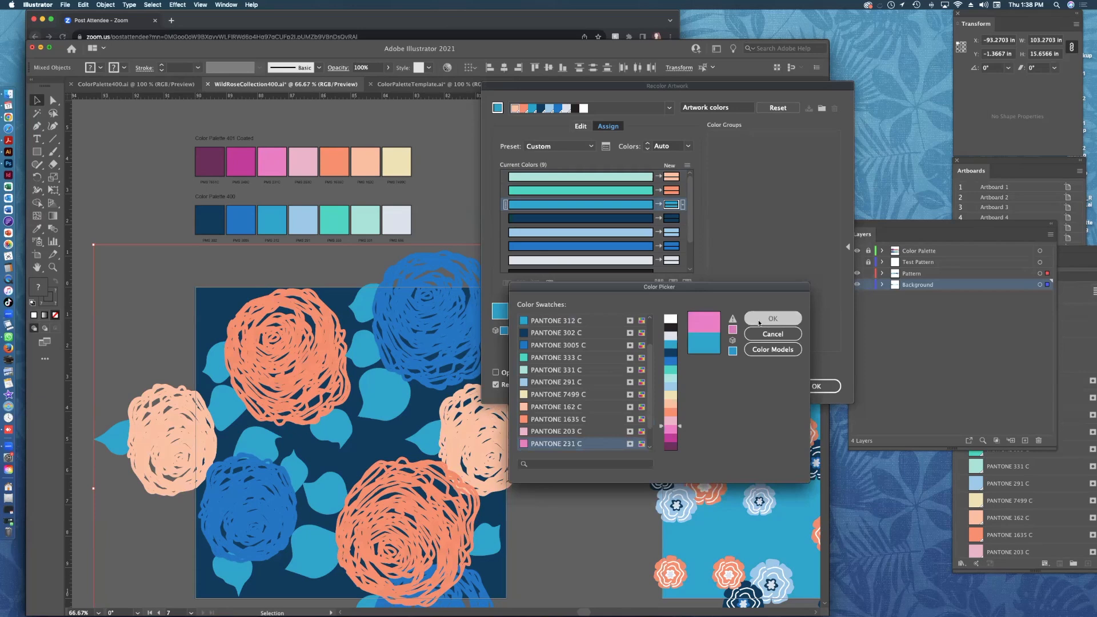
Replace the dark navy artwork color with the PANTONE 7651 C swatch.
left_click(672, 219)
double_click(672, 219)
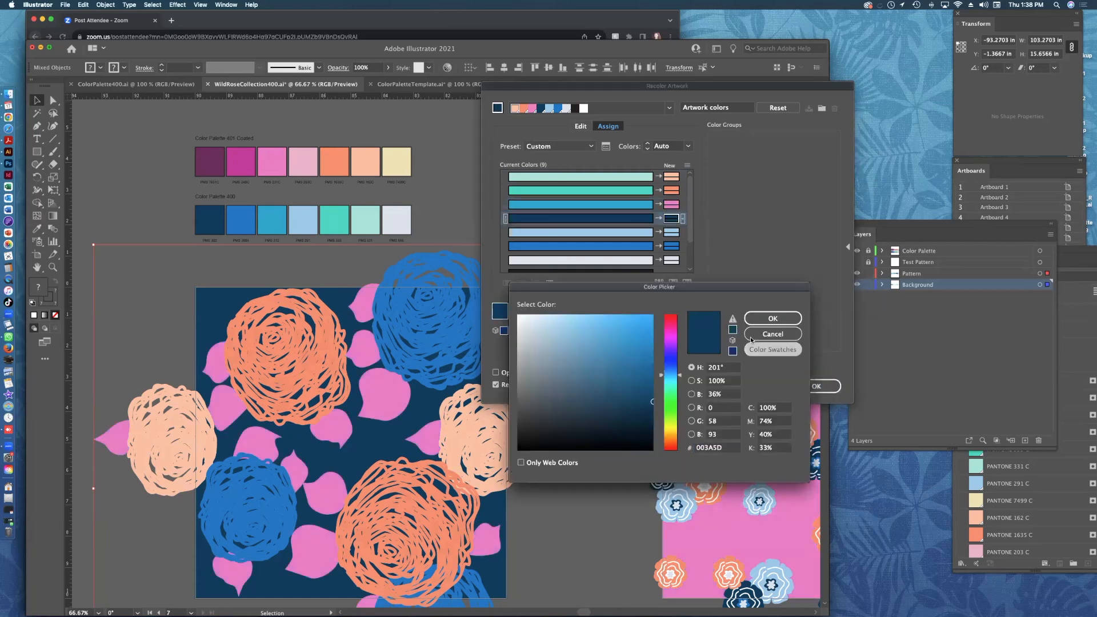
left_click(772, 349)
scroll(651, 408, "down", 1)
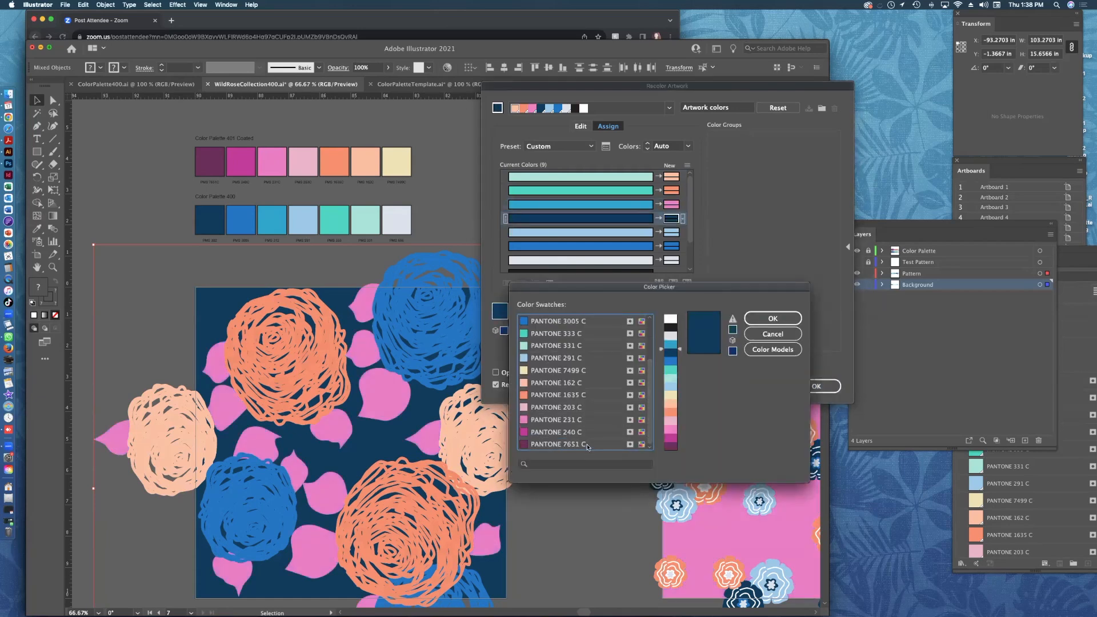
left_click(557, 444)
left_click(772, 319)
Replace the light blue artwork color with the PANTONE 203 C swatch.
left_click(672, 232)
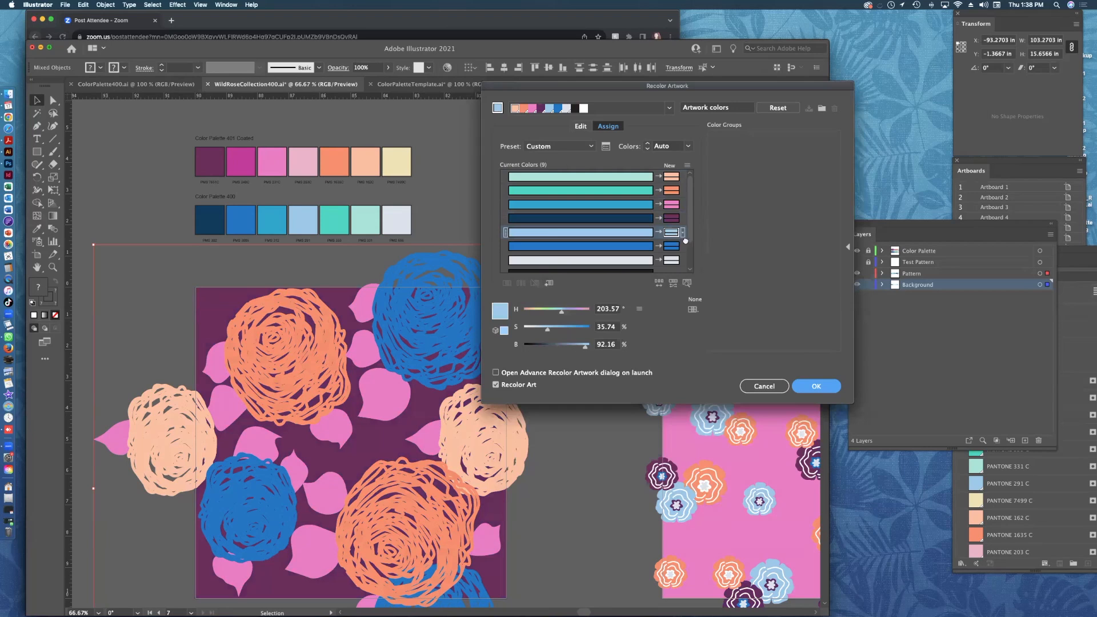
double_click(672, 232)
left_click(772, 348)
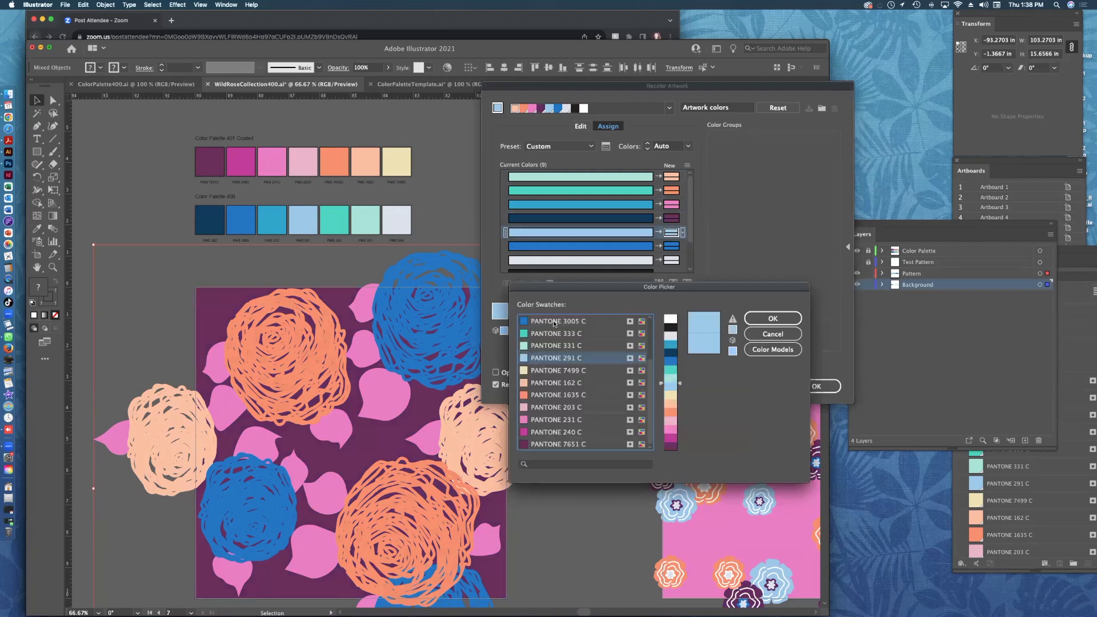
left_click(582, 409)
left_click(772, 318)
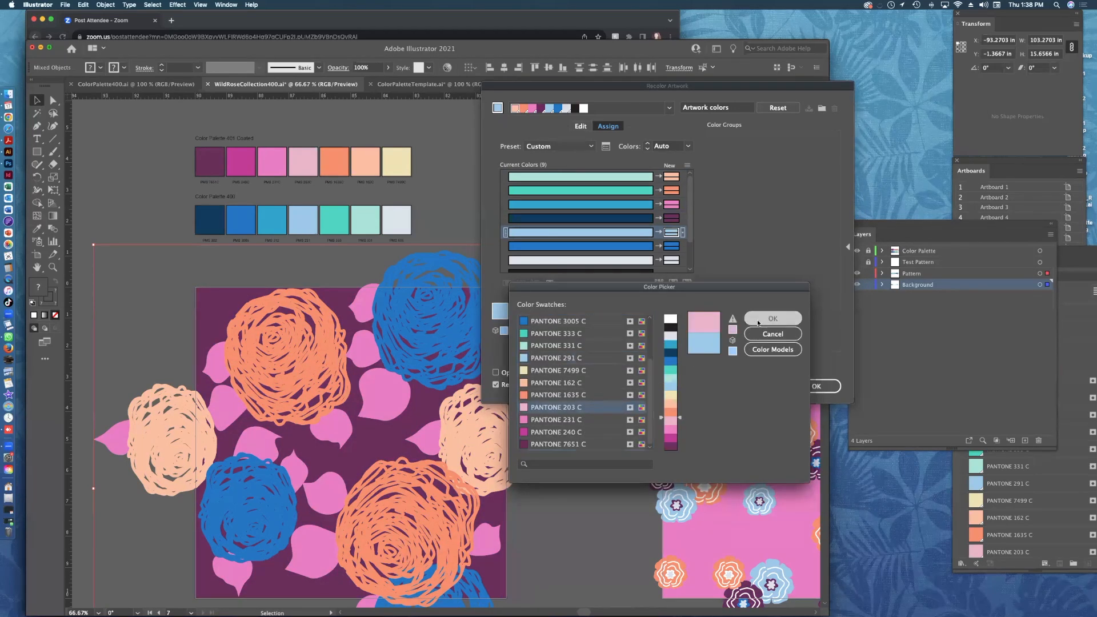
Replace the royal blue artwork color with the PANTONE 240 C swatch.
left_click(670, 246)
double_click(670, 246)
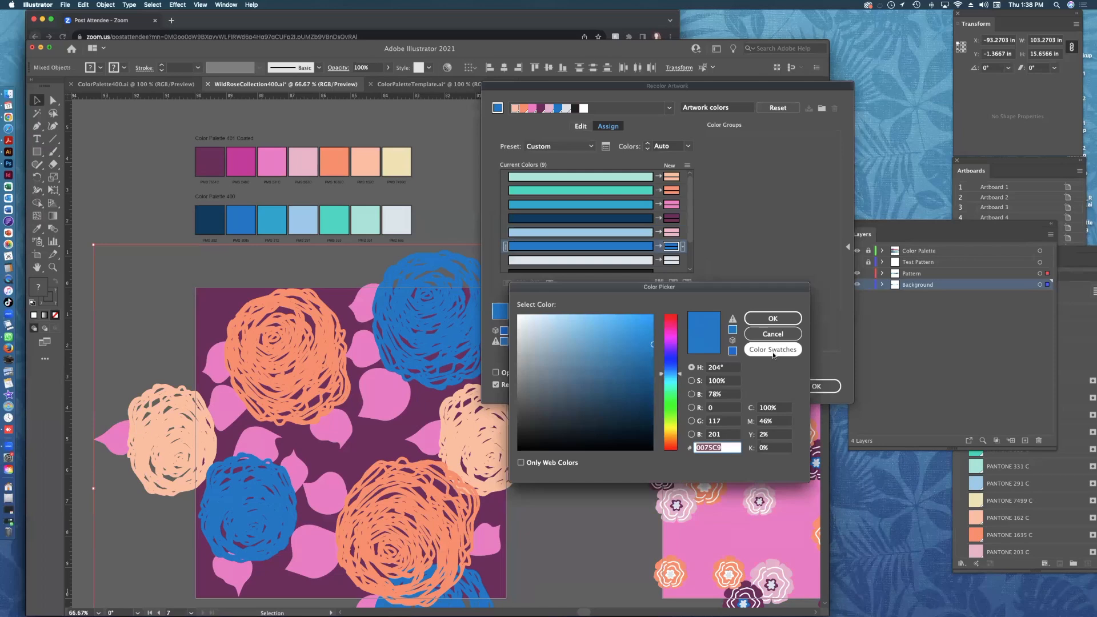
left_click(772, 349)
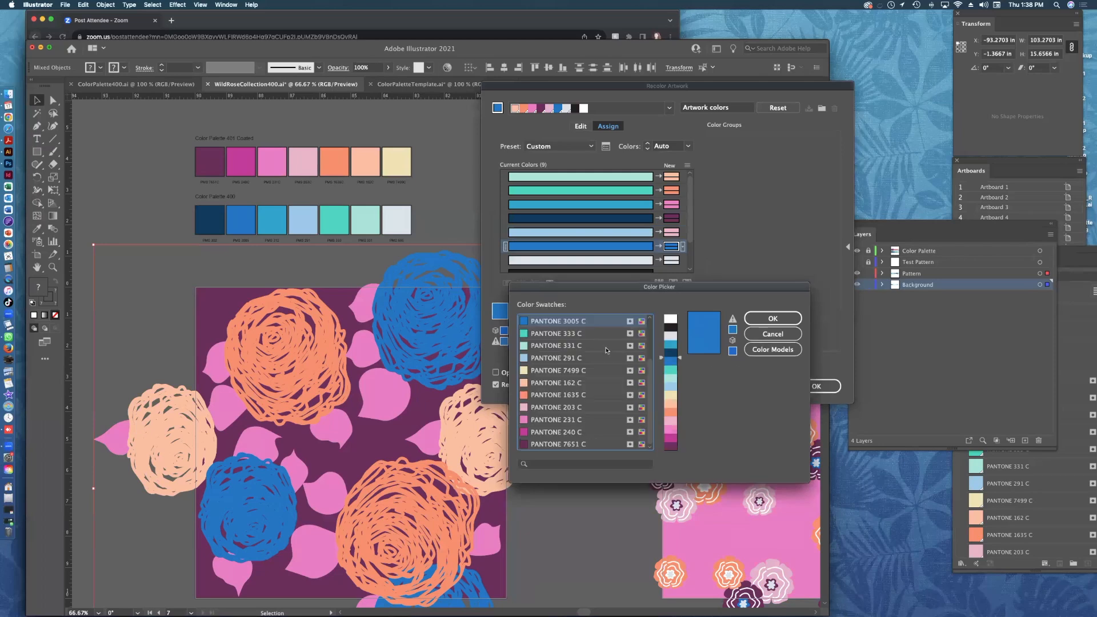
left_click(582, 431)
left_click(773, 318)
Replace the pale grey artwork color with the PANTONE 7499 C swatch and apply the recoloring to the selected artwork.
left_click(671, 261)
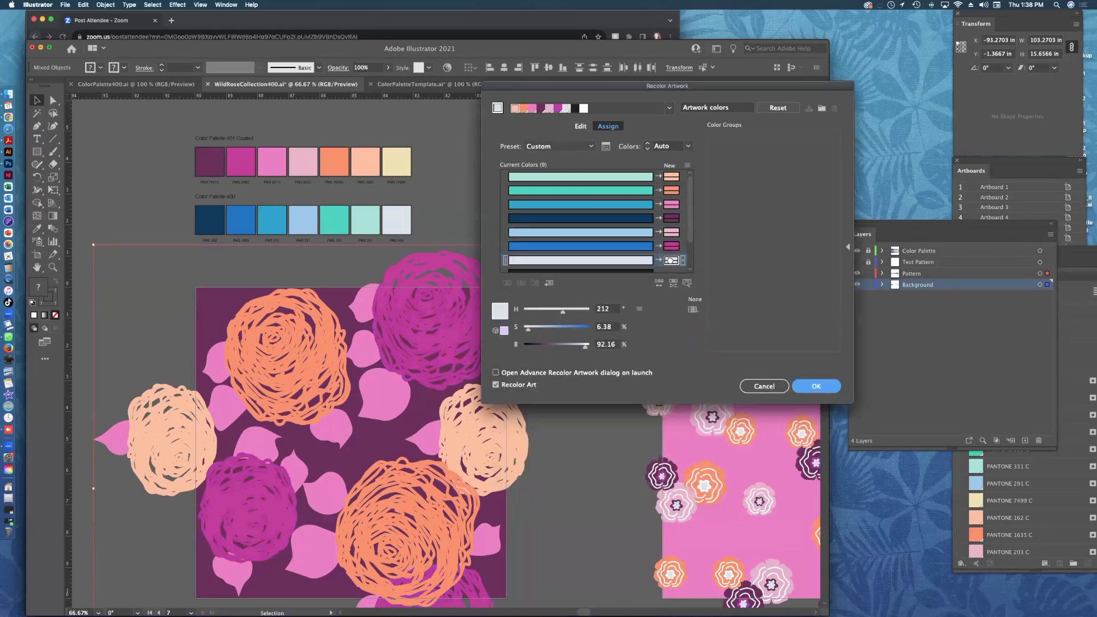
double_click(671, 260)
left_click(772, 349)
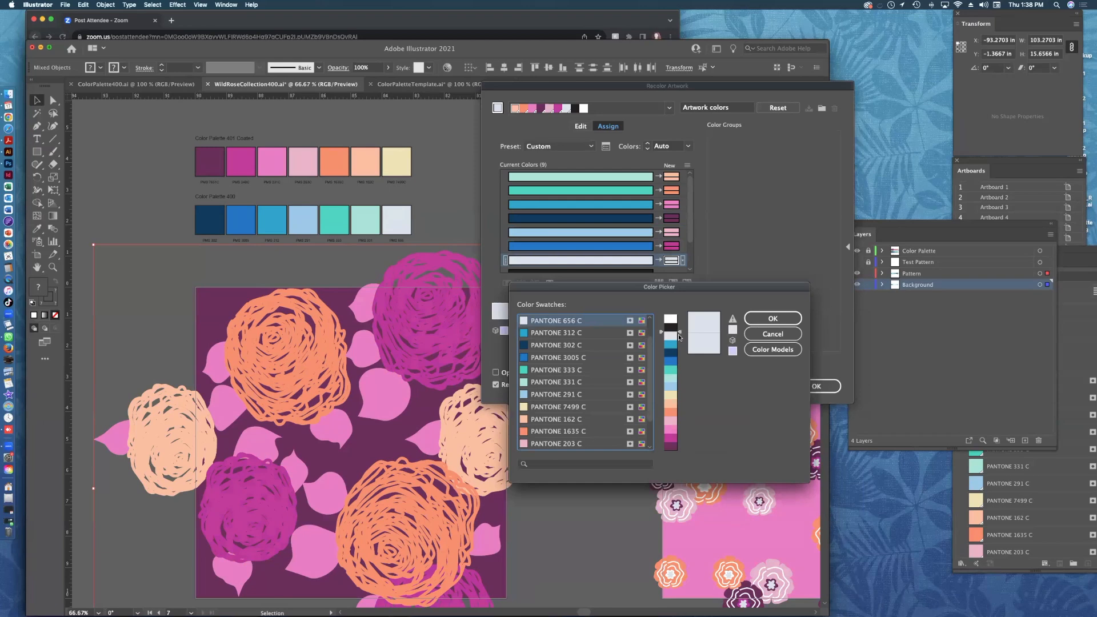
scroll(648, 400, "down", 3)
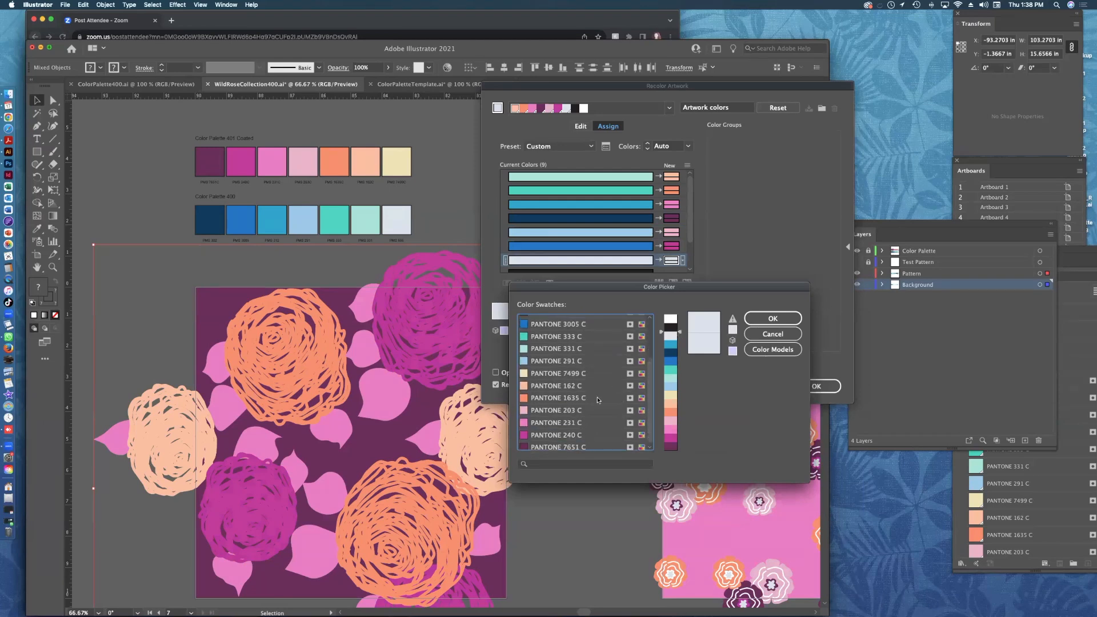
left_click(583, 374)
left_click(772, 318)
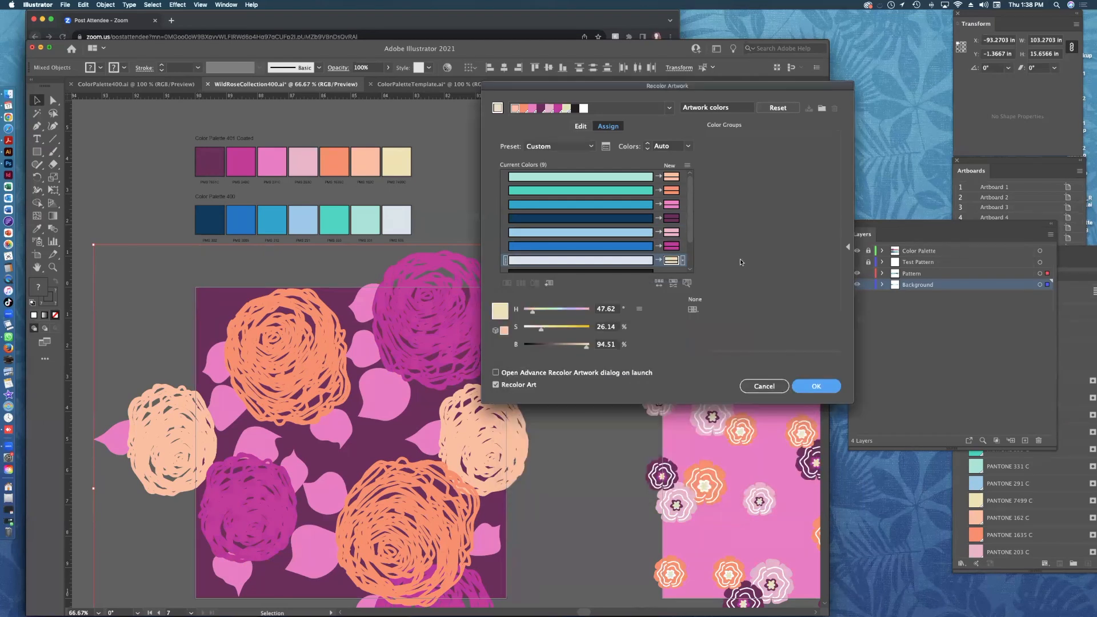
left_click_drag(690, 231, 691, 165)
left_click(817, 386)
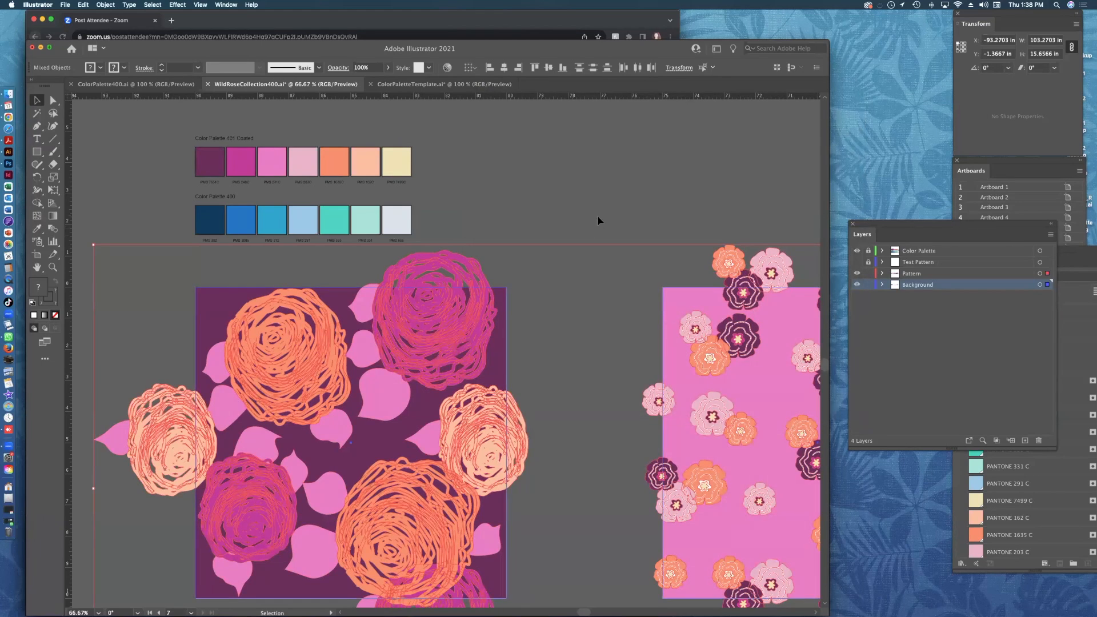
Deselect the recolored artwork, lock the Pattern and Background layers, and unlock and activate the Color Palette layer.
left_click(603, 216)
key("super+minus")
key("super+minus")
key("super+minus")
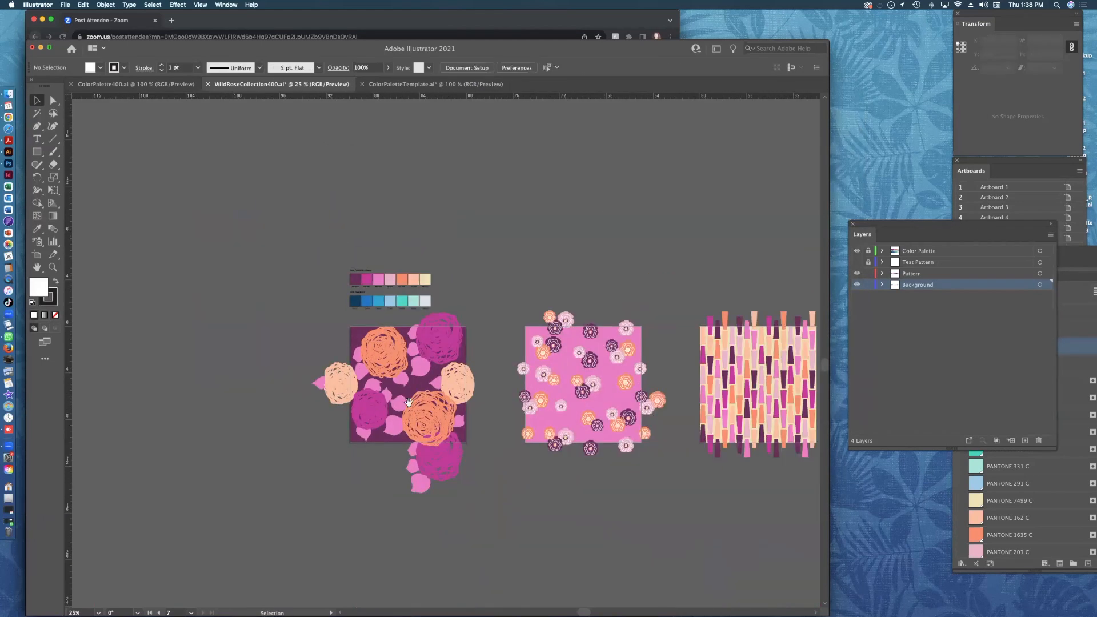
scroll(409, 401, "right", 10)
left_click_drag(171, 510, 549, 501)
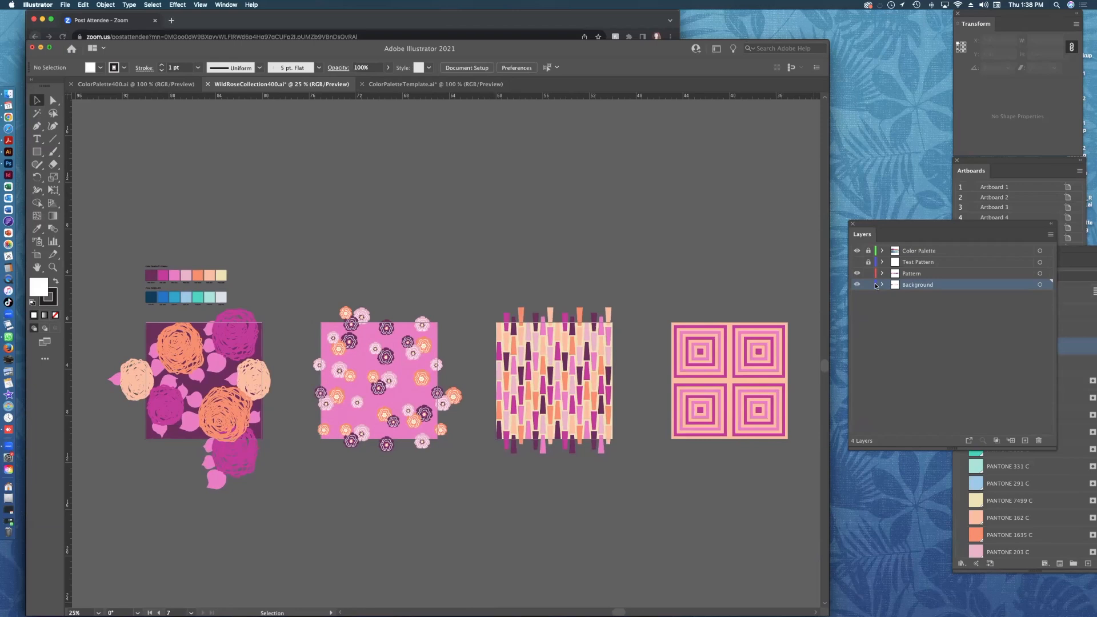
left_click_drag(868, 273, 868, 285)
left_click(869, 251)
left_click(923, 250)
Arrange the Layers and Swatches panels together with the swatches as a small list, and try selecting all unused swatches.
left_click_drag(938, 220, 815, 22)
left_click_drag(986, 247, 891, 241)
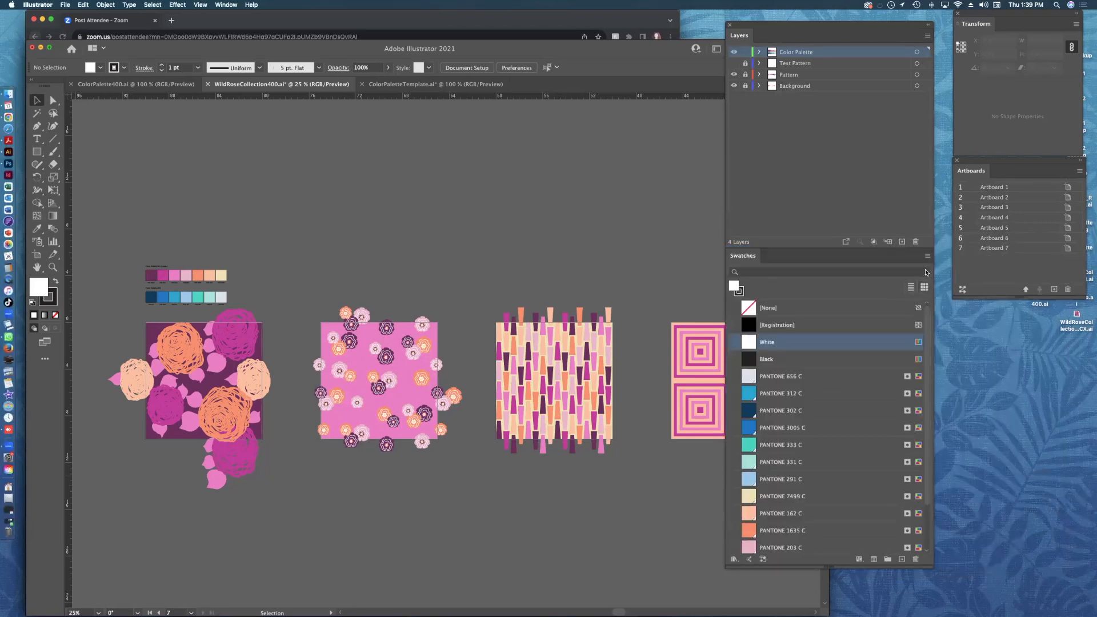
left_click(910, 286)
left_click(926, 255)
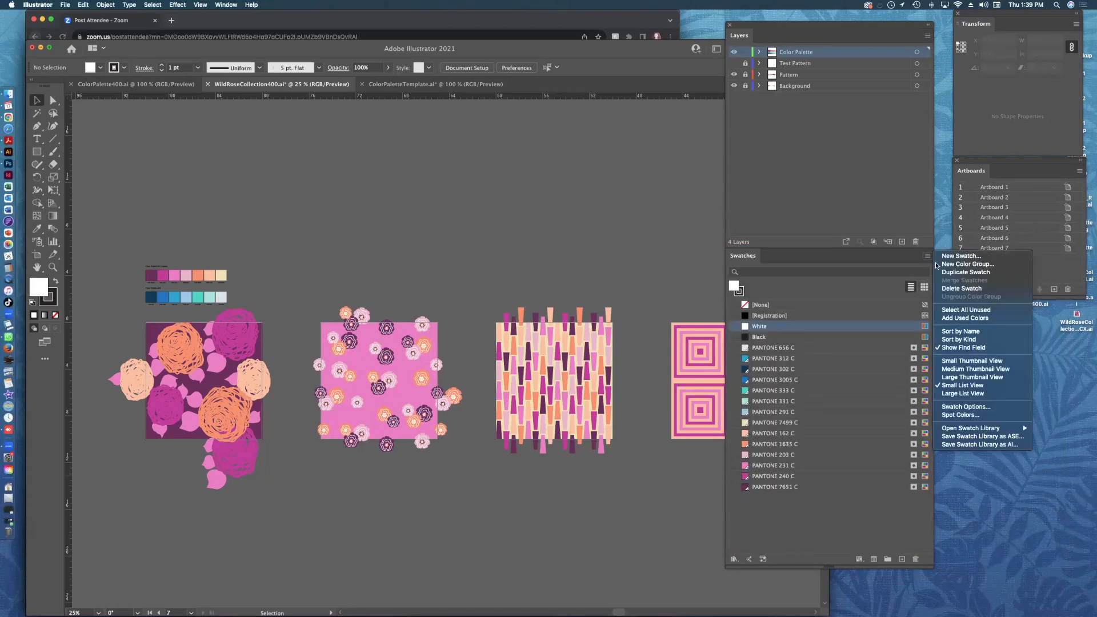
left_click(965, 309)
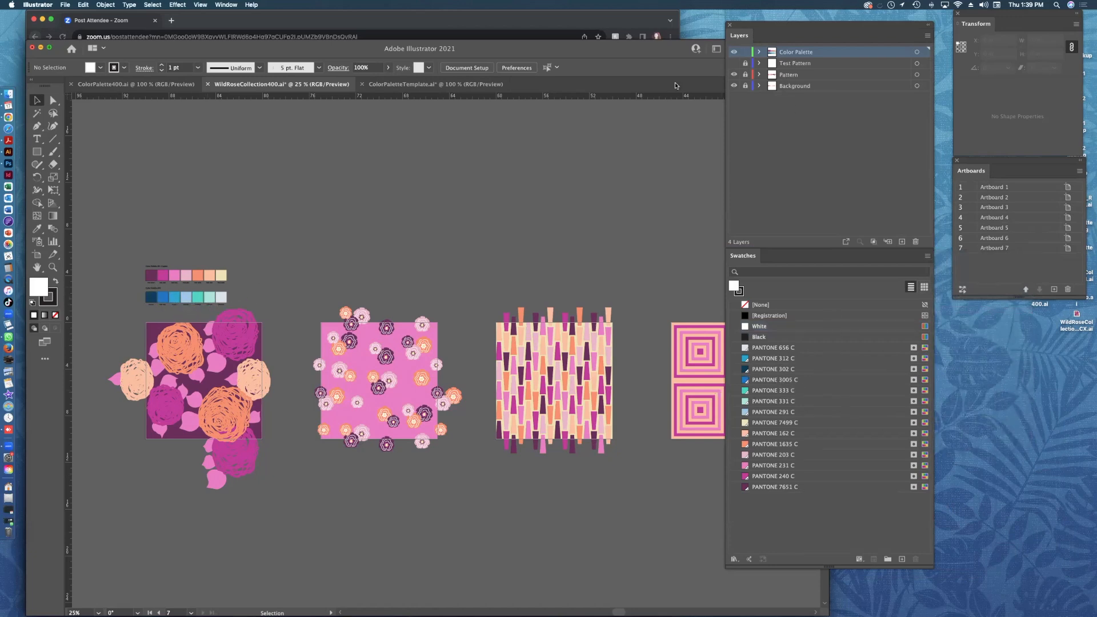
Delete the Color Palette 400 row and move the Color Palette 401 Coated row to Y -3 in relative to Artboard 1.
left_click(220, 303)
key("Delete")
left_click_drag(130, 245, 271, 279)
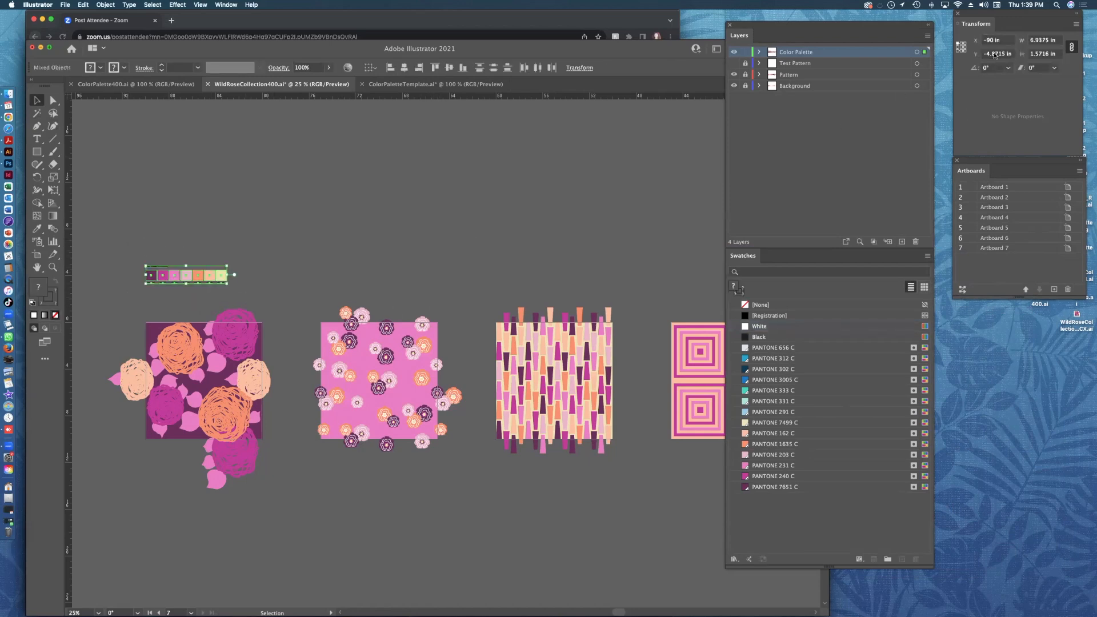
left_click(1003, 186)
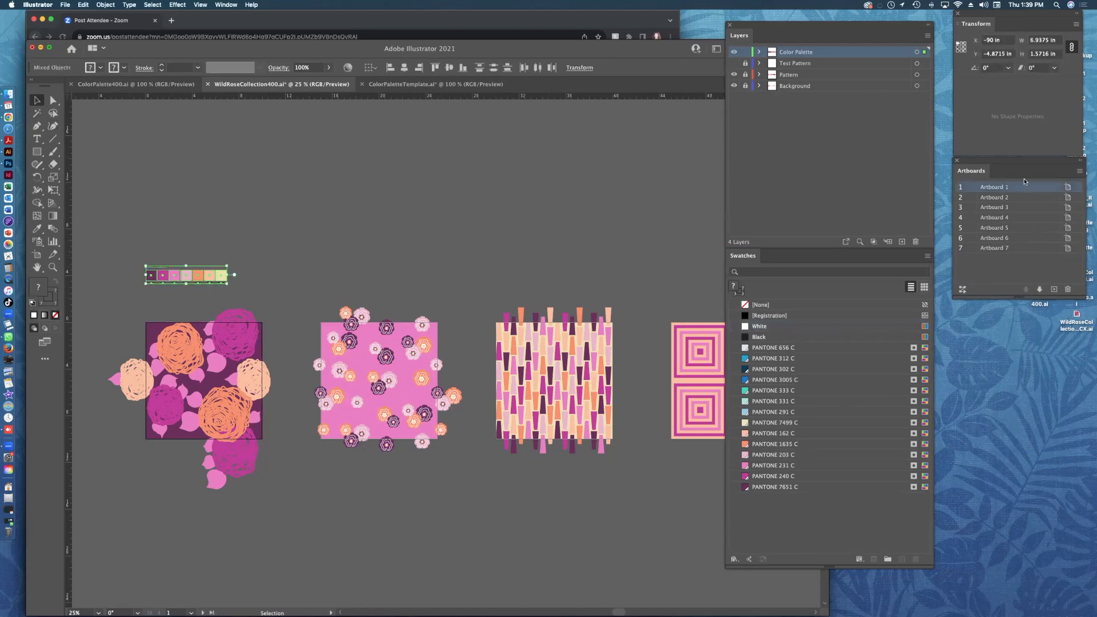
double_click(1004, 55)
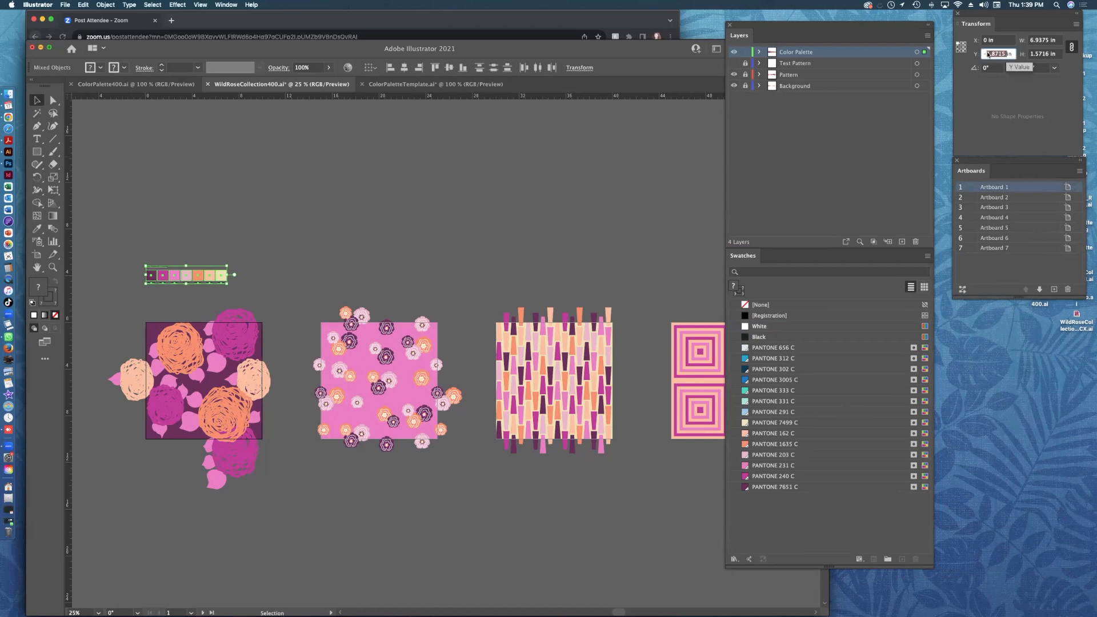
type("-3")
key("Return")
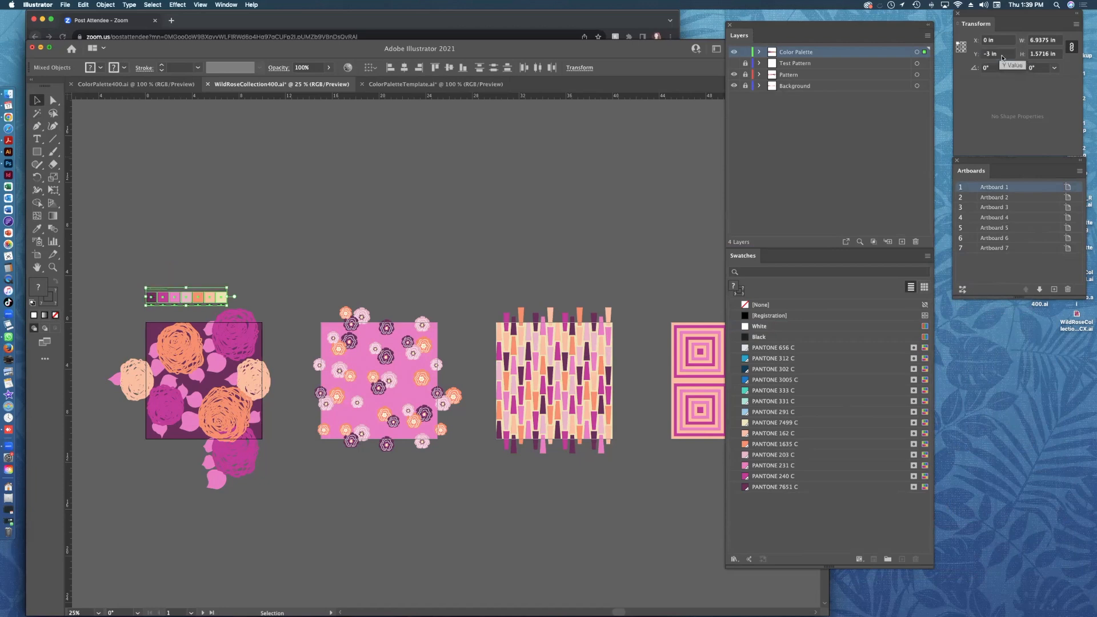
left_click(465, 218)
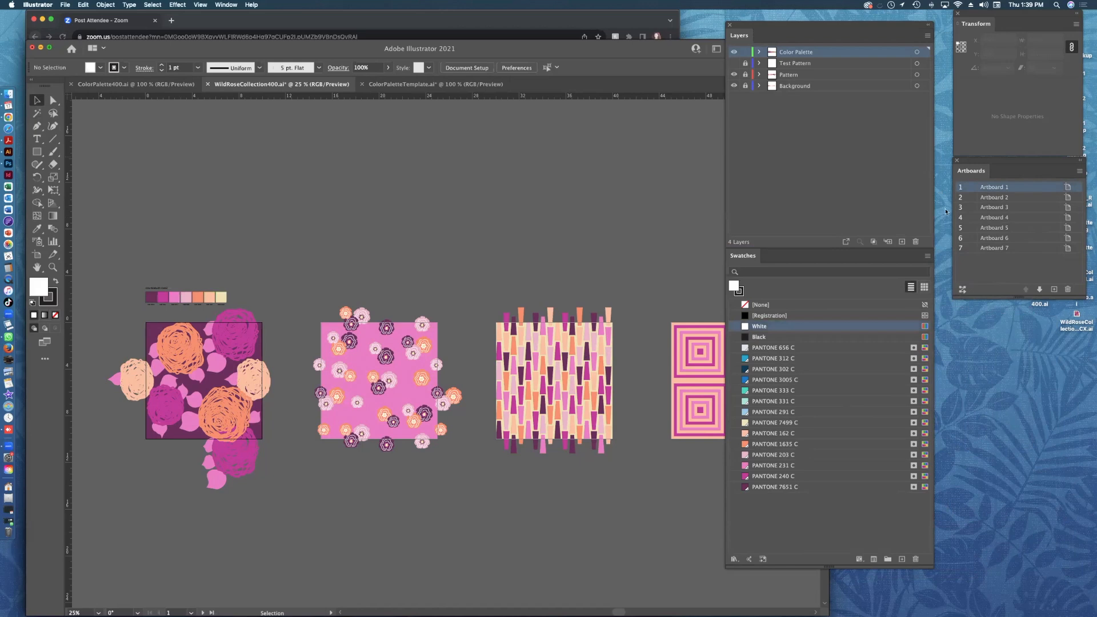
Select all unused swatches and delete them from the document.
left_click(927, 257)
left_click(960, 309)
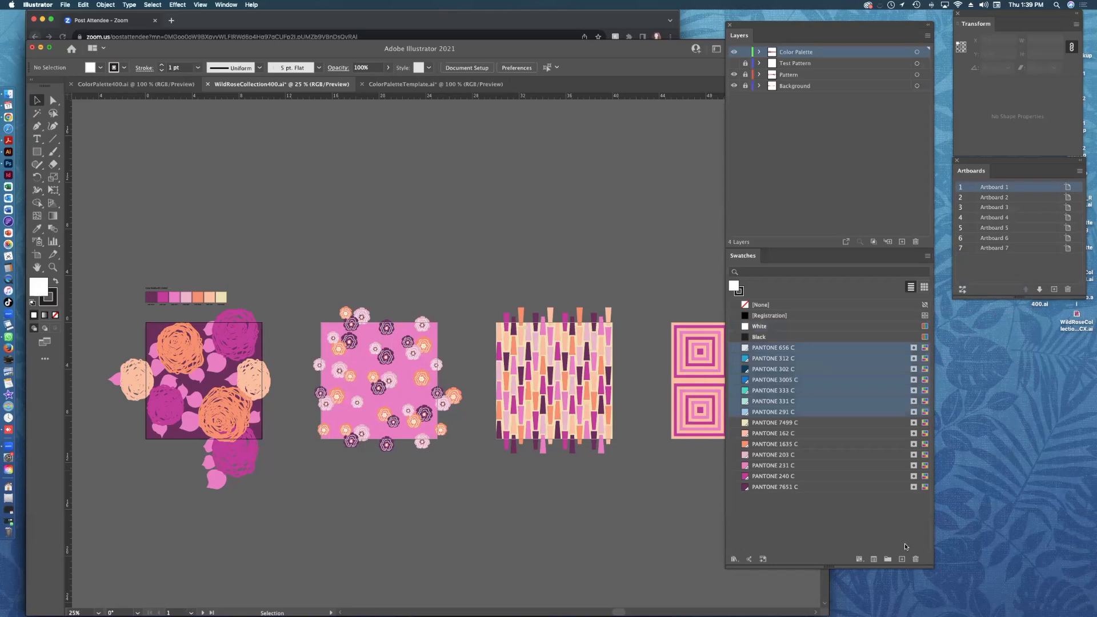
left_click(914, 561)
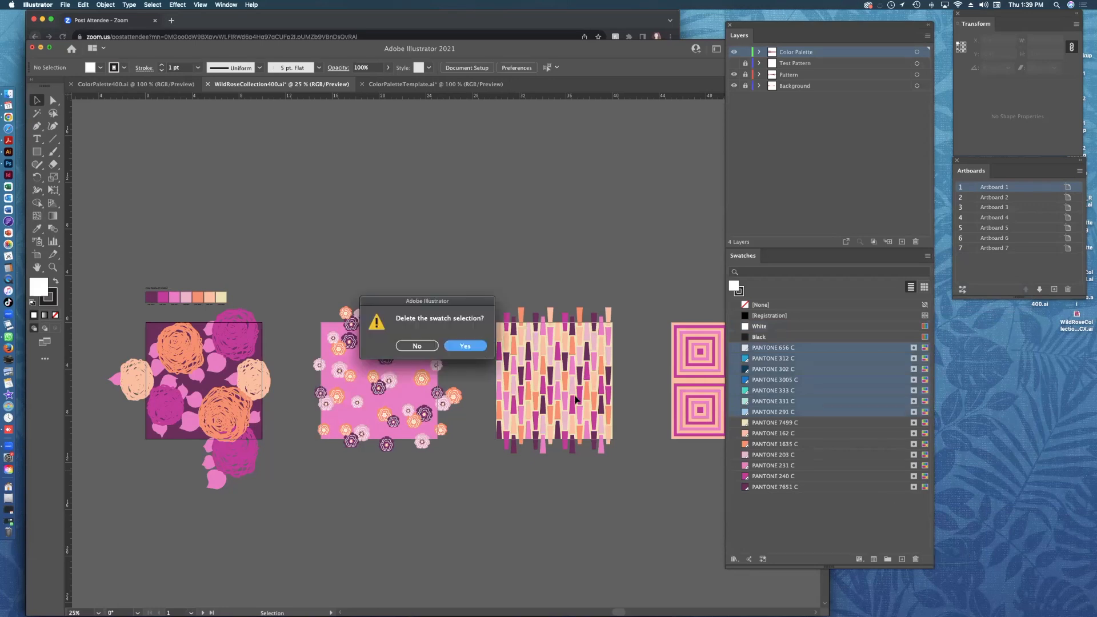
key("Return")
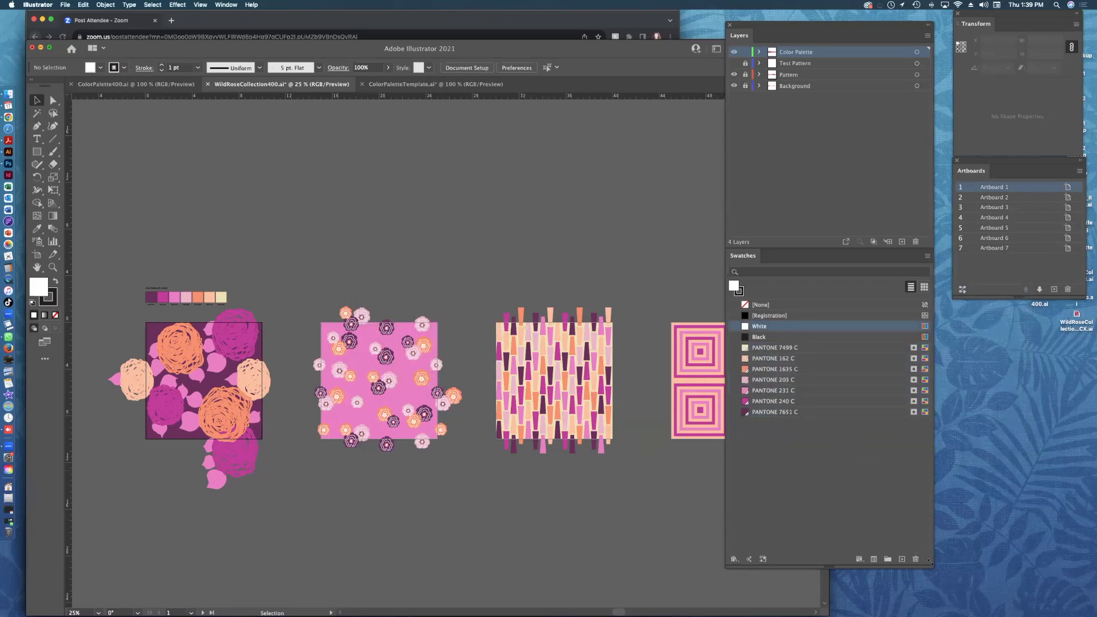
Shorten the Swatches panel, move it clear of the artwork, and reposition the document window so the fourth pattern is fully visible.
left_click_drag(930, 562, 924, 451)
left_click_drag(768, 257, 873, 348)
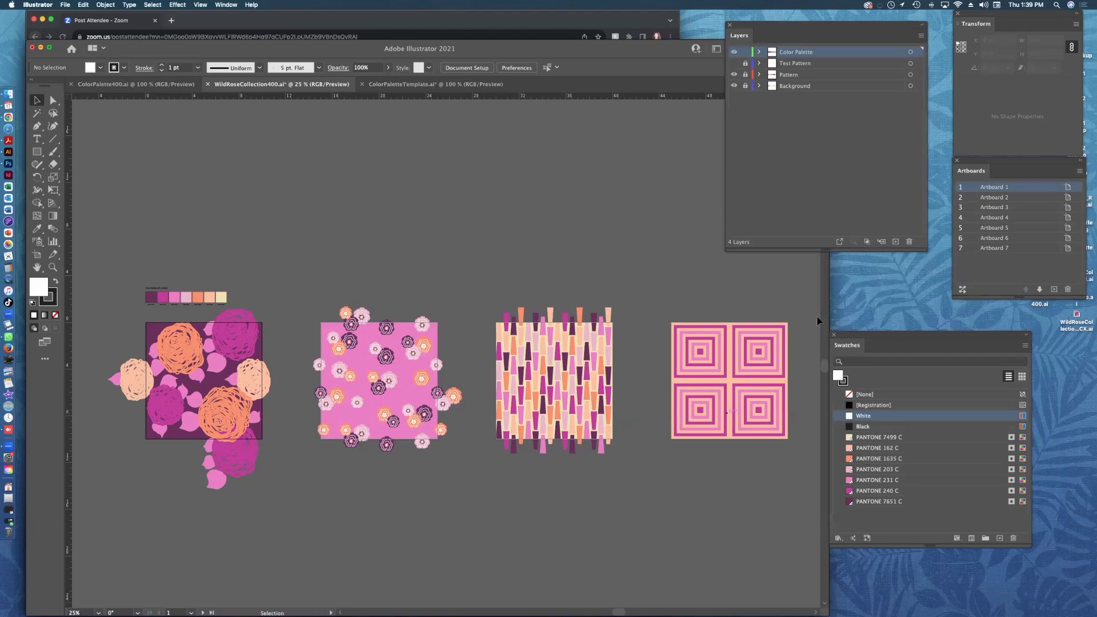
left_click_drag(280, 49, 280, 26)
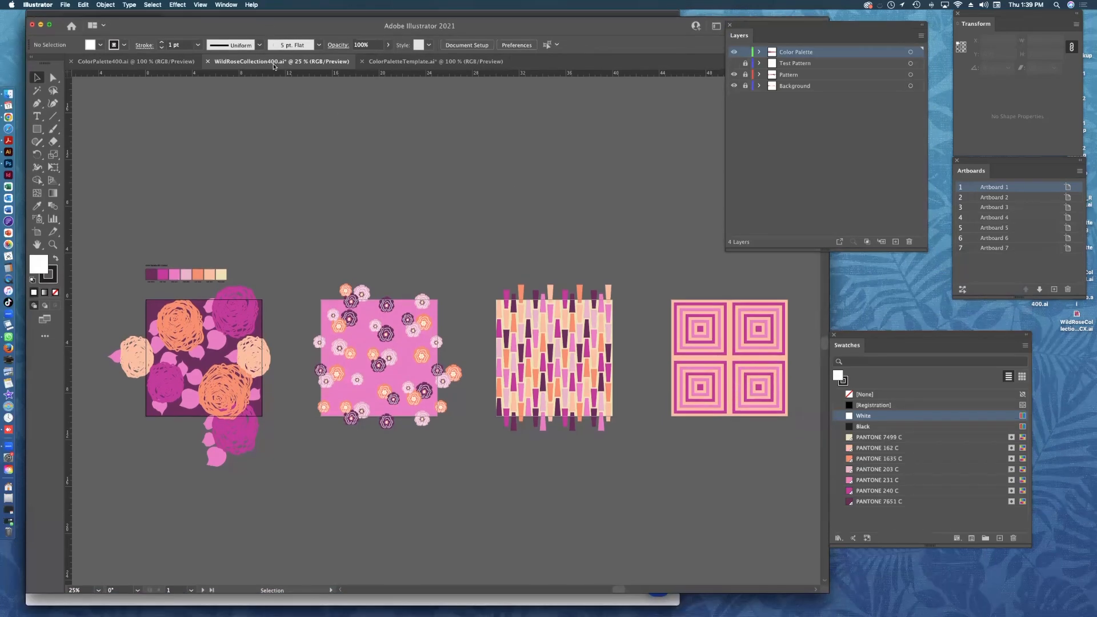
Save the recolored document on the computer's Desktop as WildRoseCollection401.ai, replacing the existing file and keeping the Illustrator 2020 version options.
left_click(72, 10)
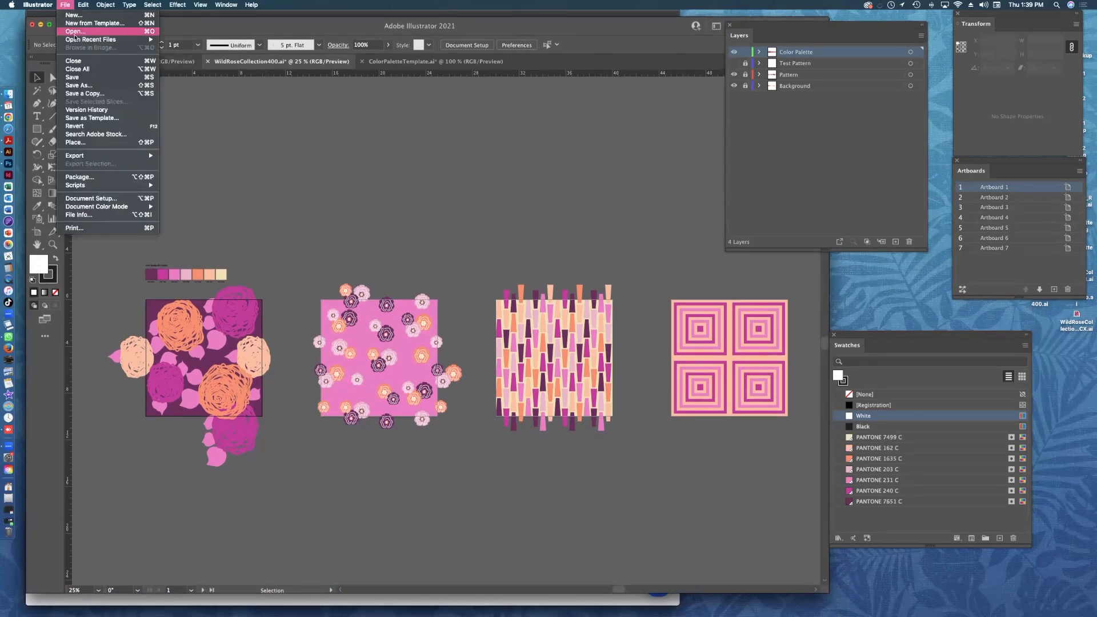
left_click(96, 93)
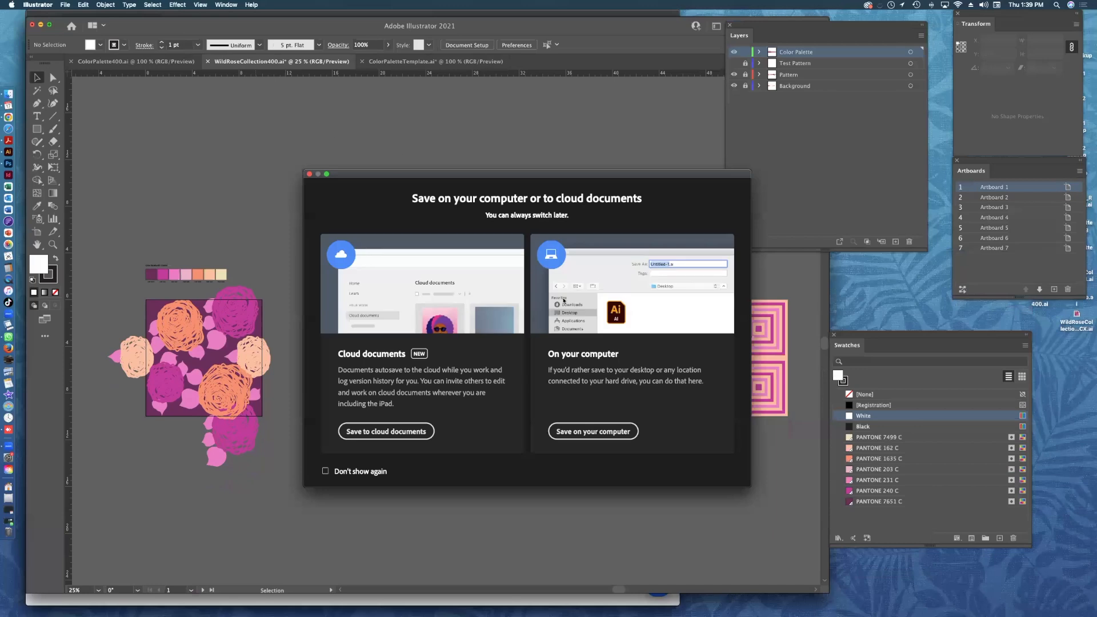
left_click(592, 431)
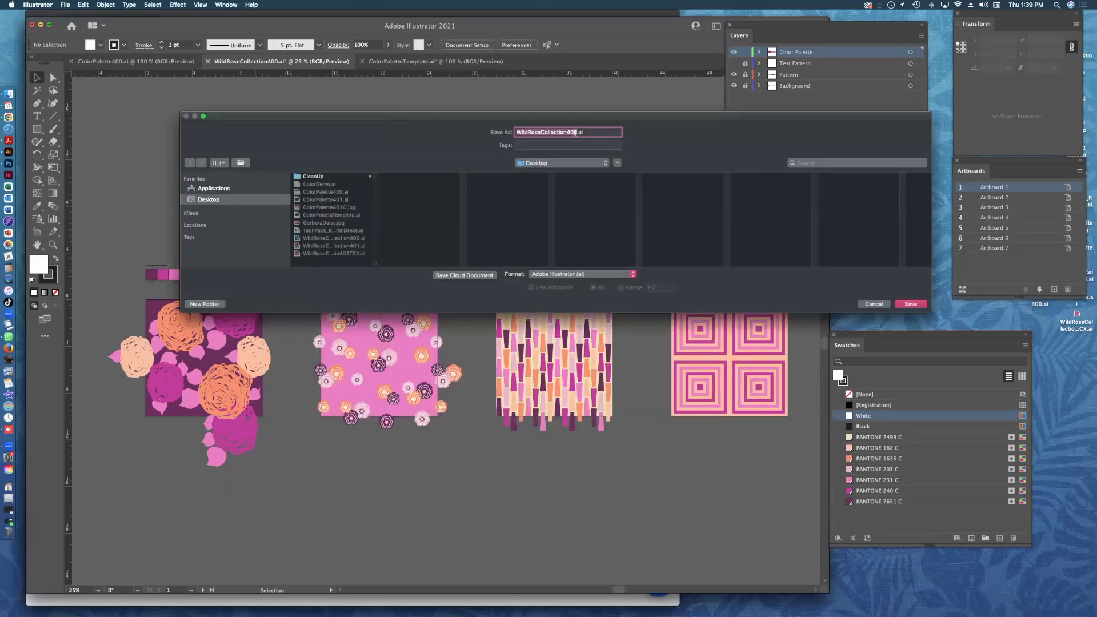
key("Right")
left_click(896, 307)
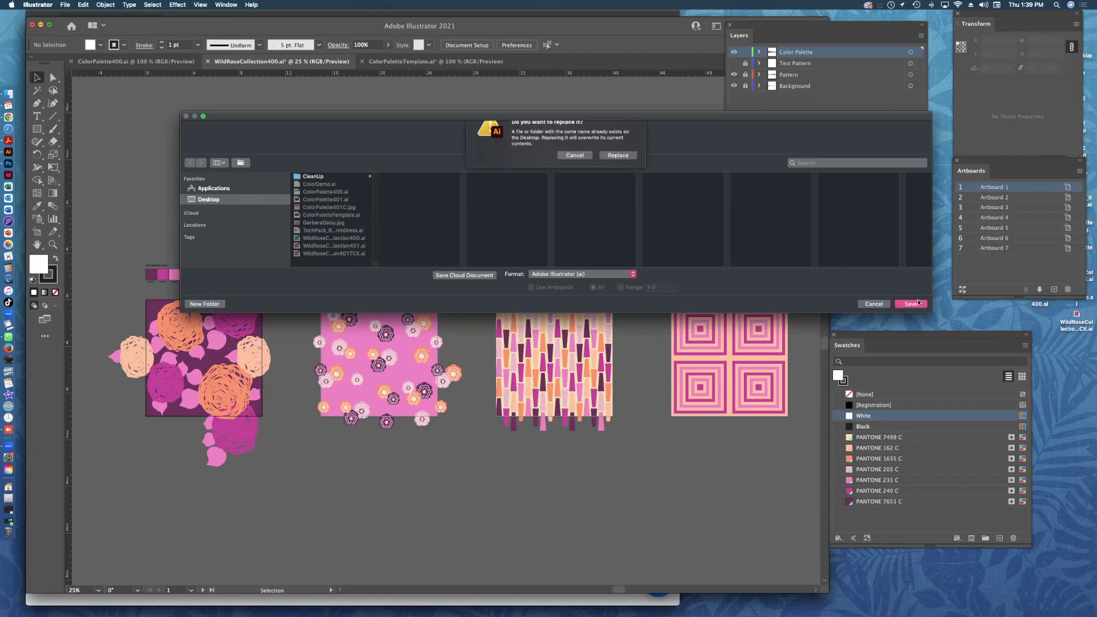
left_click(623, 172)
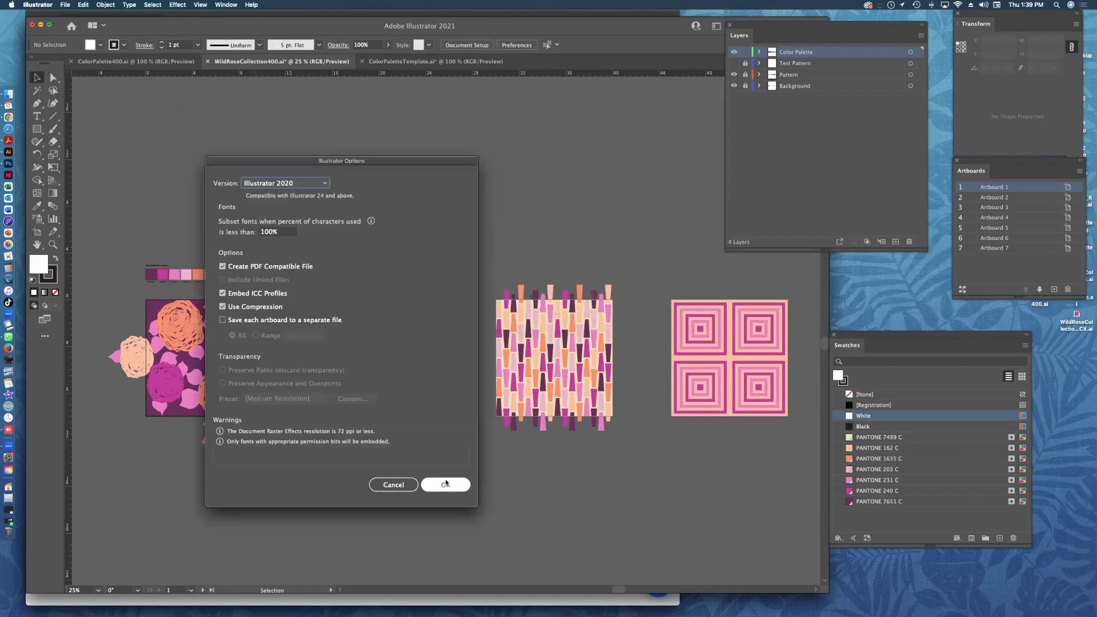
left_click(446, 483)
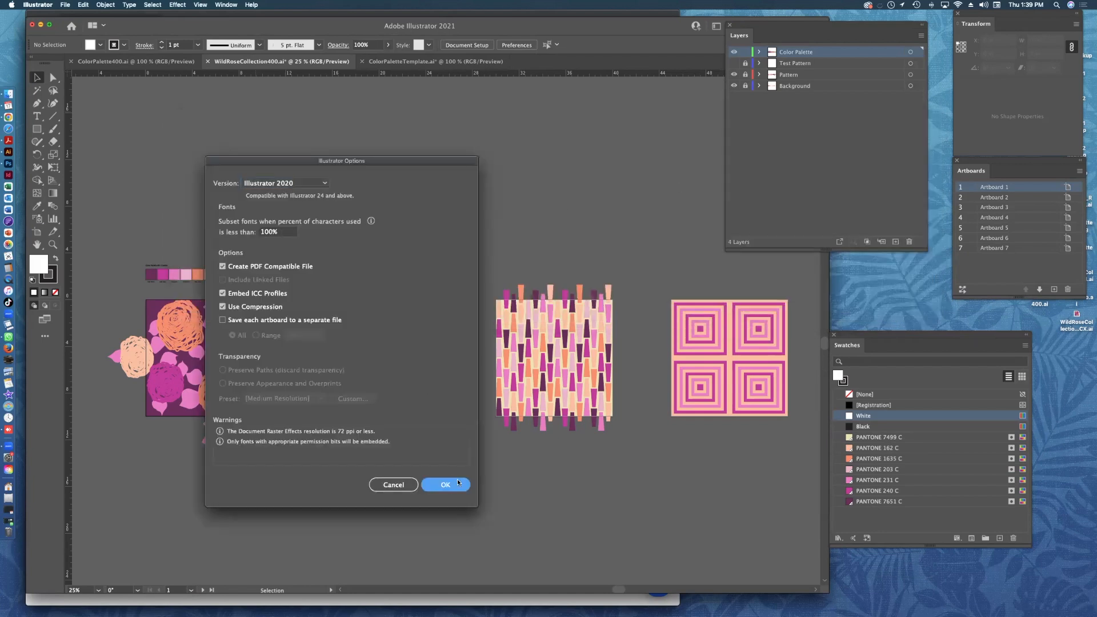
Switch to the Finder desktop and open the original WildRoseCollection400.ai file.
left_click(921, 268)
double_click(1038, 217)
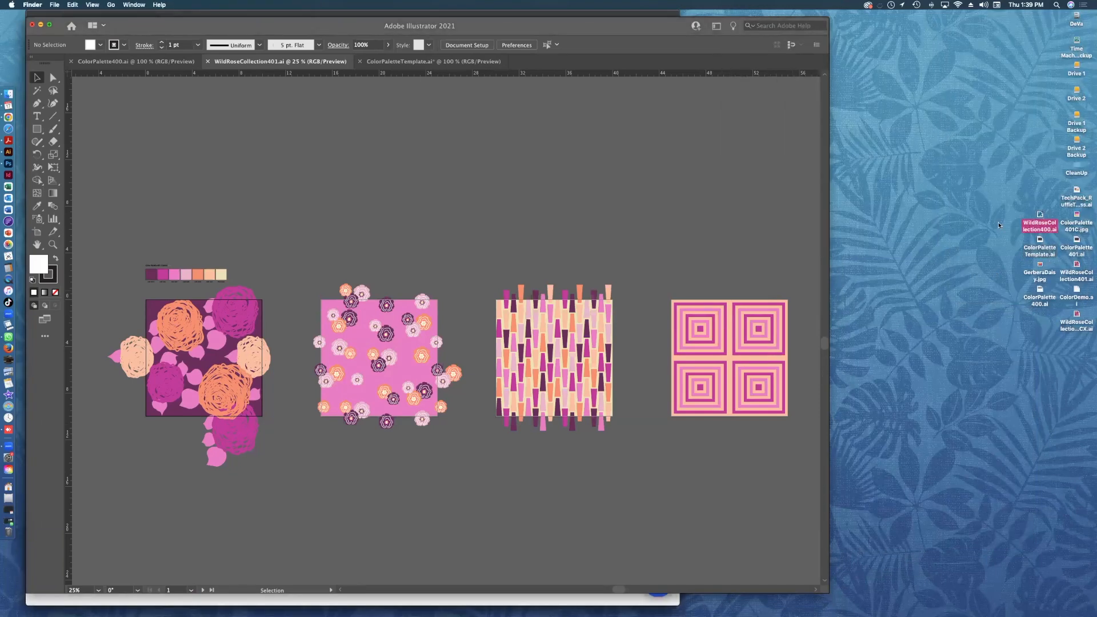
scroll(326, 120, "up", 3)
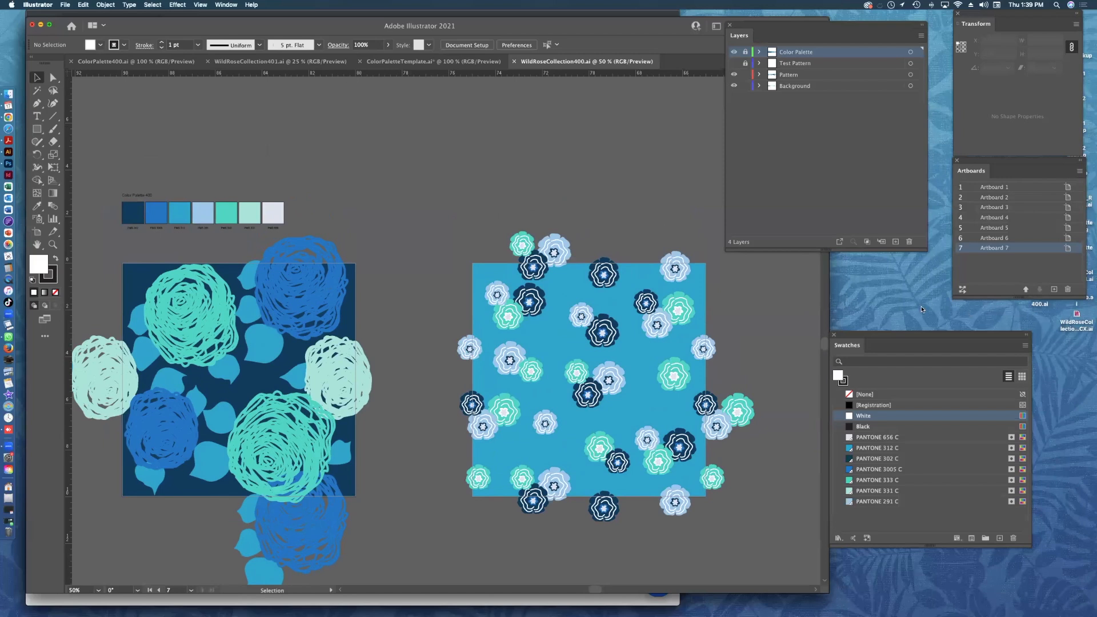
left_click(1077, 240)
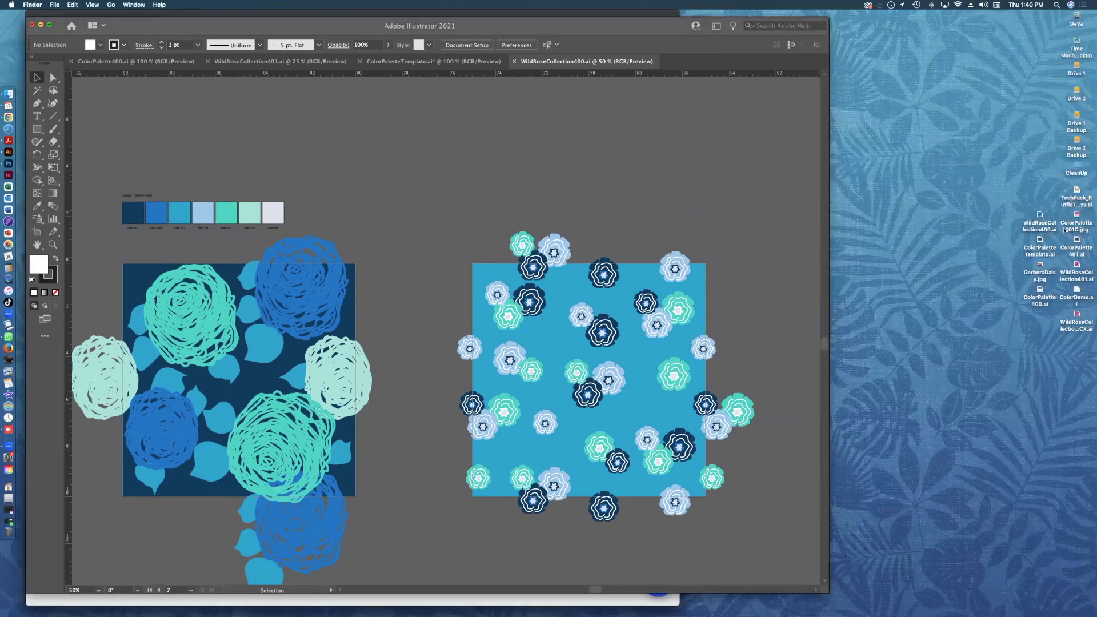
double_click(1039, 217)
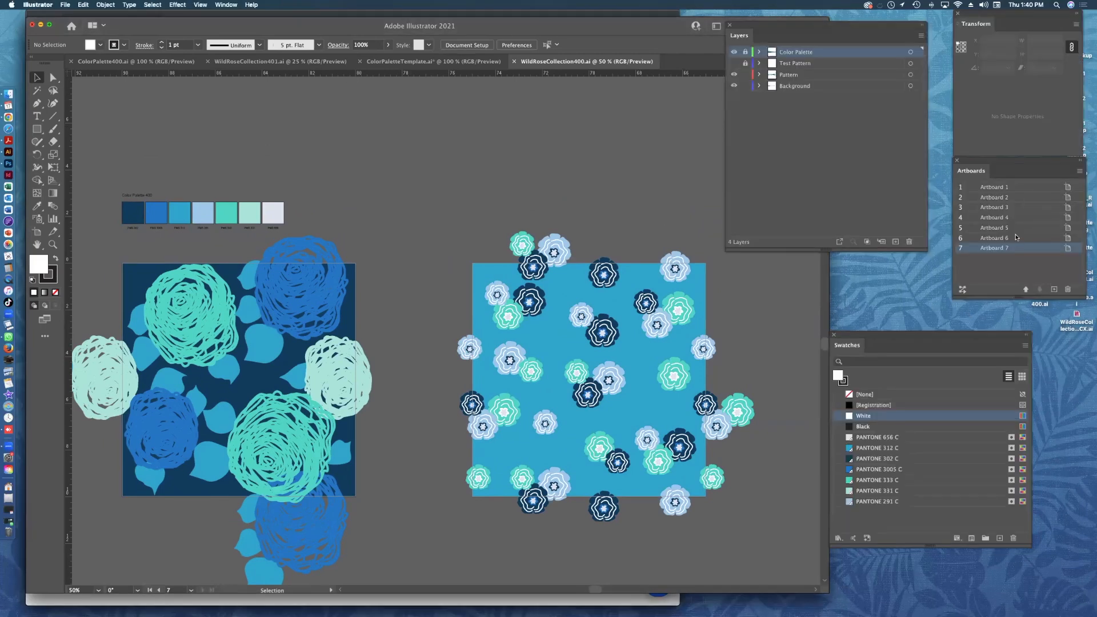
Compare the ColorPalette400.ai palette with the WildRoseCollection400.ai document, ending on the palette document.
double_click(1031, 301)
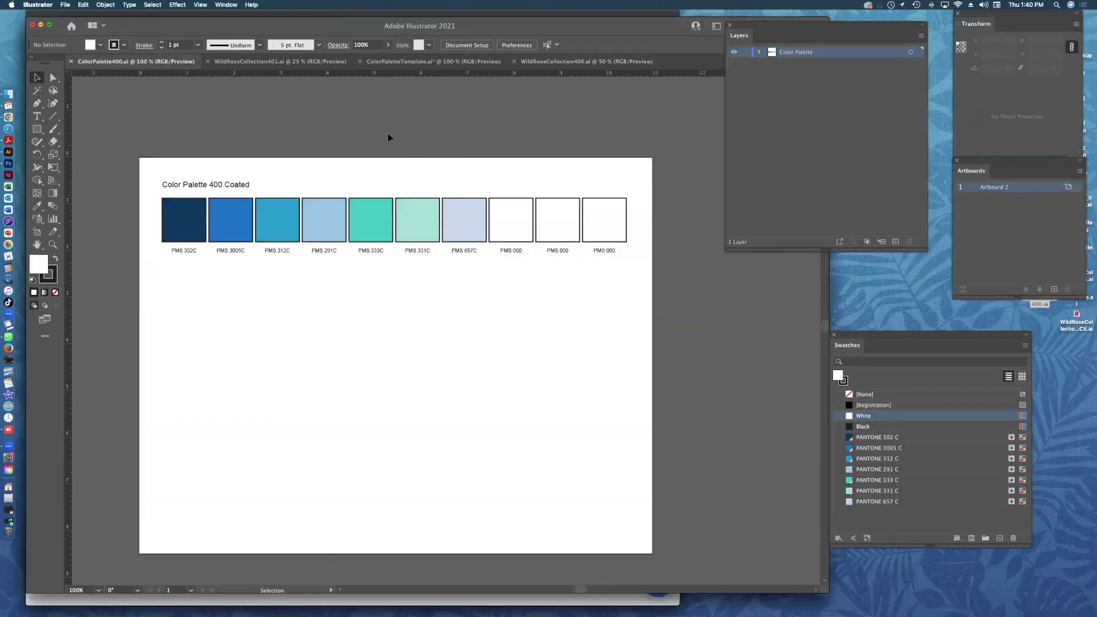
left_click(227, 5)
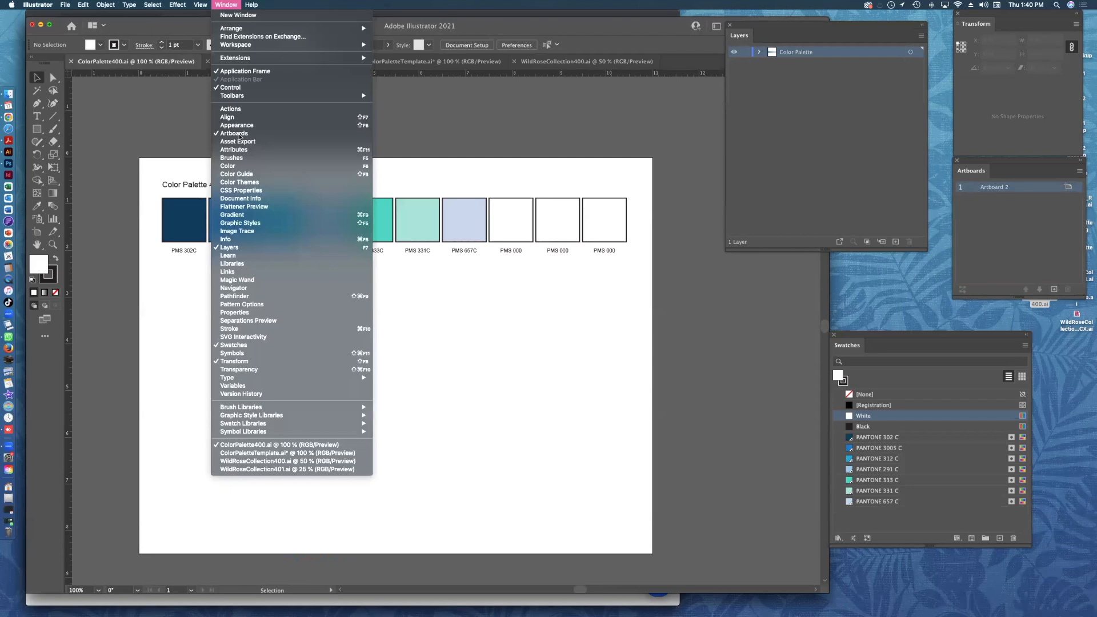
left_click(284, 461)
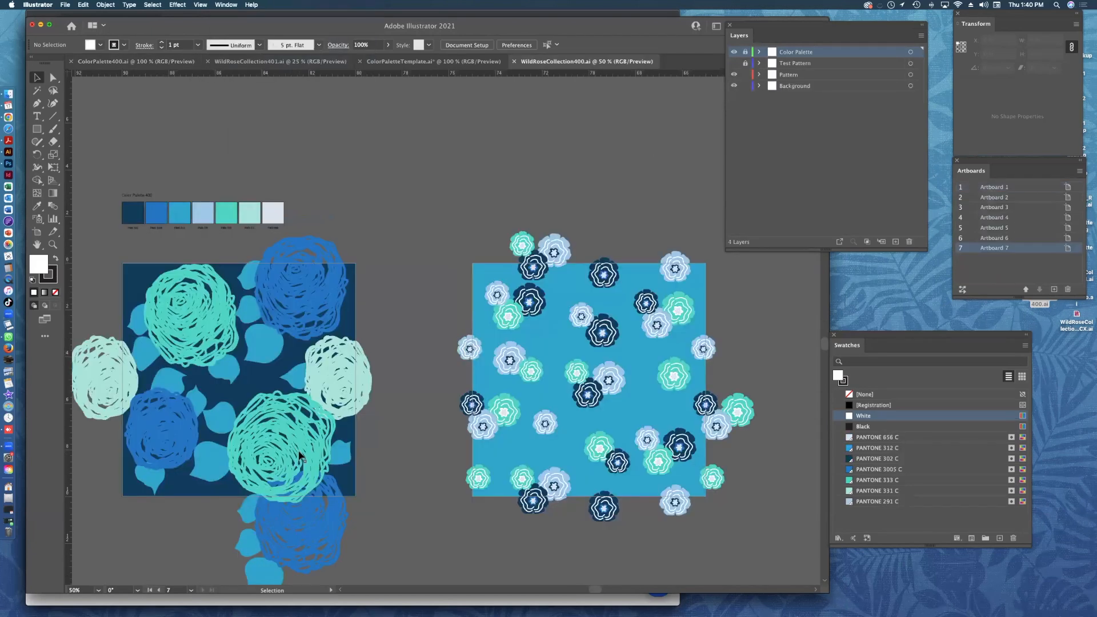
left_click(228, 6)
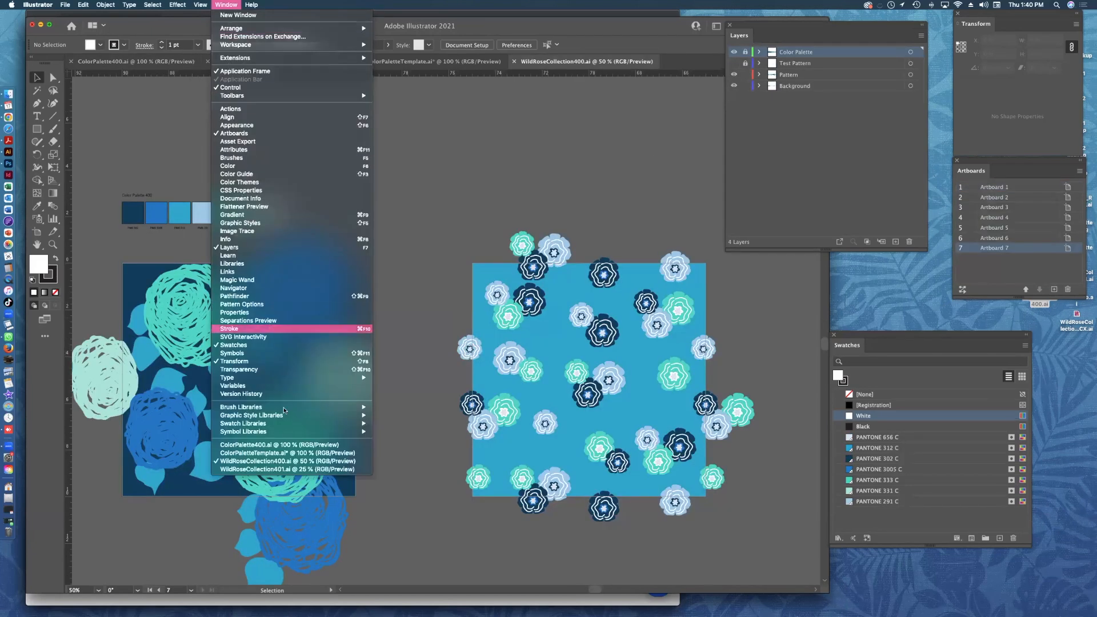
left_click(285, 445)
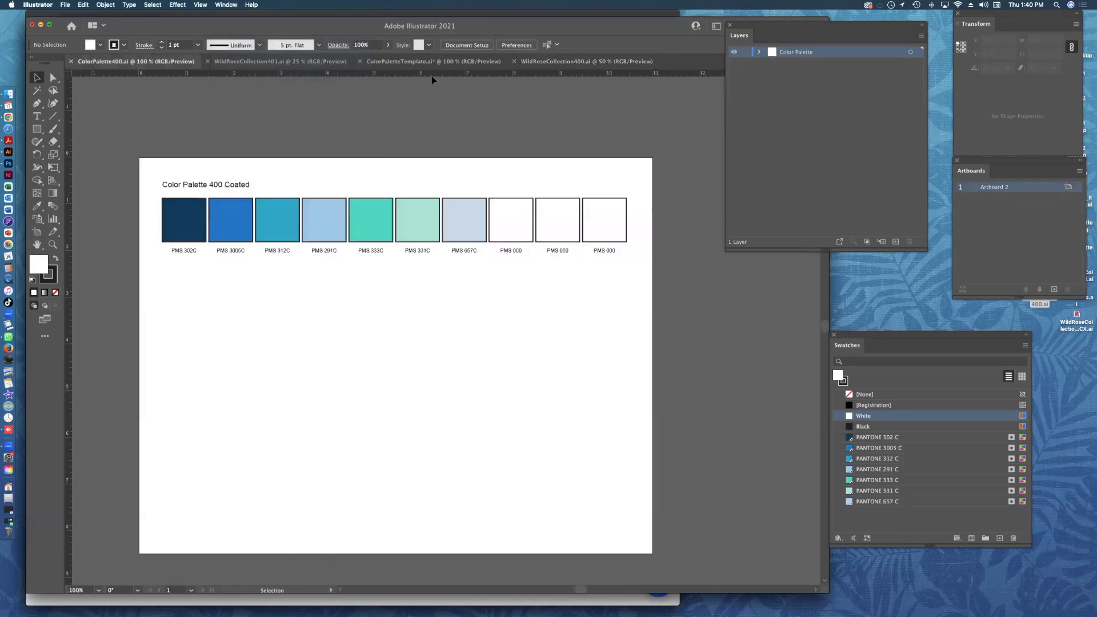
Open ColorPalette401.ai from the Finder desktop and look over its Coated, Uncoated, TCX Cotton and TPX Paper rows.
left_click(1043, 290)
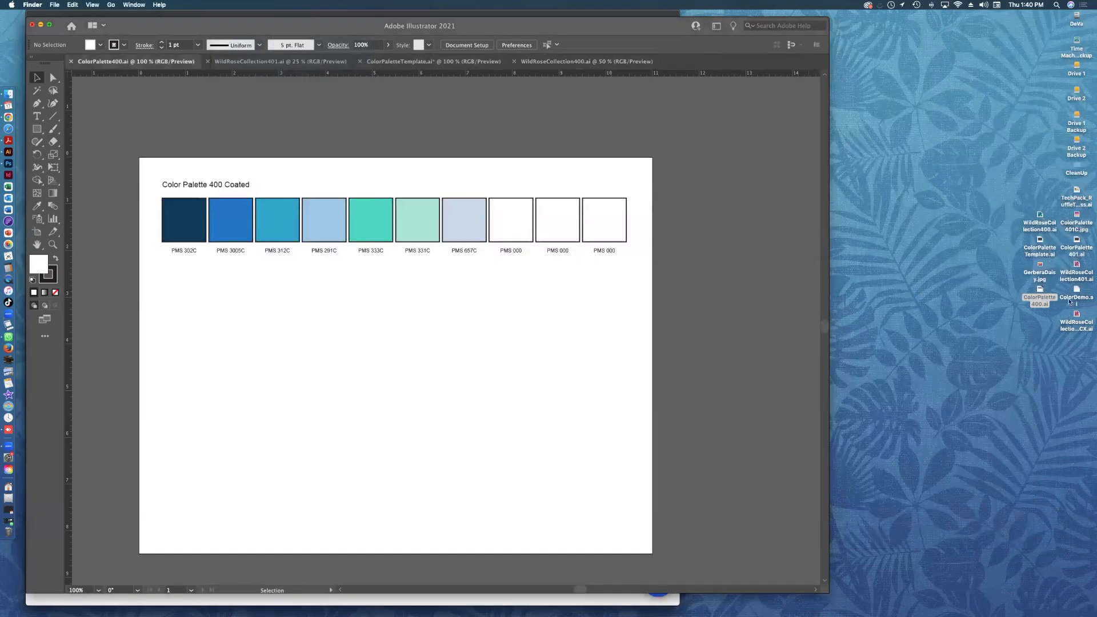
double_click(1076, 243)
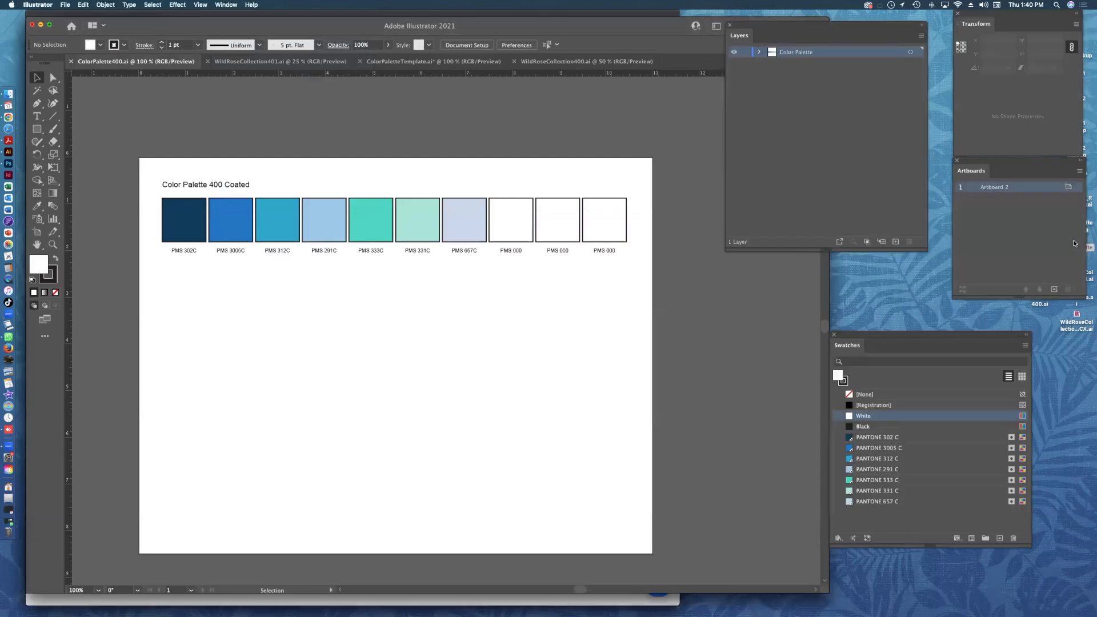
left_click(63, 5)
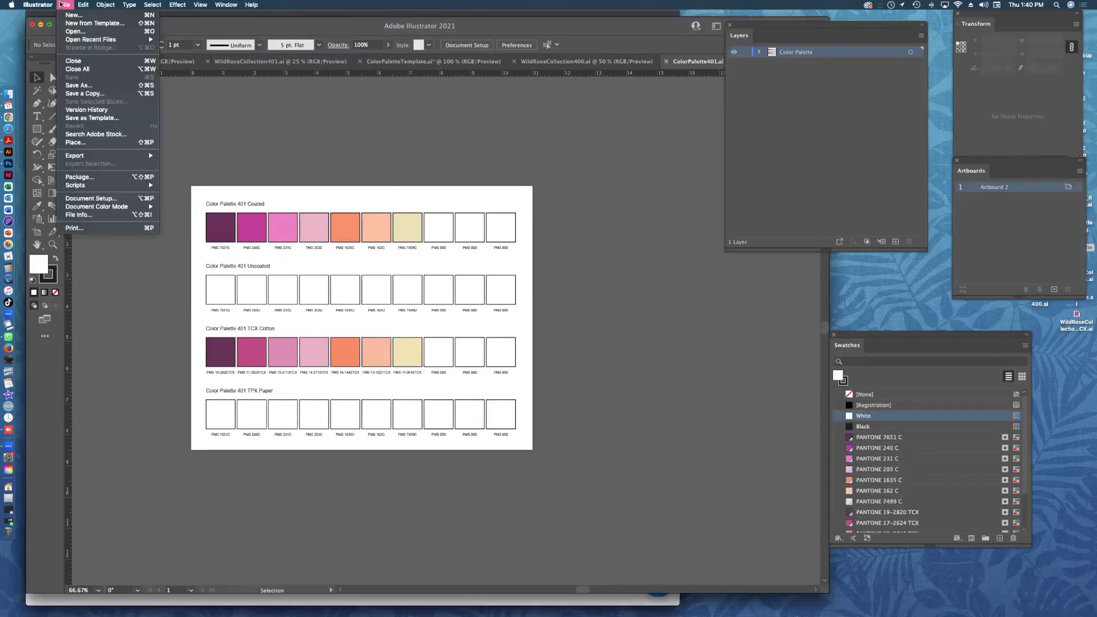
left_click(318, 106)
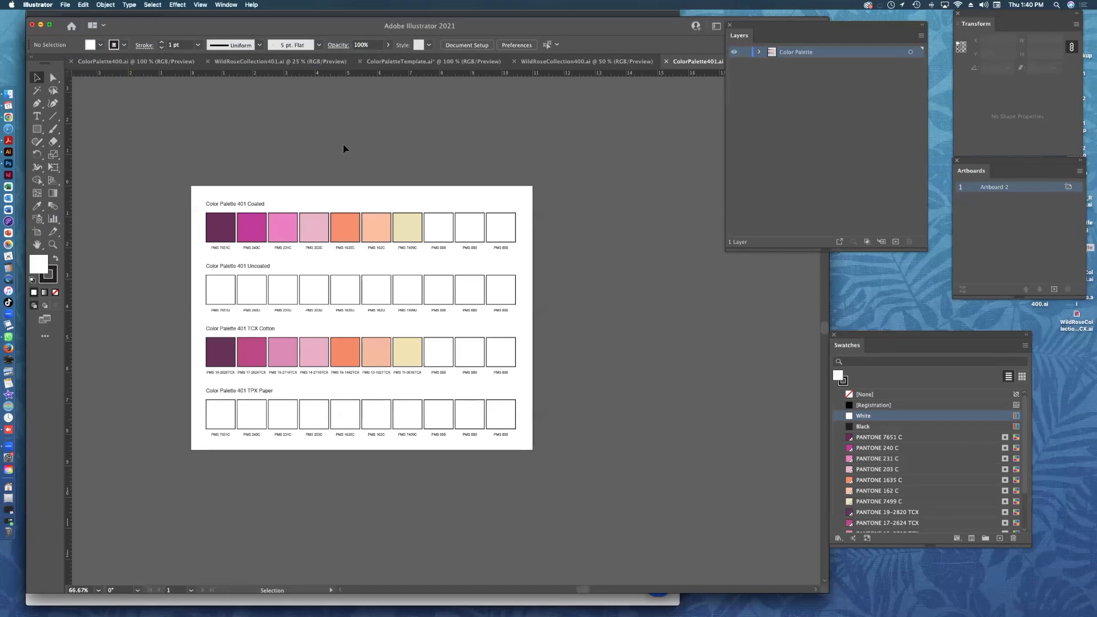
left_click_drag(344, 151, 312, 156)
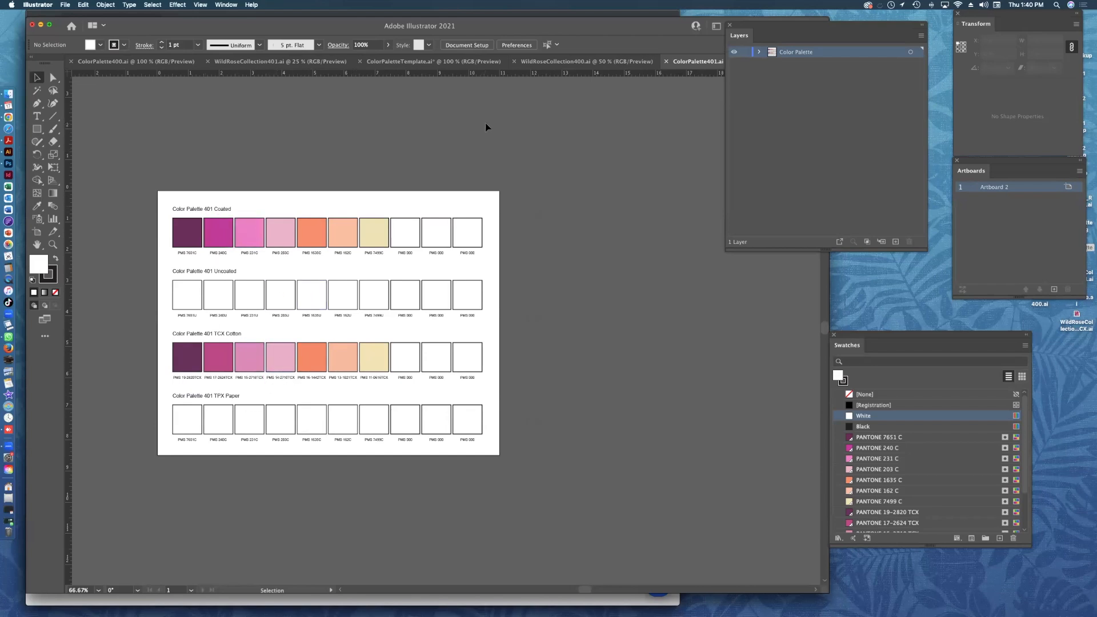
Return to WildRoseCollection401.ai and save its swatches as an ASE library, appending CColorPalette to the suggested name WildRoseCollection401.
left_click(574, 61)
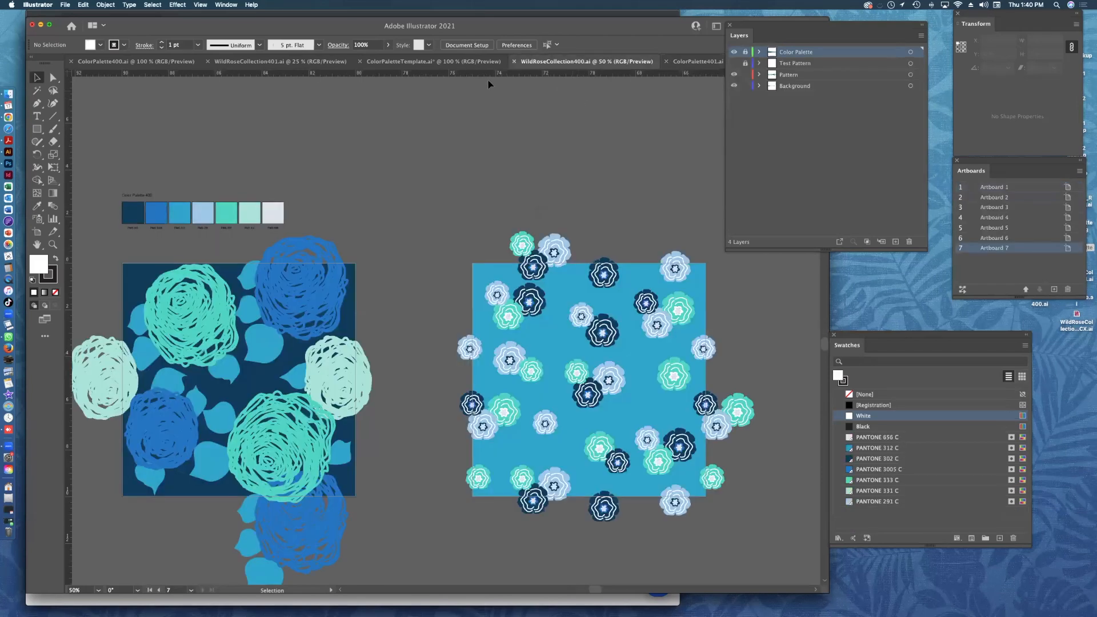
left_click(268, 61)
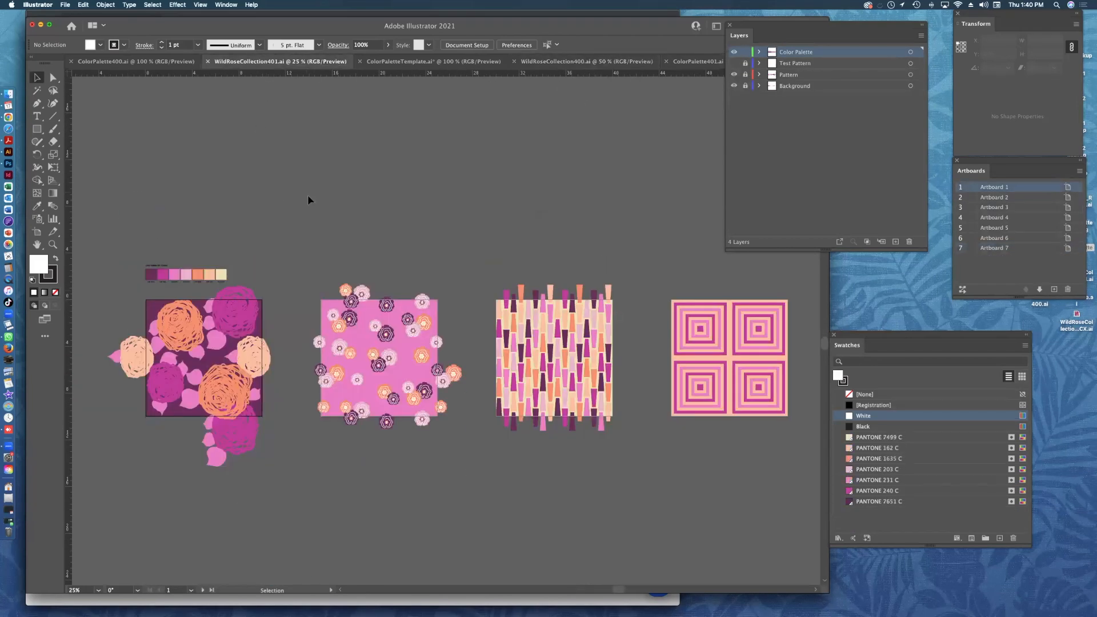
left_click_drag(880, 335, 890, 267)
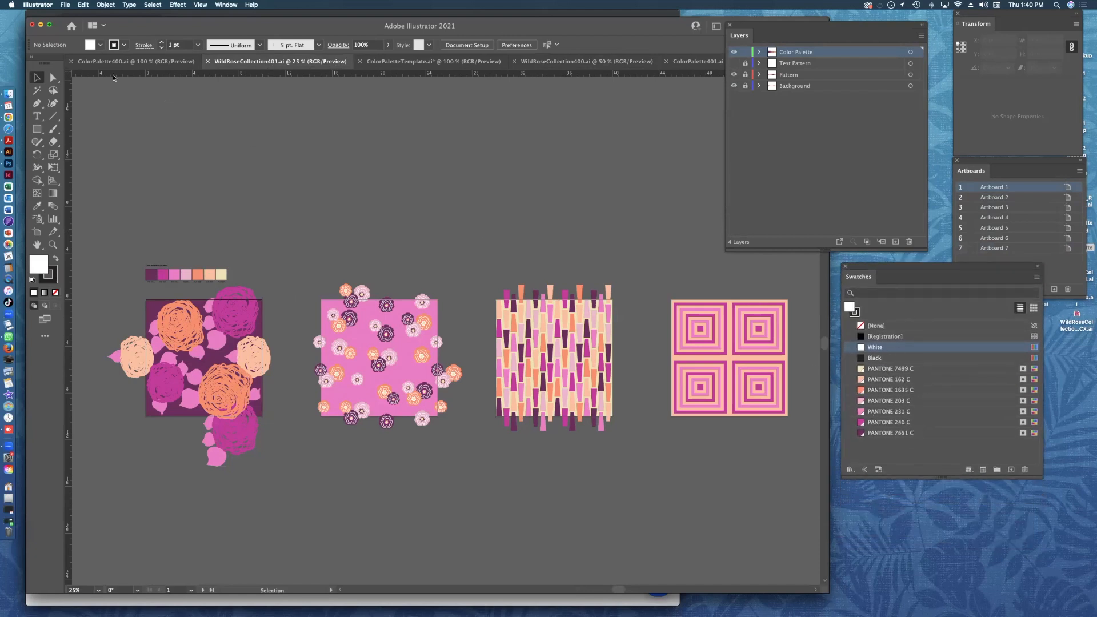
left_click(1036, 277)
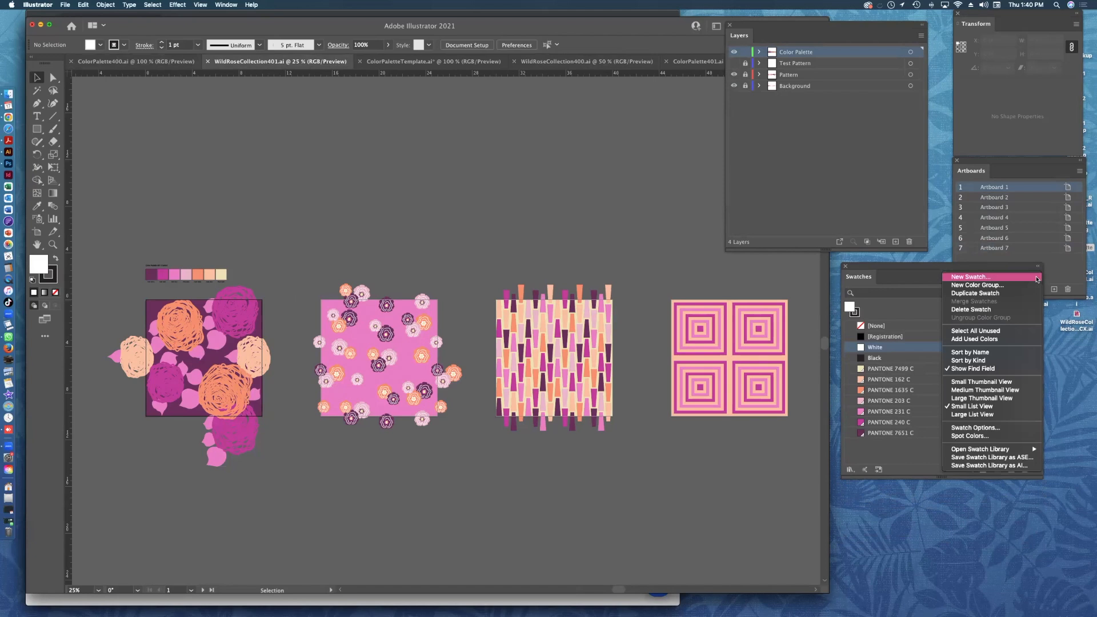
left_click(983, 457)
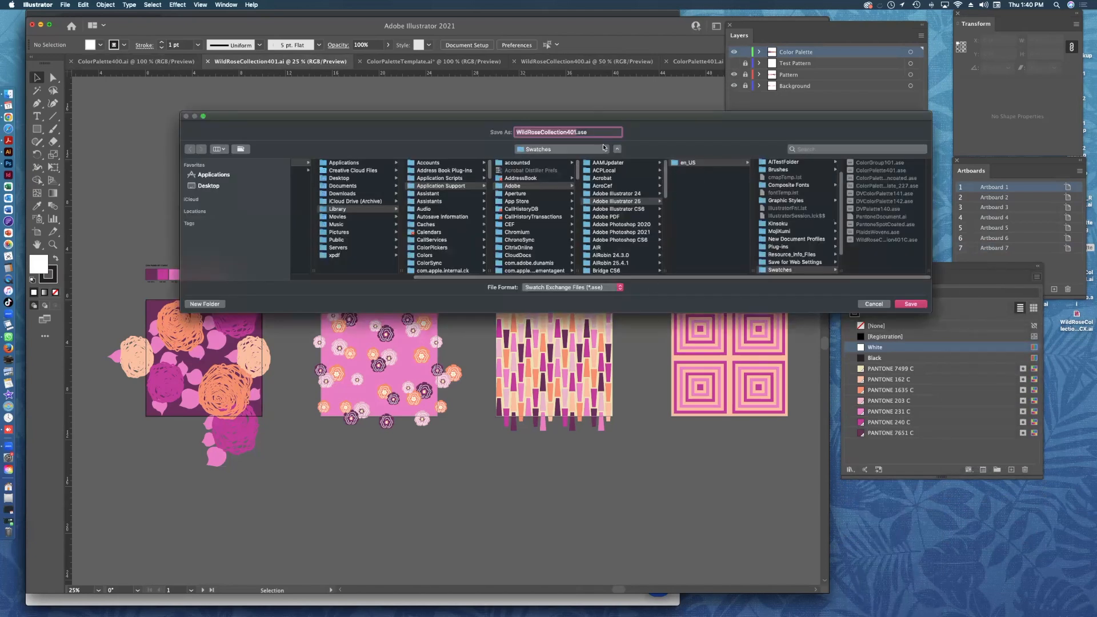
left_click(575, 132)
type("CColorPalette")
left_click(908, 305)
left_click(519, 323)
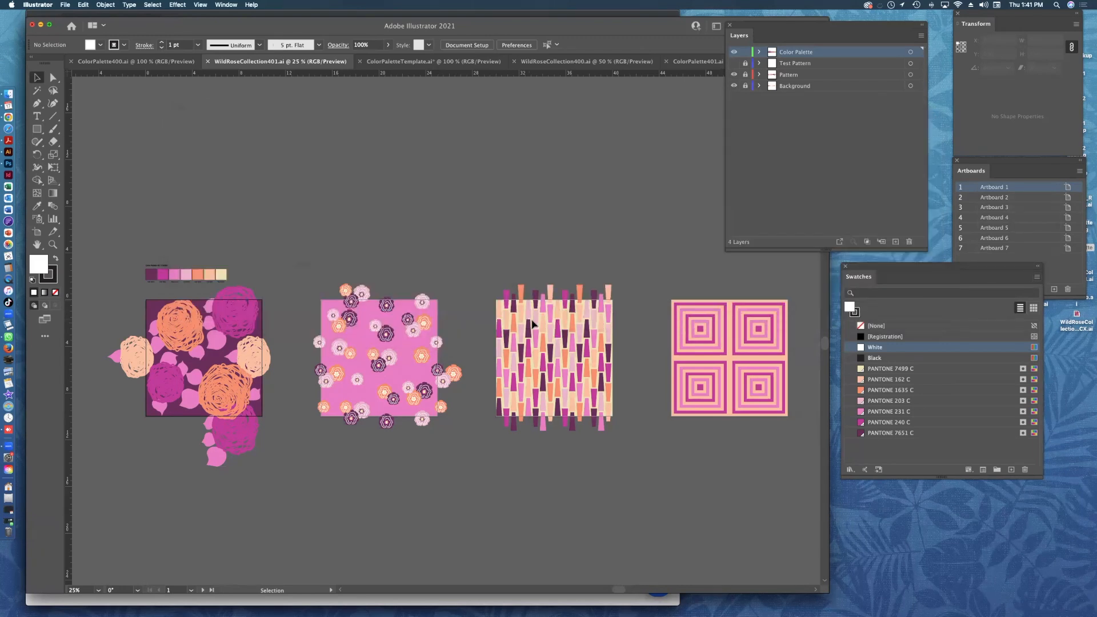
Create a new 10 x 10 in print document with one artboard, RGB color mode and 300 ppi raster effects.
left_click(65, 5)
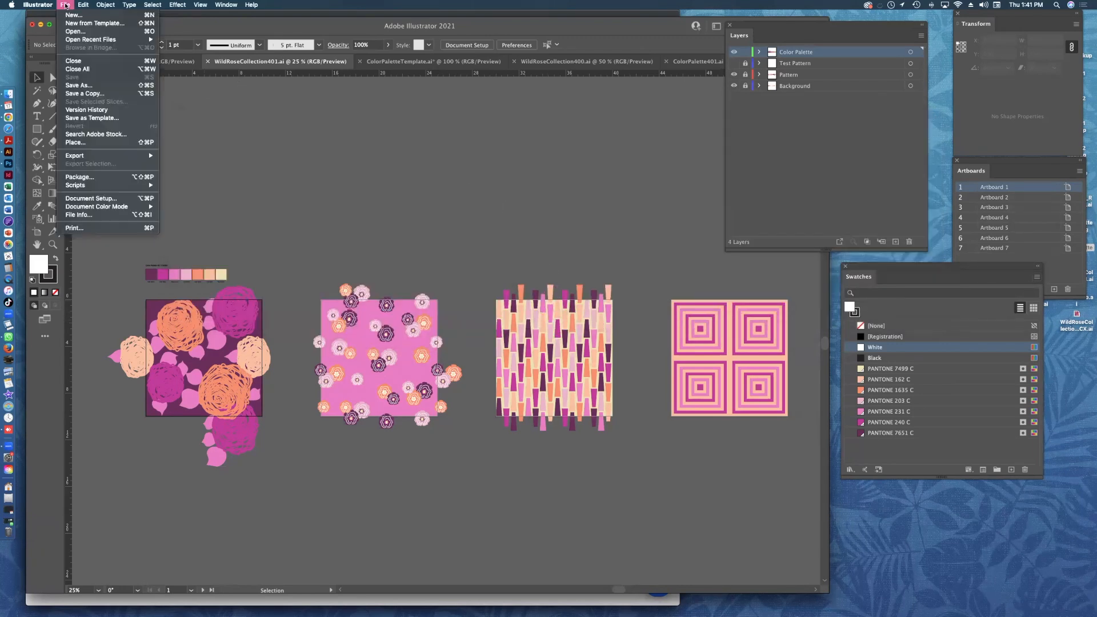
left_click(103, 30)
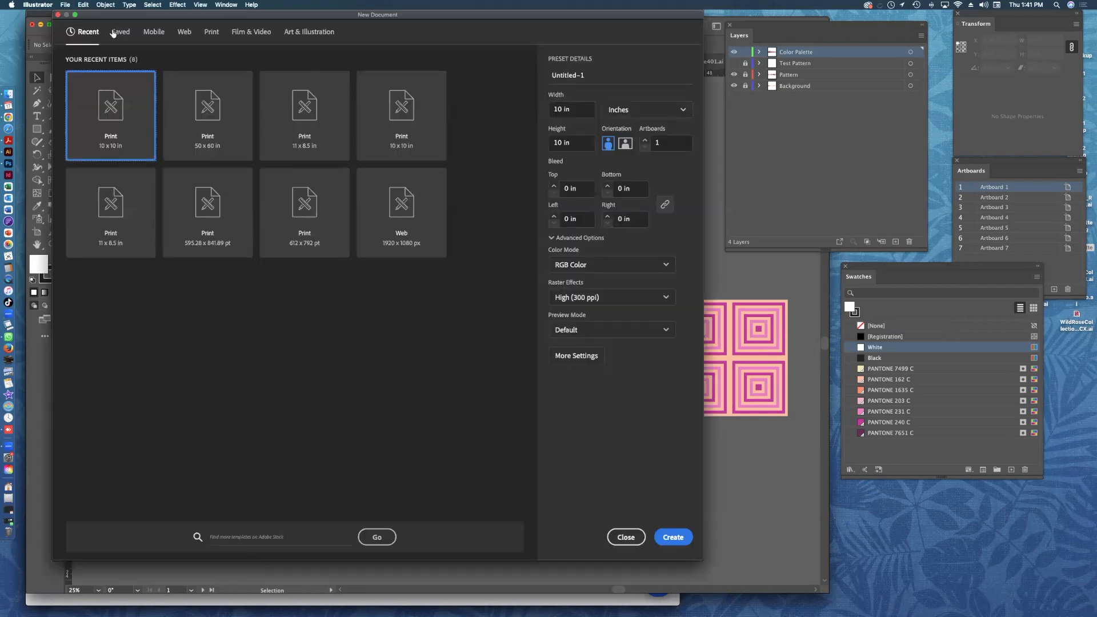
left_click(678, 538)
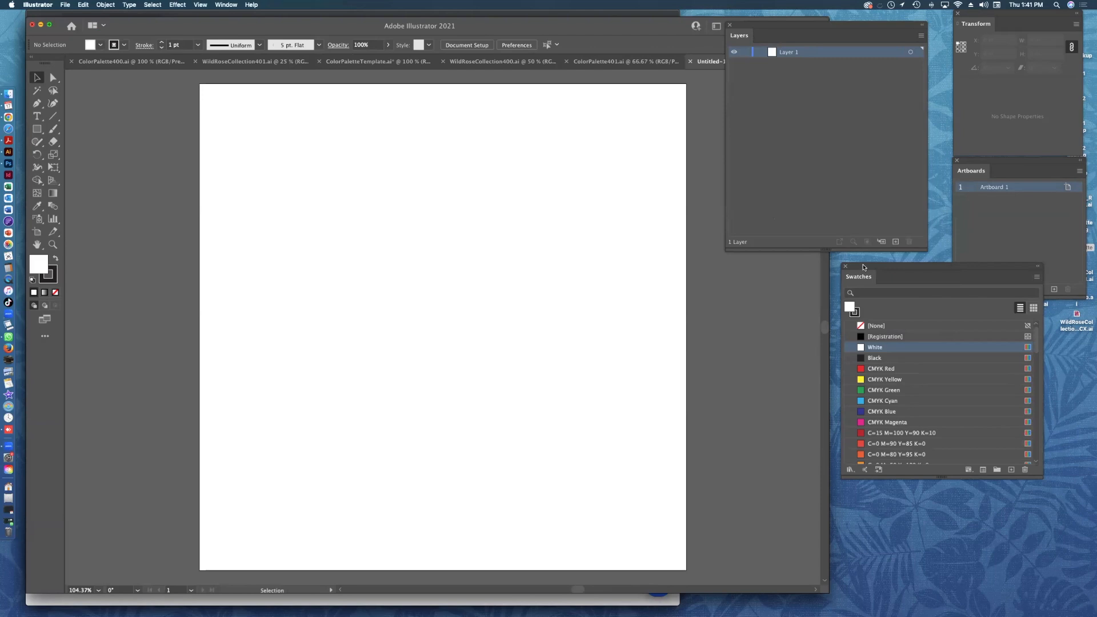
Place the Swatches panel beneath the Layers panel, lengthen it, and delete all unused swatches from the new document.
left_click_drag(863, 266, 748, 257)
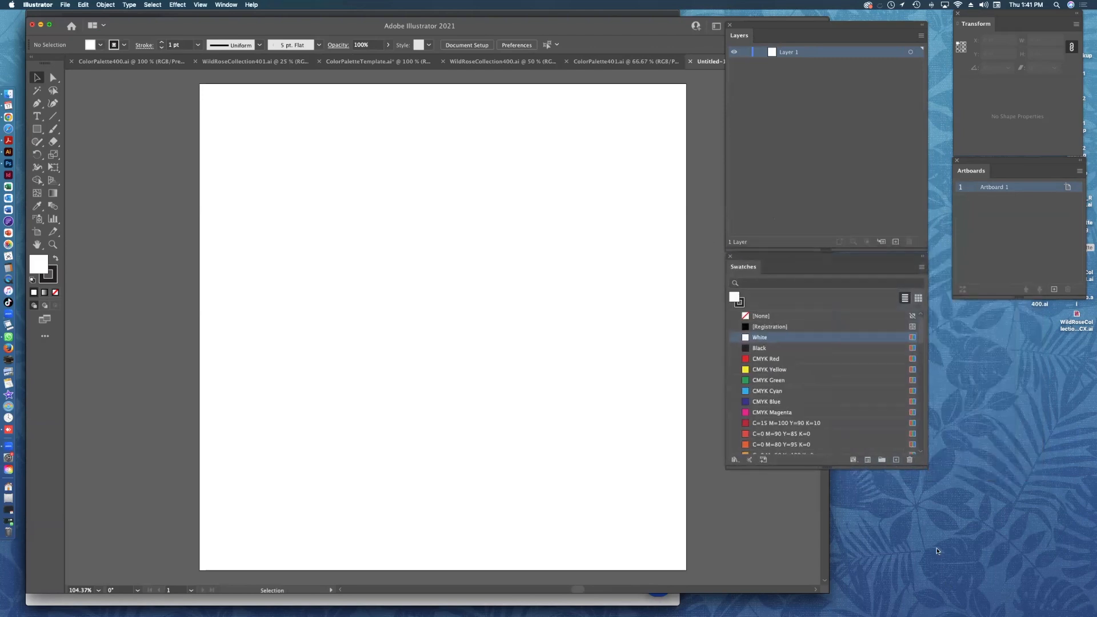
left_click_drag(919, 471, 921, 571)
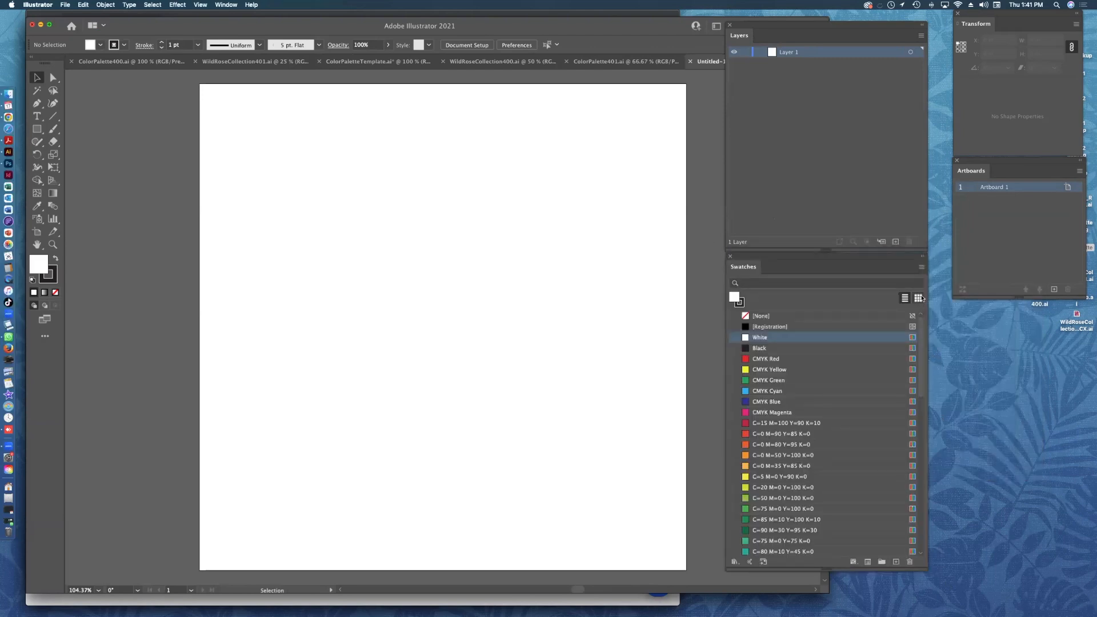
left_click(921, 267)
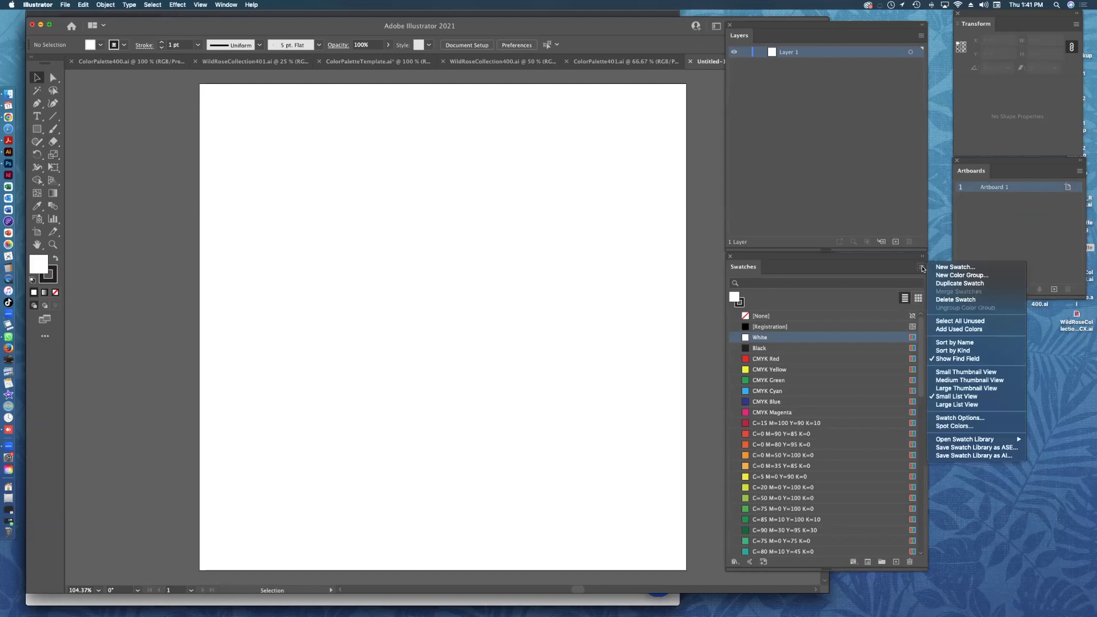
left_click(960, 321)
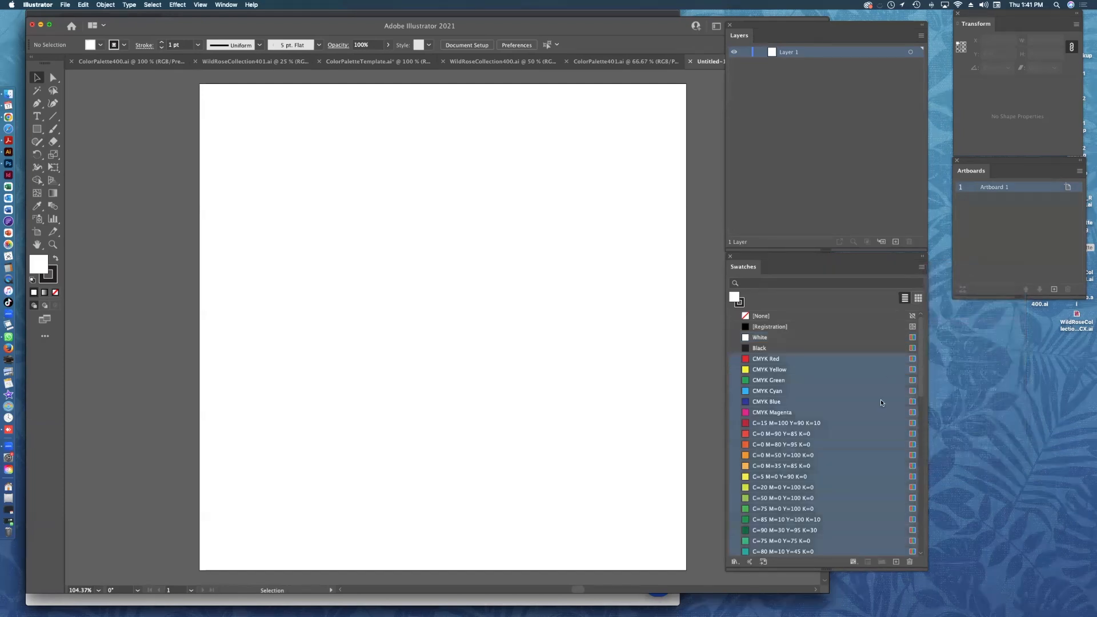
left_click(909, 561)
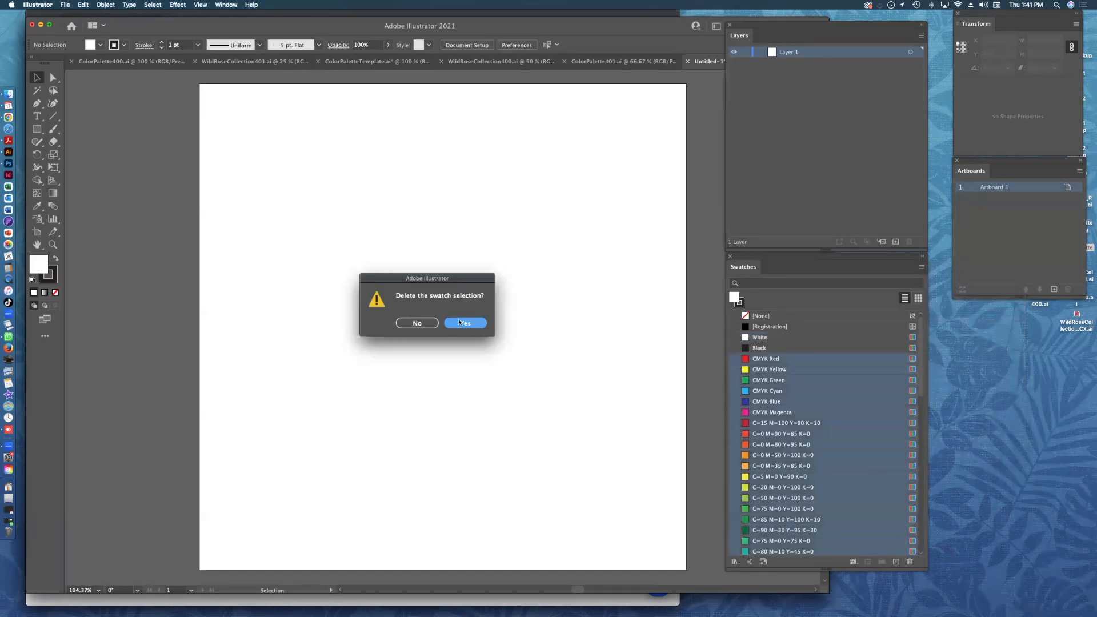
key("Return")
Delete the remaining Grays color group with its C=0 M=0 Y=0 K=100 swatch.
left_click(765, 369)
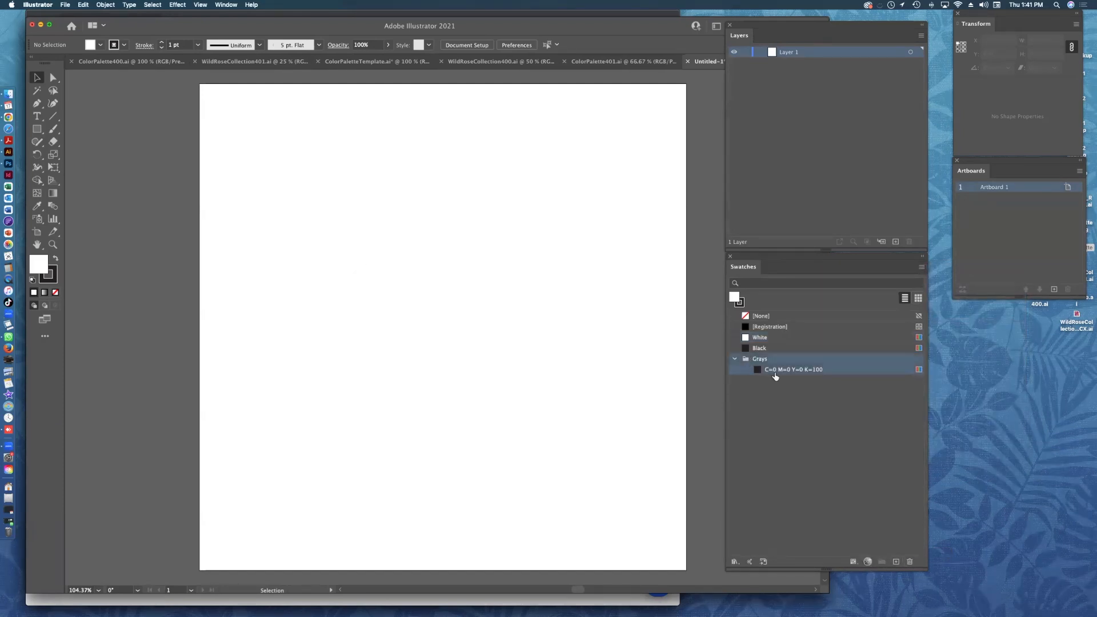
left_click(909, 562)
left_click(485, 325)
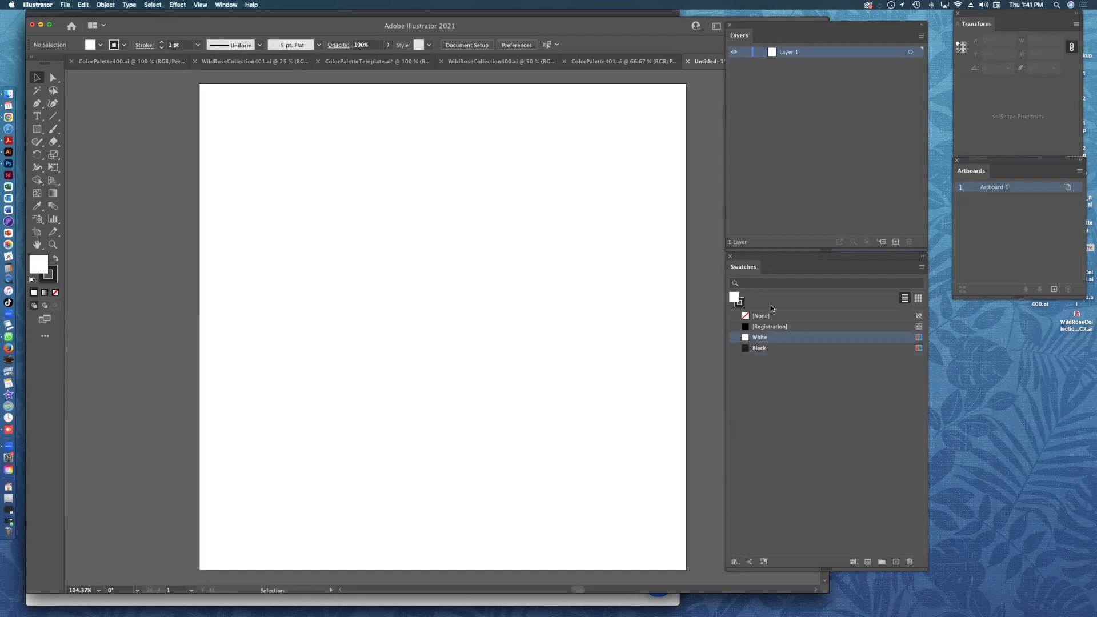
Open the user-defined swatch library ColorPalette401C and show its swatches in Small List View.
left_click(226, 5)
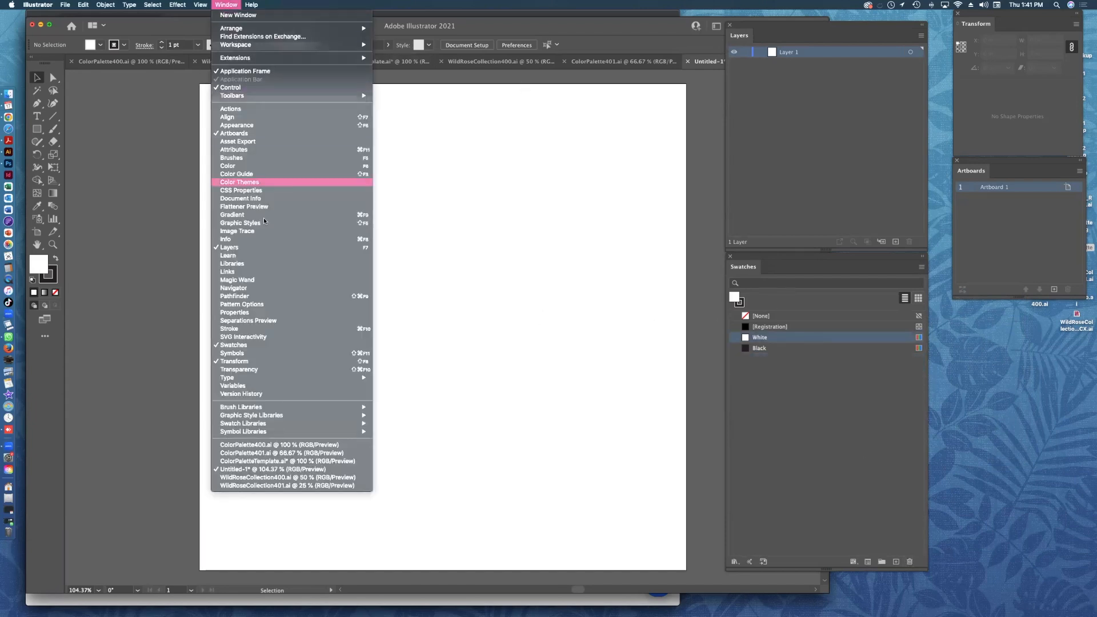
mouse_move(271, 433)
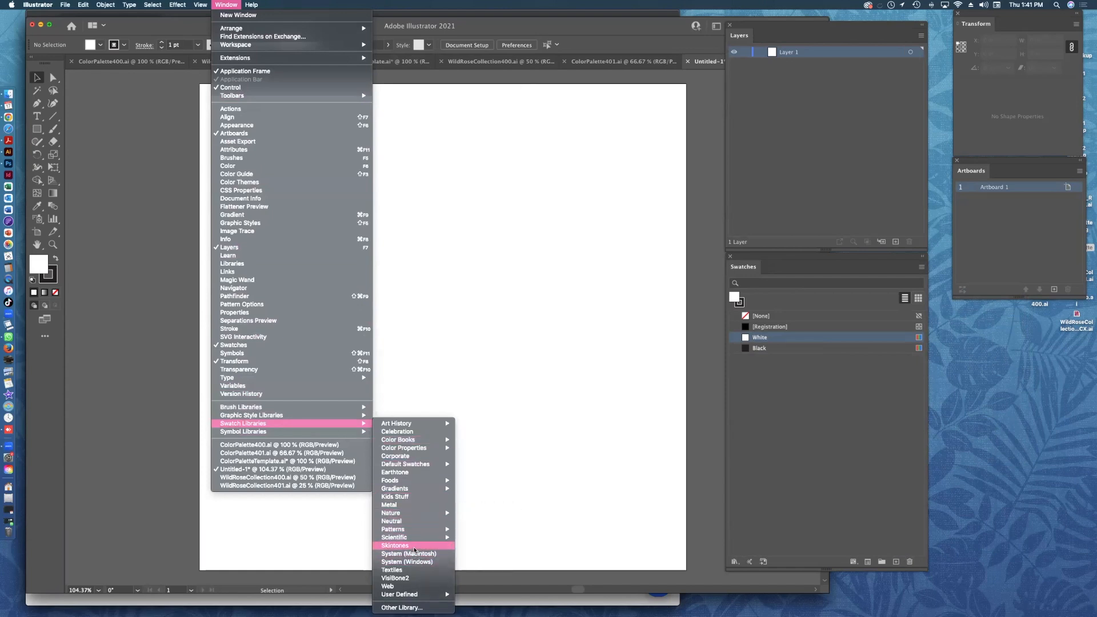
mouse_move(410, 595)
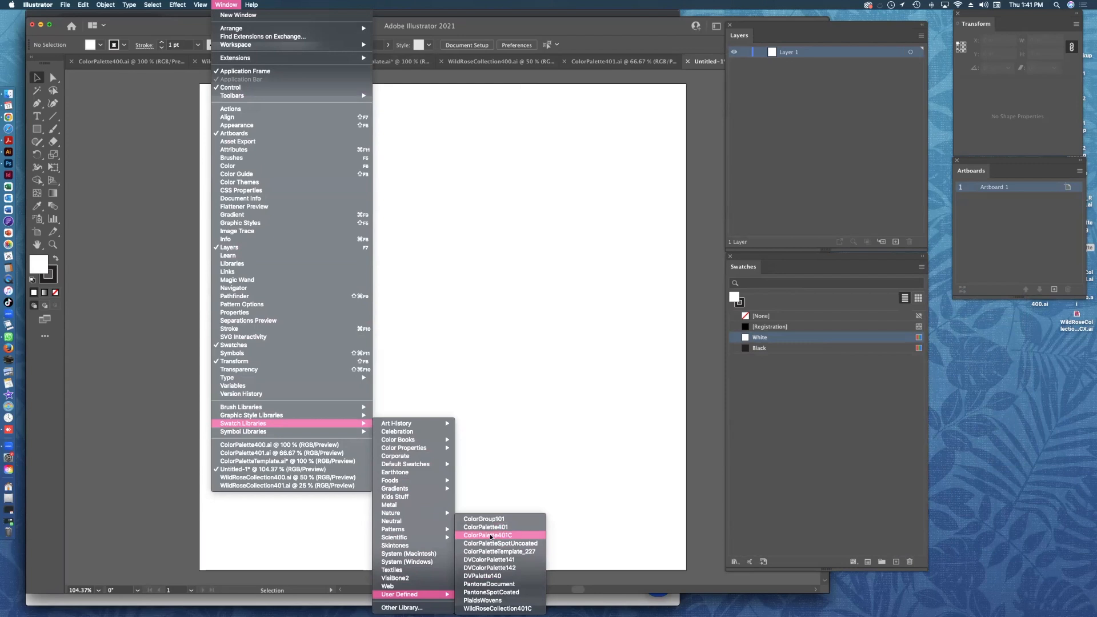
left_click(530, 537)
left_click_drag(586, 302, 569, 150)
left_click_drag(619, 219, 652, 335)
left_click(646, 151)
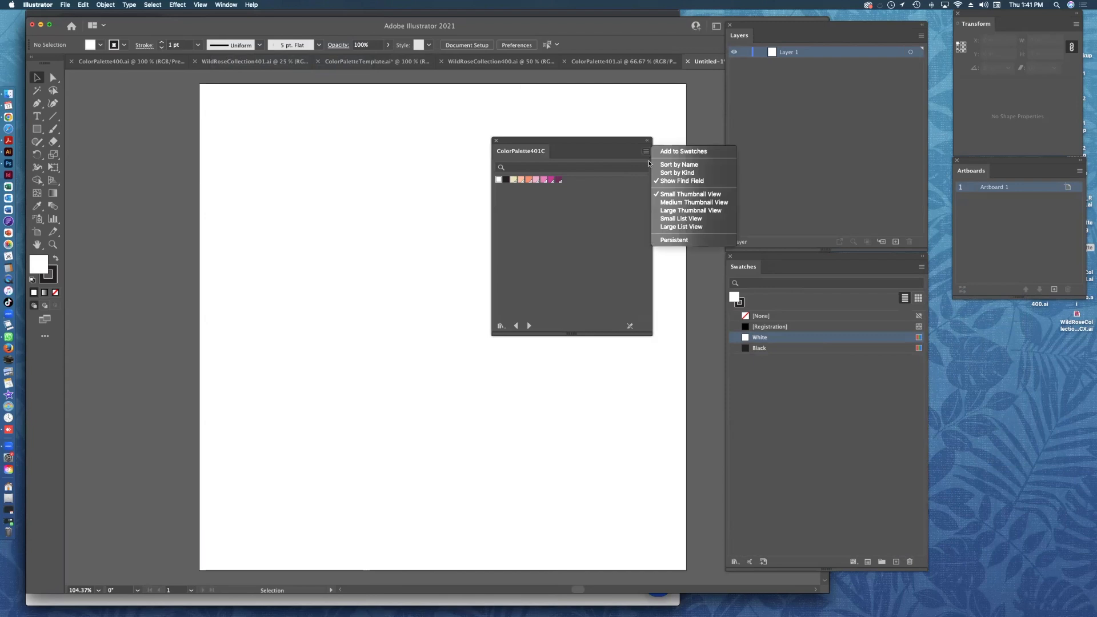
left_click(665, 217)
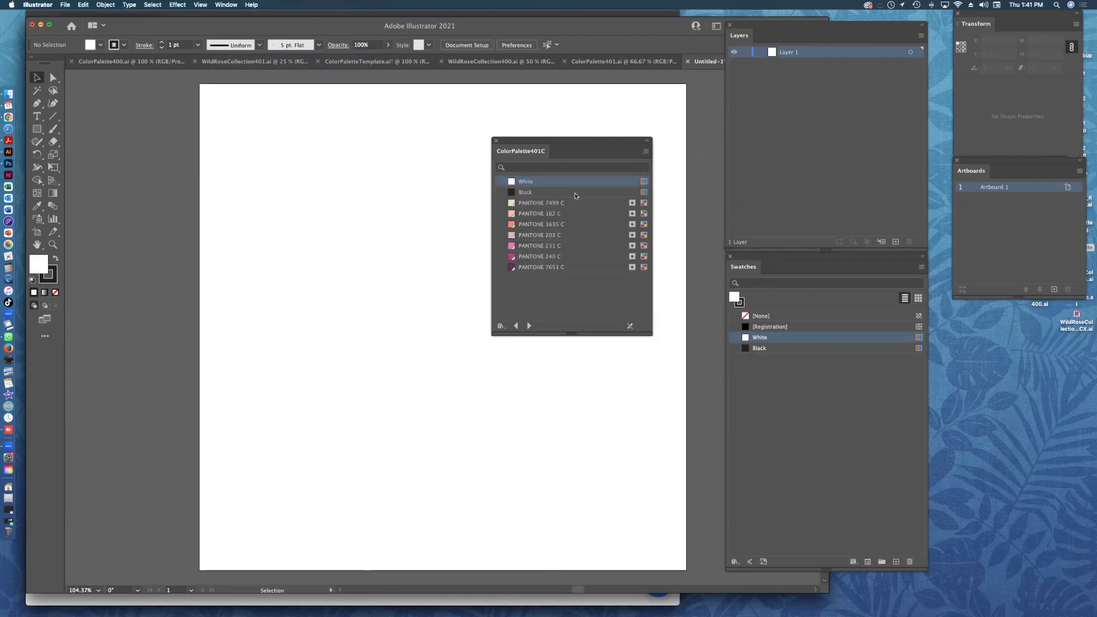
Add the library's seven colors from PANTONE 7499 C to PANTONE 7651 C to the document swatches and close the library.
left_click(581, 207)
left_click(566, 266, "shift")
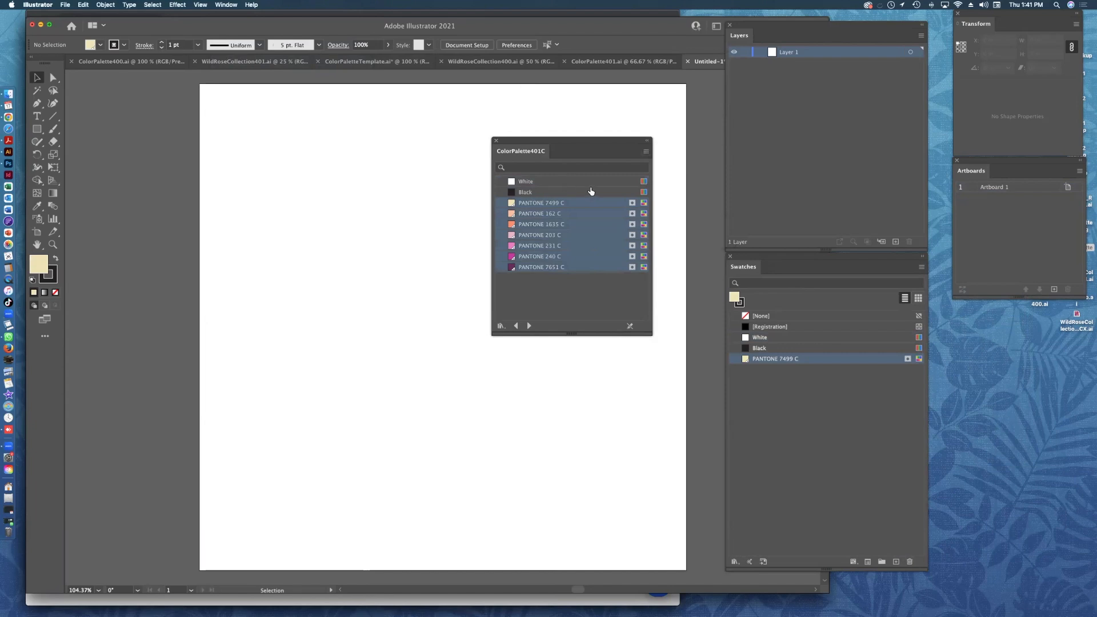
left_click(646, 151)
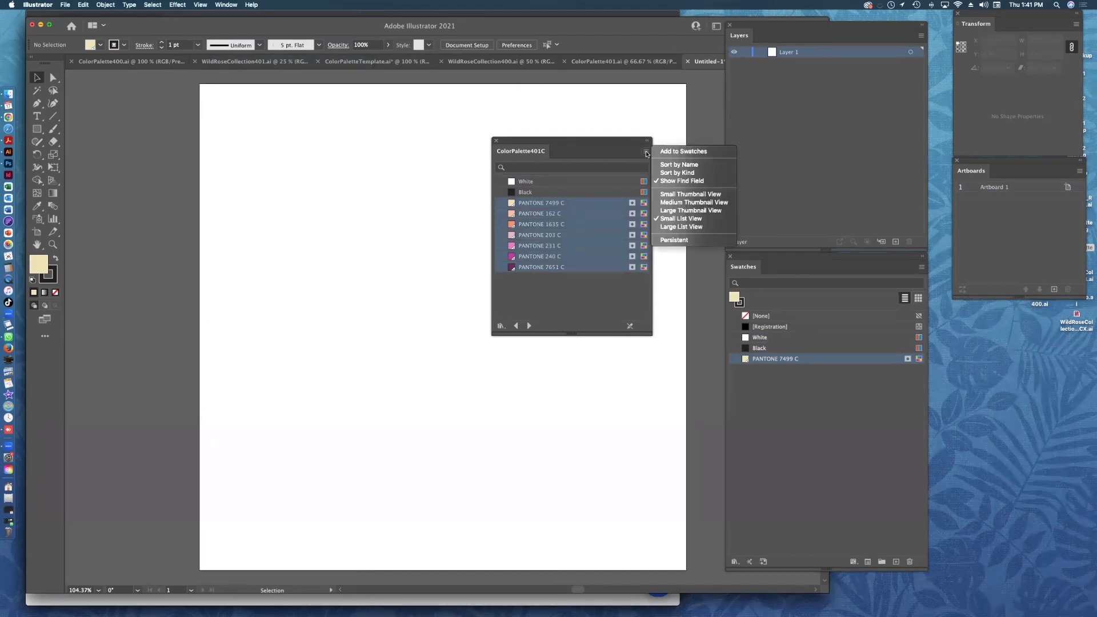
left_click(677, 153)
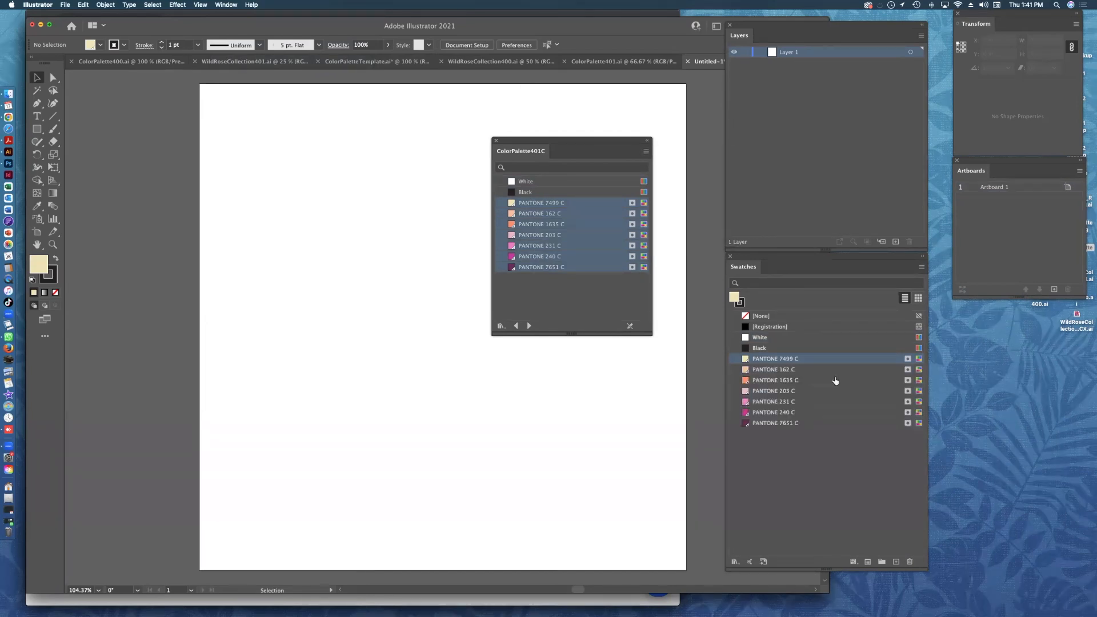
left_click(496, 141)
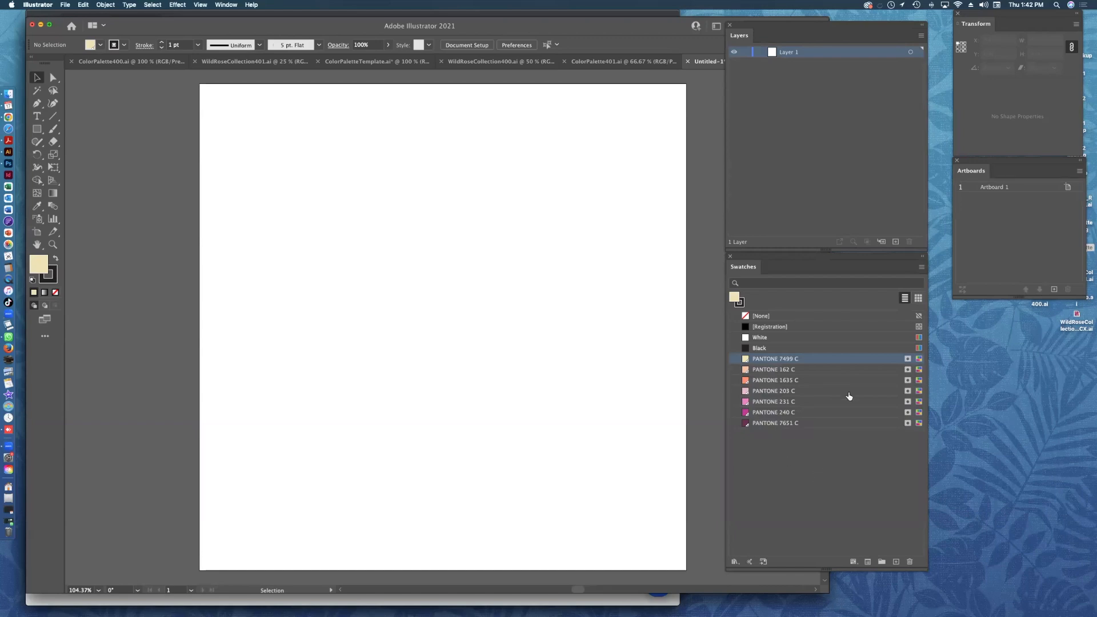
Delete the seven Pantone swatches, PANTONE 7499 C through PANTONE 7651 C, from the document.
left_click(778, 425, "shift")
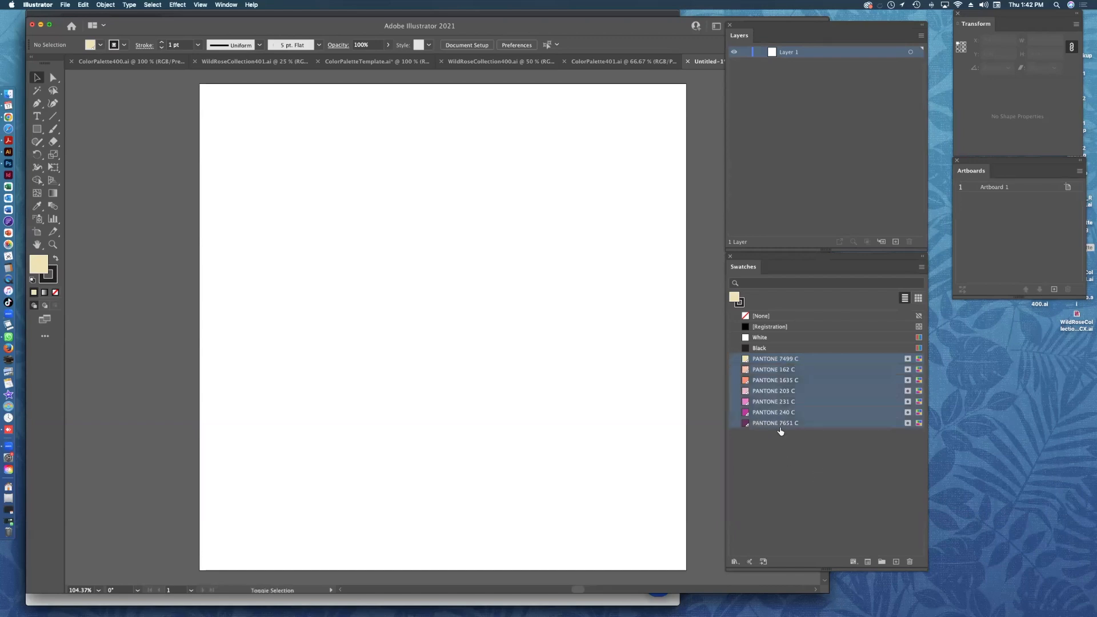
left_click(909, 562)
left_click(474, 321)
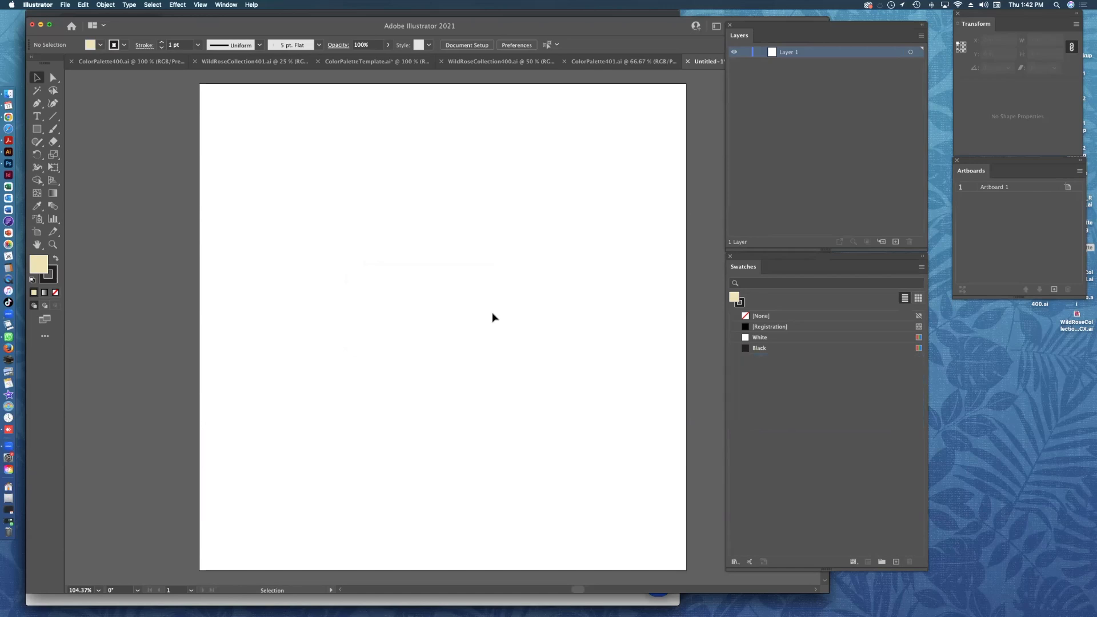
Copy the seven filled squares, labels and title of the Color Palette 401 Coated row from ColorPalette401.ai into the untitled document.
key("super+minus")
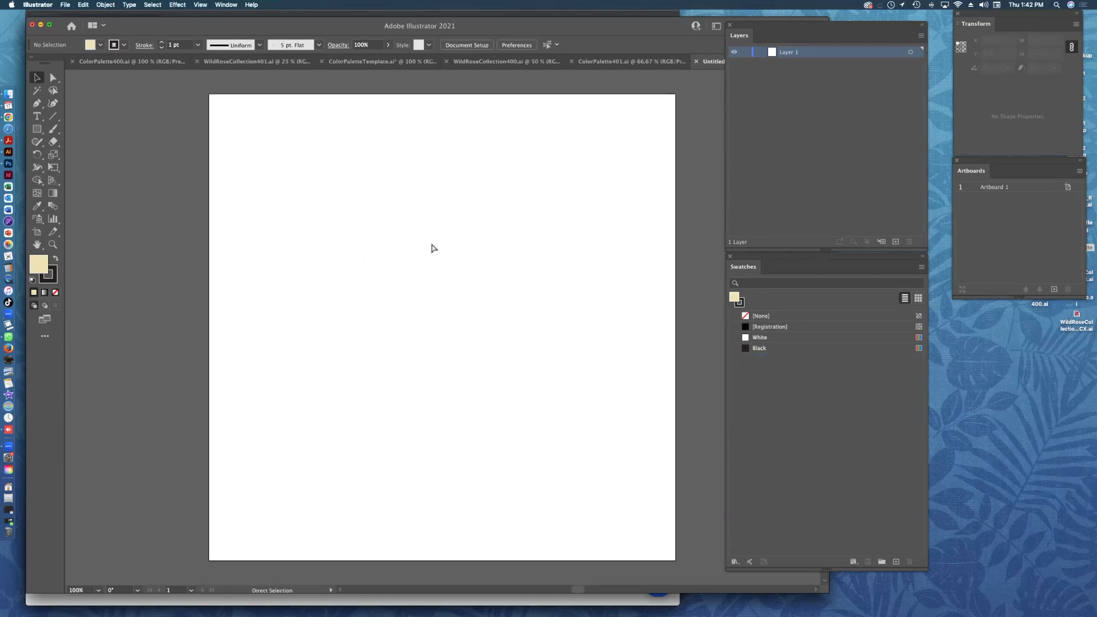
left_click_drag(461, 291, 415, 359)
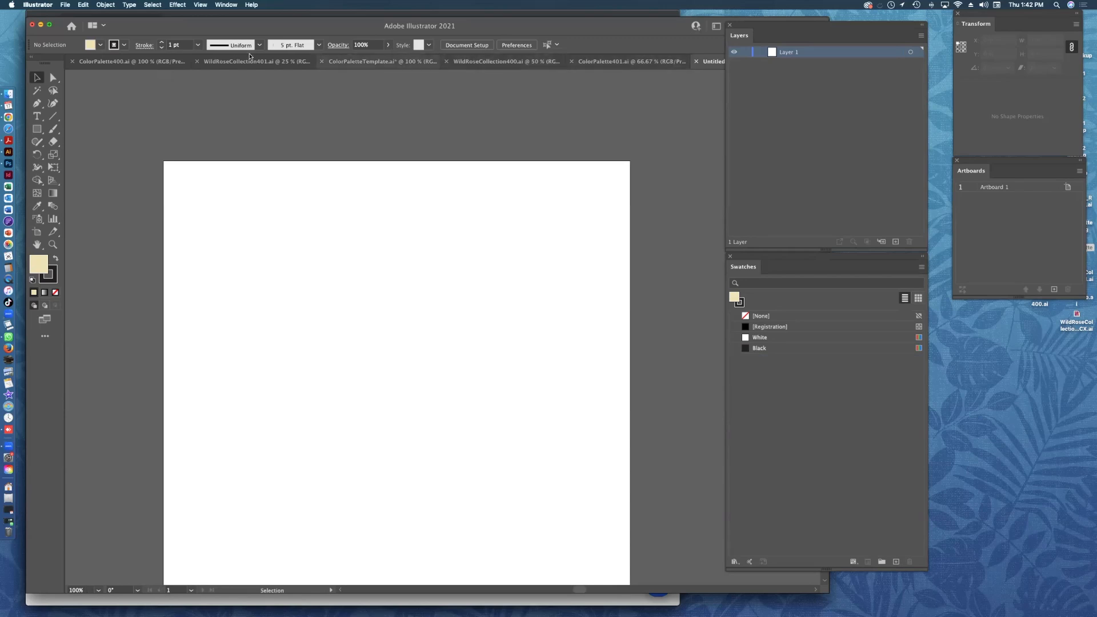
left_click(614, 62)
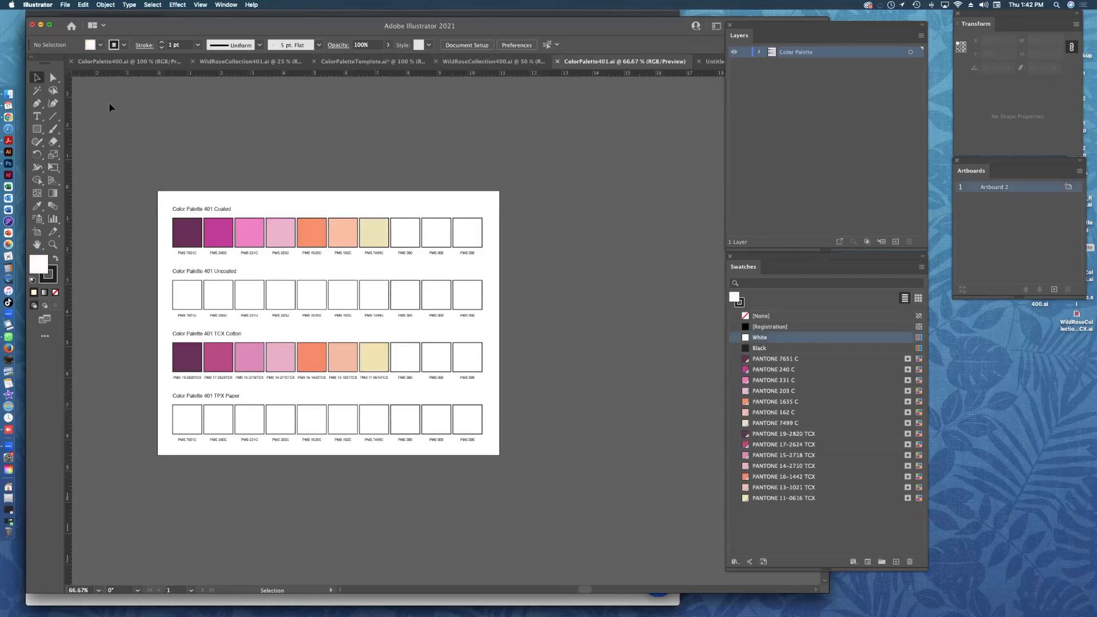
left_click_drag(251, 223, 382, 262)
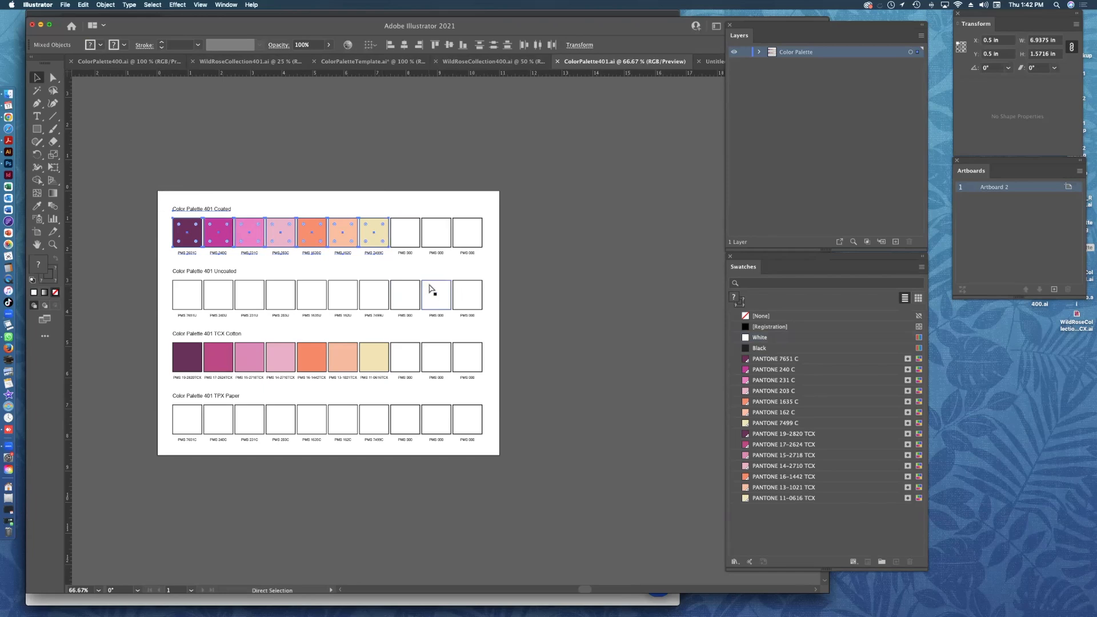
key("v")
left_click(226, 5)
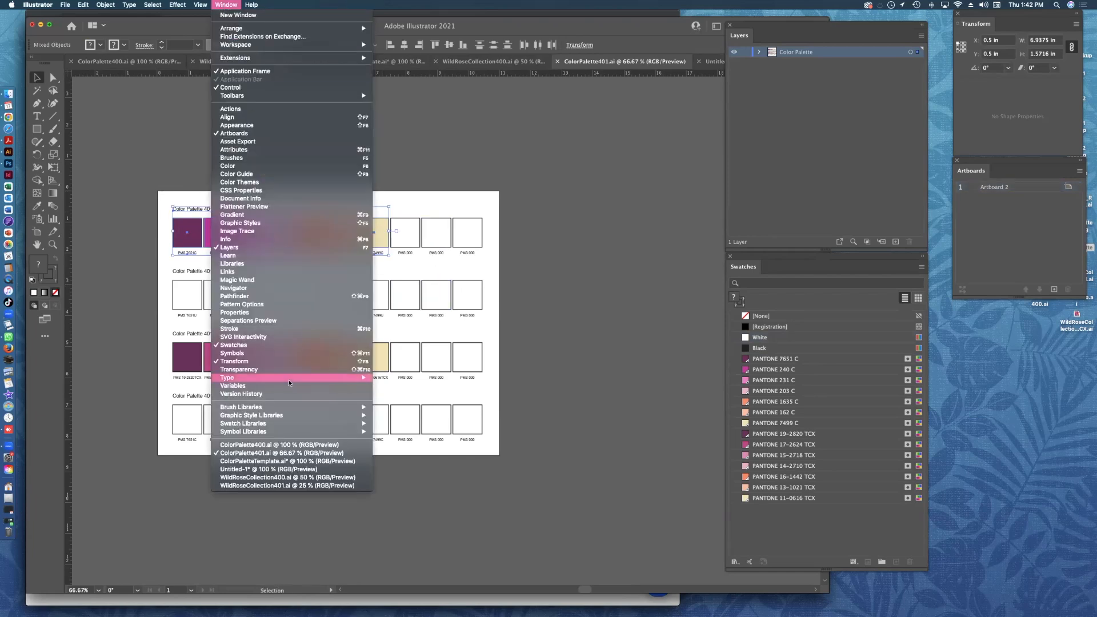
left_click(294, 470)
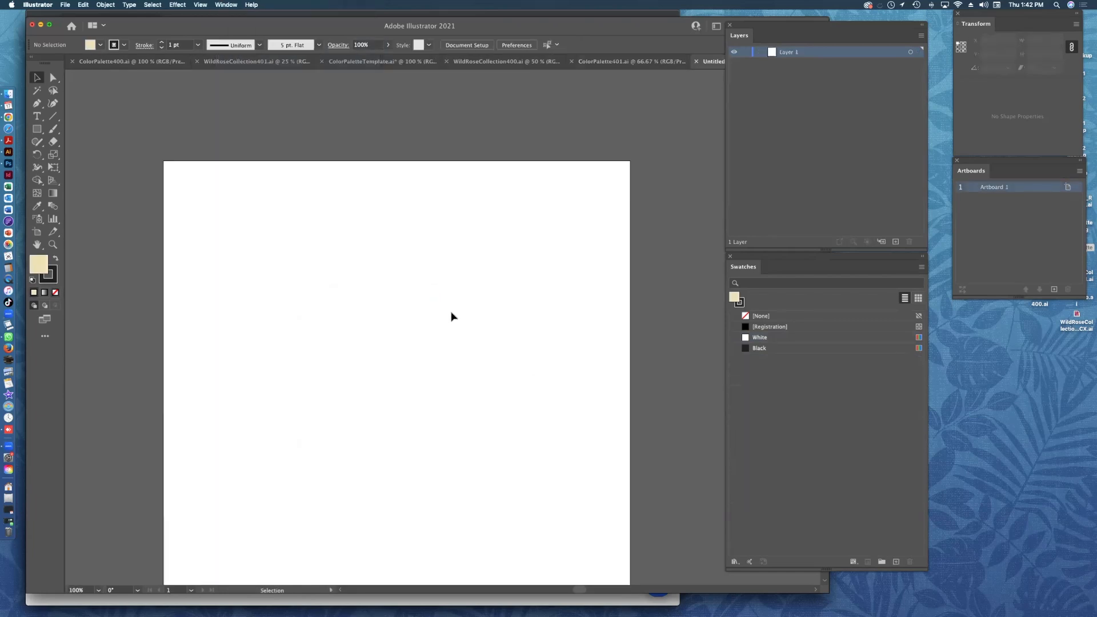
key("cmd+v")
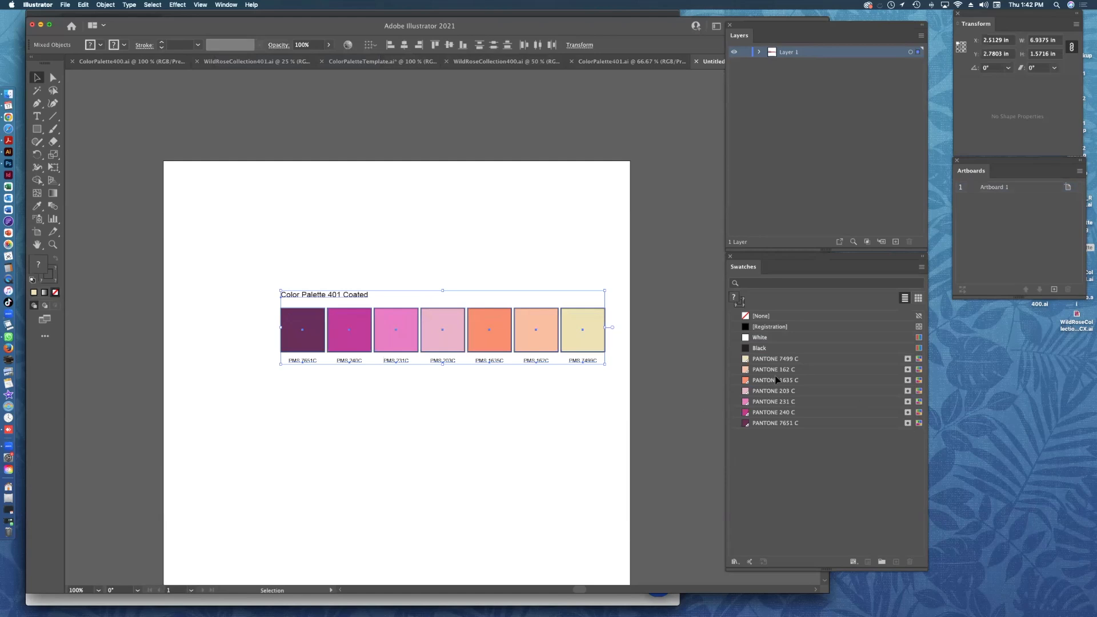
Move the pasted Coated palette above the artboard and set its position to X 0 in and Y -3 in.
left_click_drag(572, 344, 457, 124)
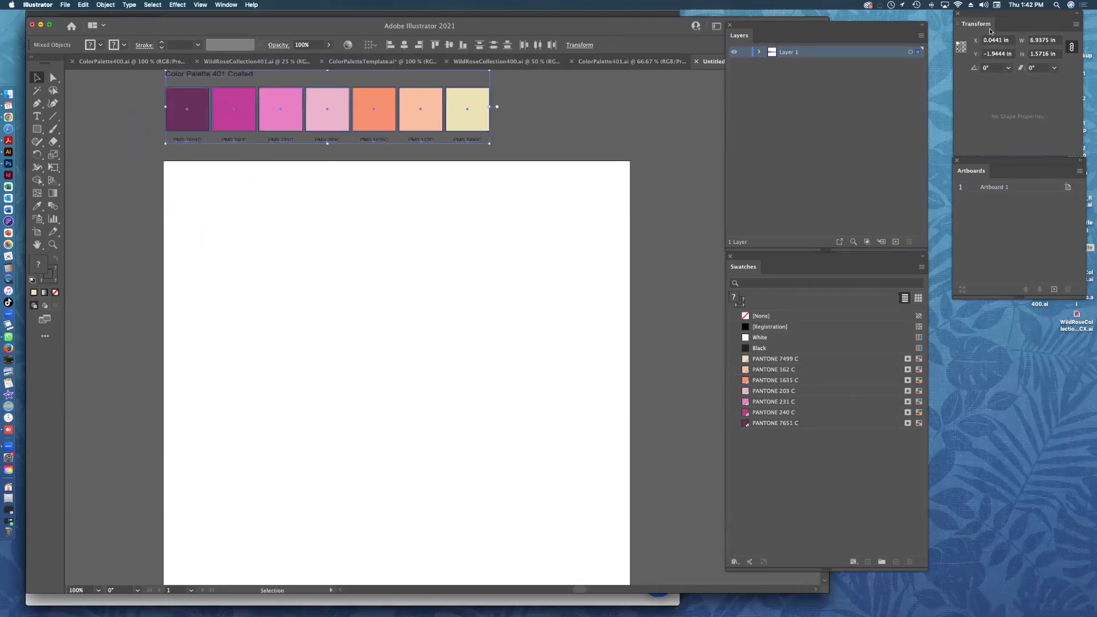
left_click(1009, 39)
type("0")
key("Tab")
key("BackSpace")
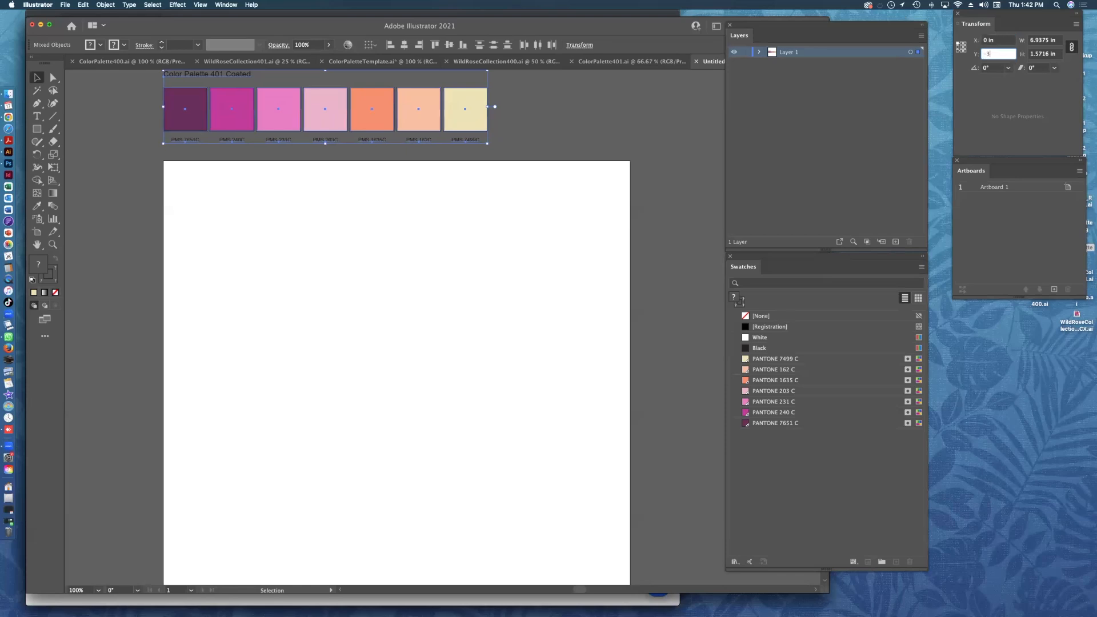
key("Return")
left_click(372, 126)
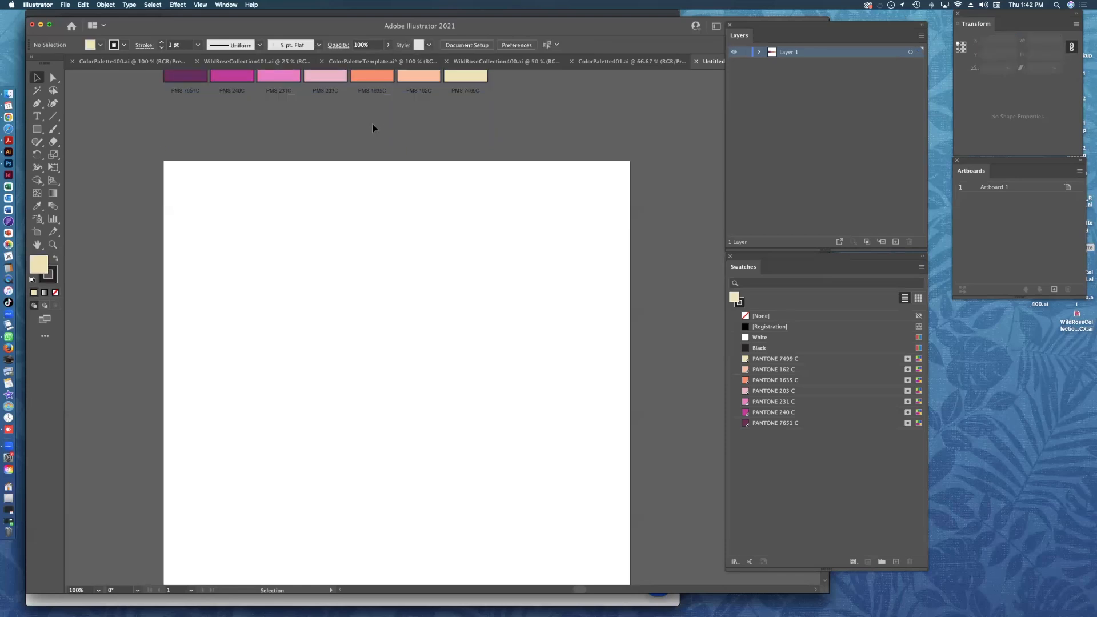
Save the document in Adobe Illustrator format as NewDemo.ai, accepting the format options.
key("super+minus")
key("space")
left_click_drag(676, 407, 634, 423)
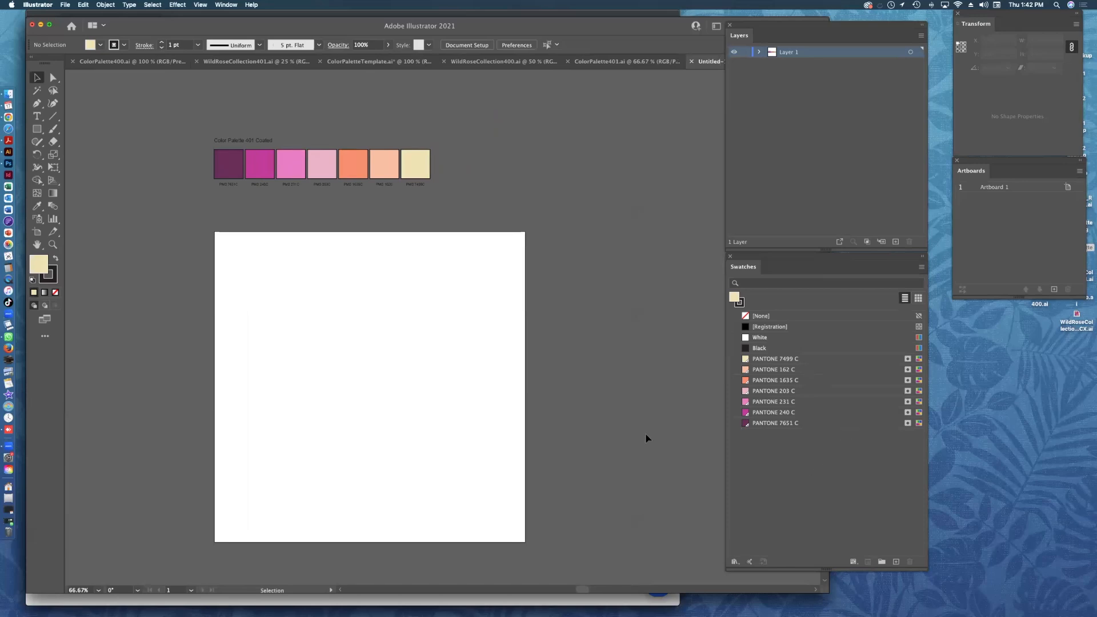
left_click(65, 4)
left_click(80, 85)
left_click(625, 432)
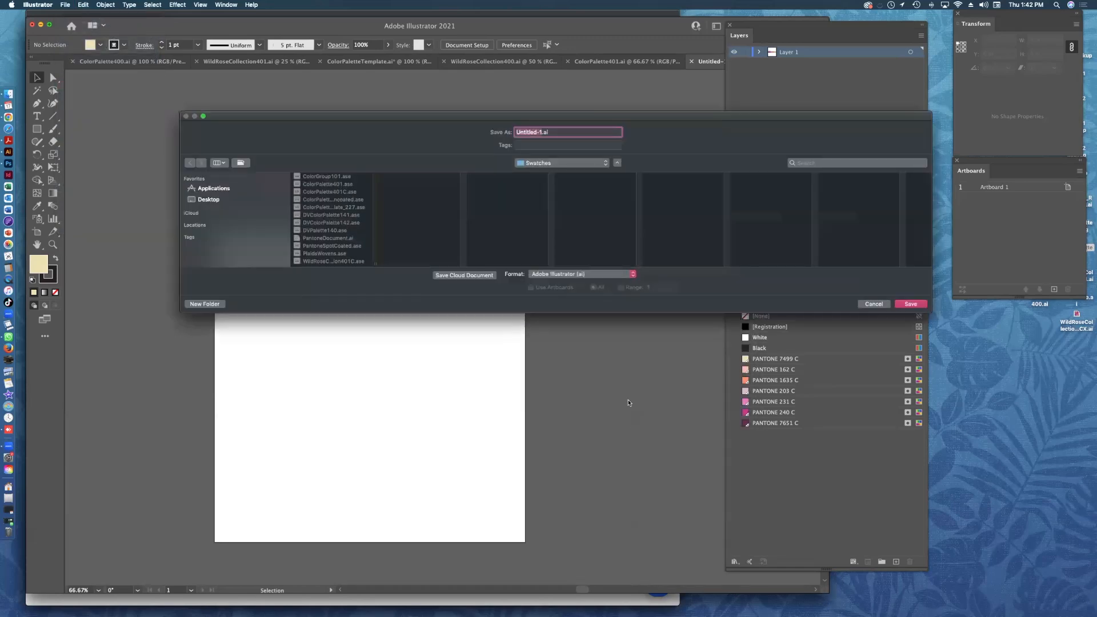
type("New")
type("C9ol")
type("Demo")
key("BackSpace")
left_click(910, 304)
left_click(448, 484)
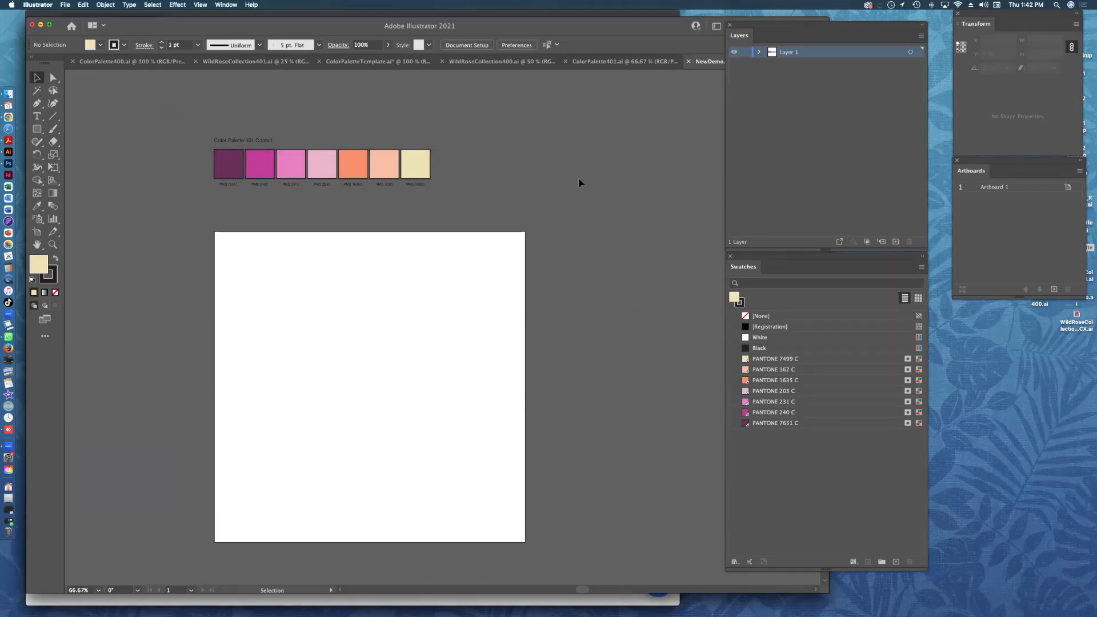
Open the Pantone Connect extension and move its panel over the document beside the pasted color palette.
left_click(226, 5)
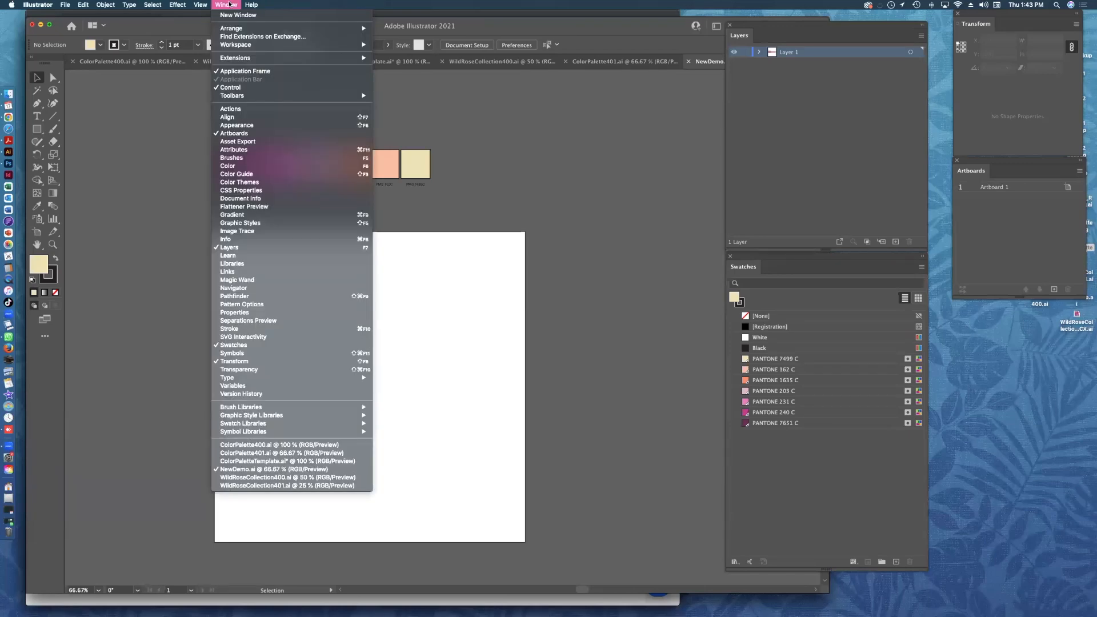
mouse_move(260, 57)
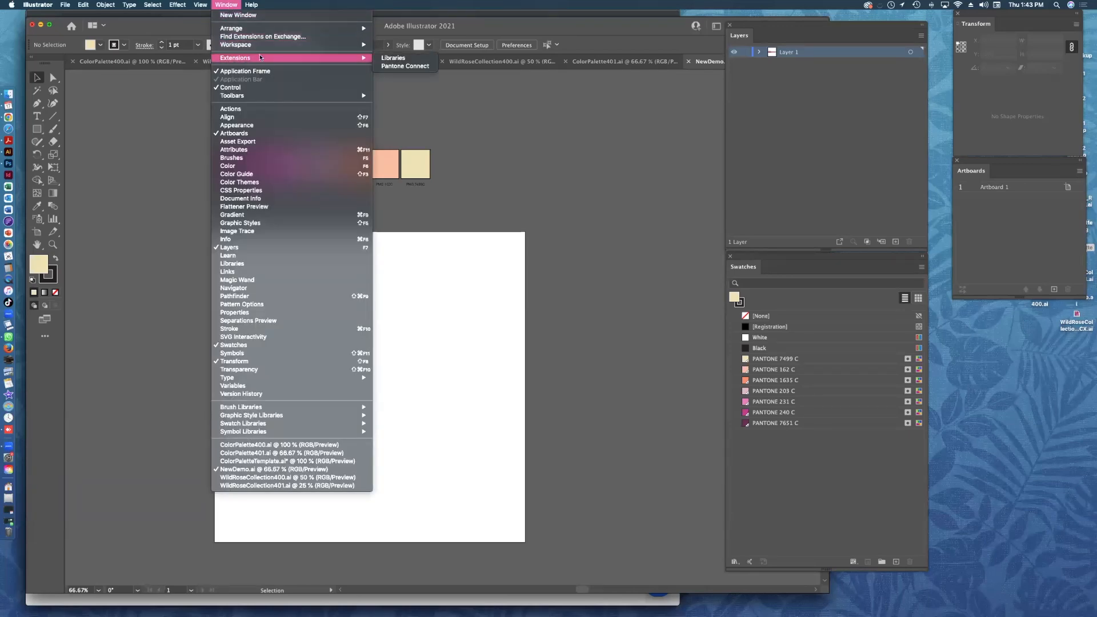
left_click(405, 66)
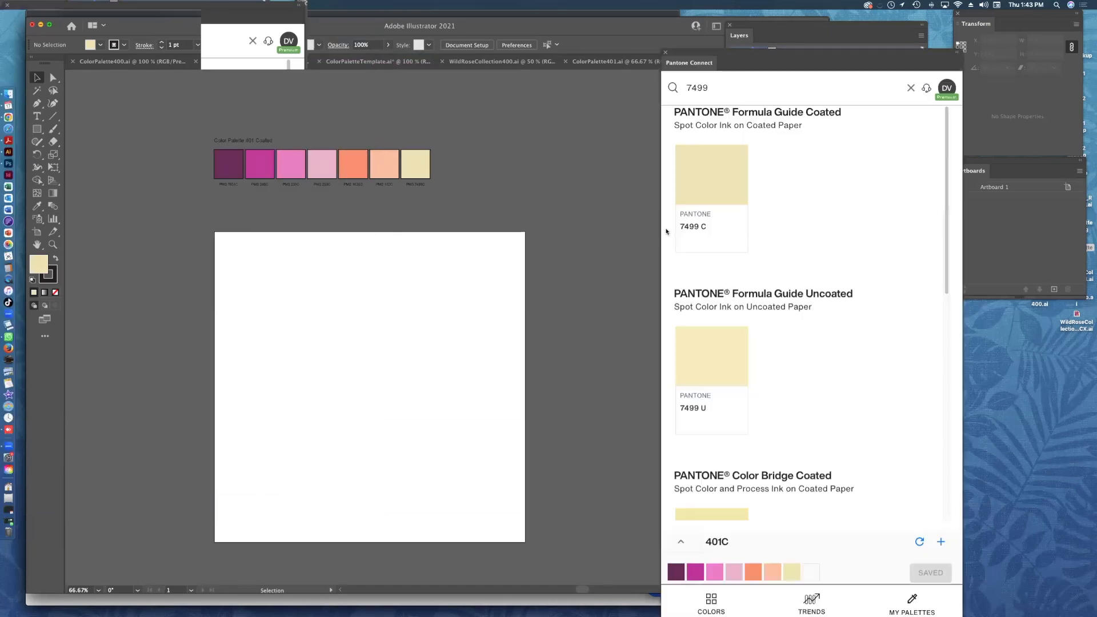
left_click_drag(710, 57, 517, 18)
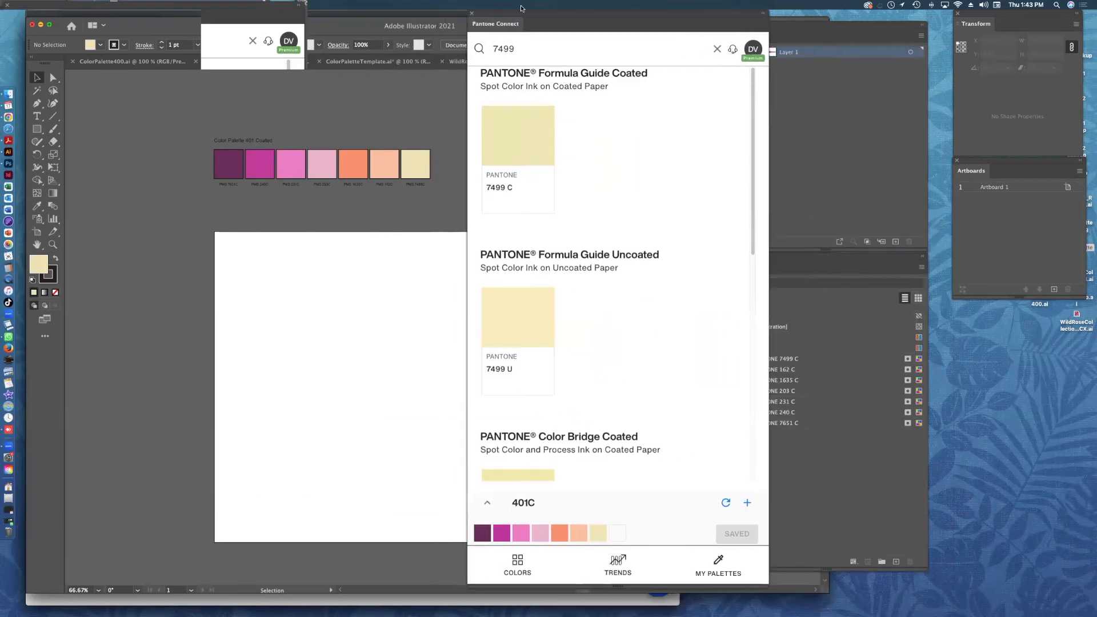
Show the saved palettes in Pantone Connect and view the sharing options of the 401C palette, closing them without sharing.
scroll(748, 227, "down", 5)
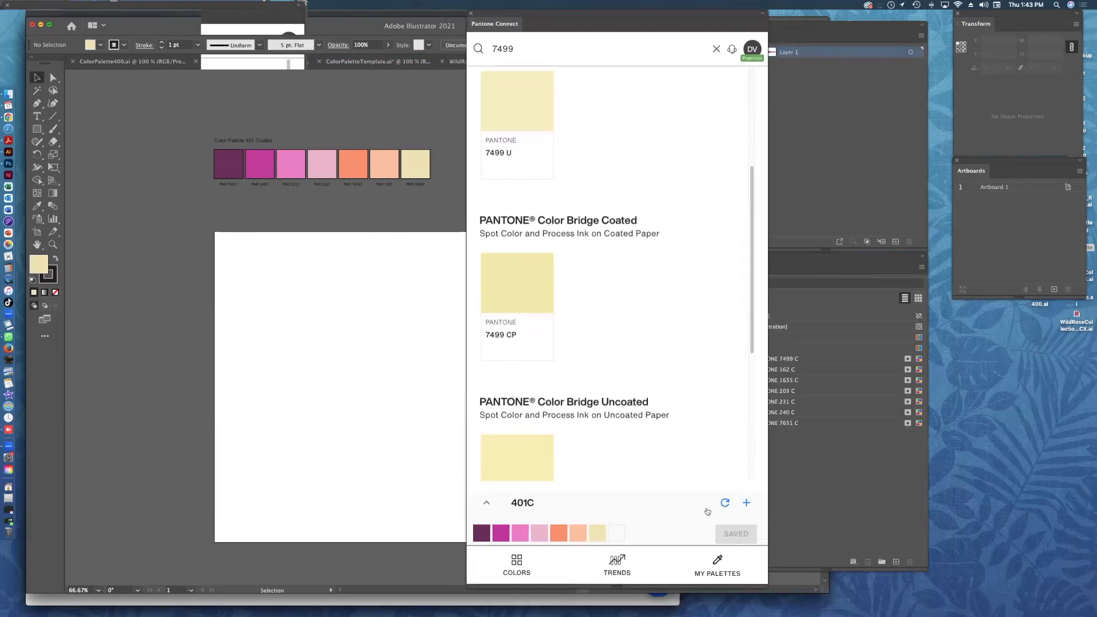
left_click(719, 575)
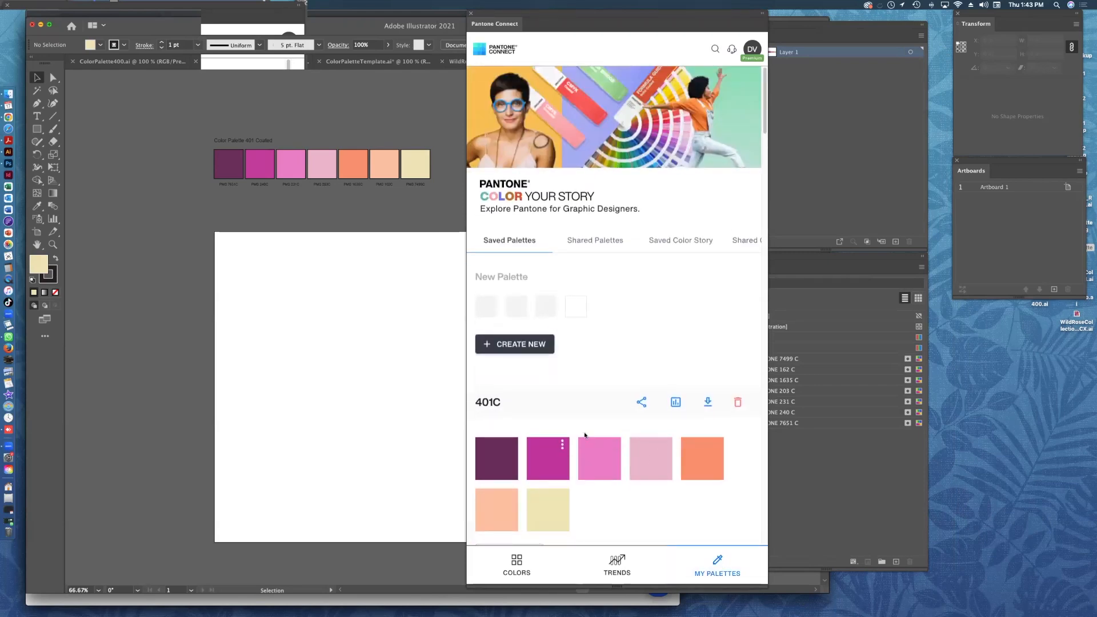
left_click(641, 402)
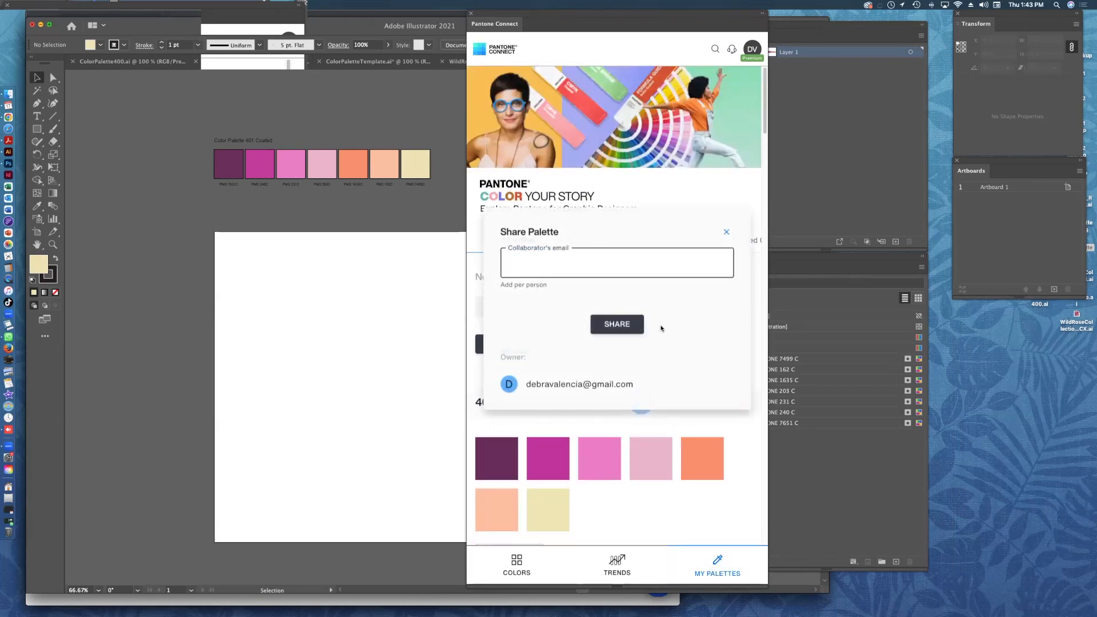
left_click(726, 233)
Examine the 401C palette's analysis, from colors list and hue distribution to gradient, color combos and light and dark views, and return to the palettes.
left_click(675, 403)
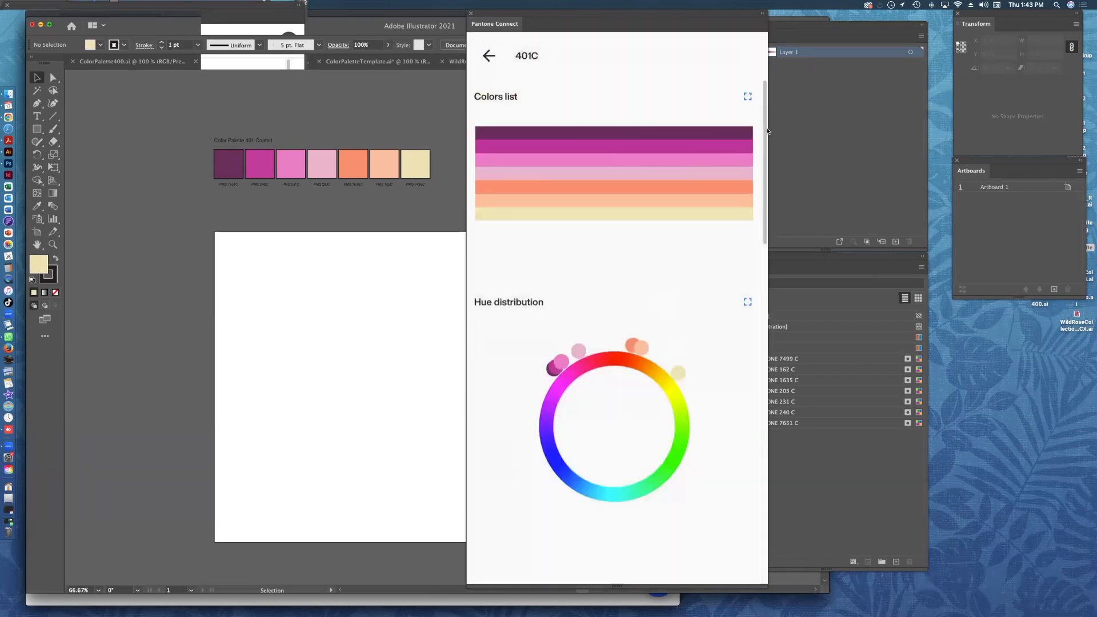
scroll(732, 322, "down", 10)
scroll(732, 322, "down", 8)
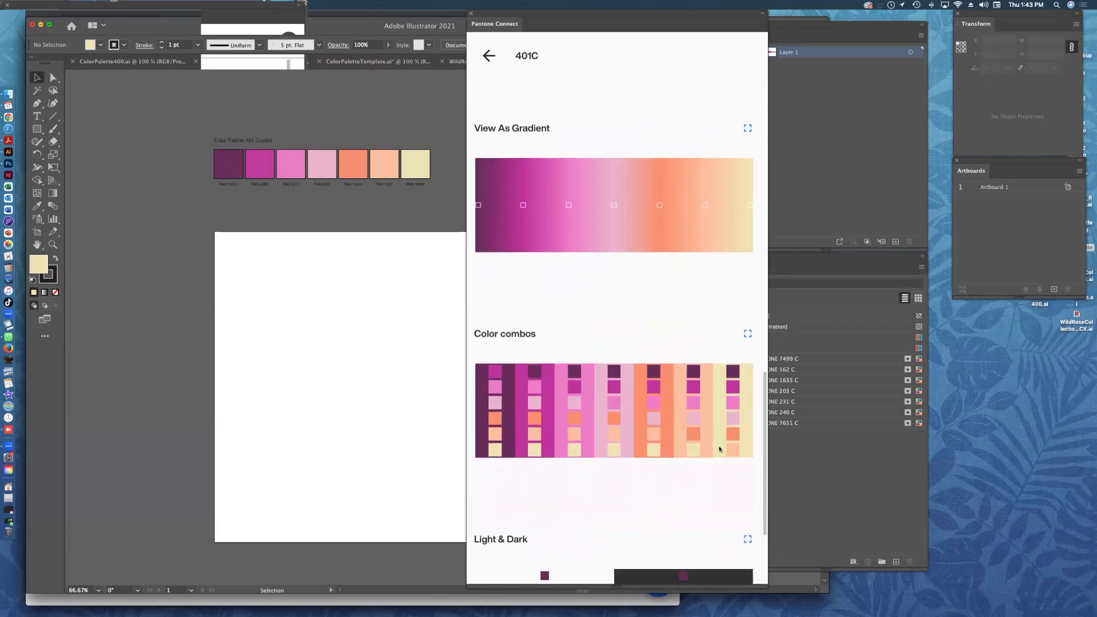
scroll(719, 449, "down", 4)
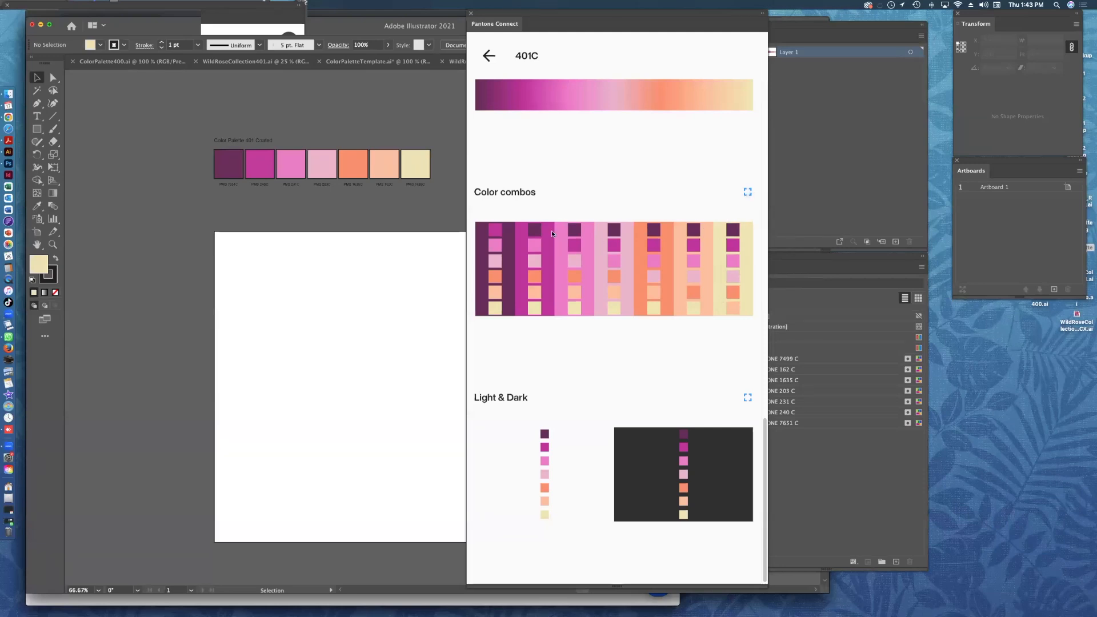
scroll(762, 451, "down", 1)
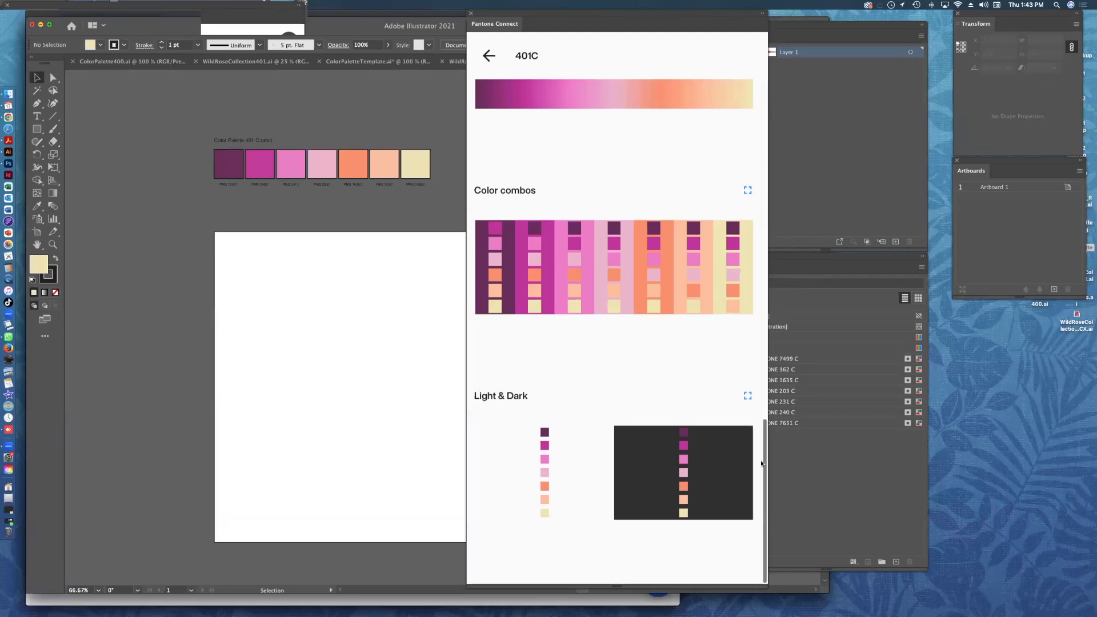
left_click_drag(763, 457, 472, 35)
left_click(487, 57)
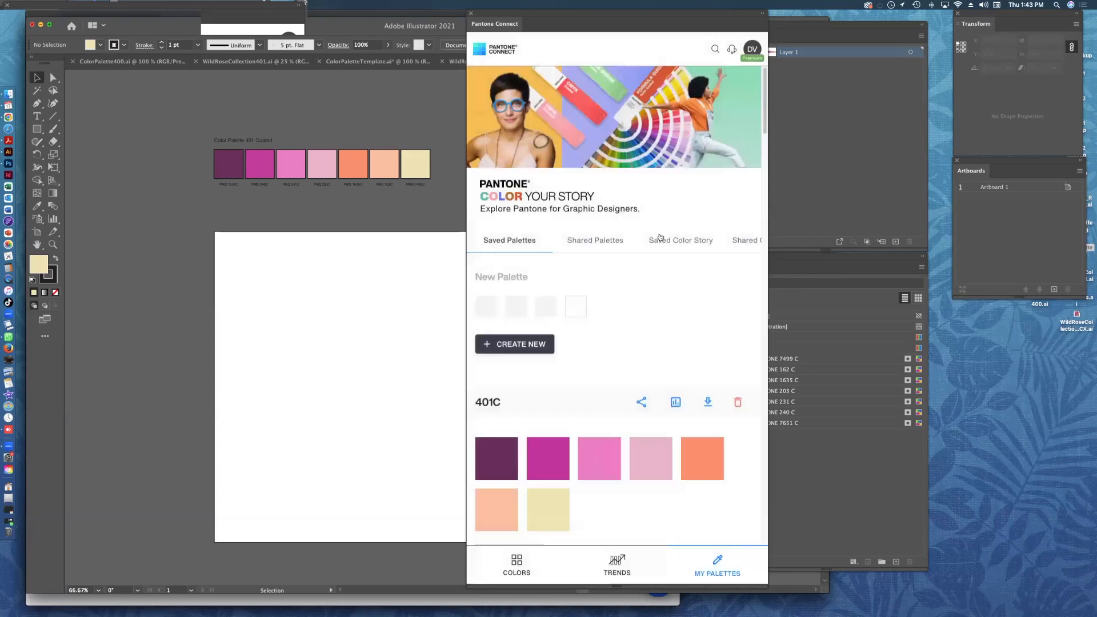
Download the 401C palette with the equal horizontal stripes template and export the image to the Desktop as ColorPalette401C in JPEG format.
left_click(707, 403)
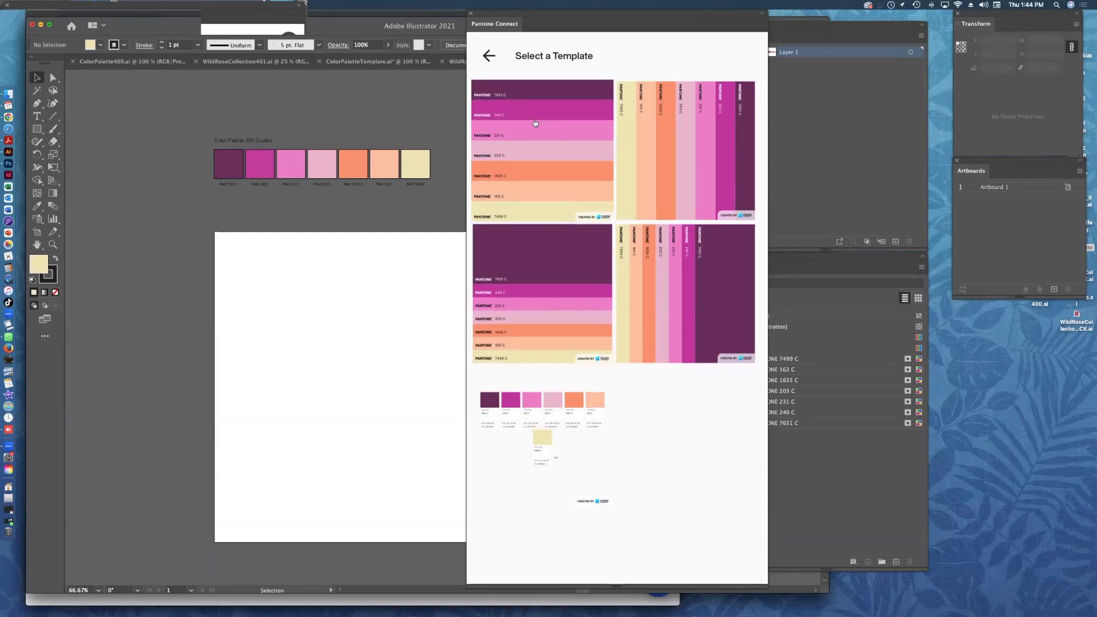
left_click(586, 198)
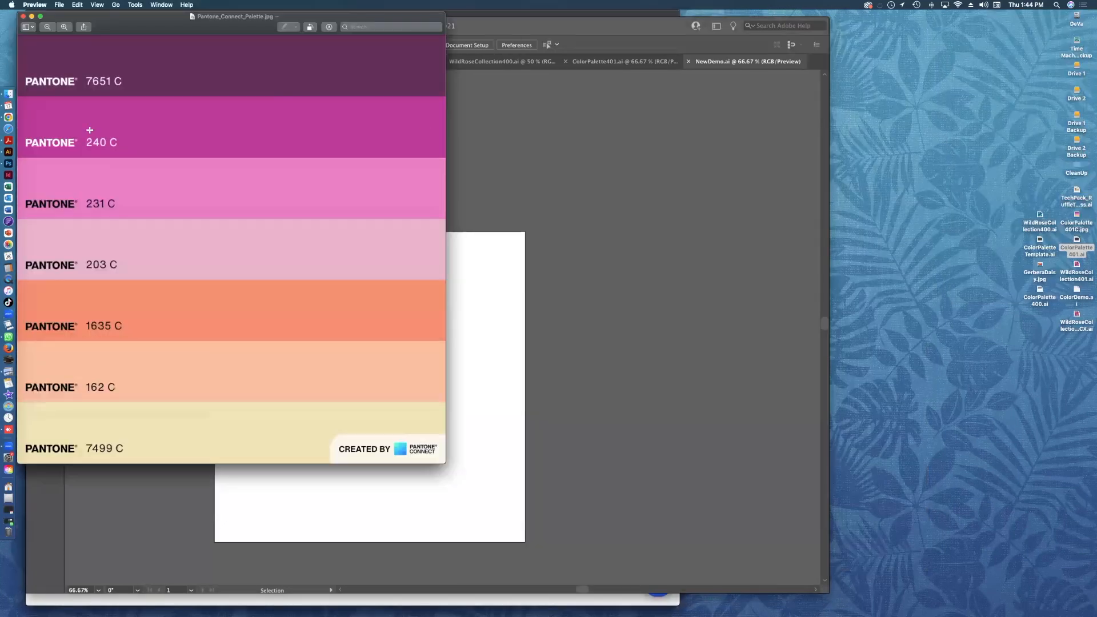
left_click(60, 5)
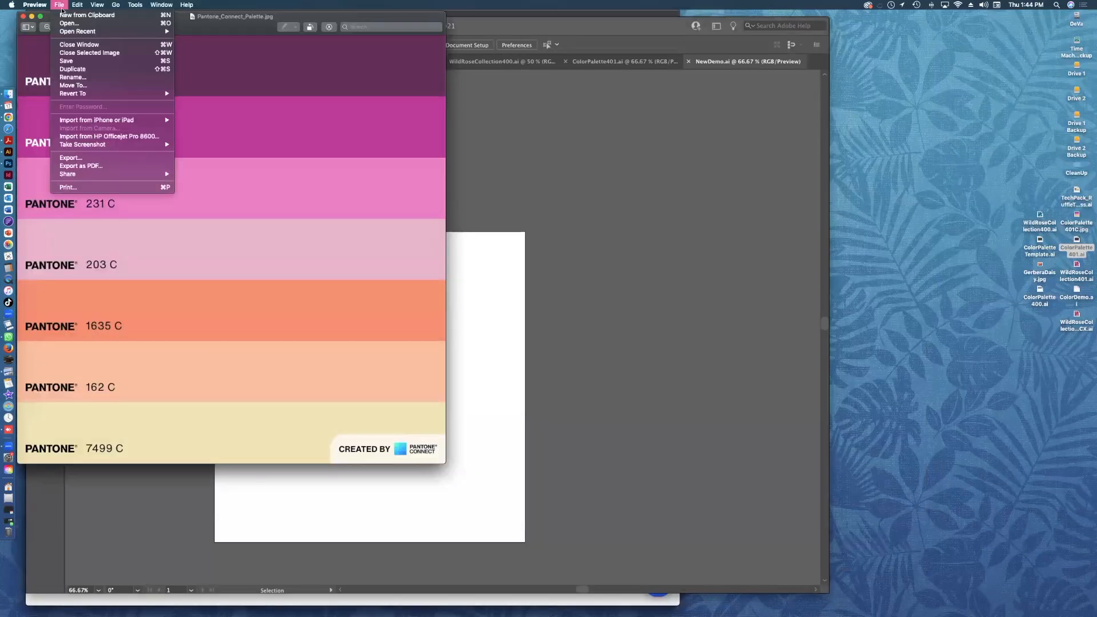
left_click(104, 156)
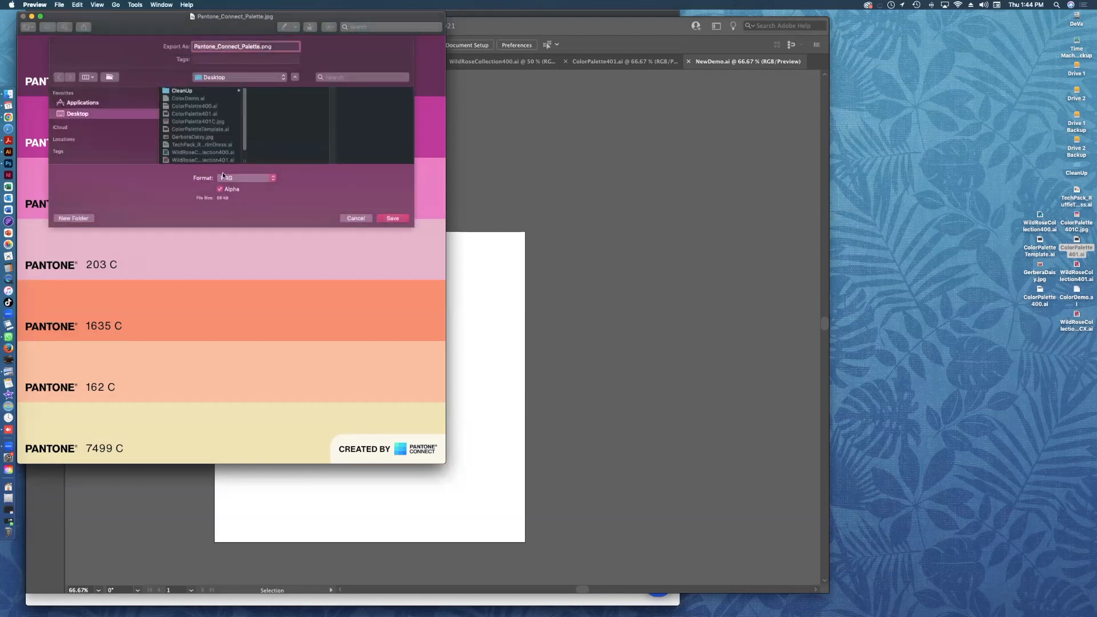
type("C")
type("olorPalette401C")
left_click(245, 180)
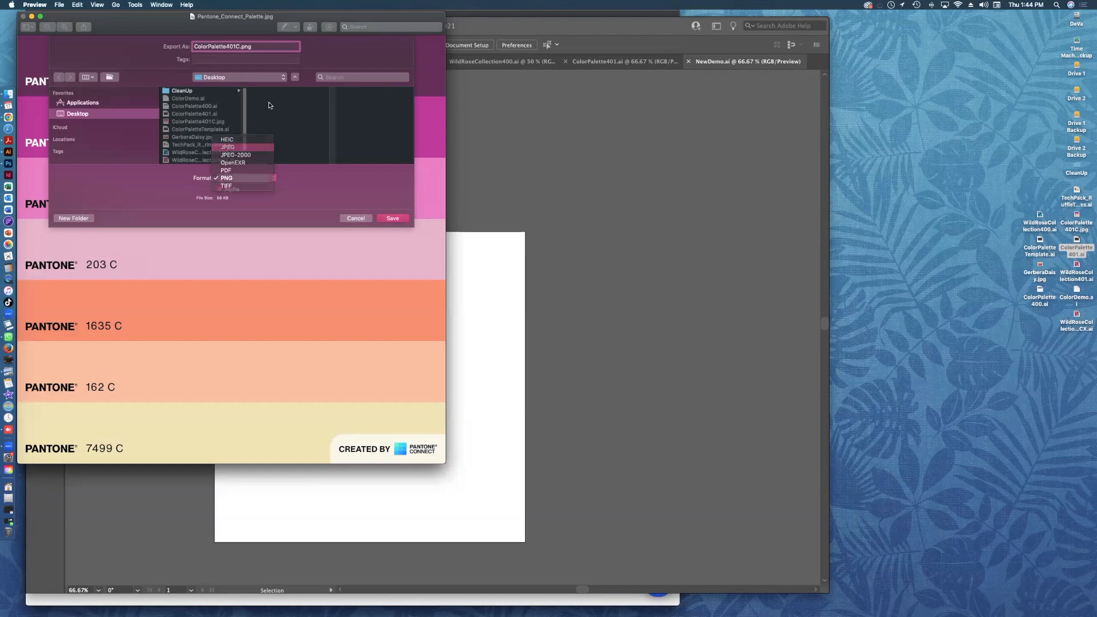
left_click(246, 147)
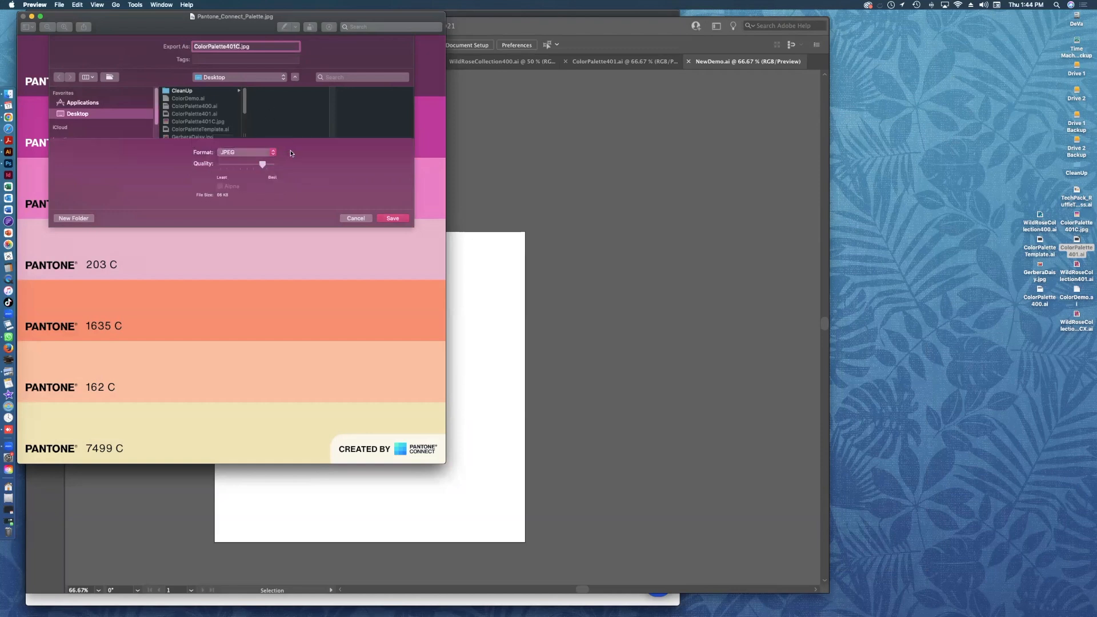
left_click(393, 219)
left_click(295, 84)
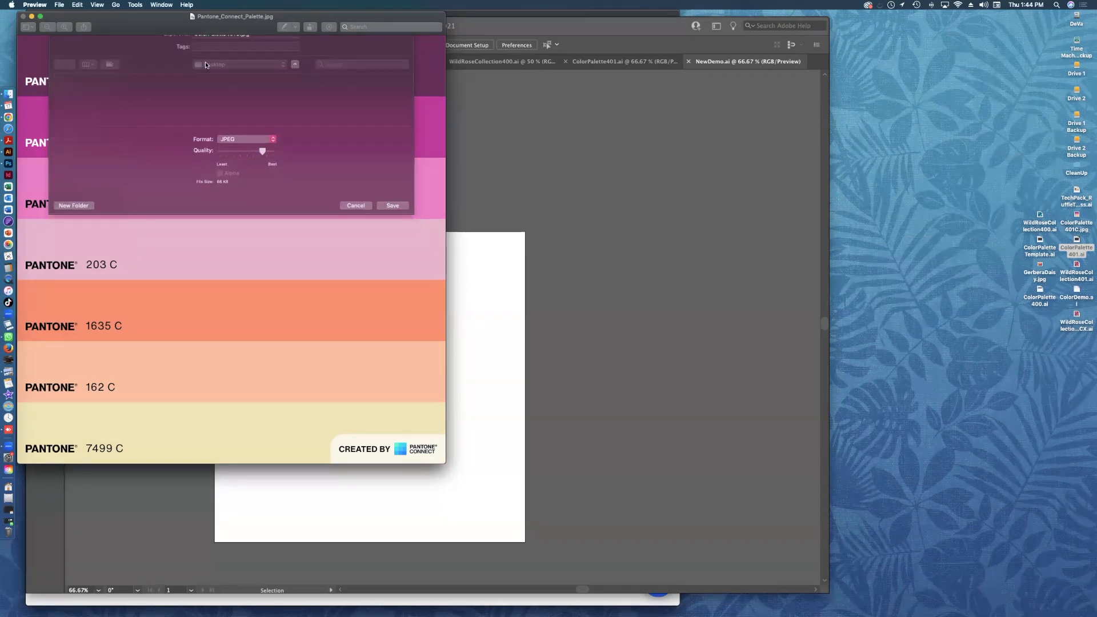
left_click(24, 17)
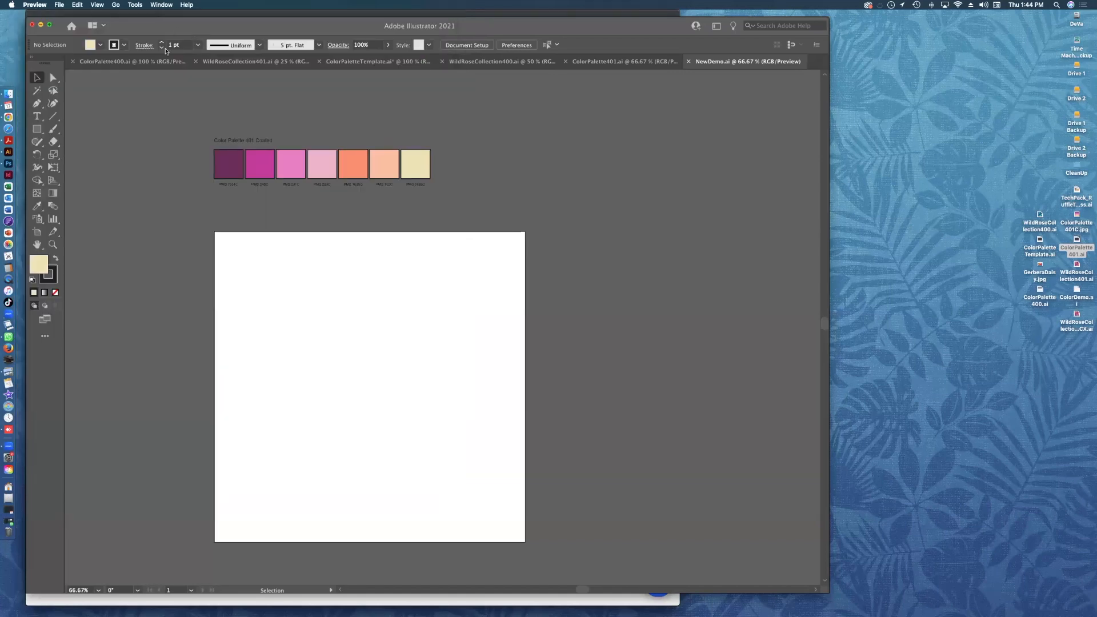
Switch back to Illustrator and open the recent document TechPack_RuffleTrimDress.ai.
left_click(186, 90)
left_click(66, 5)
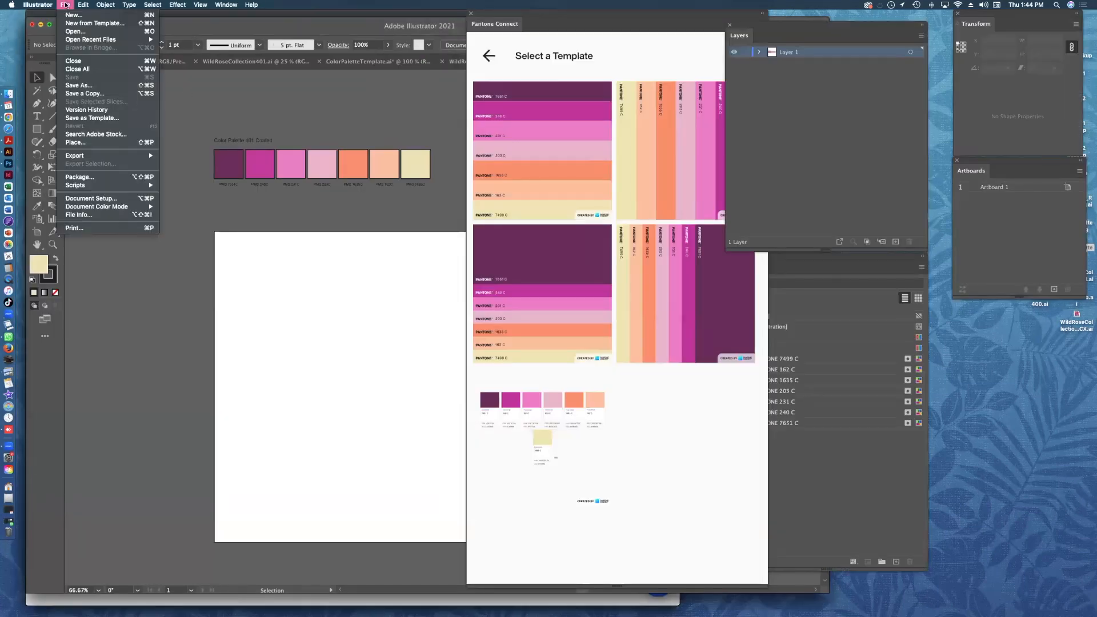
mouse_move(82, 40)
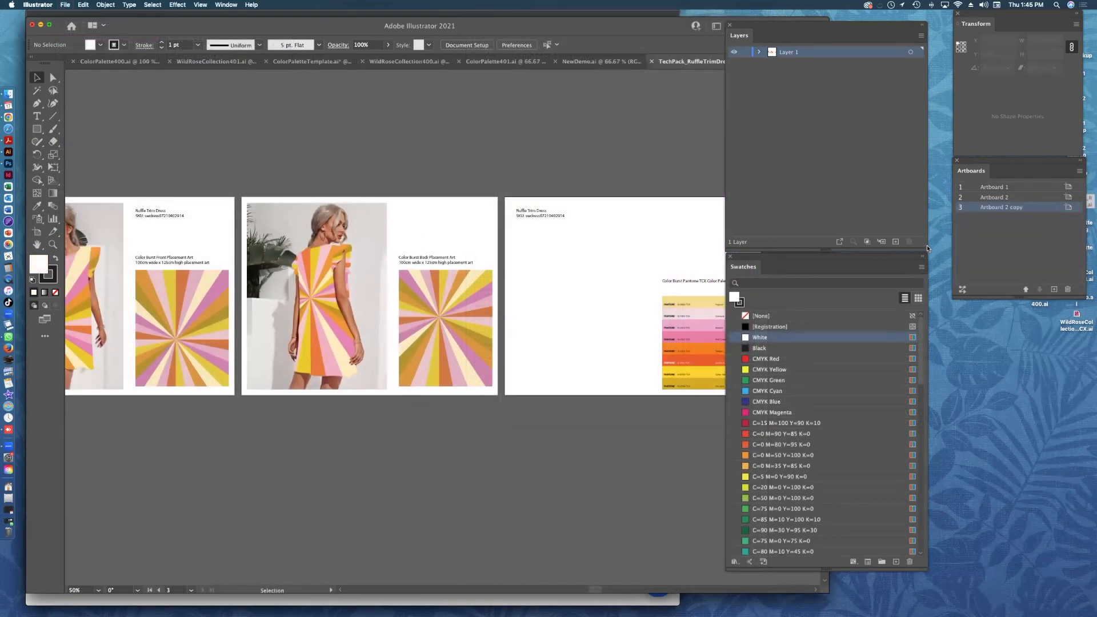
Examine the front and back placement art and the Color Burst Pantone TCX color palette across the tech pack's three artboards.
left_click_drag(324, 408, 464, 379)
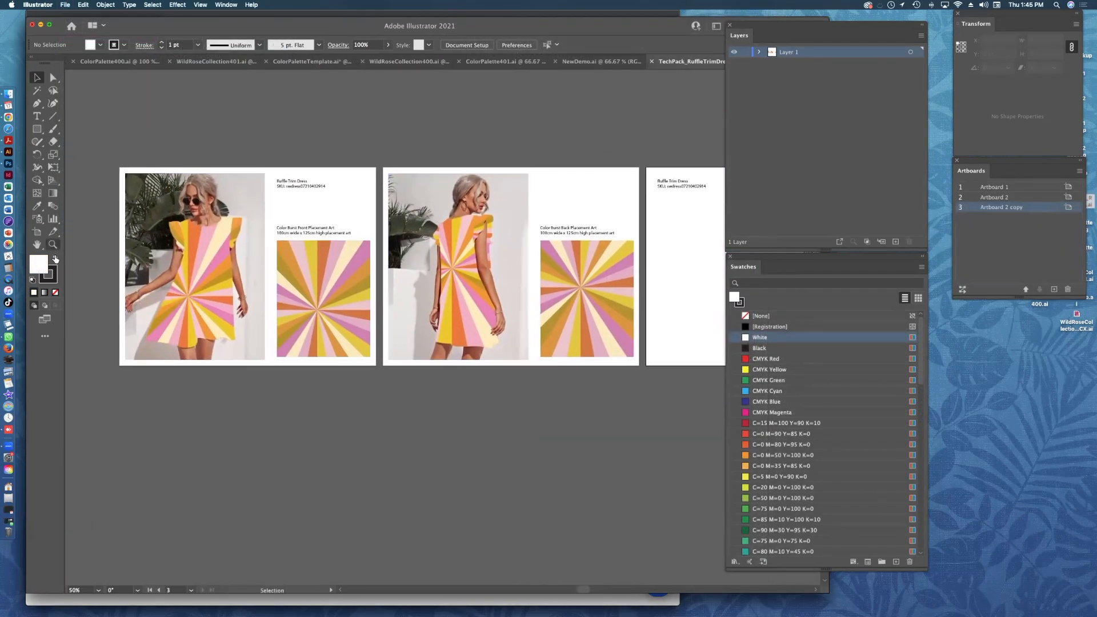
left_click(51, 247)
left_click(307, 349)
left_click(422, 360)
left_click_drag(430, 358, 383, 560)
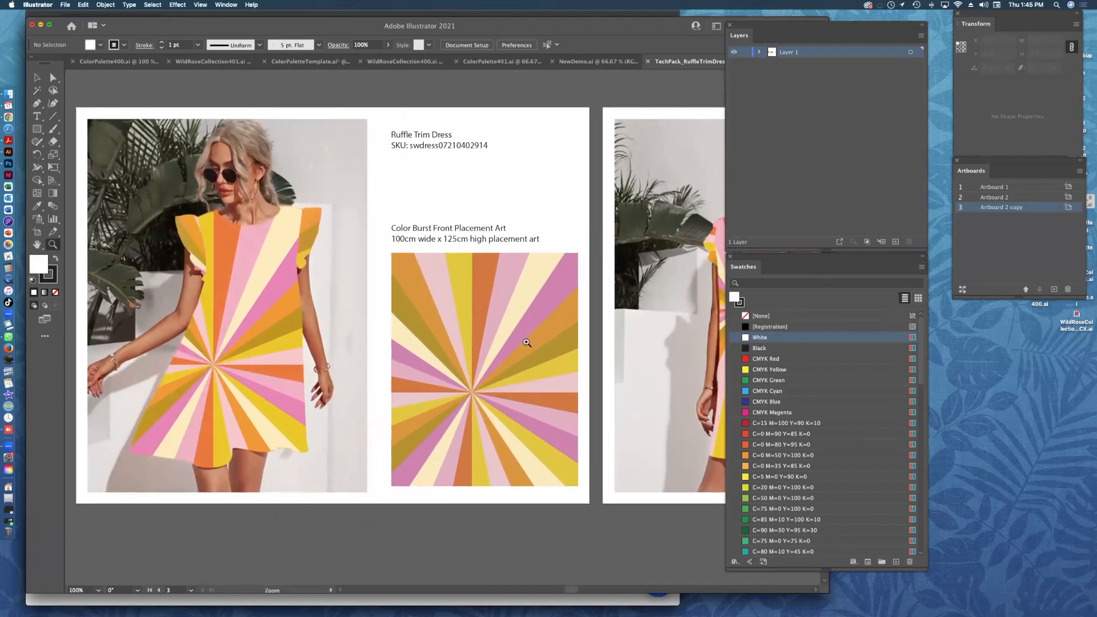
key("space")
left_click_drag(641, 533, 195, 522)
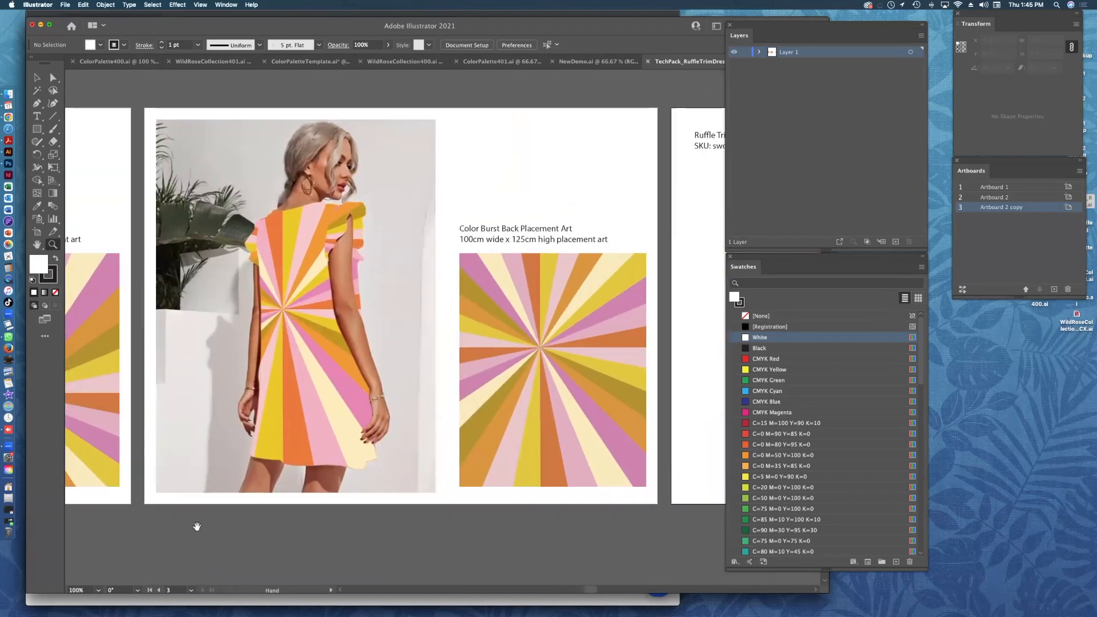
left_click_drag(579, 540, 120, 541)
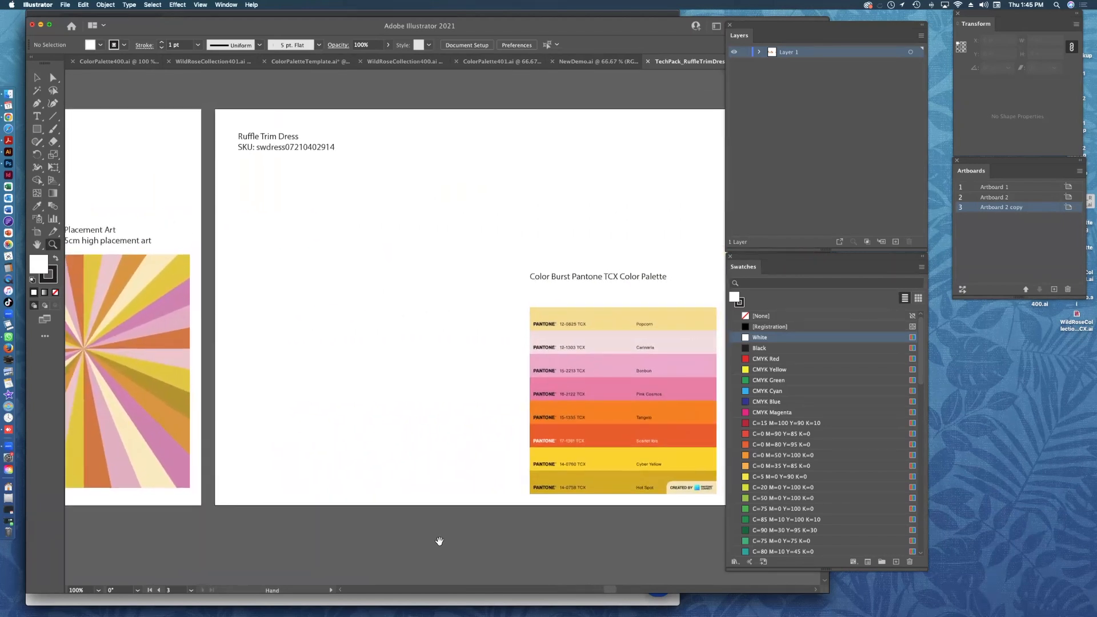
left_click_drag(438, 541, 385, 543)
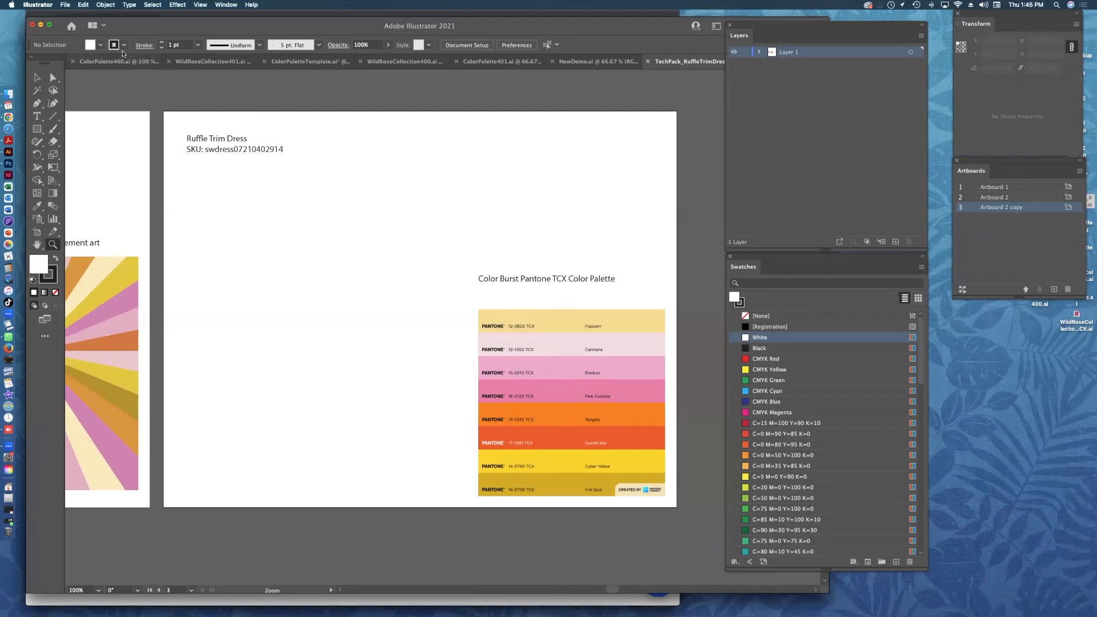
Create a new 10 x 10 in print document in RGB color with 300 ppi raster effects.
left_click(606, 64)
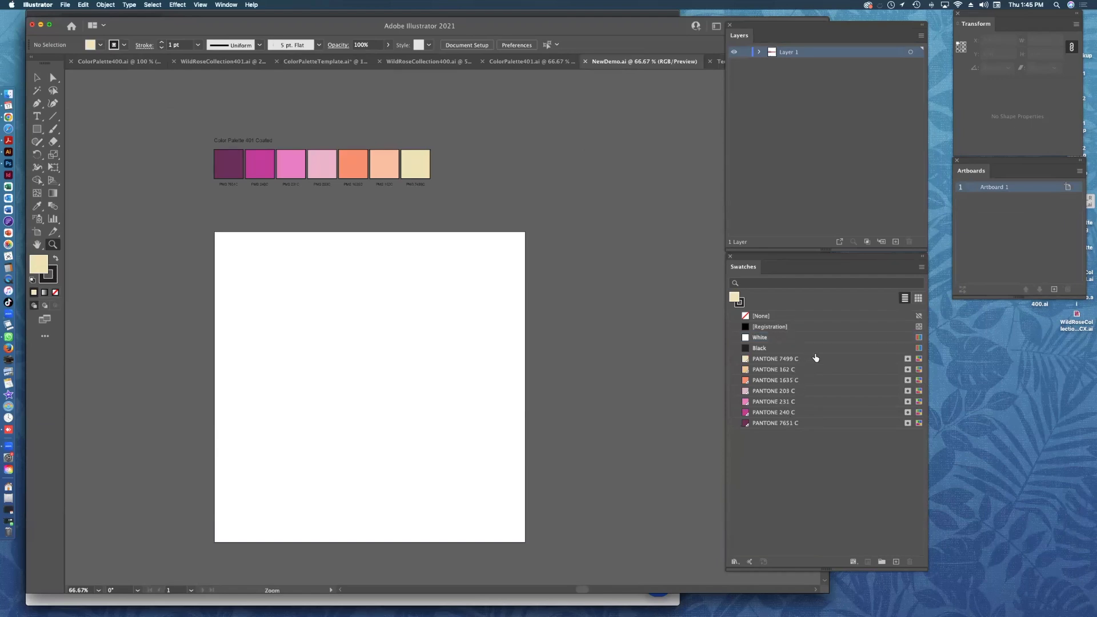
left_click(69, 5)
left_click(71, 17)
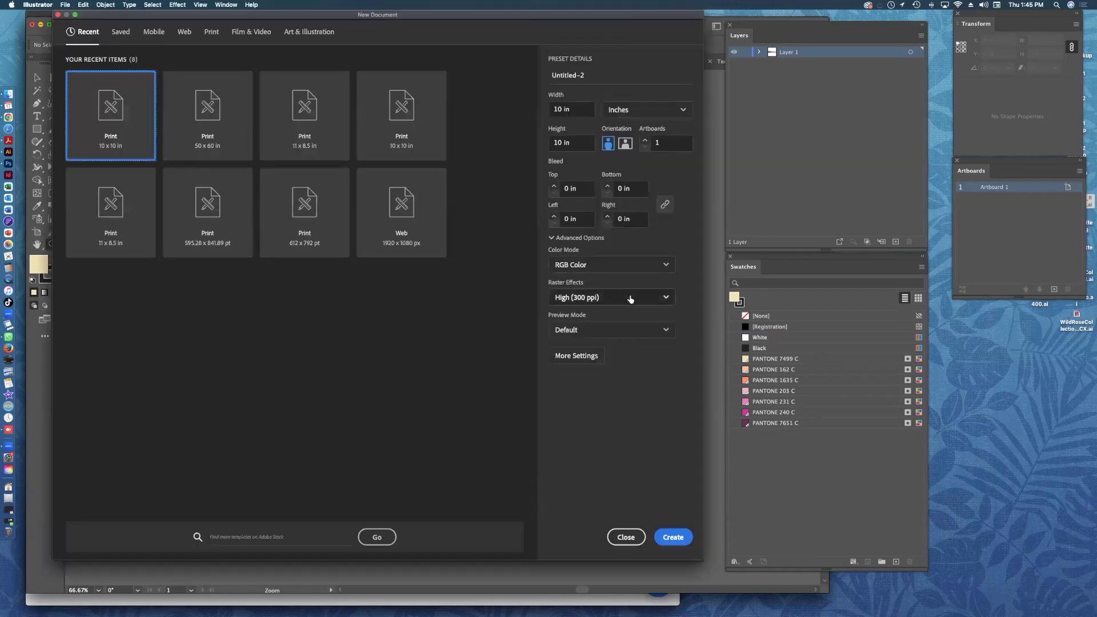
left_click(673, 537)
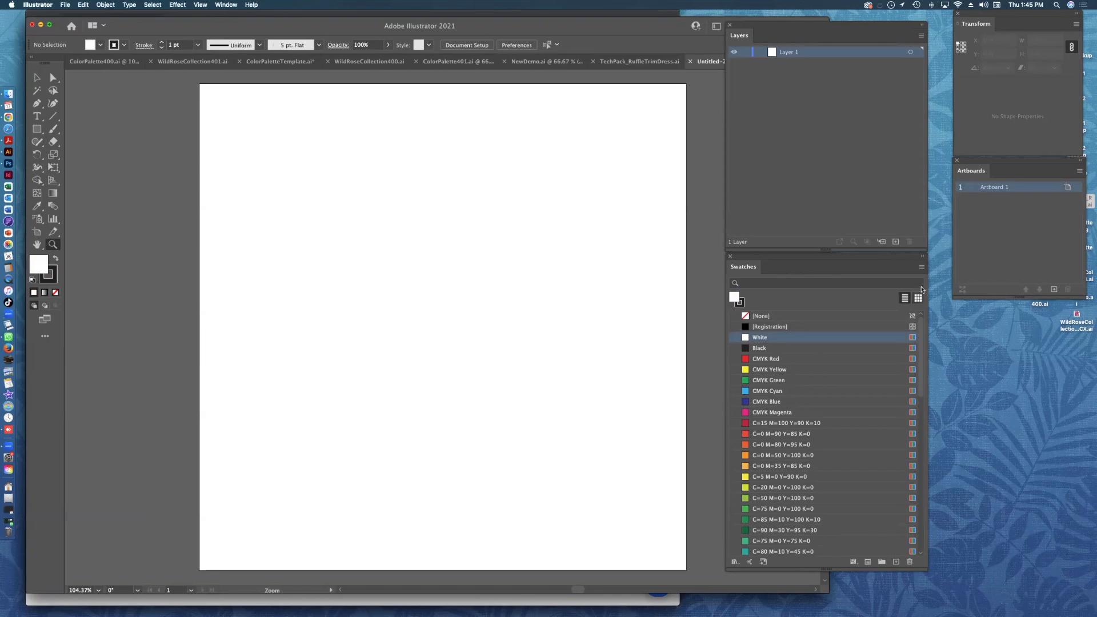
Delete all unused swatches from the new document.
left_click(920, 267)
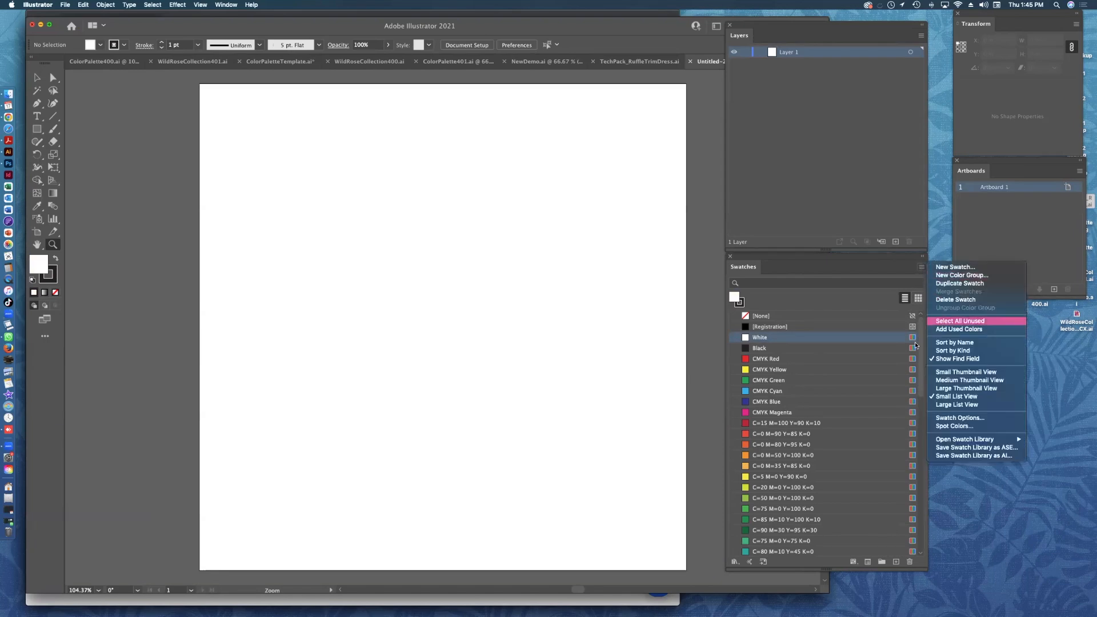
left_click(951, 321)
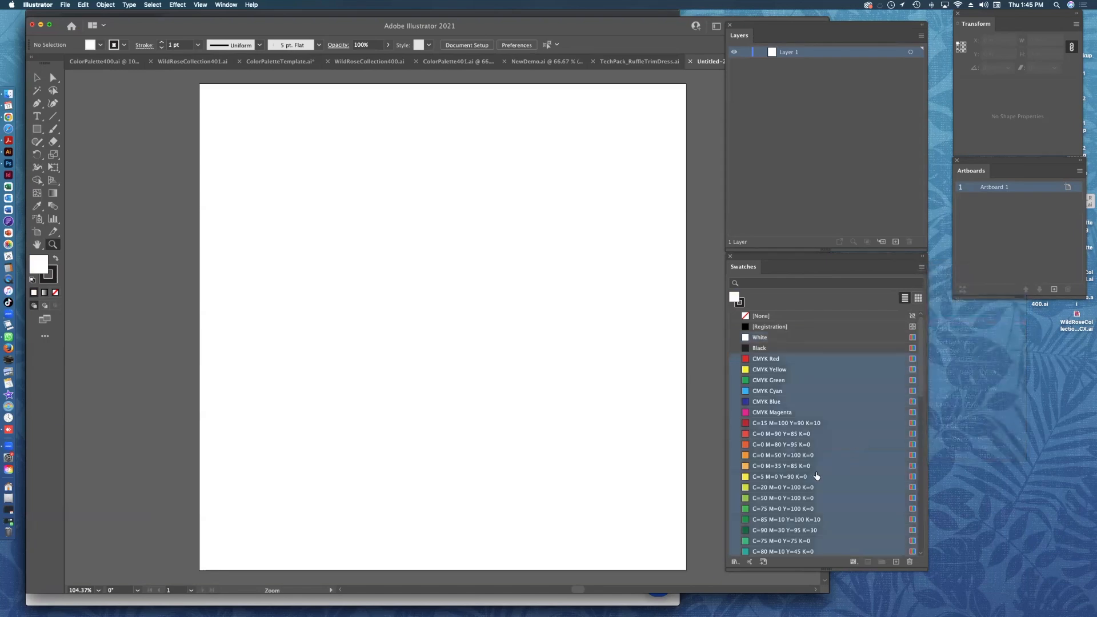
left_click(910, 562)
left_click(483, 322)
Place the ColorPalette401C.jpg image from the desktop into the new document.
left_click(1041, 358)
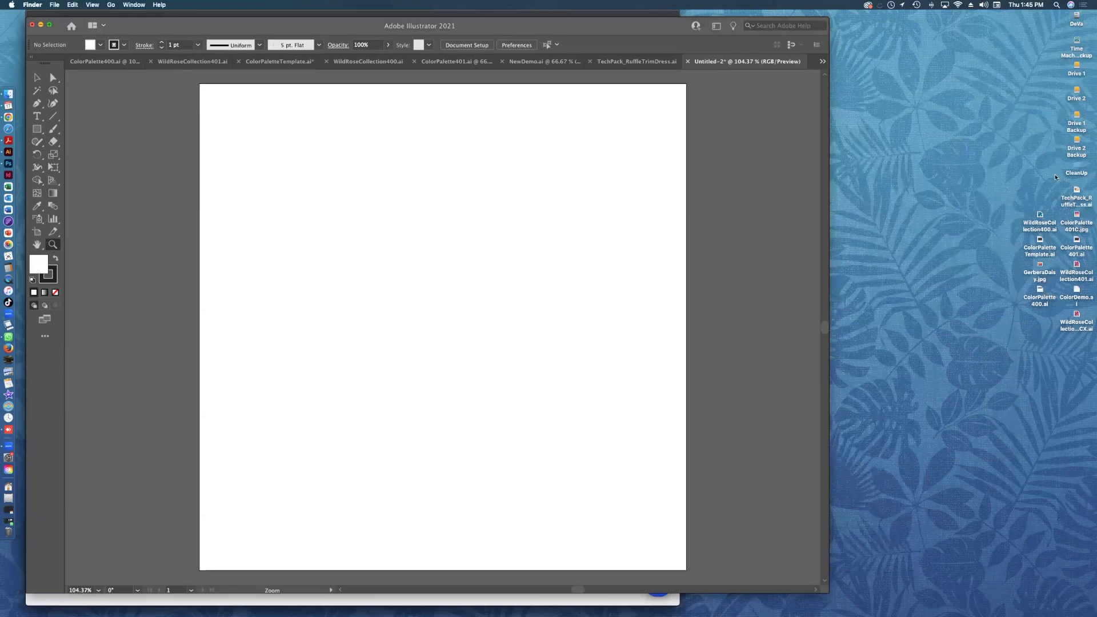
left_click_drag(1076, 215, 533, 276)
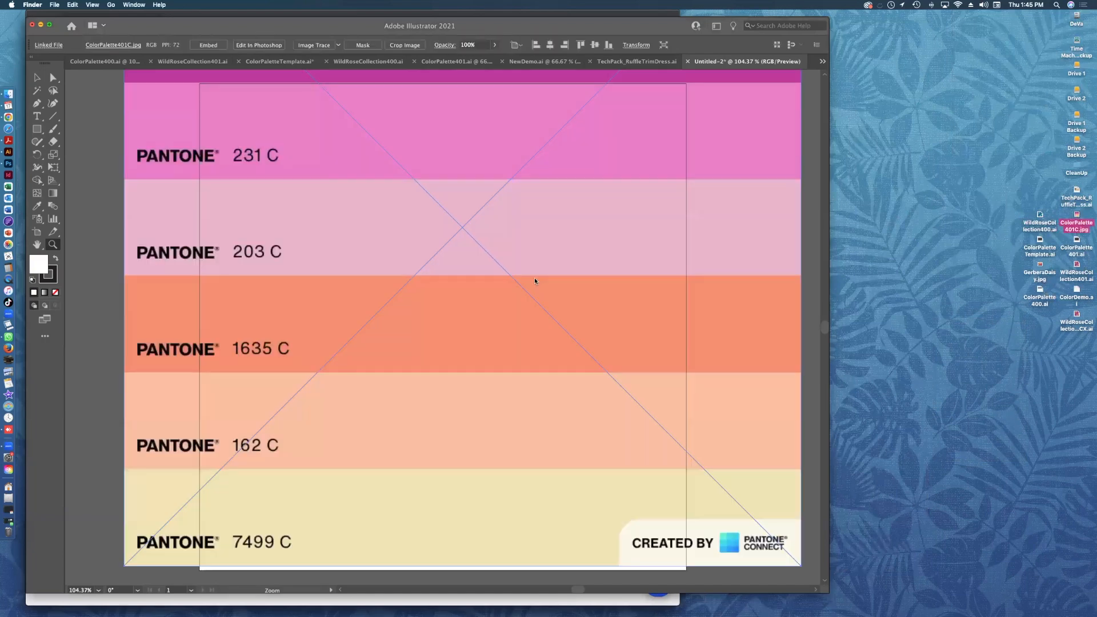
left_click(134, 235, "alt")
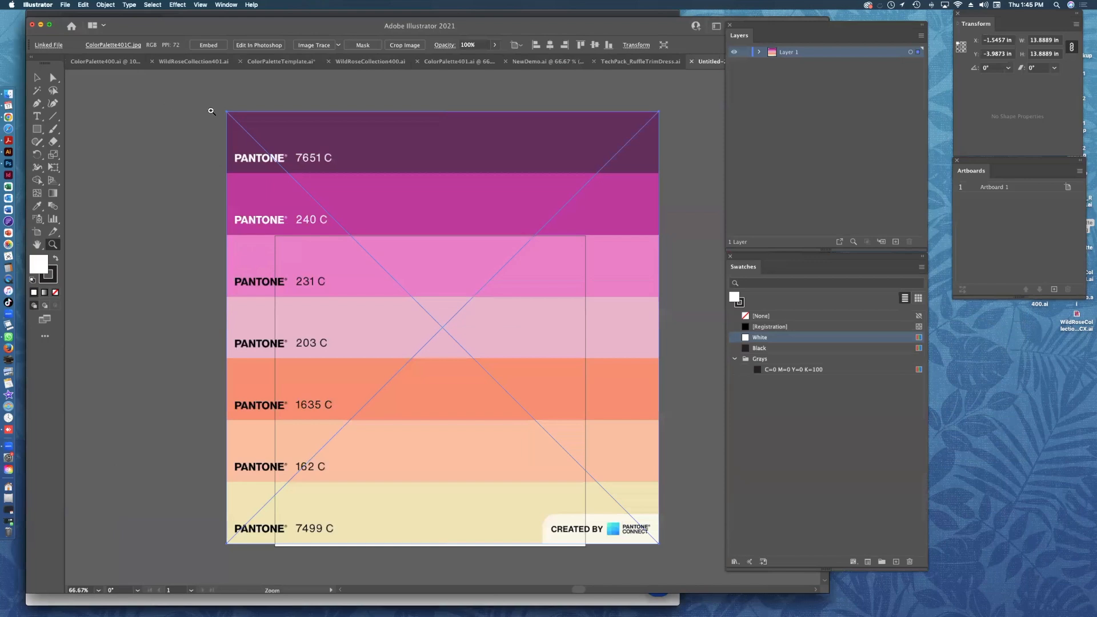
Scale the placed palette image down to about 7.27 in square and move it to roughly the middle of the artboard.
left_click(38, 78)
left_click_drag(226, 112, 432, 318)
left_click_drag(552, 394, 459, 381)
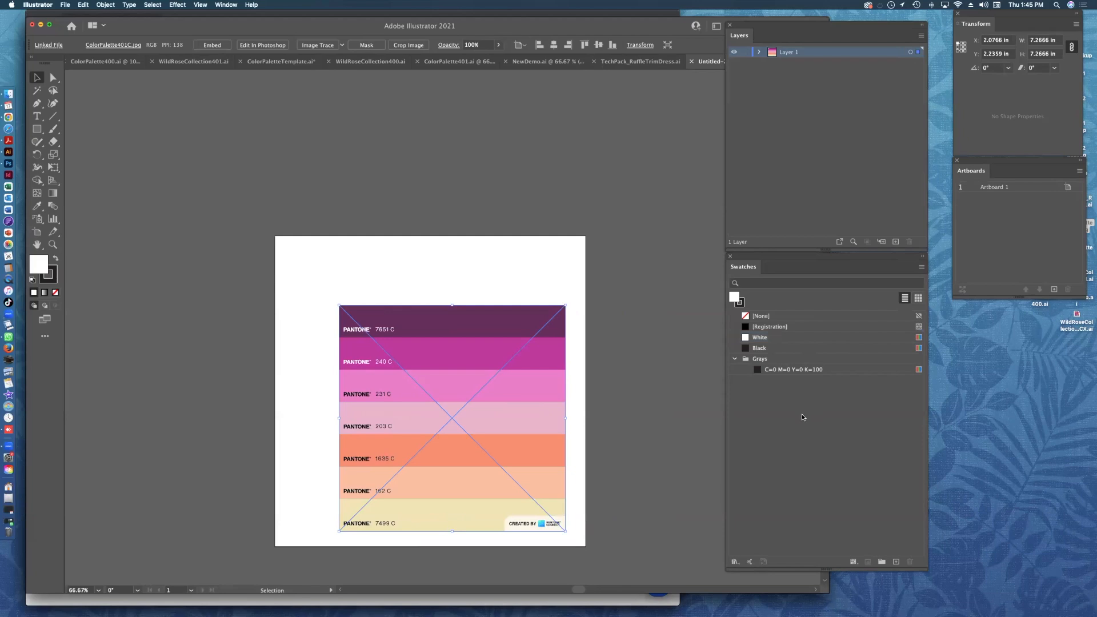
left_click_drag(522, 381, 511, 406)
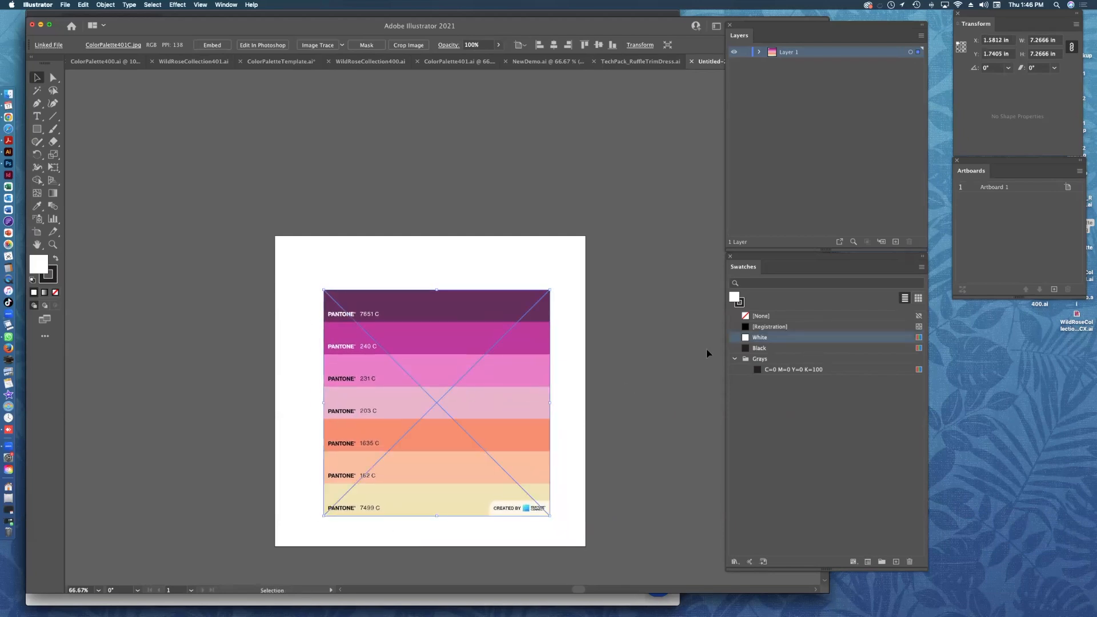
Delete the Grays color group from the swatches, confirming the deletion.
left_click(761, 360)
left_click(909, 561)
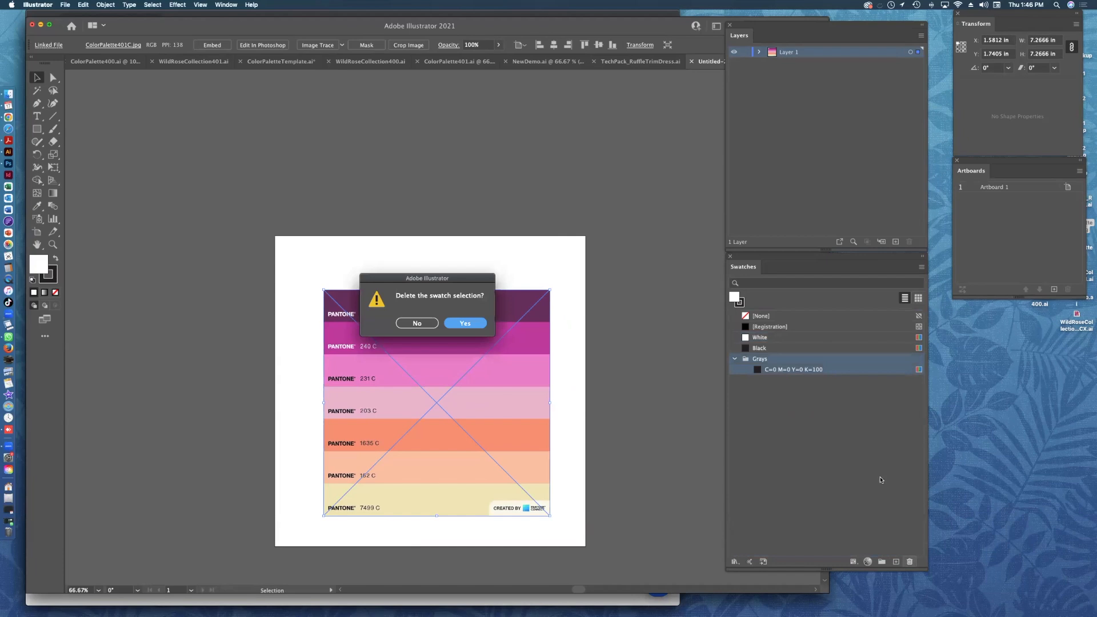
left_click(466, 324)
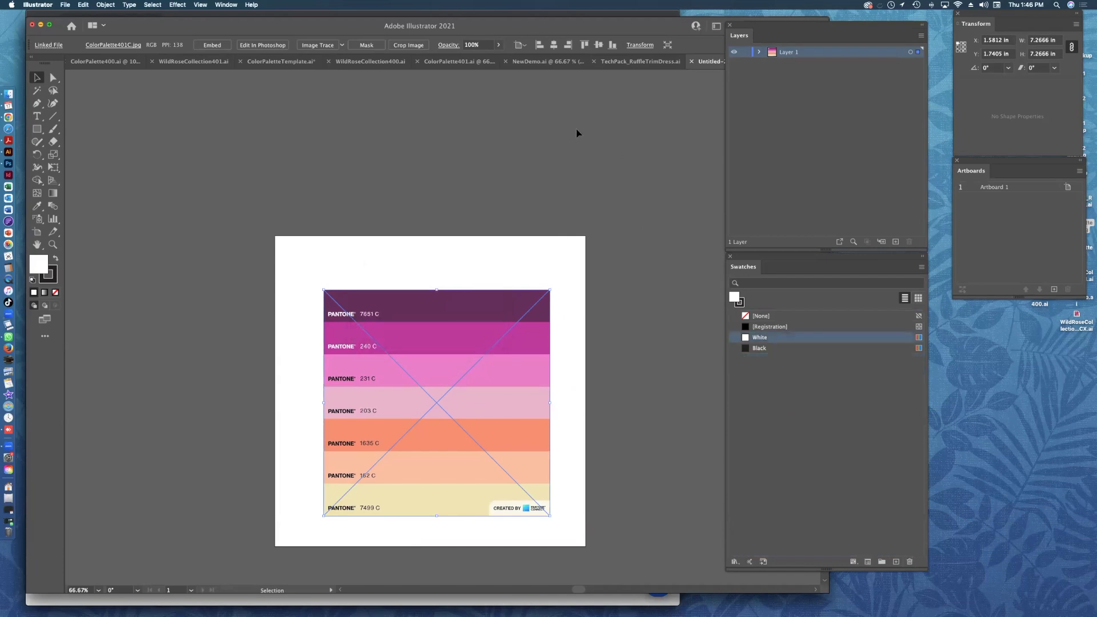
Copy the Color Palette 401 Coated row from ColorPalette401.ai, try pasting it into NewDemo.ai, and undo the paste.
left_click(447, 61)
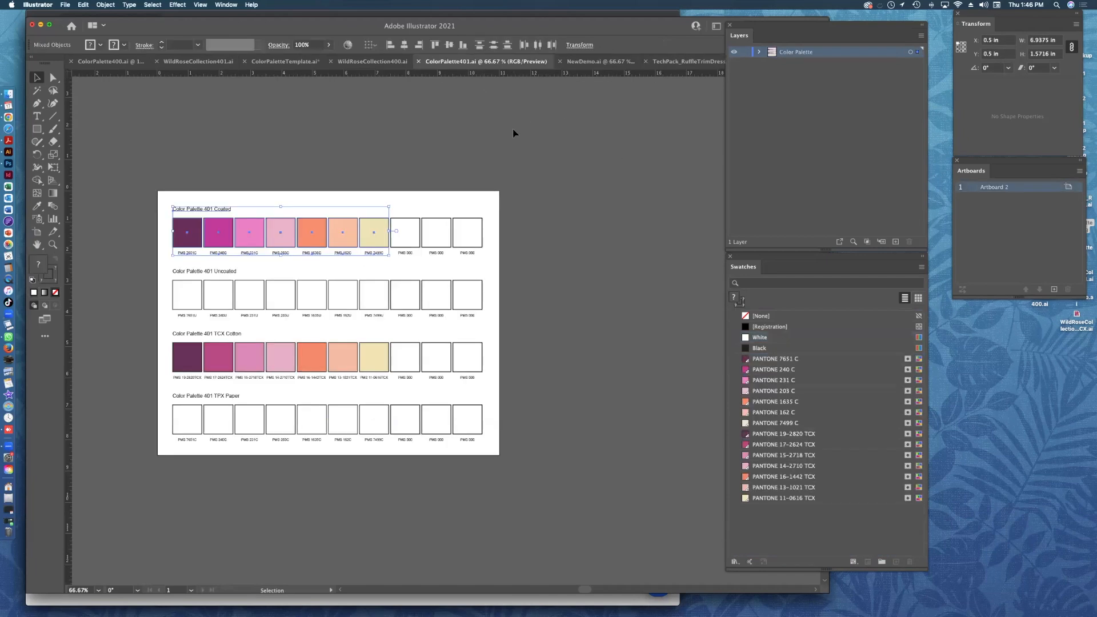
key("a")
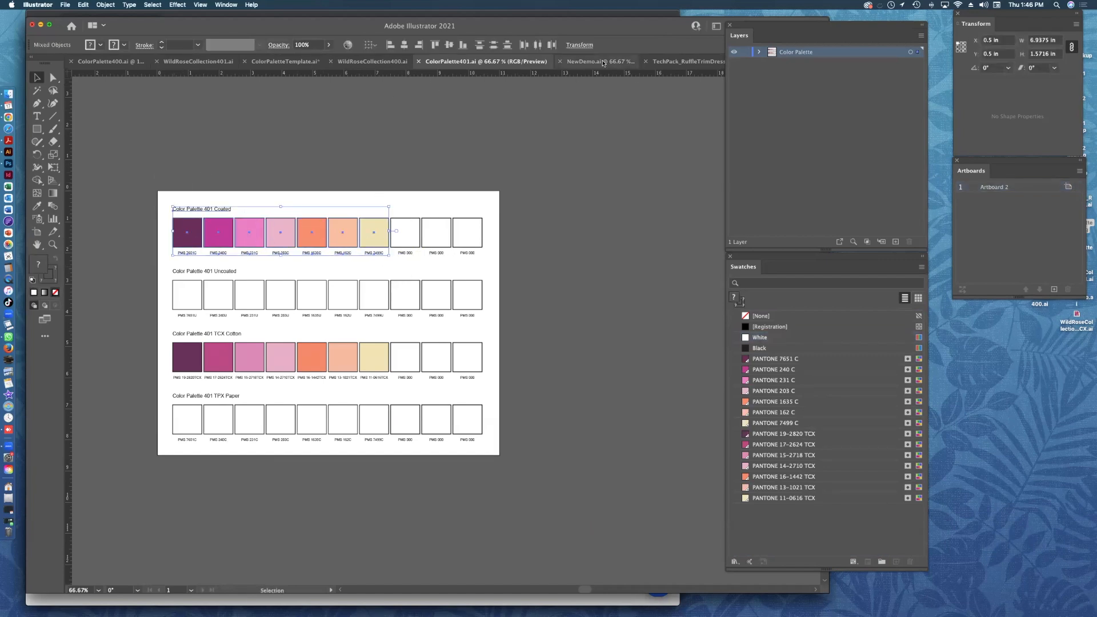
left_click(569, 61)
key("super+v")
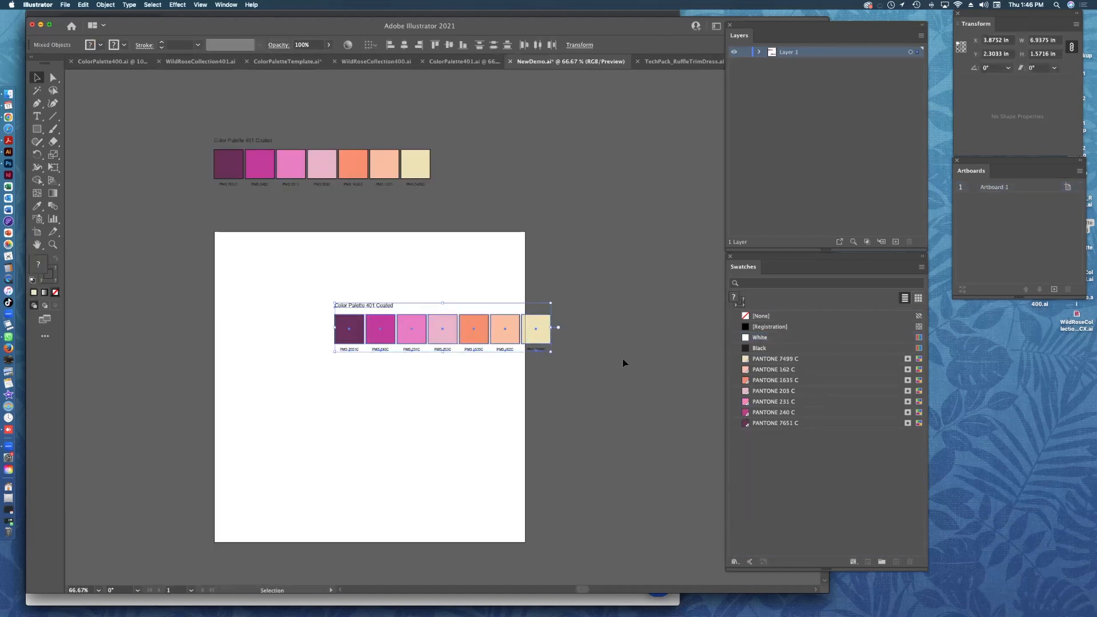
key("super+z")
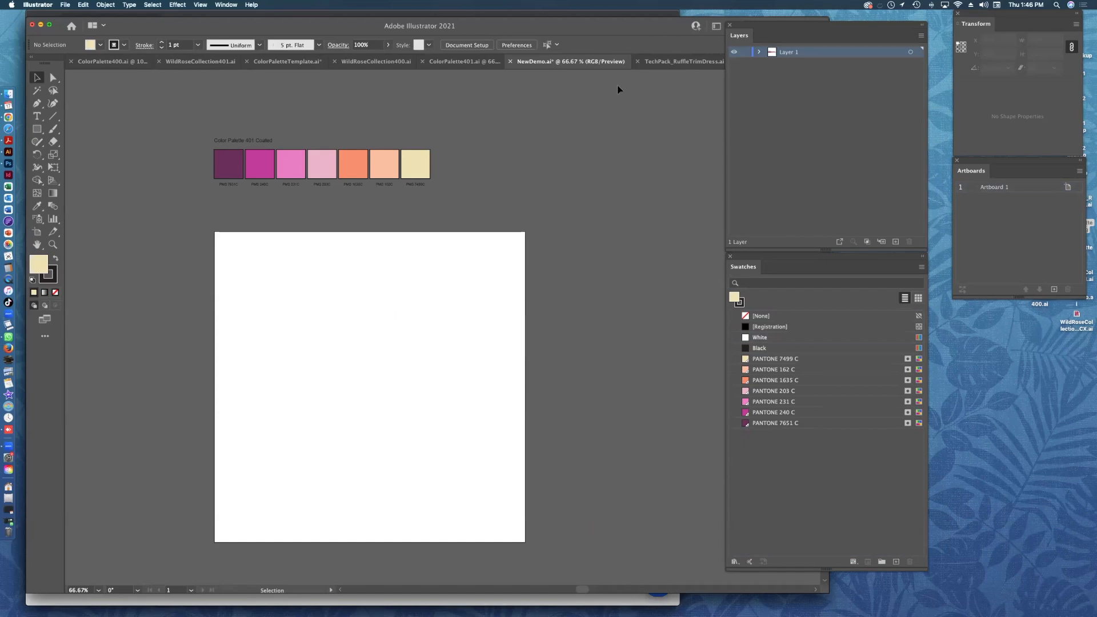
Return to the untitled document, try pasting the 401 Coated palette over the placed image, and undo the paste.
left_click(690, 63)
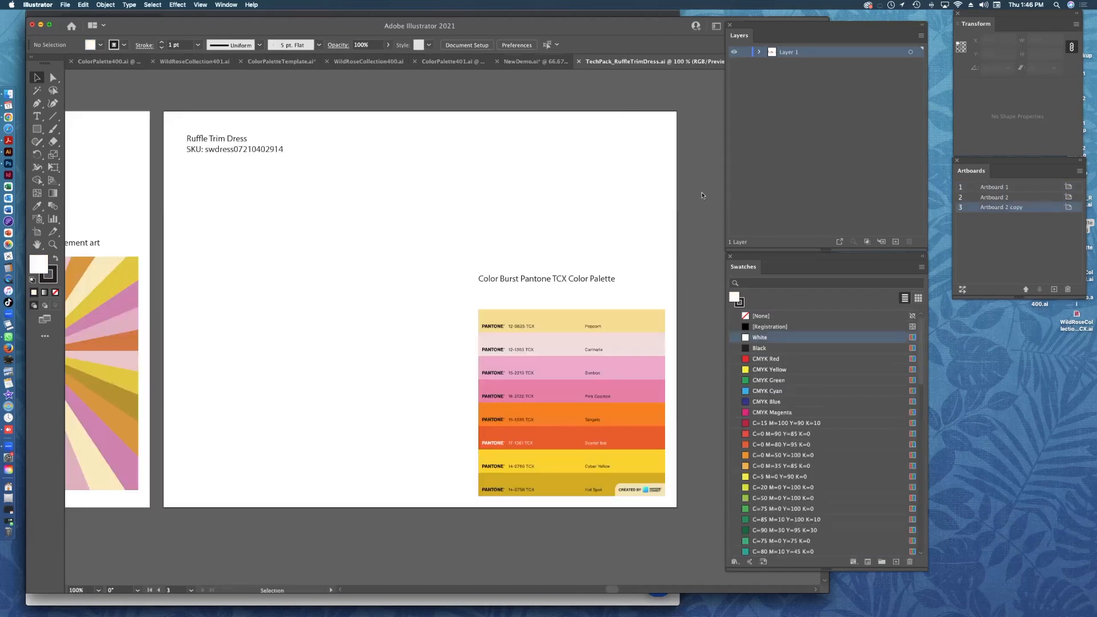
left_click(228, 6)
left_click(273, 485)
left_click(623, 286)
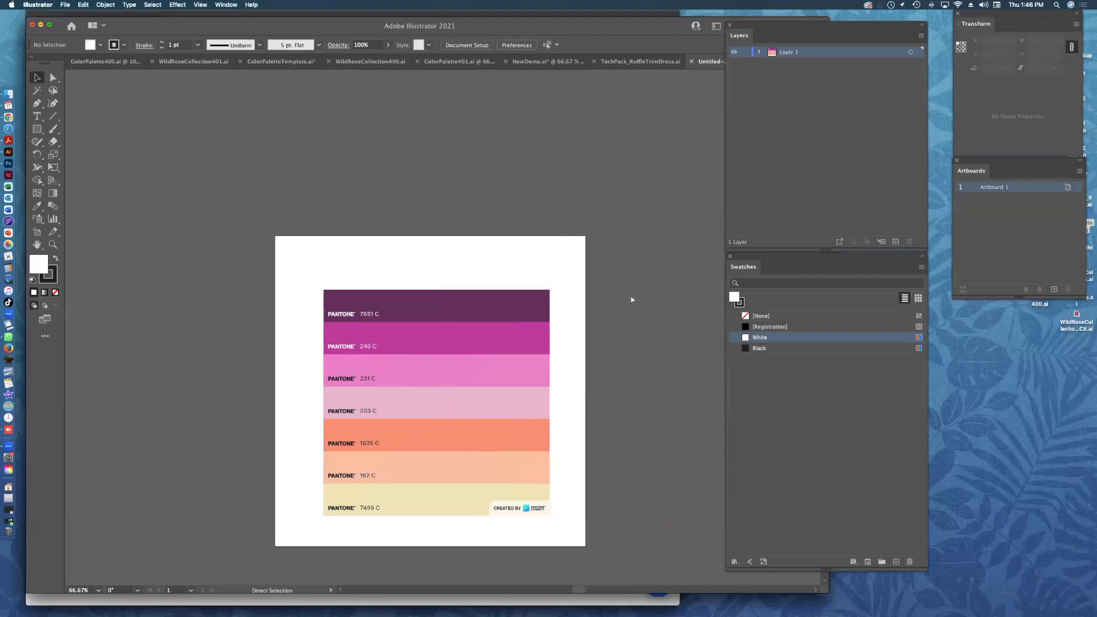
key("super+v")
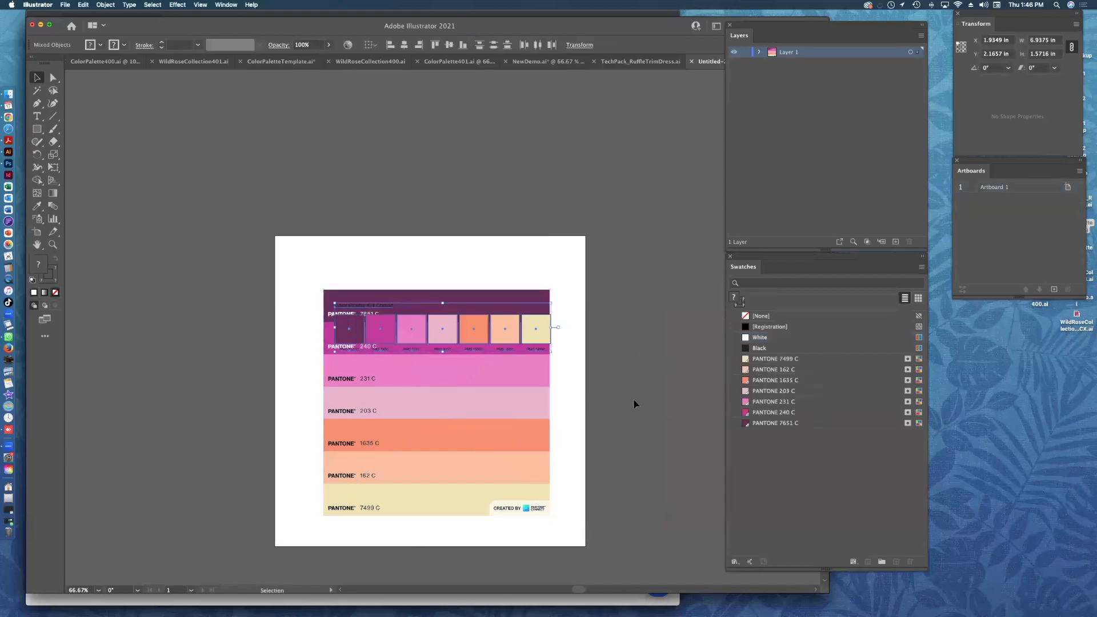
key("super+z")
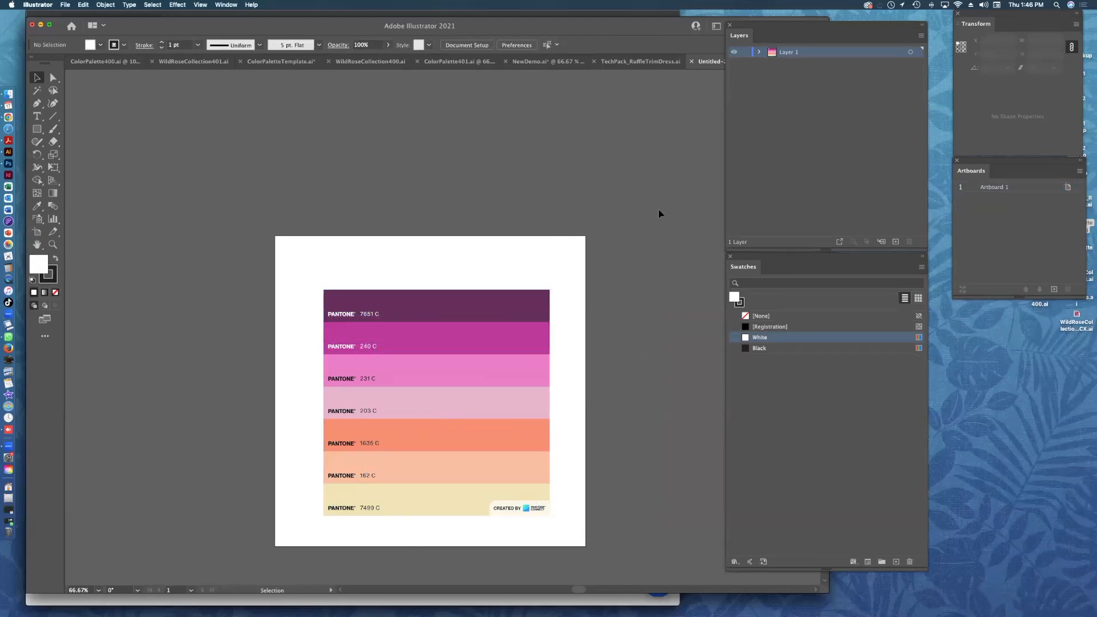
Load the user-defined ColorPalette401C swatch library, add its seven Pantone colors to the document's swatches, and close the library.
left_click(226, 5)
mouse_move(264, 430)
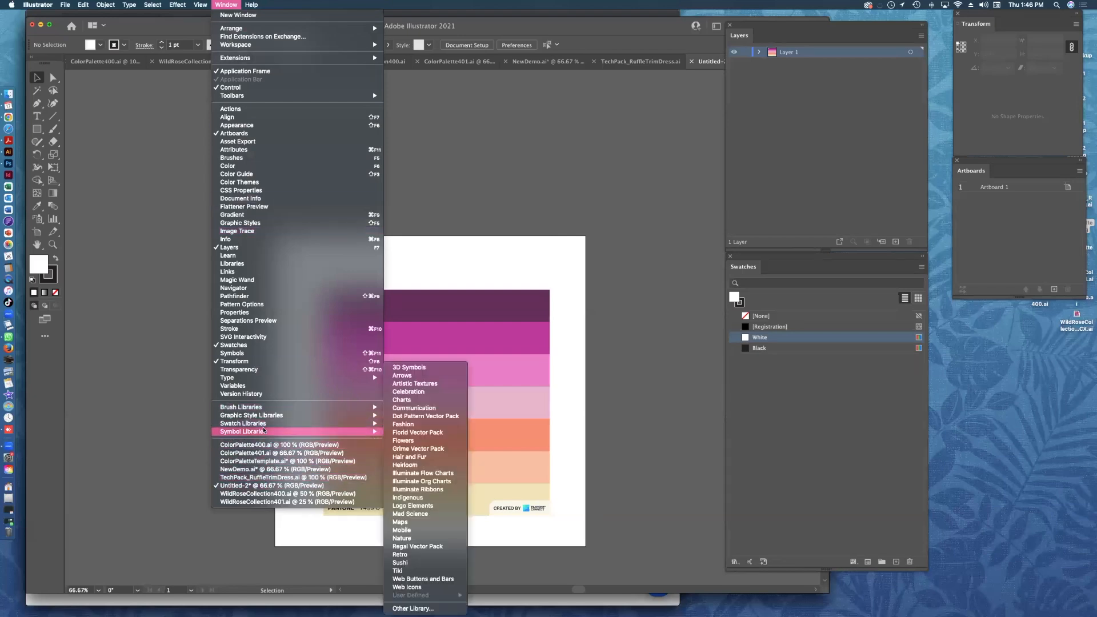
mouse_move(448, 594)
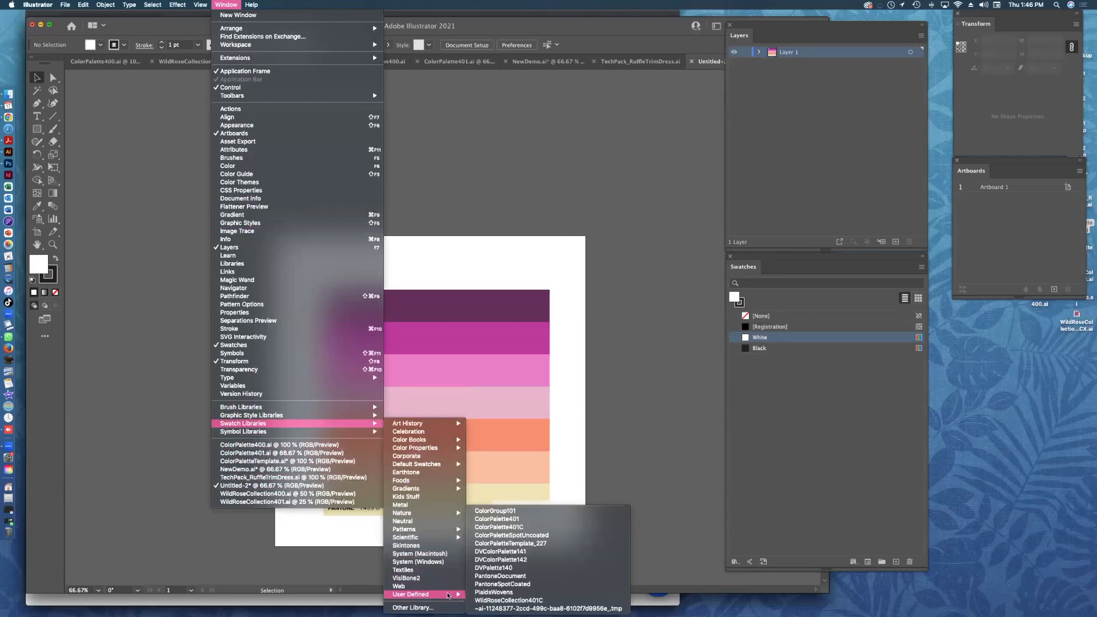
left_click(493, 528)
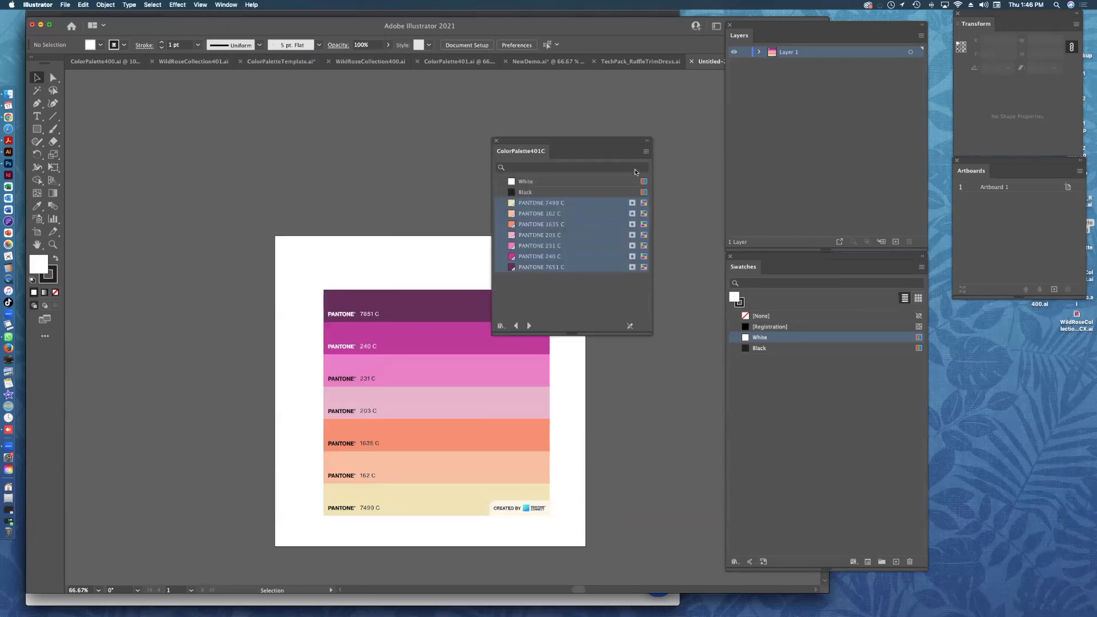
left_click(645, 156)
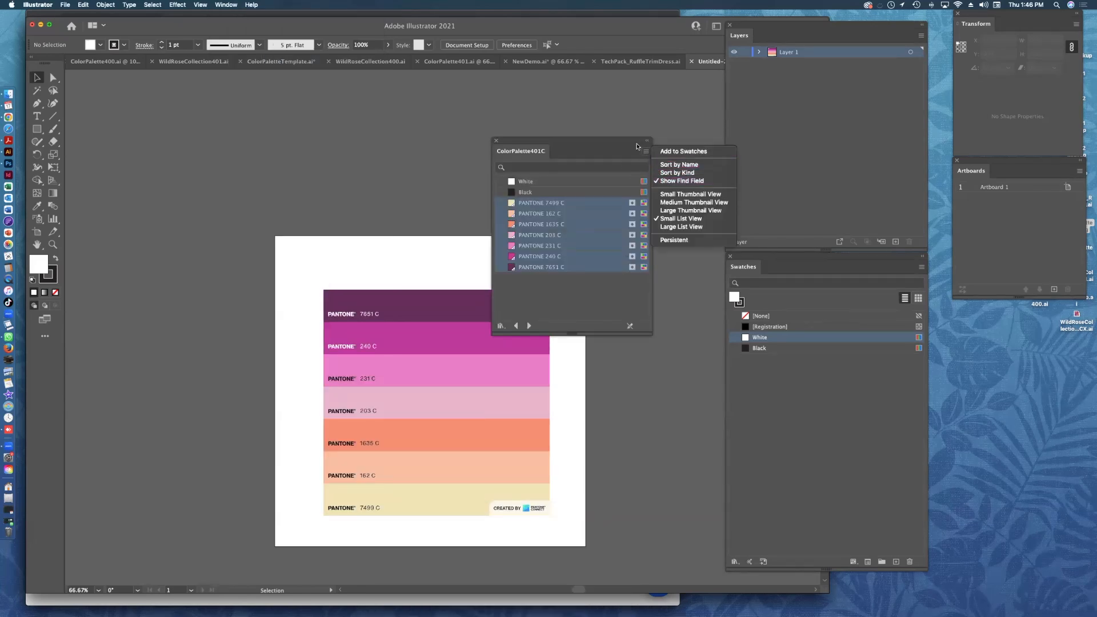
left_click(639, 146)
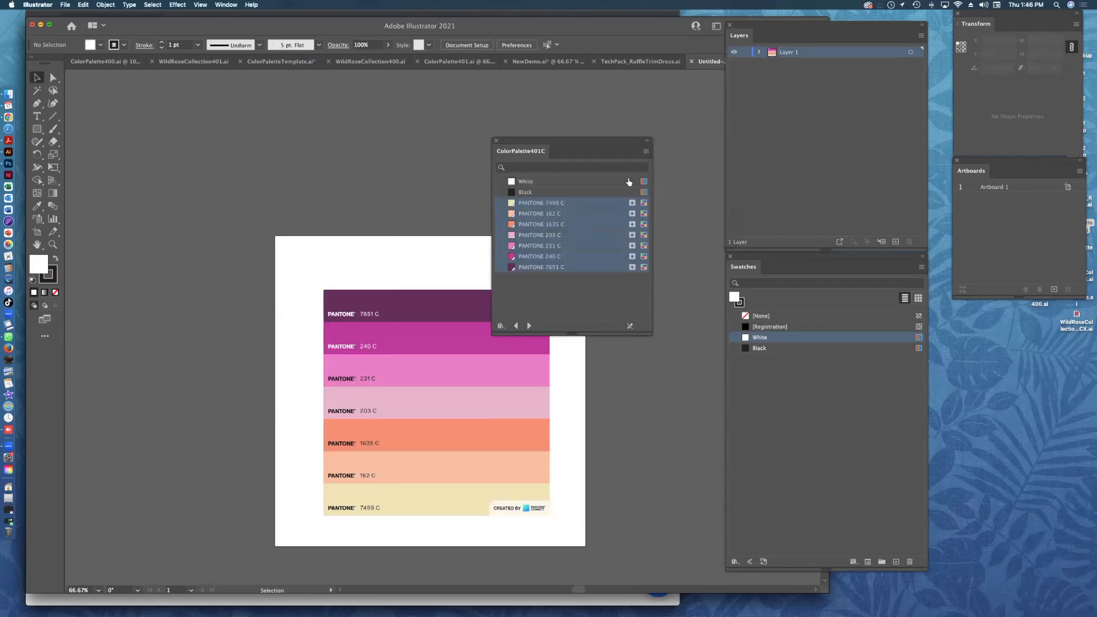
left_click(644, 153)
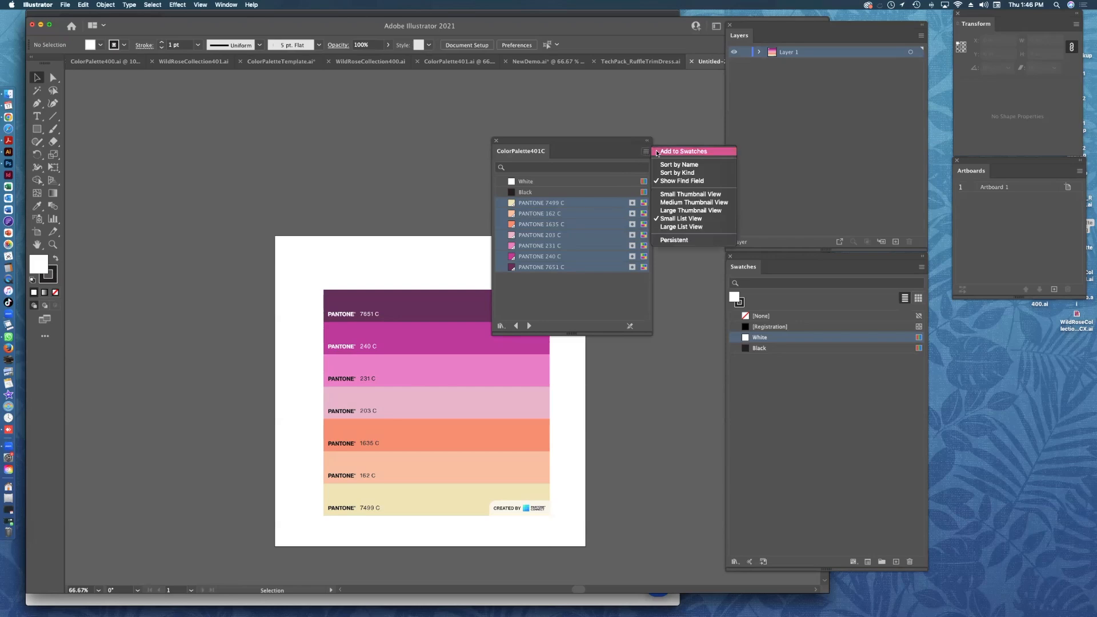
left_click(496, 142)
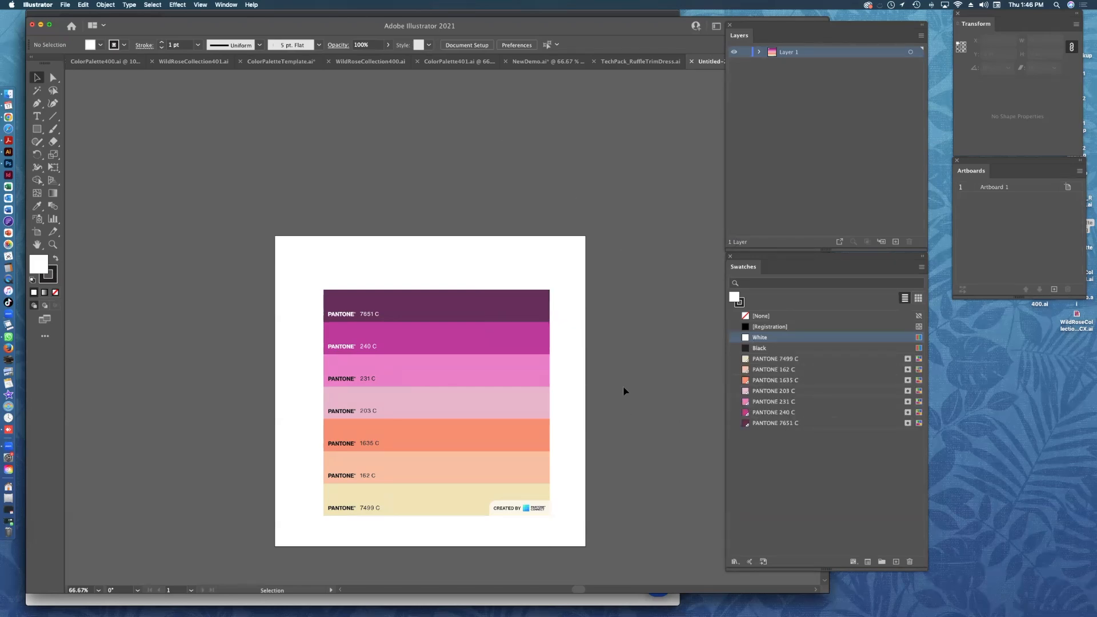
Move the placed palette image slightly up and to the right on the artboard, and deselect it.
left_click(456, 334)
left_click_drag(449, 350, 414, 325)
left_click(531, 200)
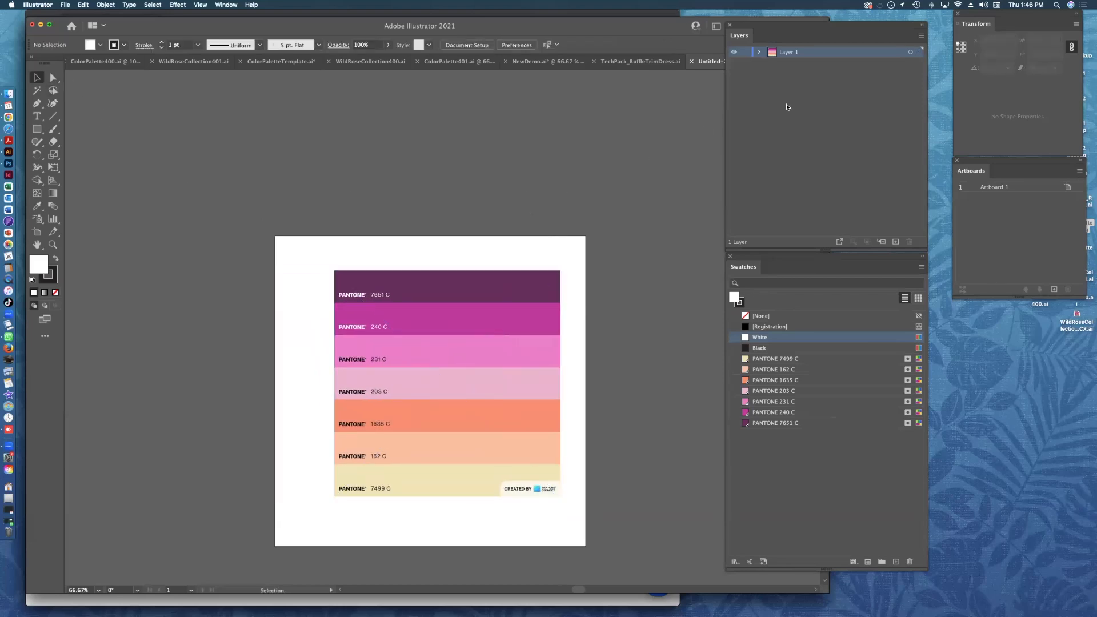